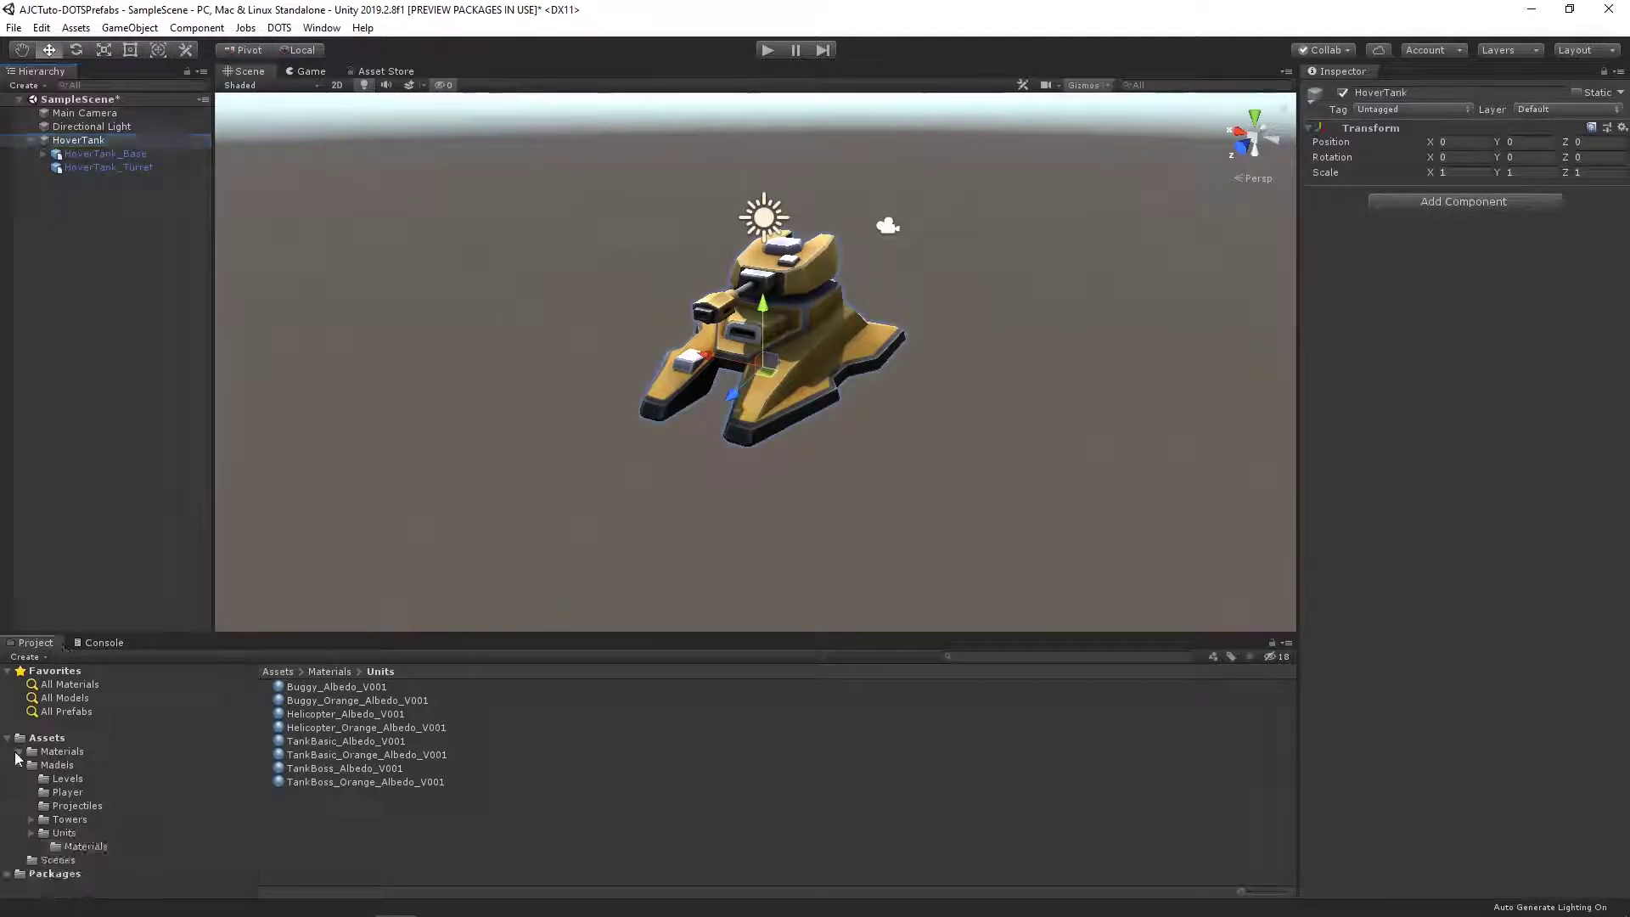
Create a Prefabs folder in Assets and drag HoverTank into it as a prefab
right_click(68, 737)
mouse_move(111, 335)
click(428, 237)
text(Pre)
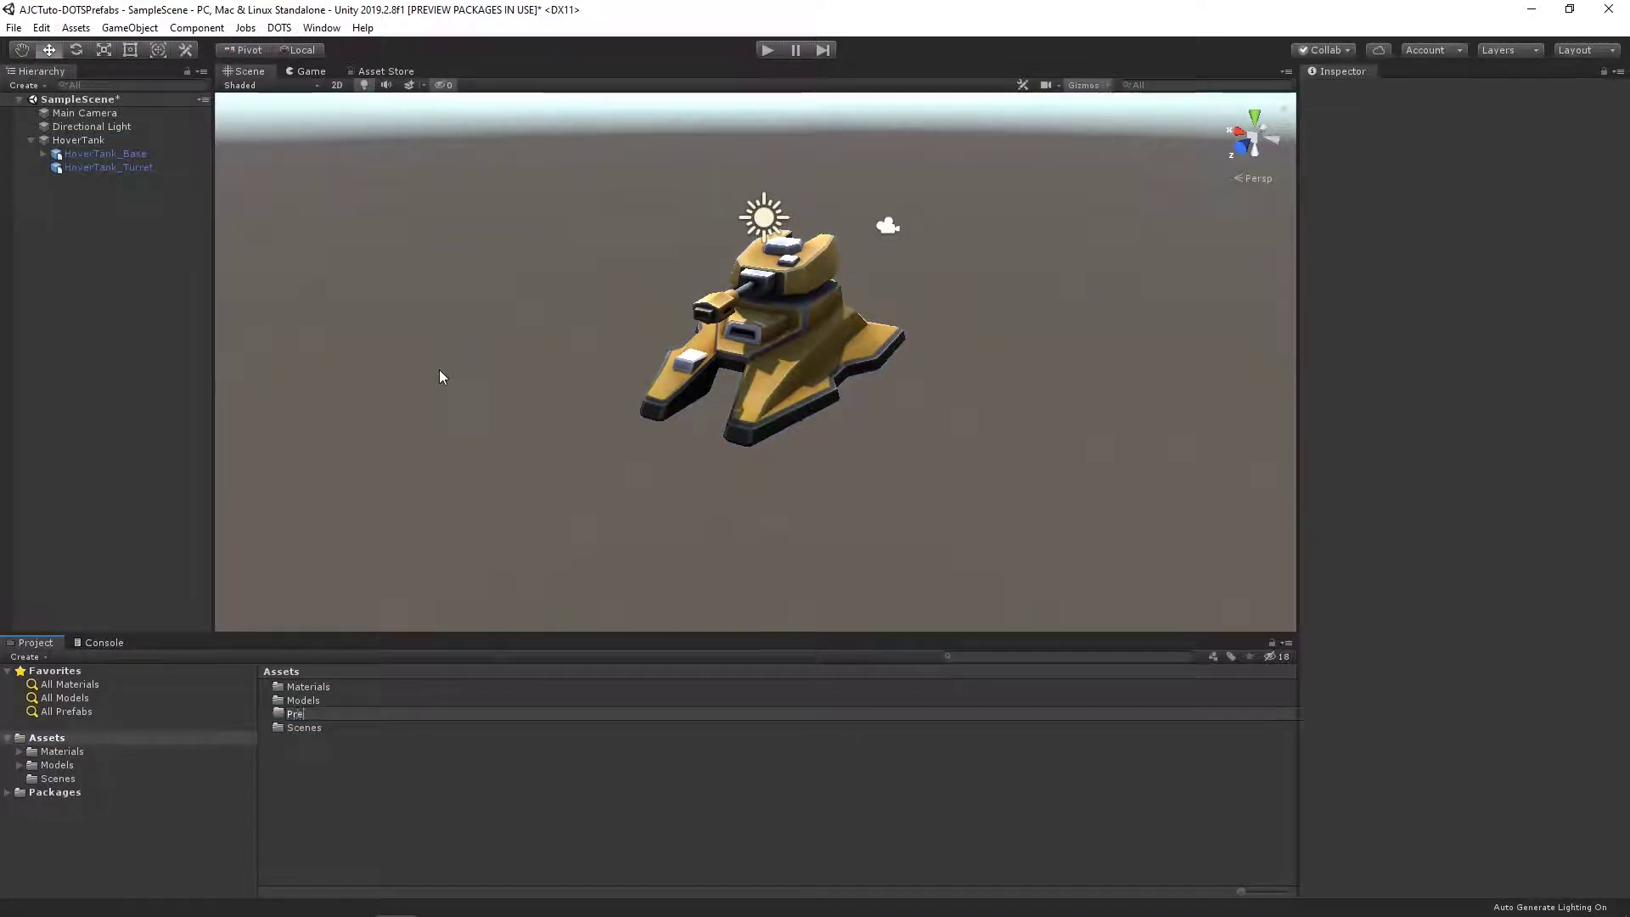
text(fabs)
key(Return)
drag(102, 143, 297, 714)
Test rotating HoverTank_Turret to 82.93° around Y, then tilt the whole tank around Z
click(109, 141)
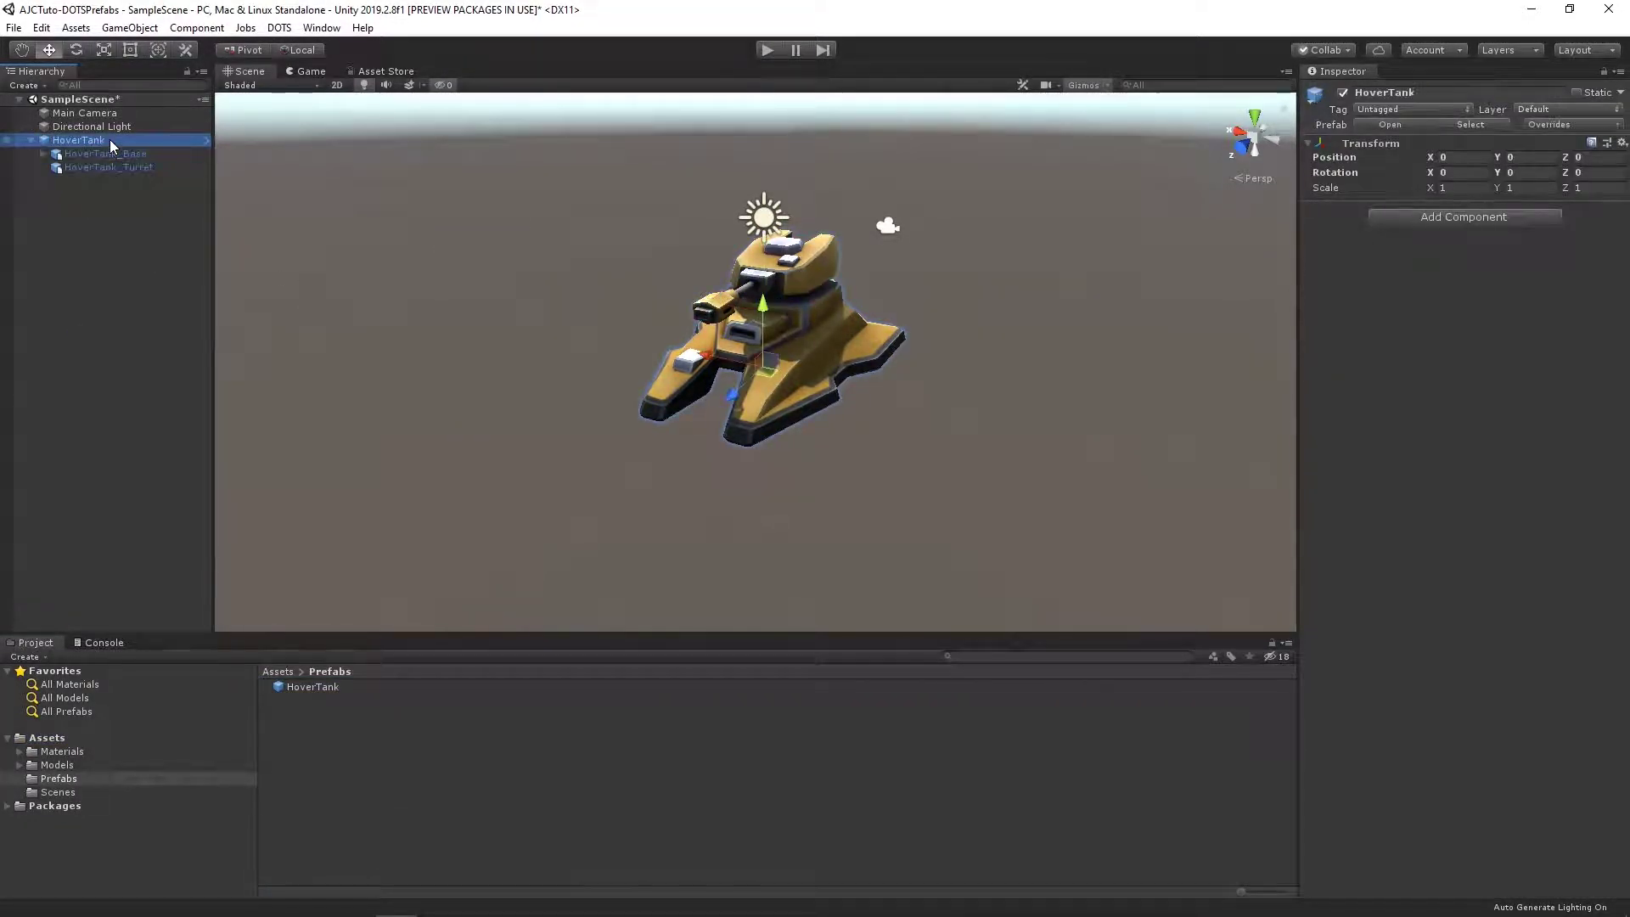
click(99, 214)
click(125, 166)
drag(1497, 172, 507, 414)
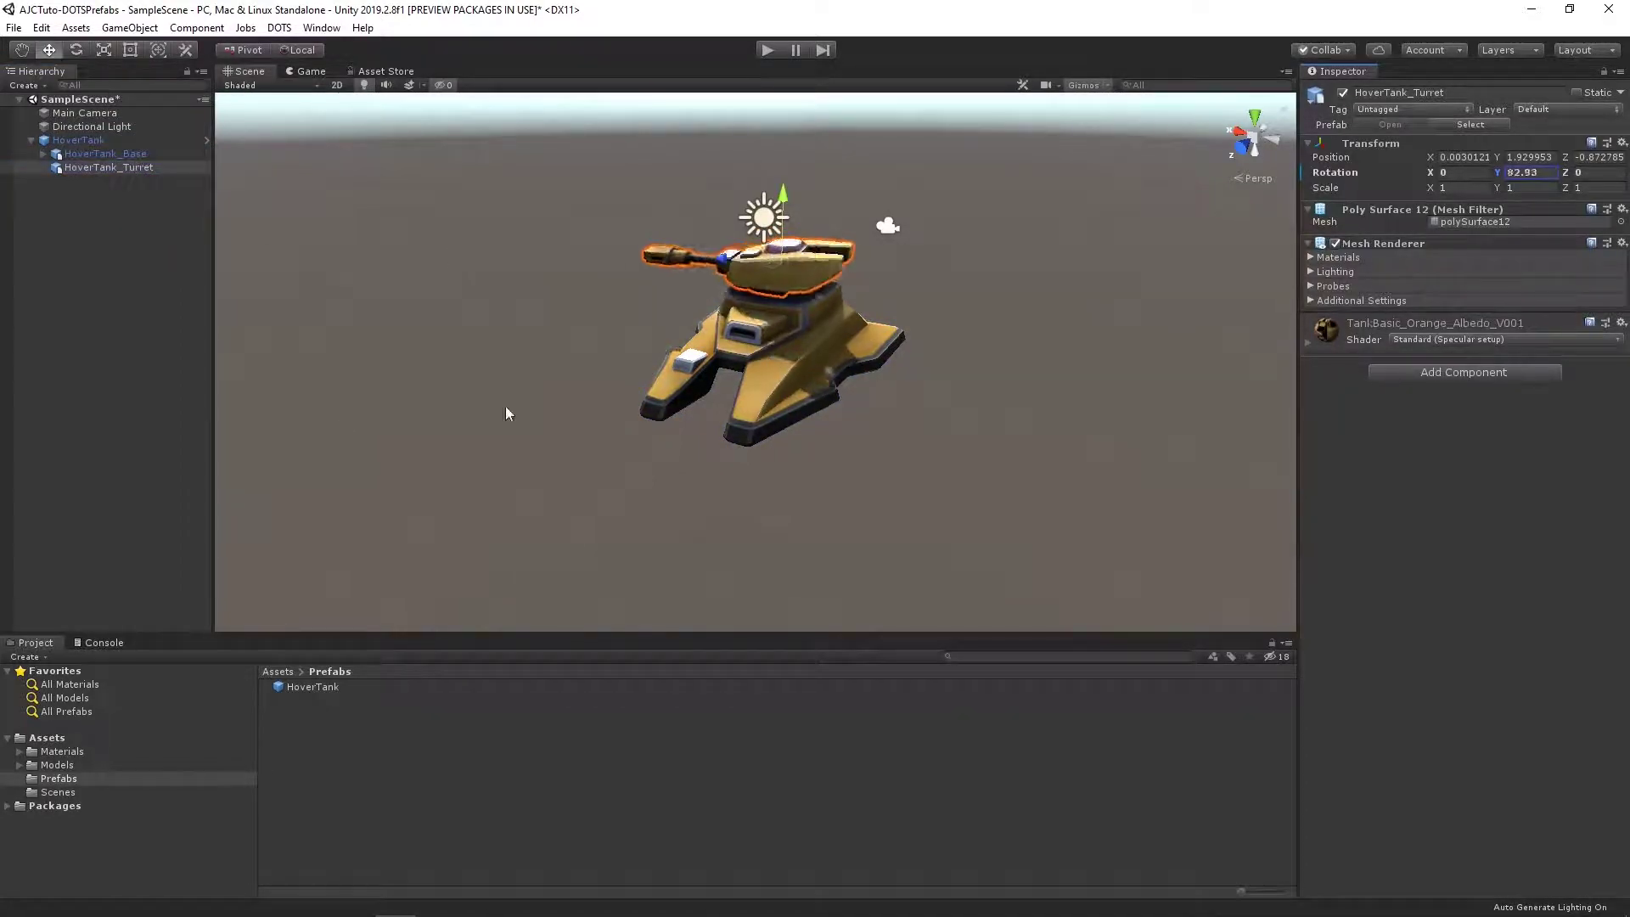
click(136, 141)
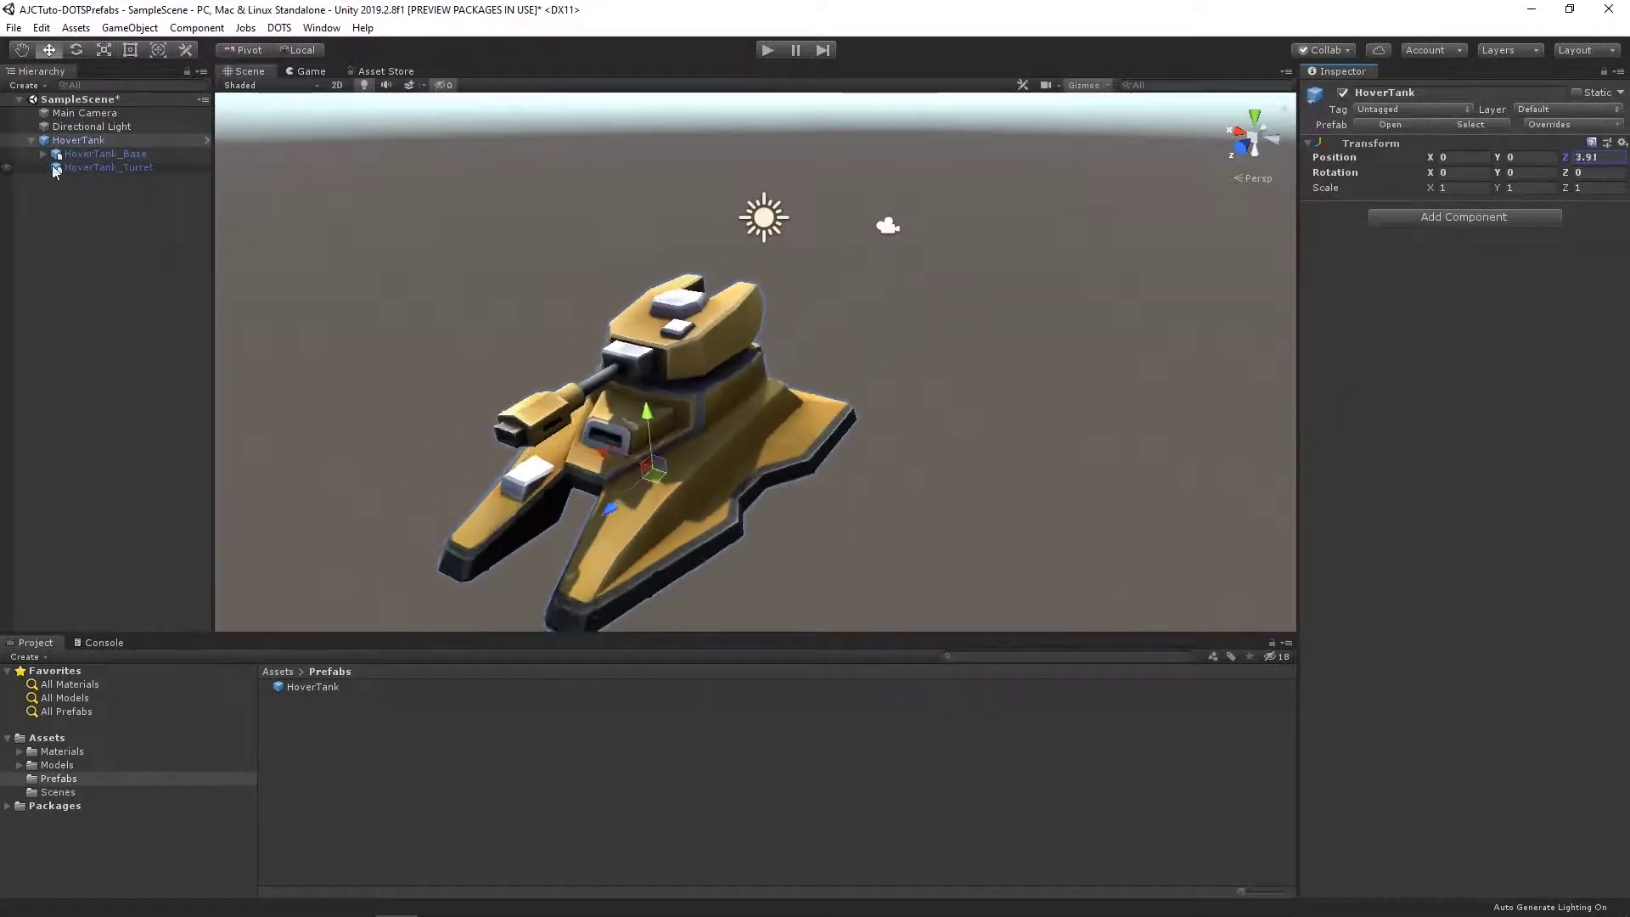
drag(1568, 173, 1575, 189)
click(130, 347)
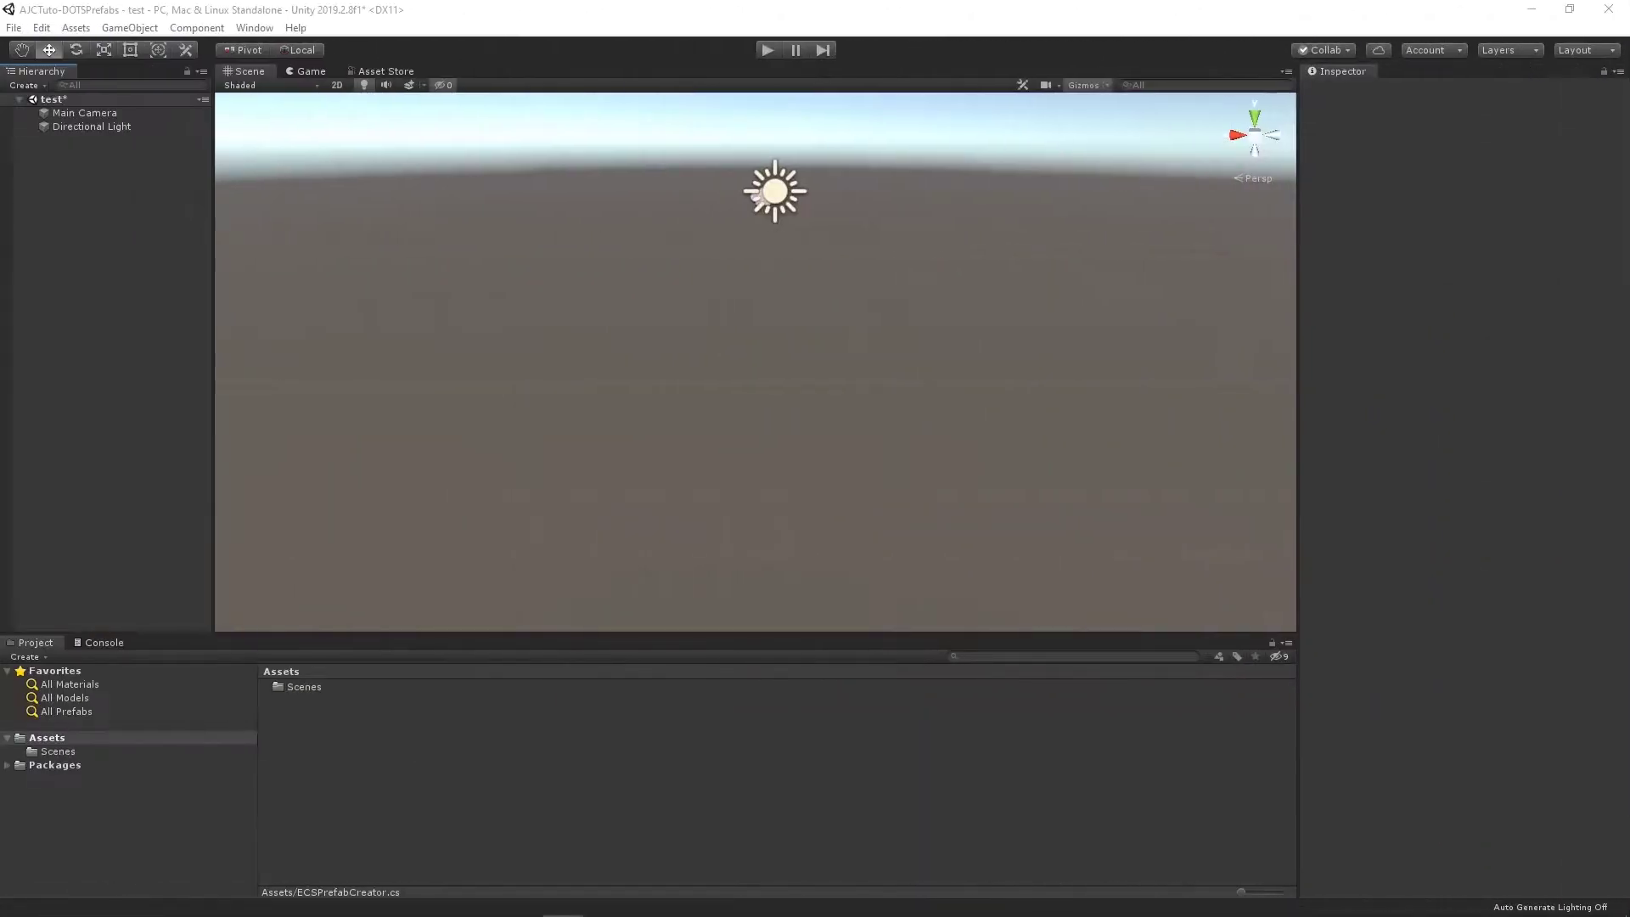
Open the Package Manager and enable preview packages under Advanced
click(254, 27)
click(297, 137)
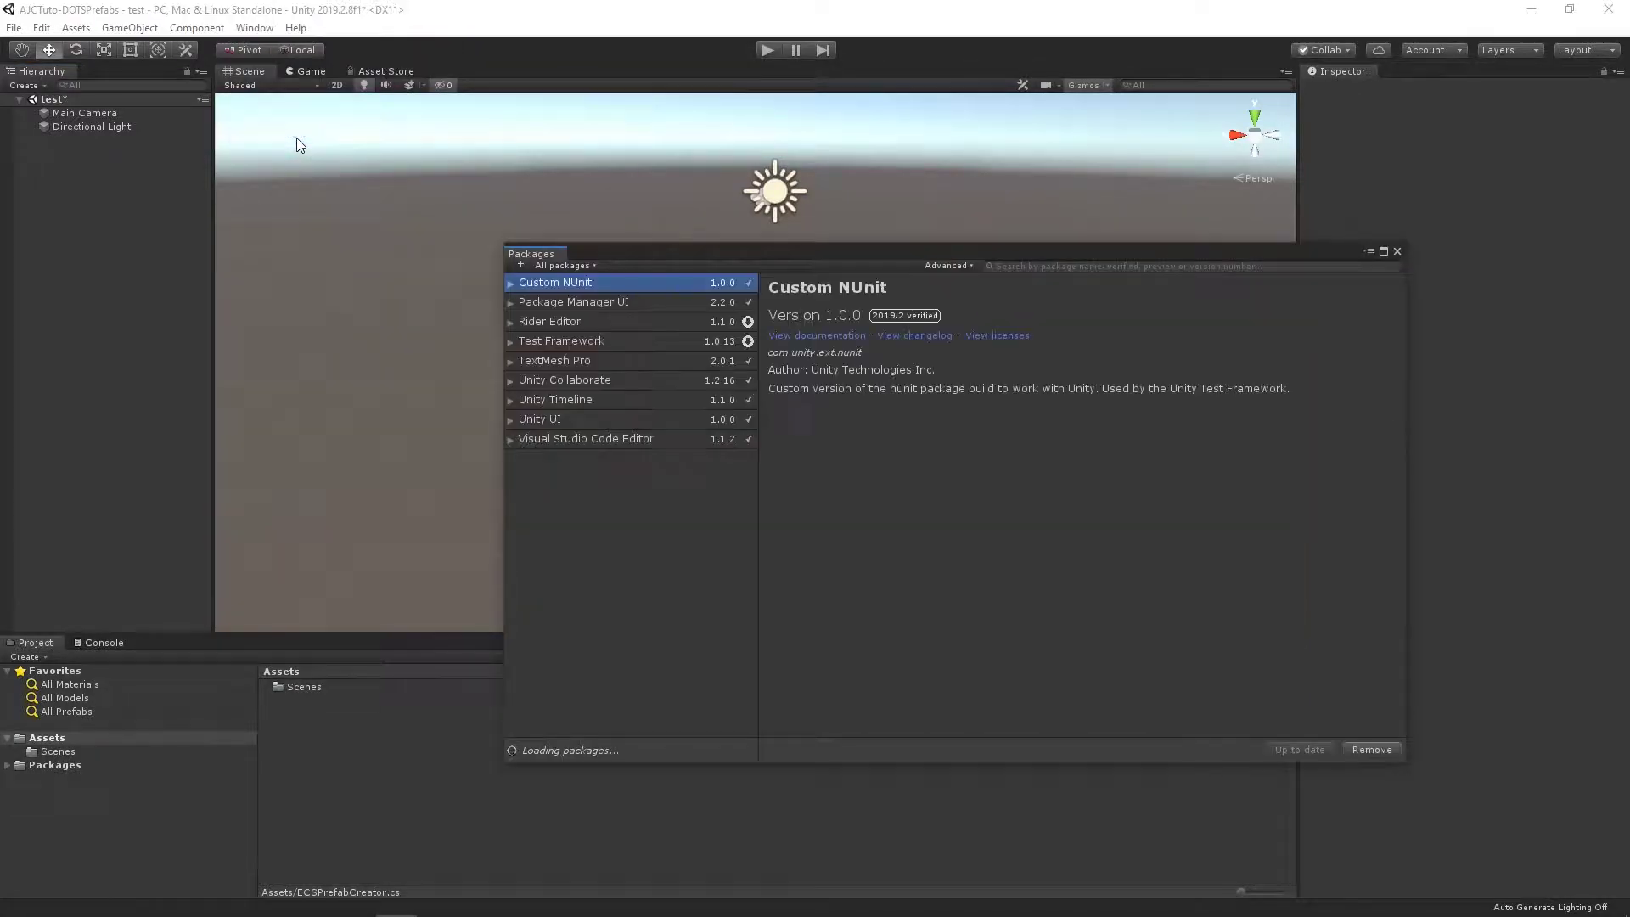
click(947, 265)
click(1027, 316)
Search for Entities, Jobs, Burst, Mathematics and Hybrid Renderer, installing Hybrid Renderer
click(1078, 267)
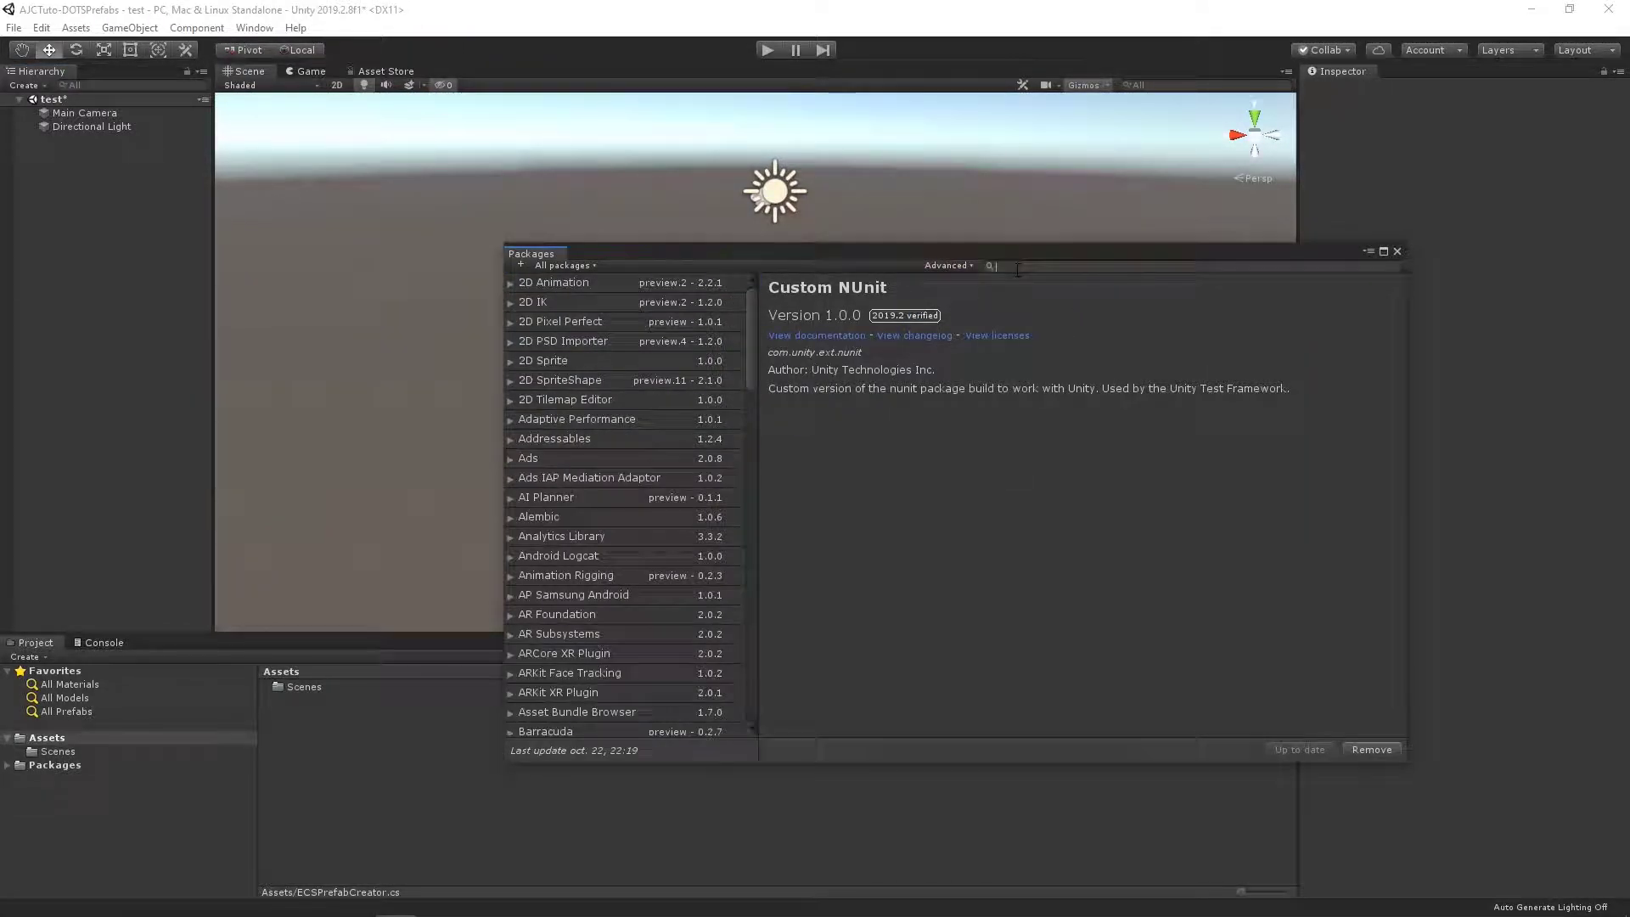
text(enti)
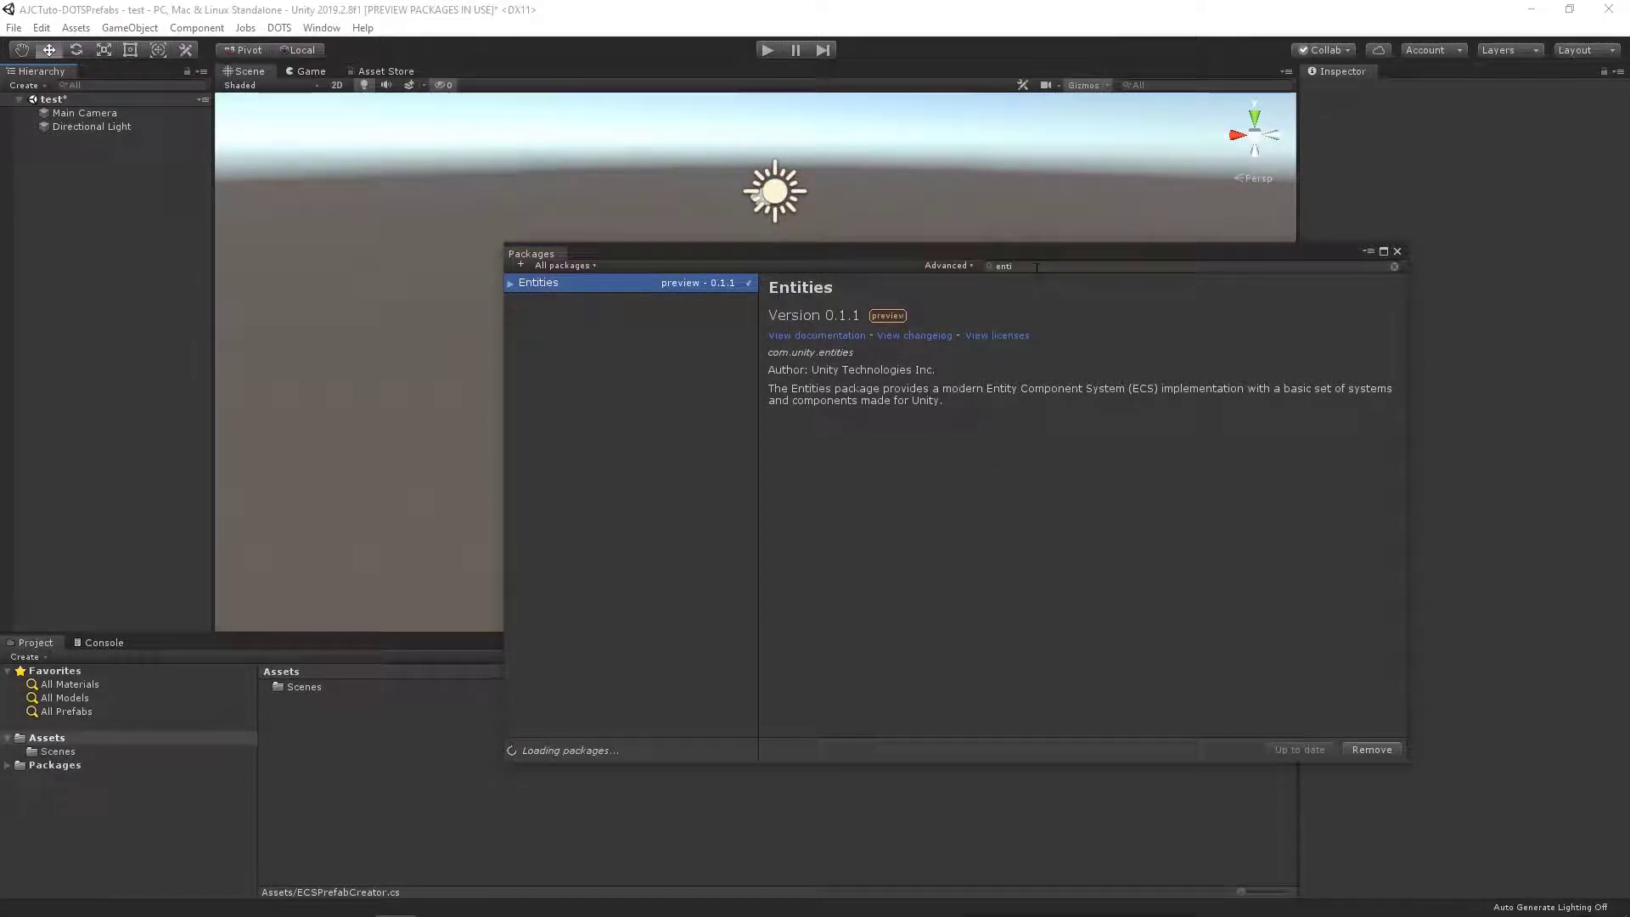
key(BackSpace)
key(BackSpace)
key(BackSpace)
text(jobs)
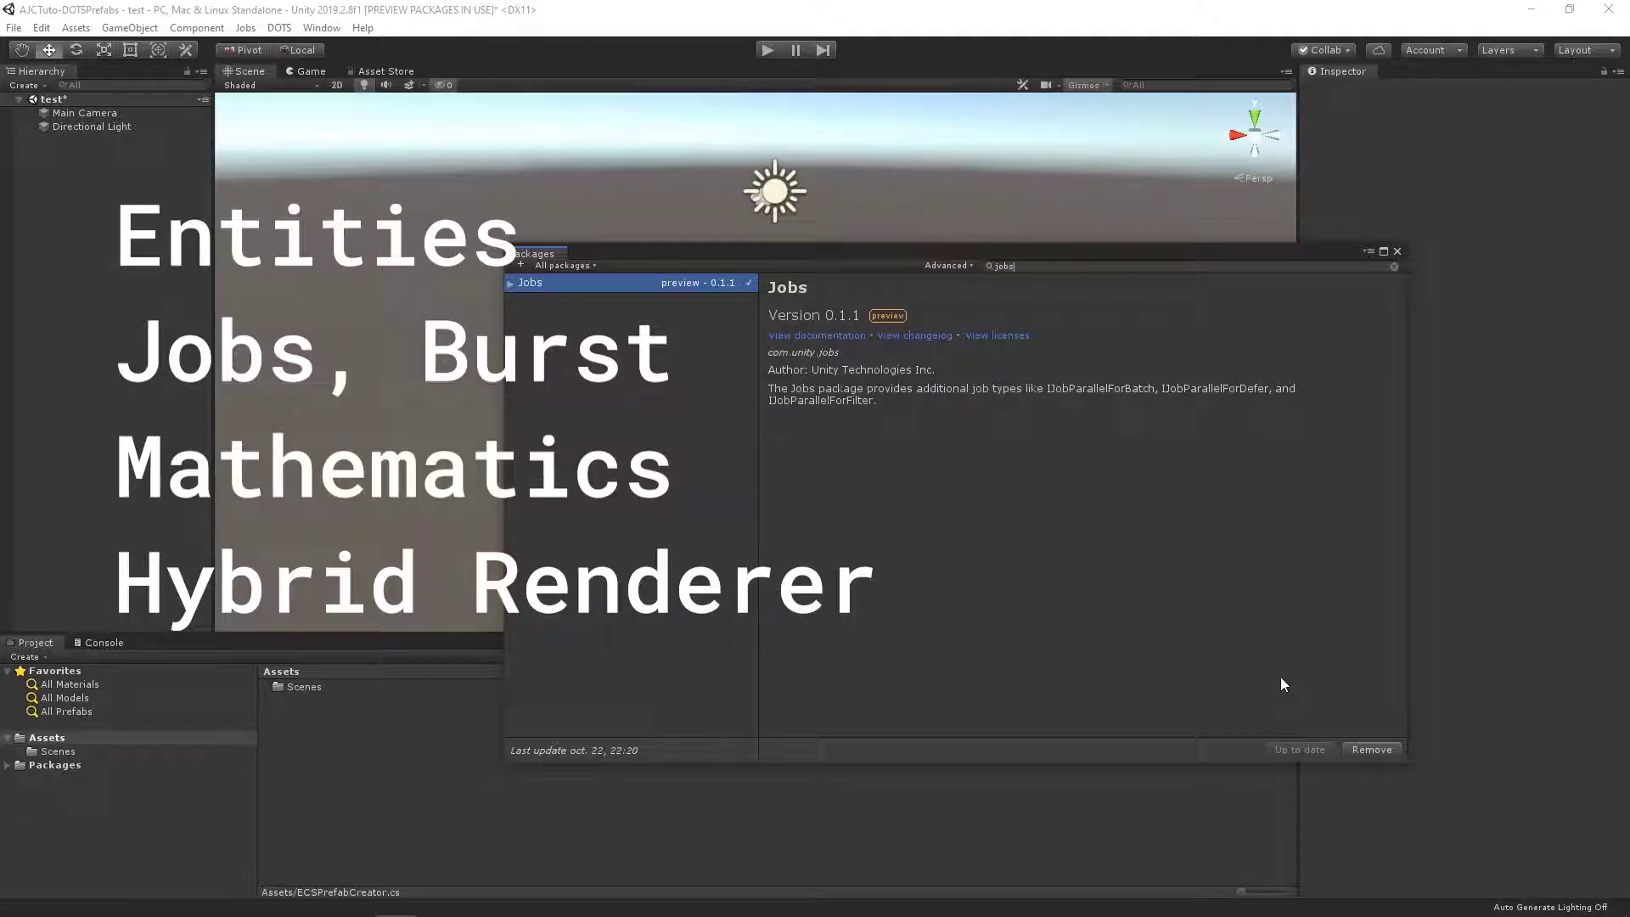
key(BackSpace)
key(BackSpace)
key(BackSpace)
text(burs)
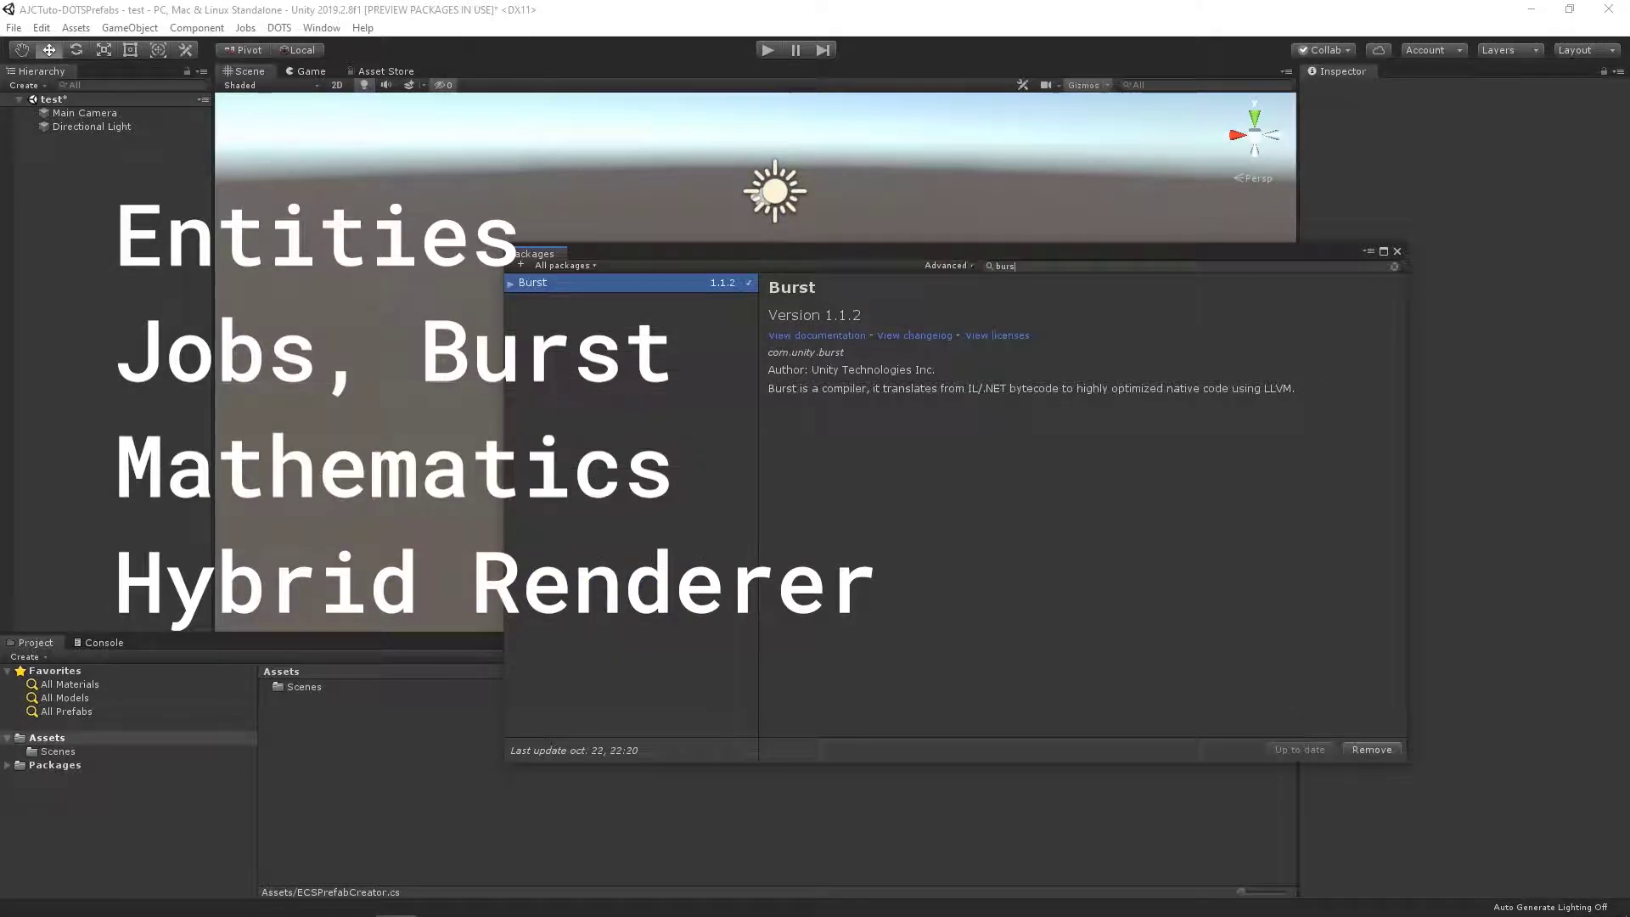
key(BackSpace)
text(math)
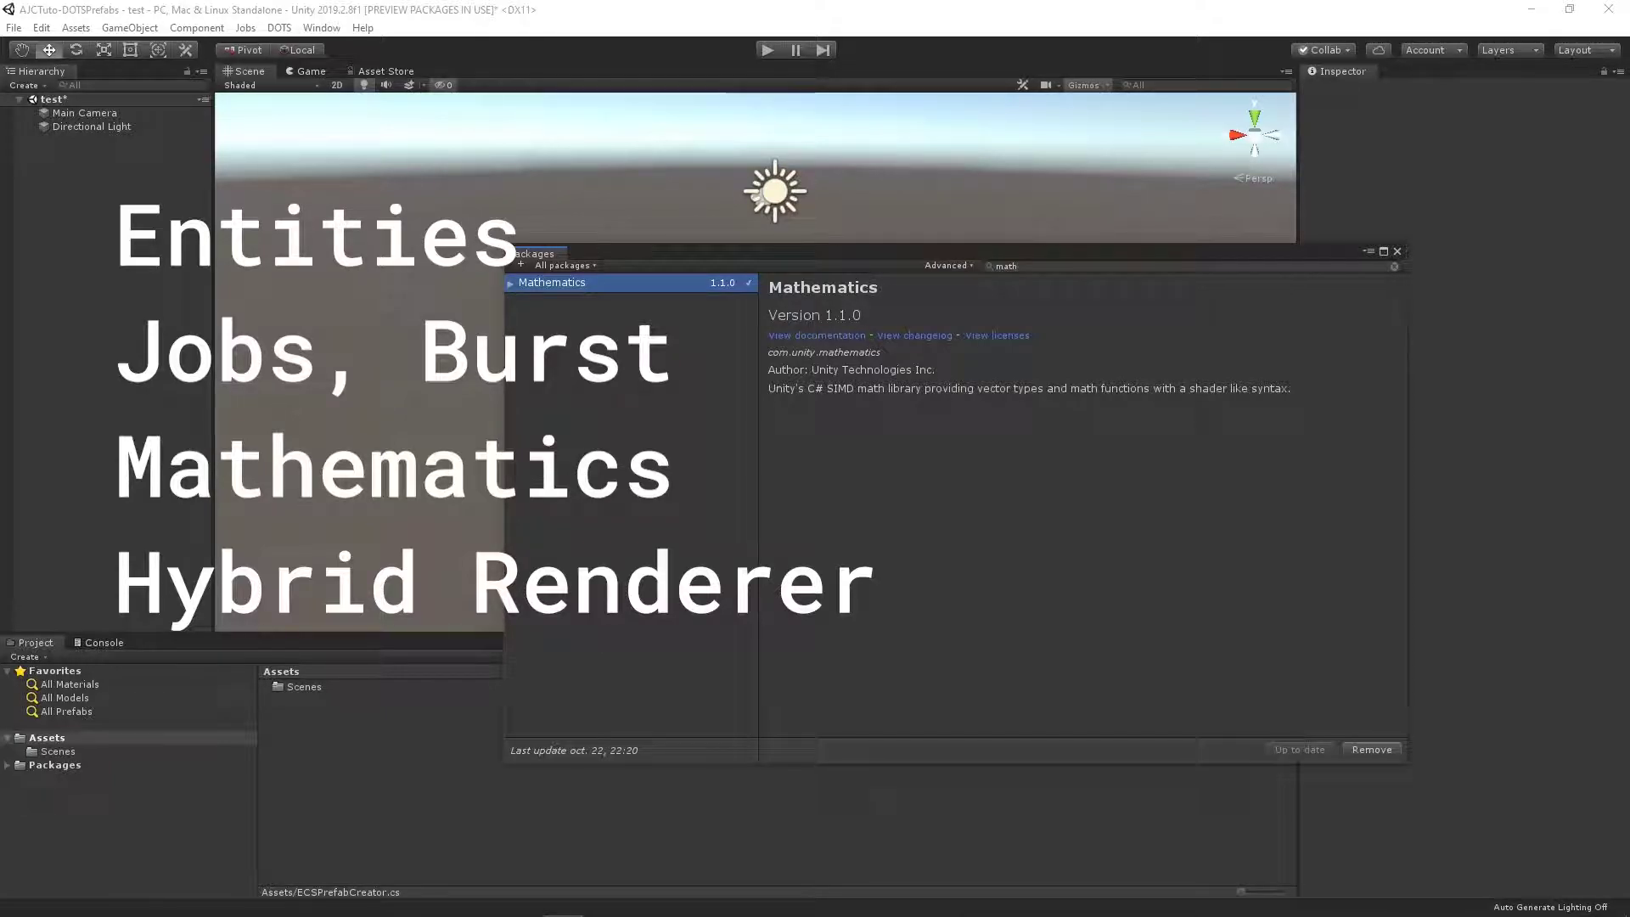
key(BackSpace)
key(BackSpace)
key(BackSpace)
text(hybr)
click(1377, 750)
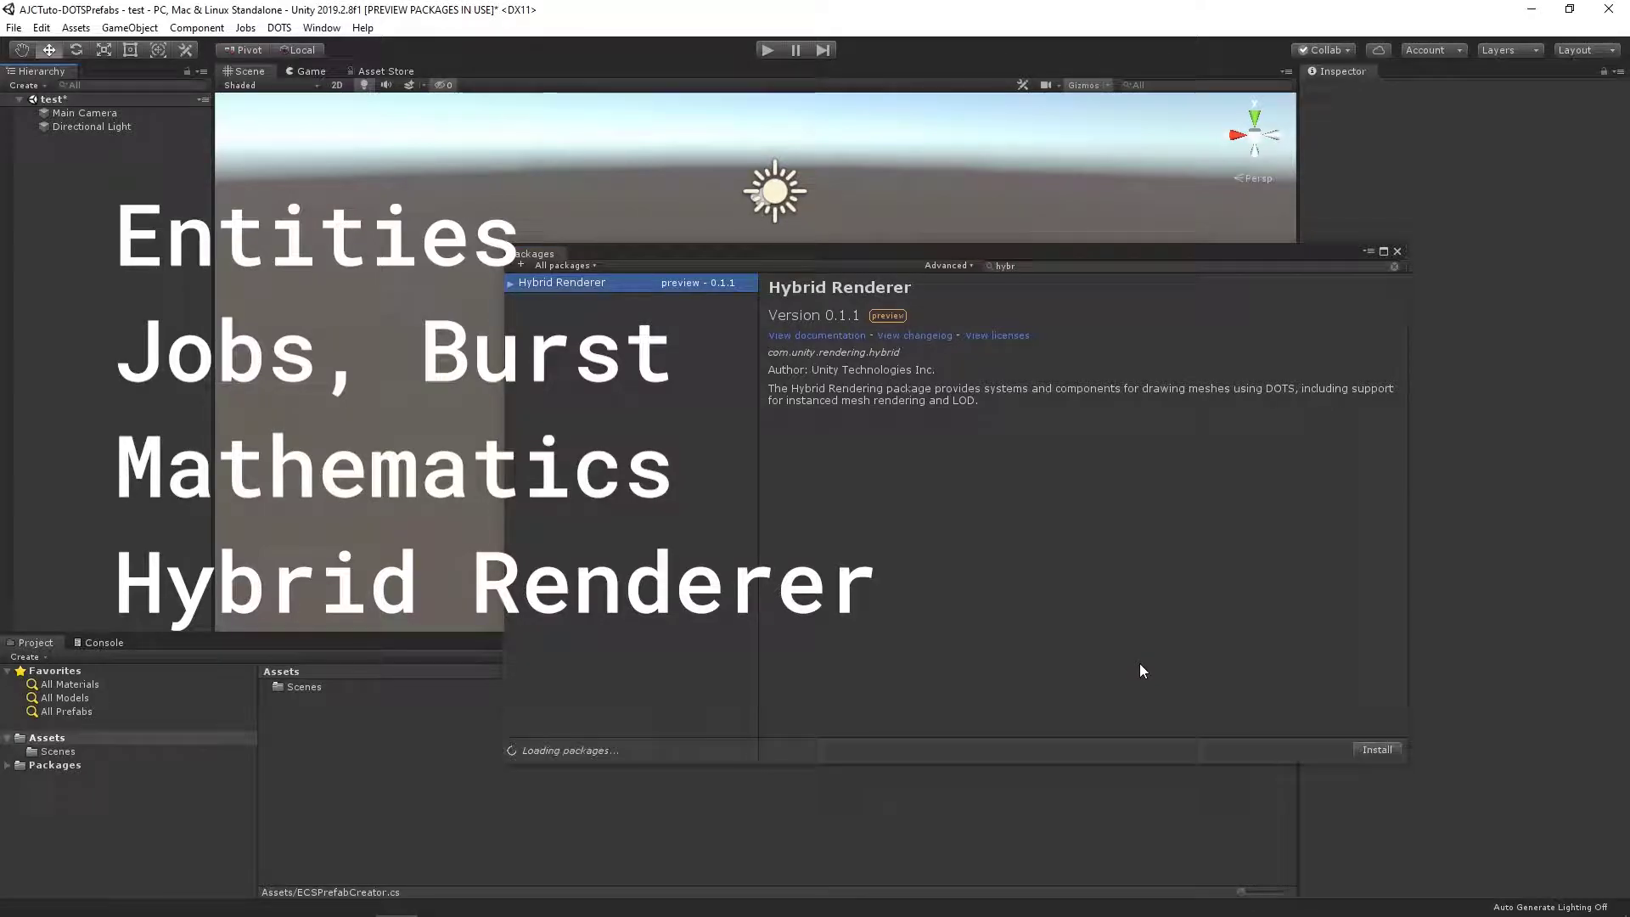
Preview the Tower Defense Template in the Asset Store and start importing the complete project
click(1396, 252)
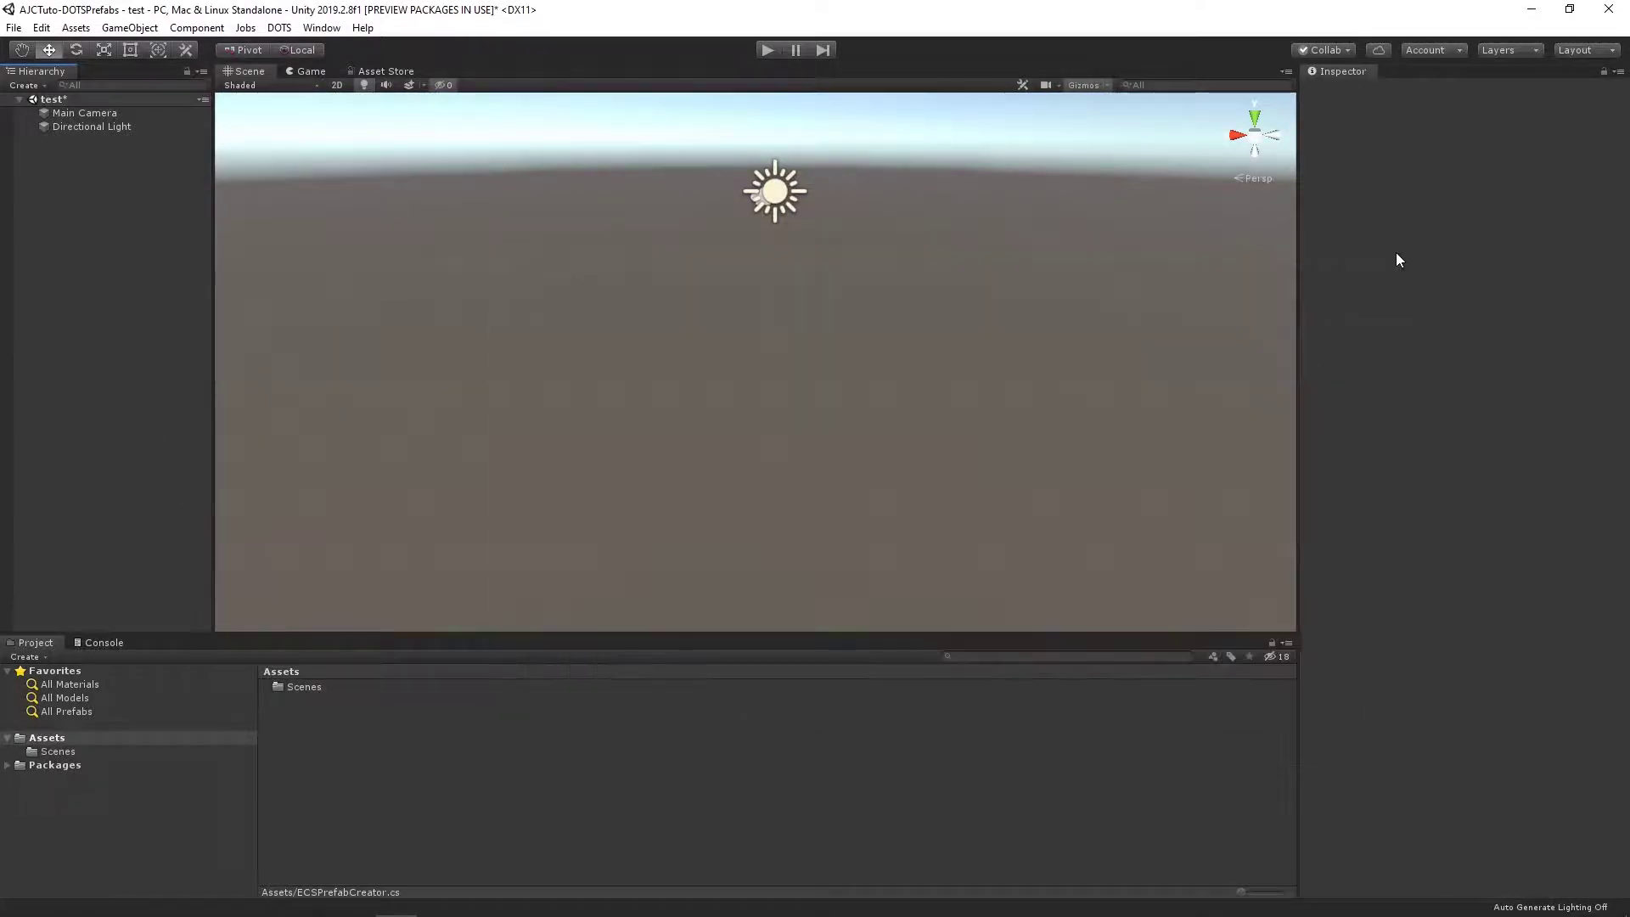
click(384, 70)
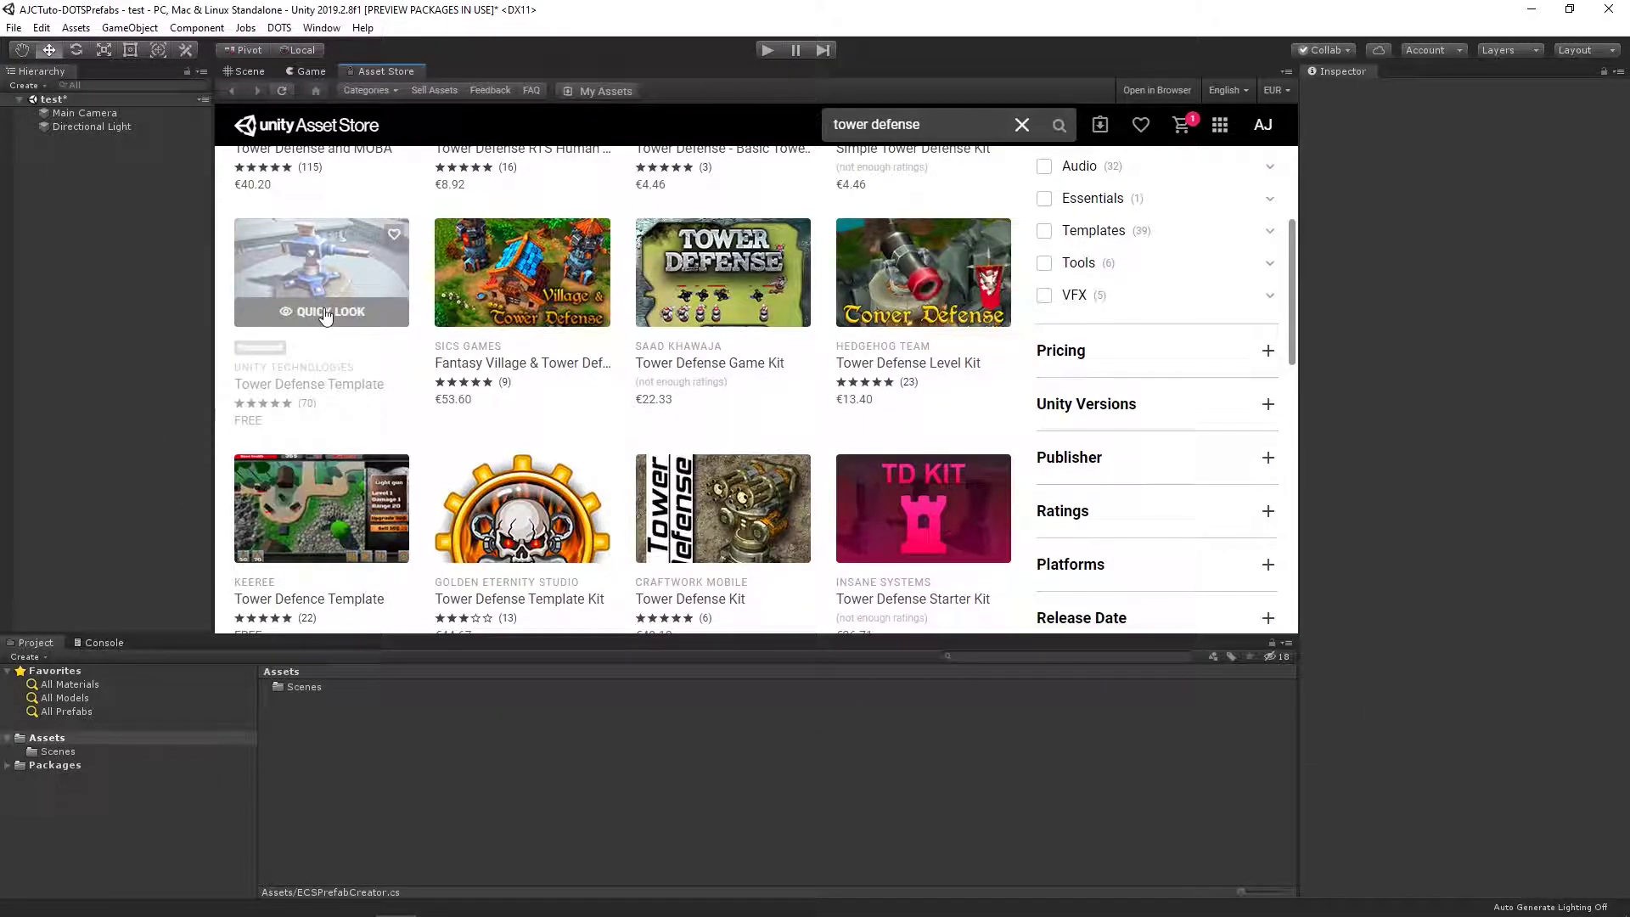
click(325, 314)
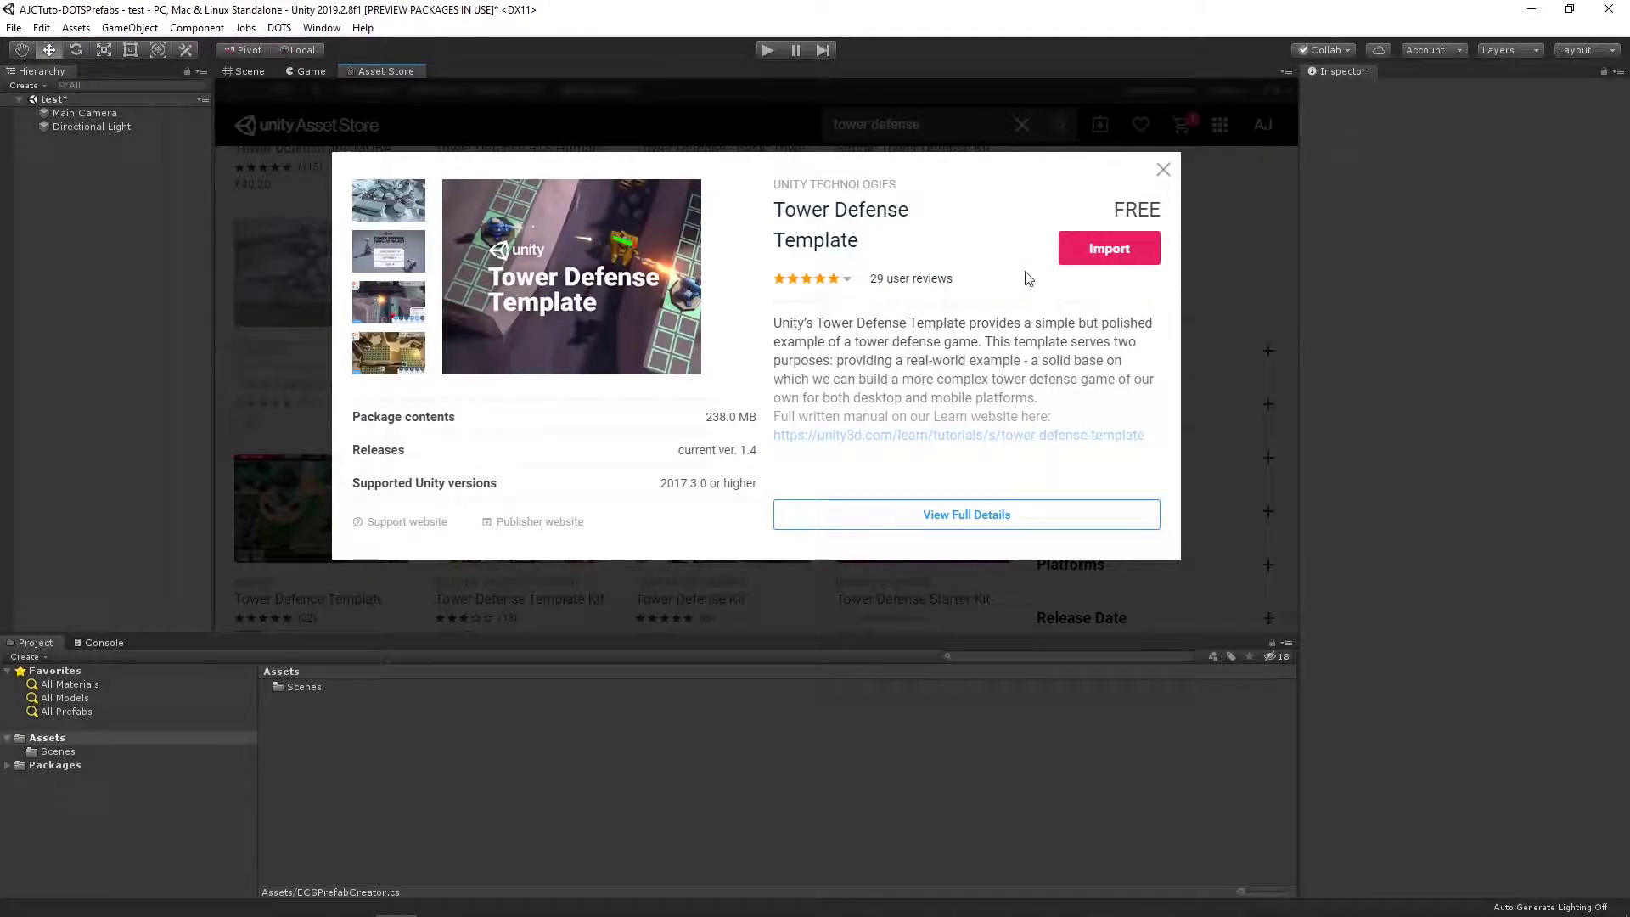
click(1115, 253)
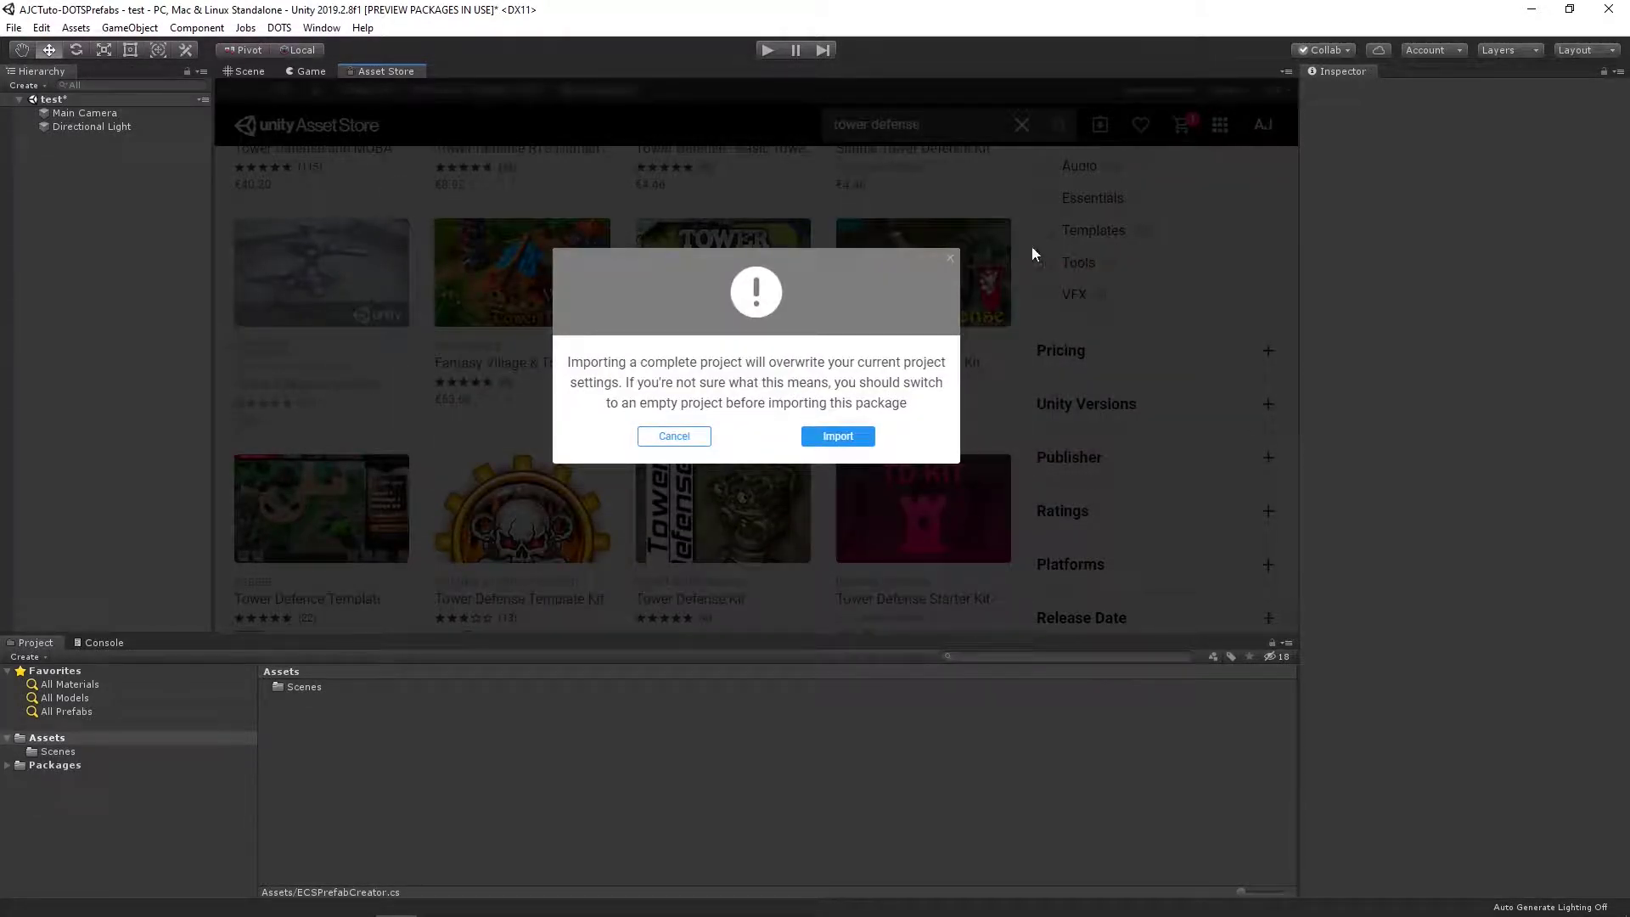
click(838, 438)
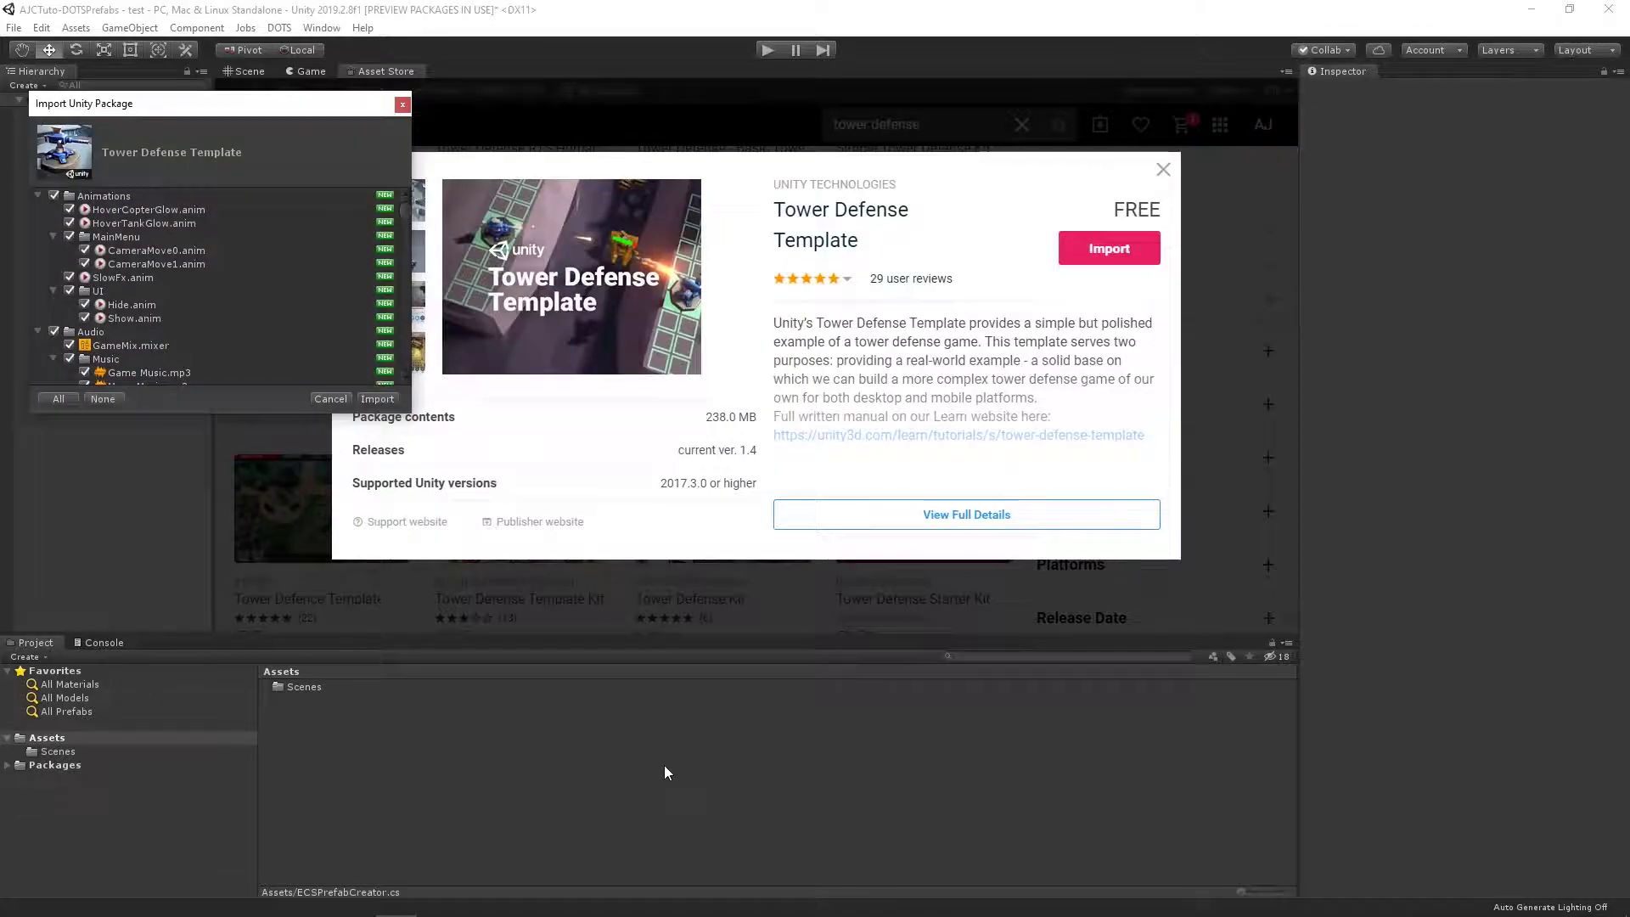
Collapse every folder in the import list, from Animations through Scripts
click(37, 195)
click(37, 209)
click(37, 222)
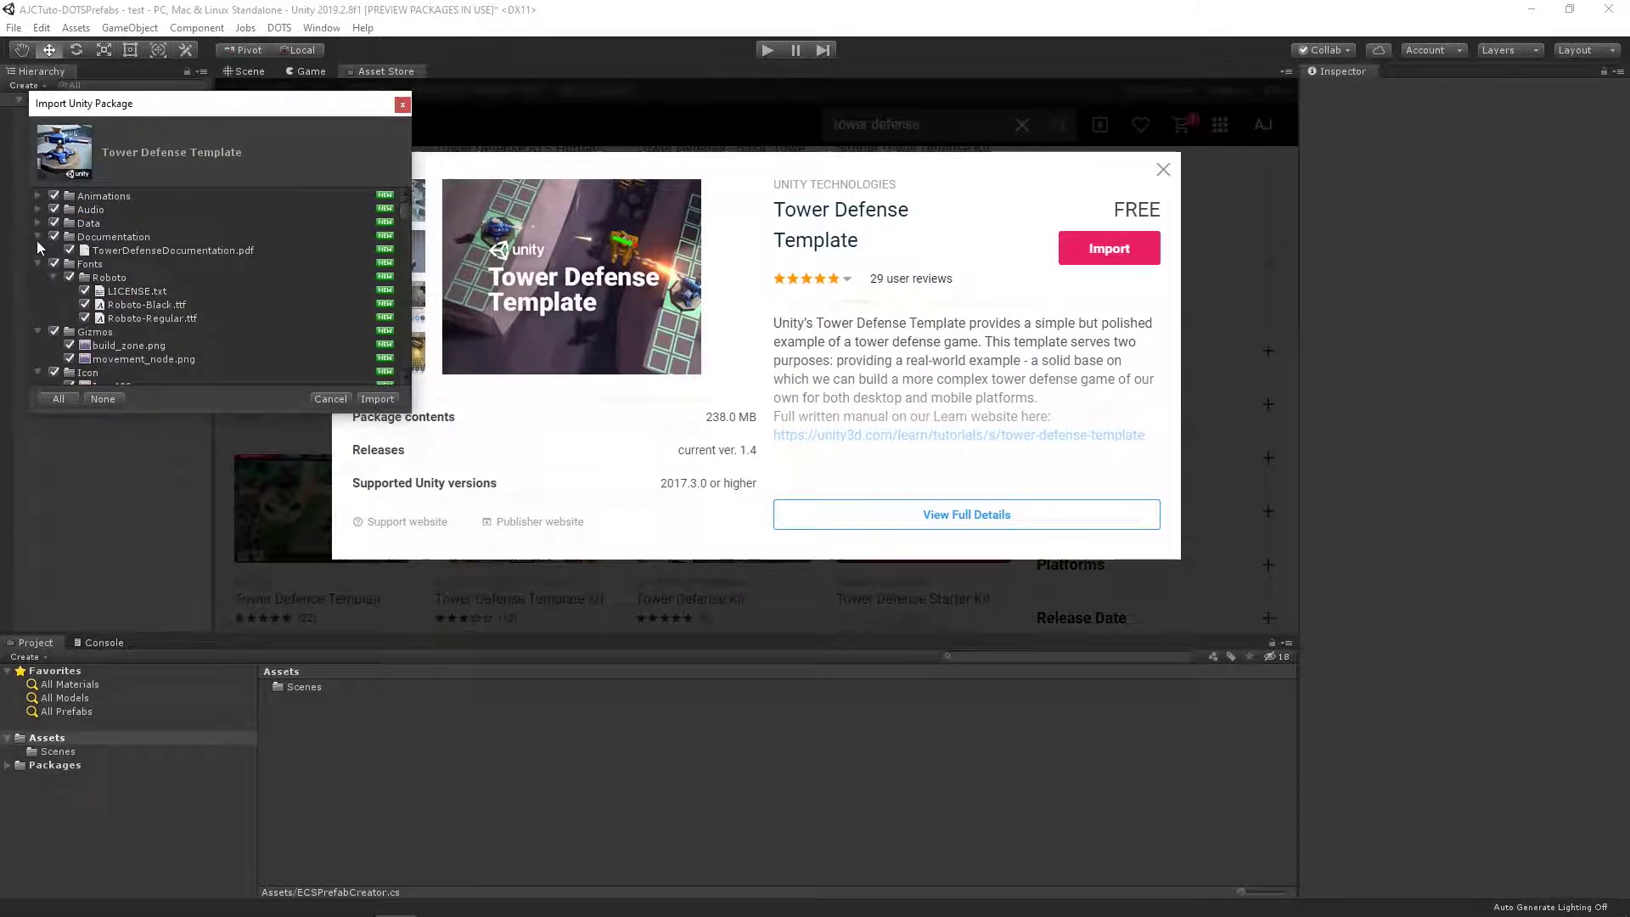
click(38, 236)
click(38, 249)
click(38, 263)
click(37, 290)
click(38, 304)
click(37, 318)
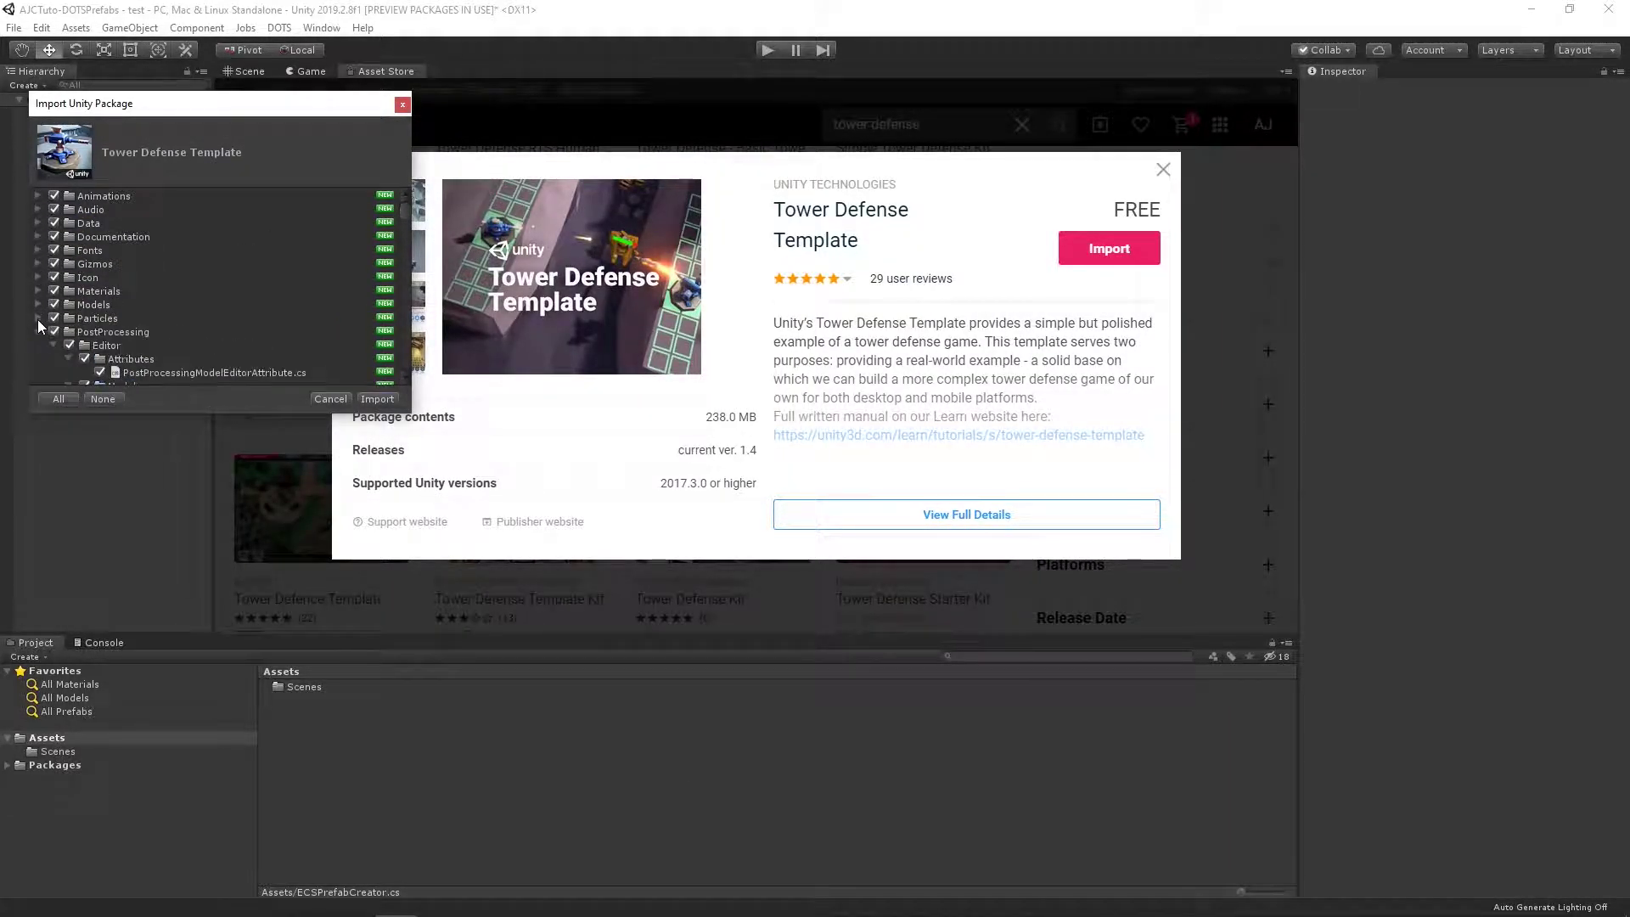
click(37, 331)
scroll(37, 330, down, 2)
click(37, 294)
click(38, 308)
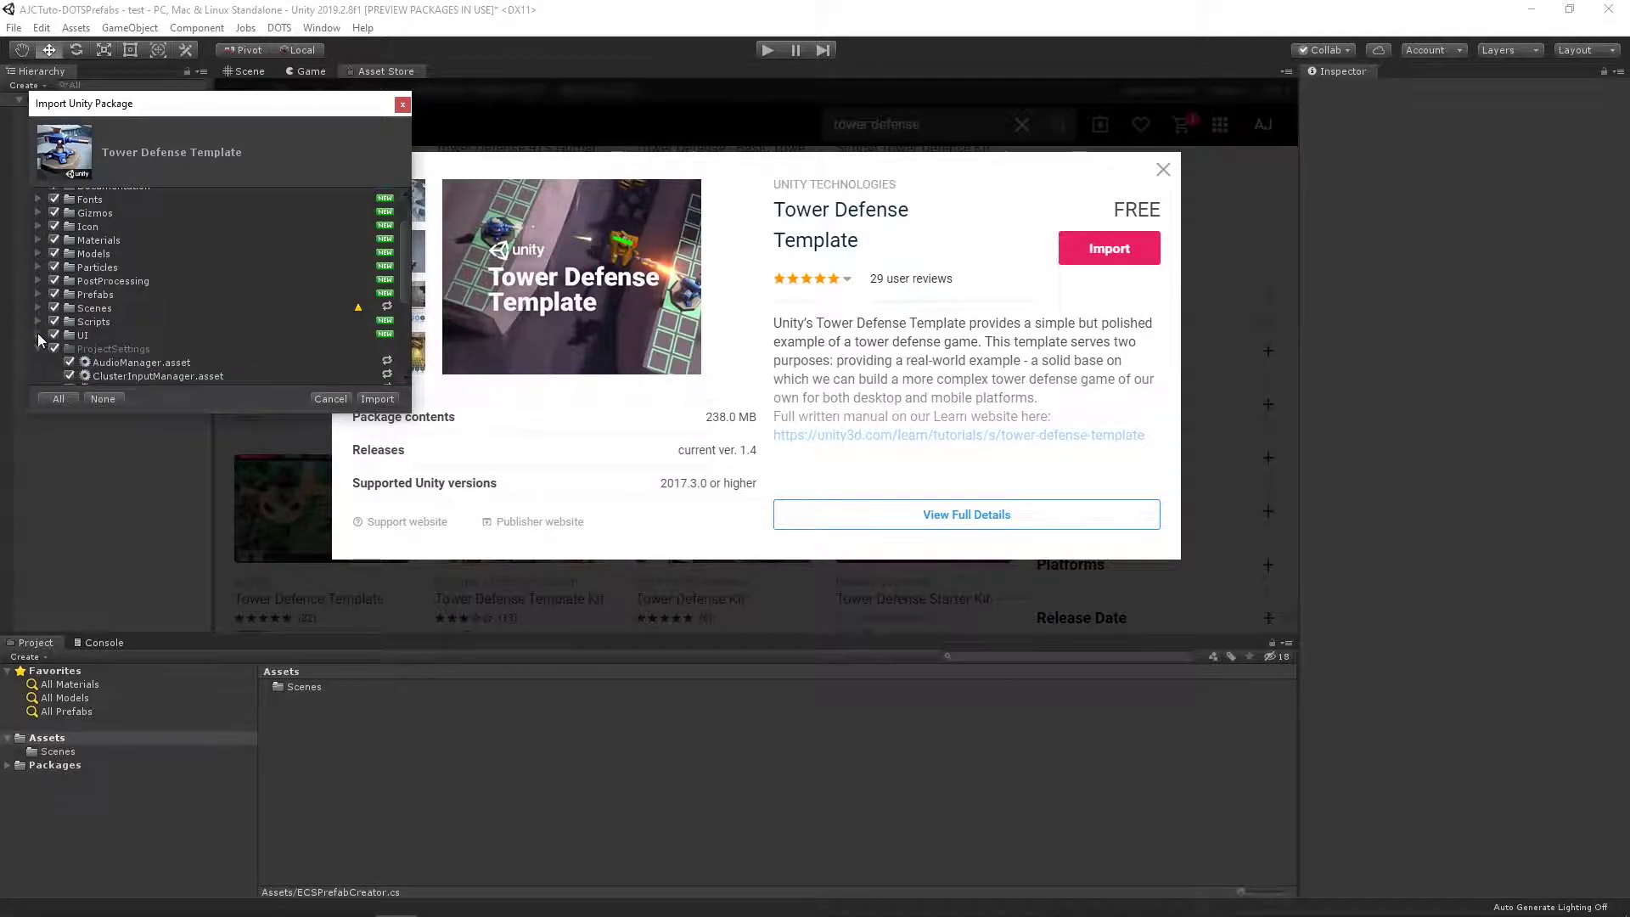
click(38, 320)
scroll(94, 354, up, 1)
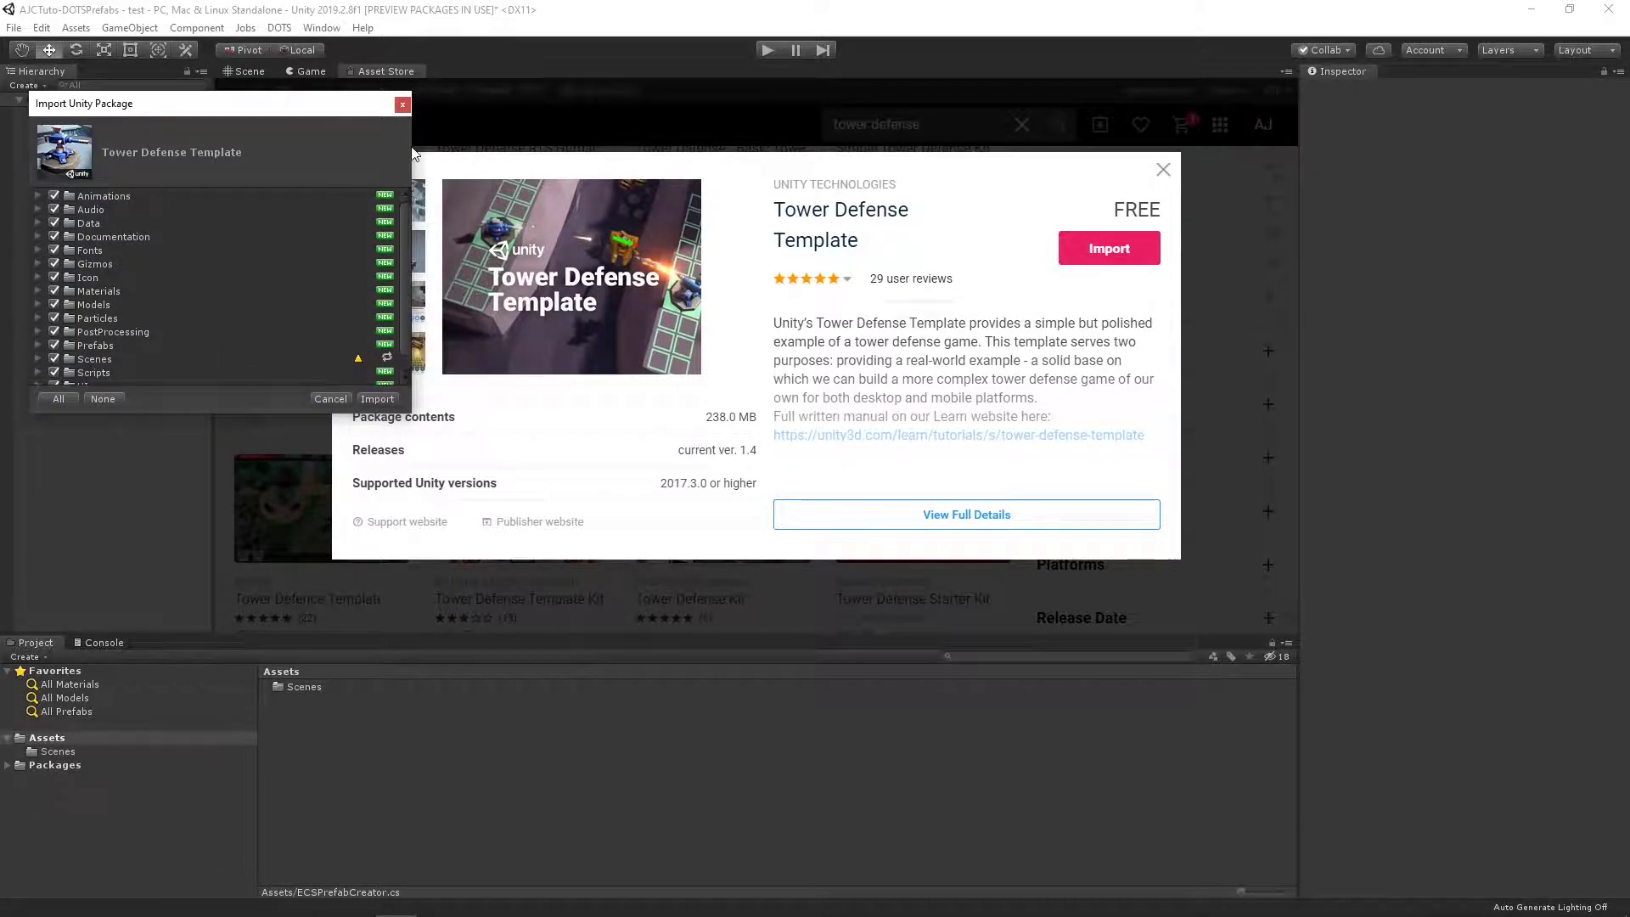
Untick every folder except Materials and Models, including UI and ProjectSettings
click(53, 195)
click(53, 209)
click(54, 222)
click(53, 236)
click(54, 249)
click(53, 263)
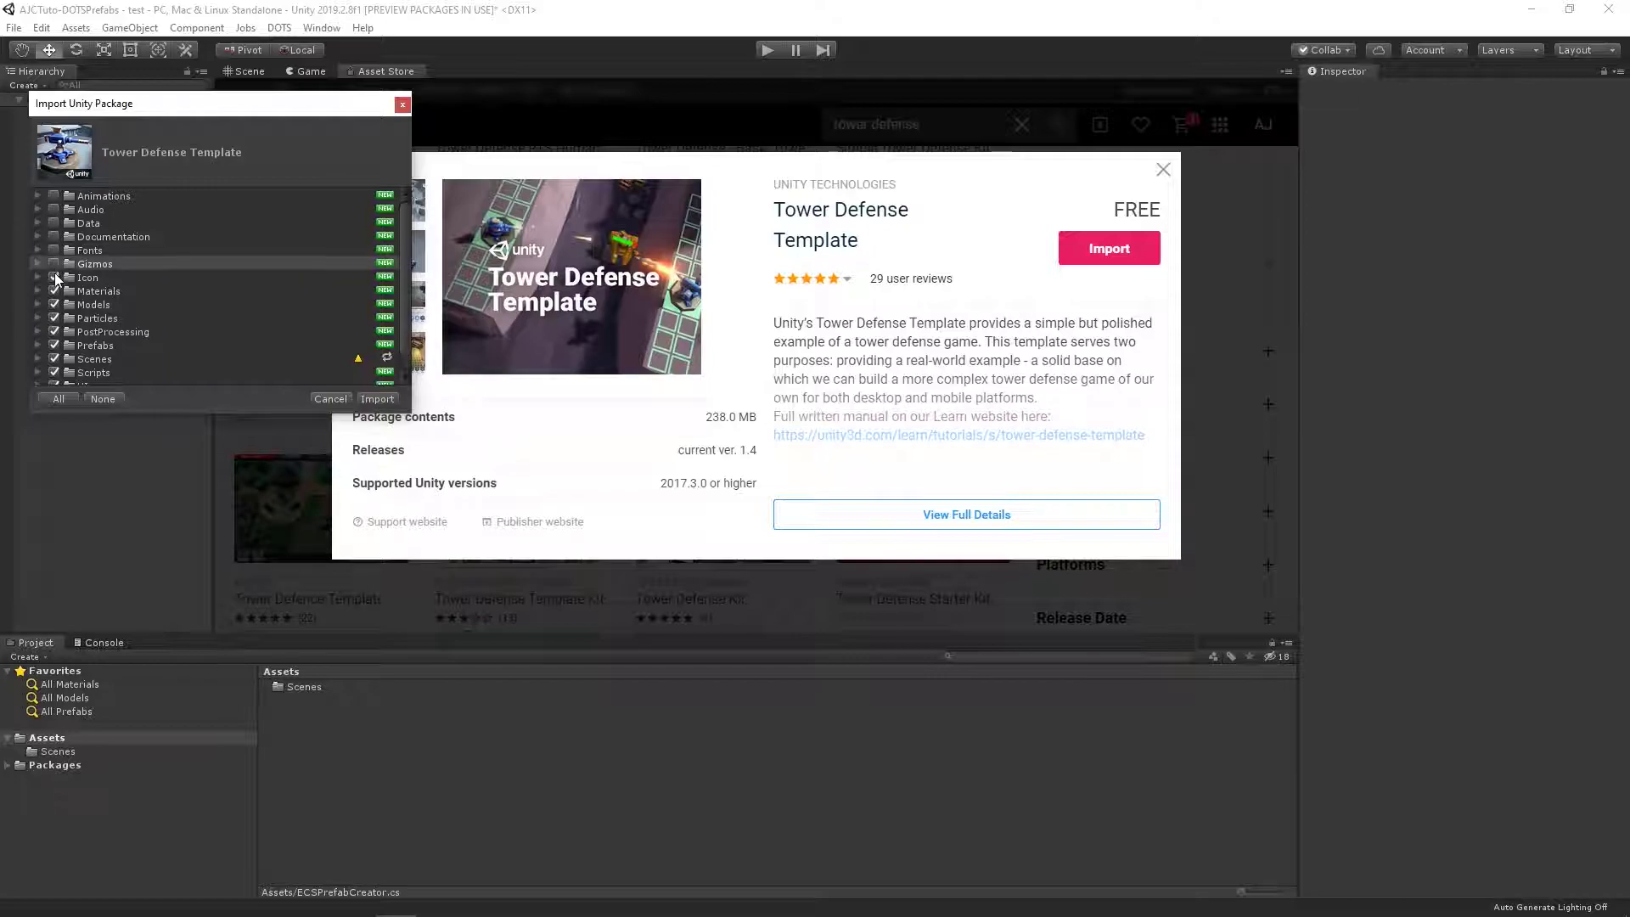
click(54, 277)
click(53, 317)
click(53, 331)
click(53, 345)
click(53, 358)
scroll(51, 349, down, 1)
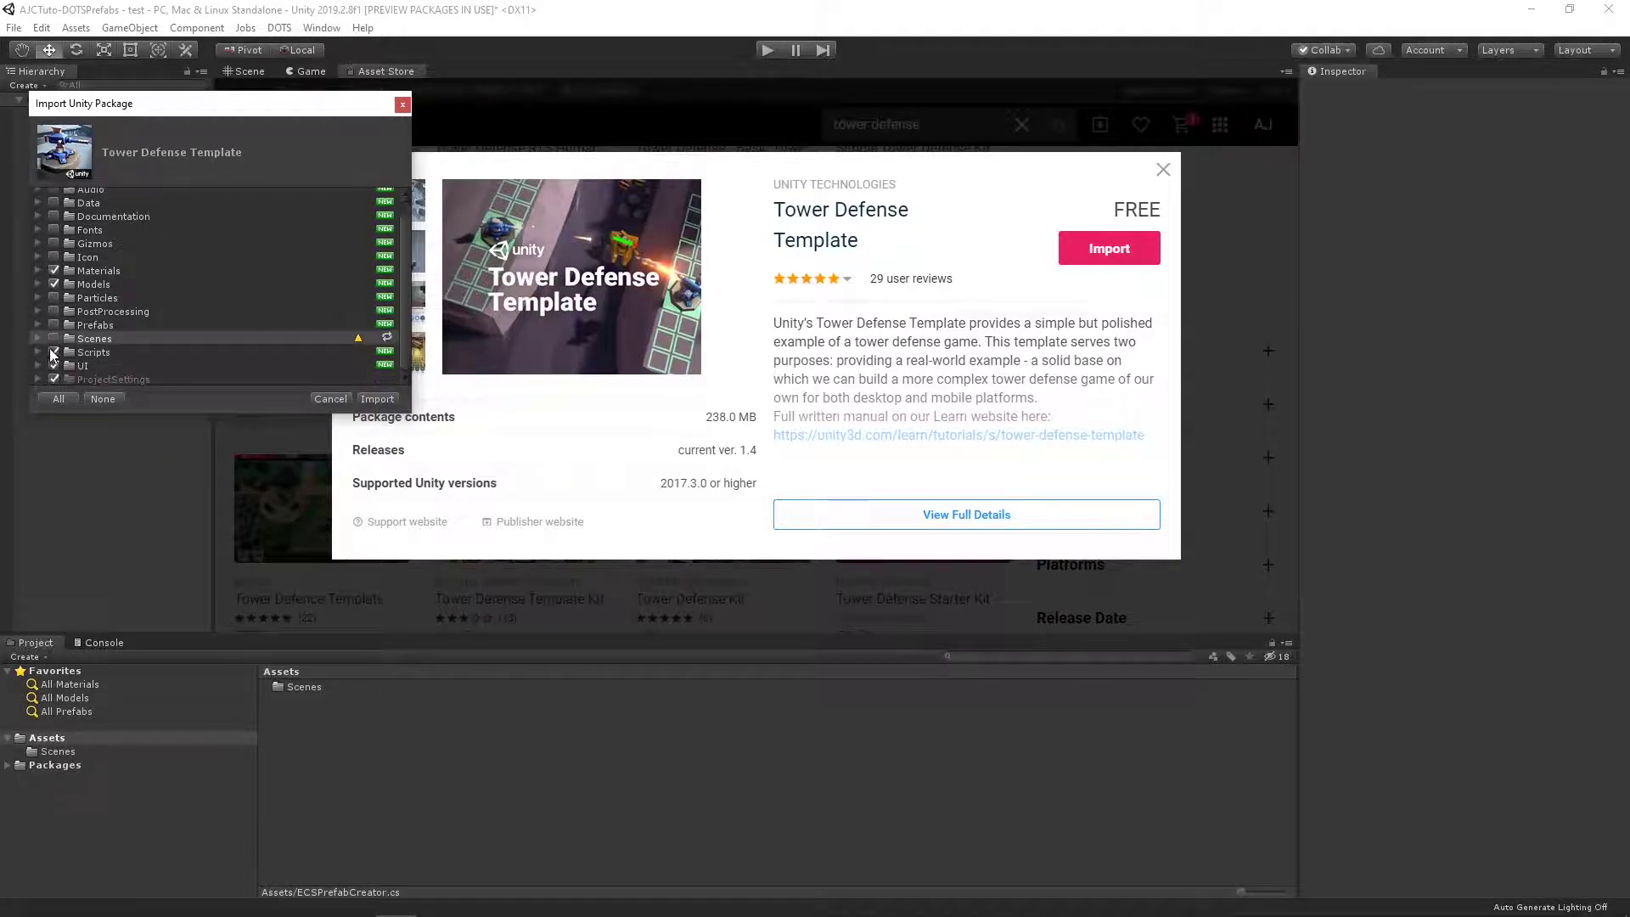
click(53, 351)
click(54, 365)
click(54, 378)
scroll(160, 236, up, 1)
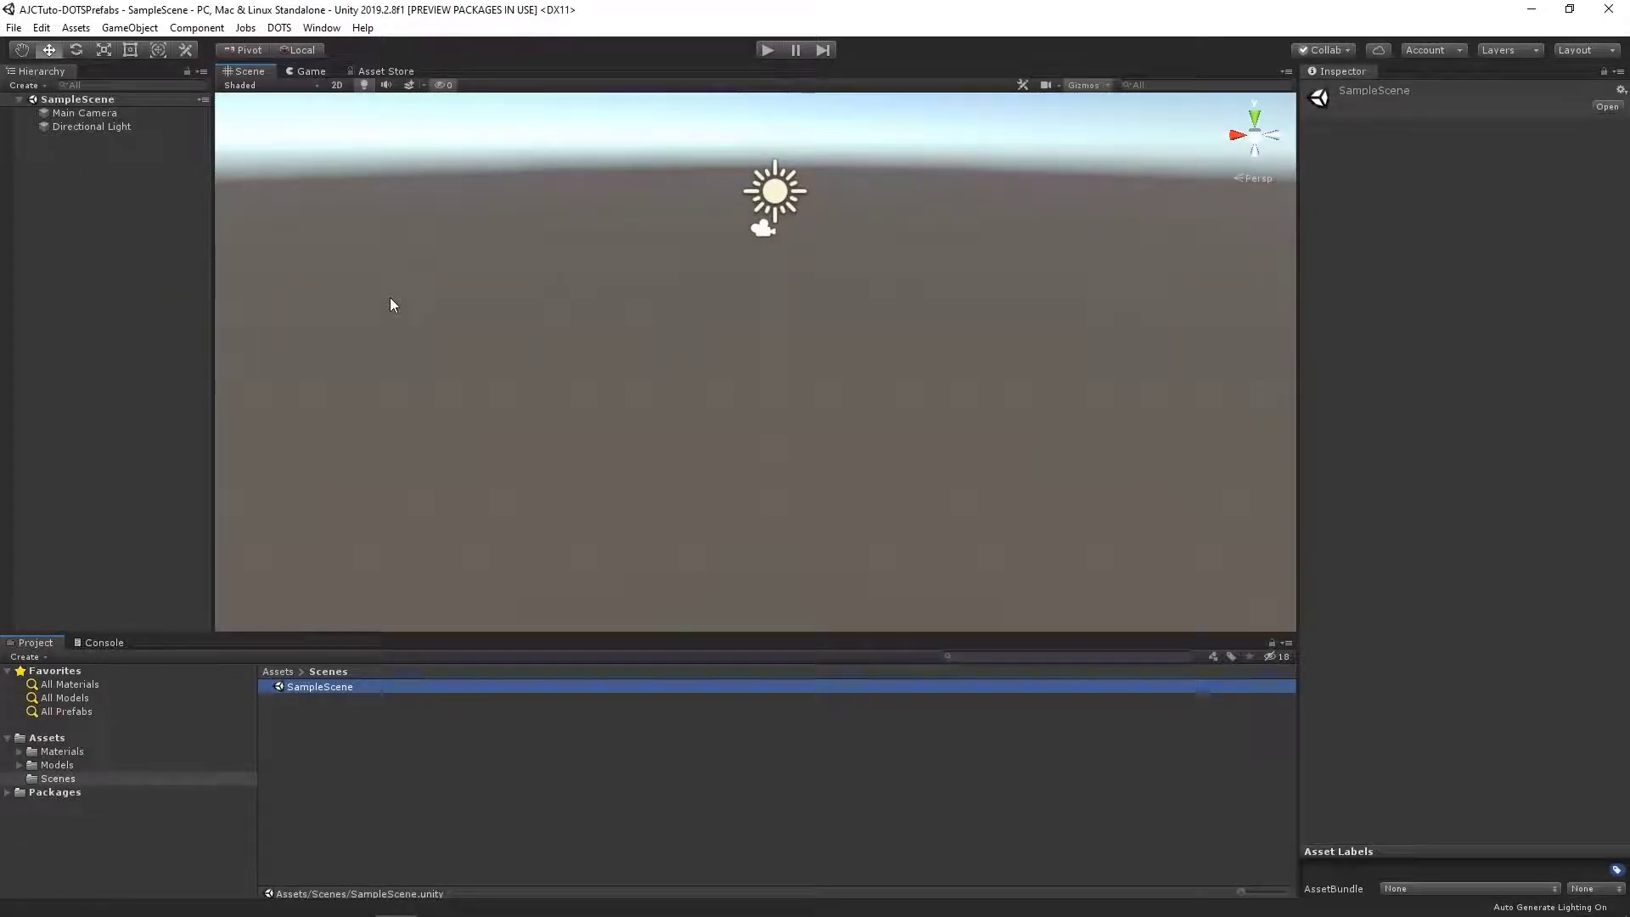
Create an empty GameObject at the origin named HoverTank
right_click(31, 182)
click(161, 339)
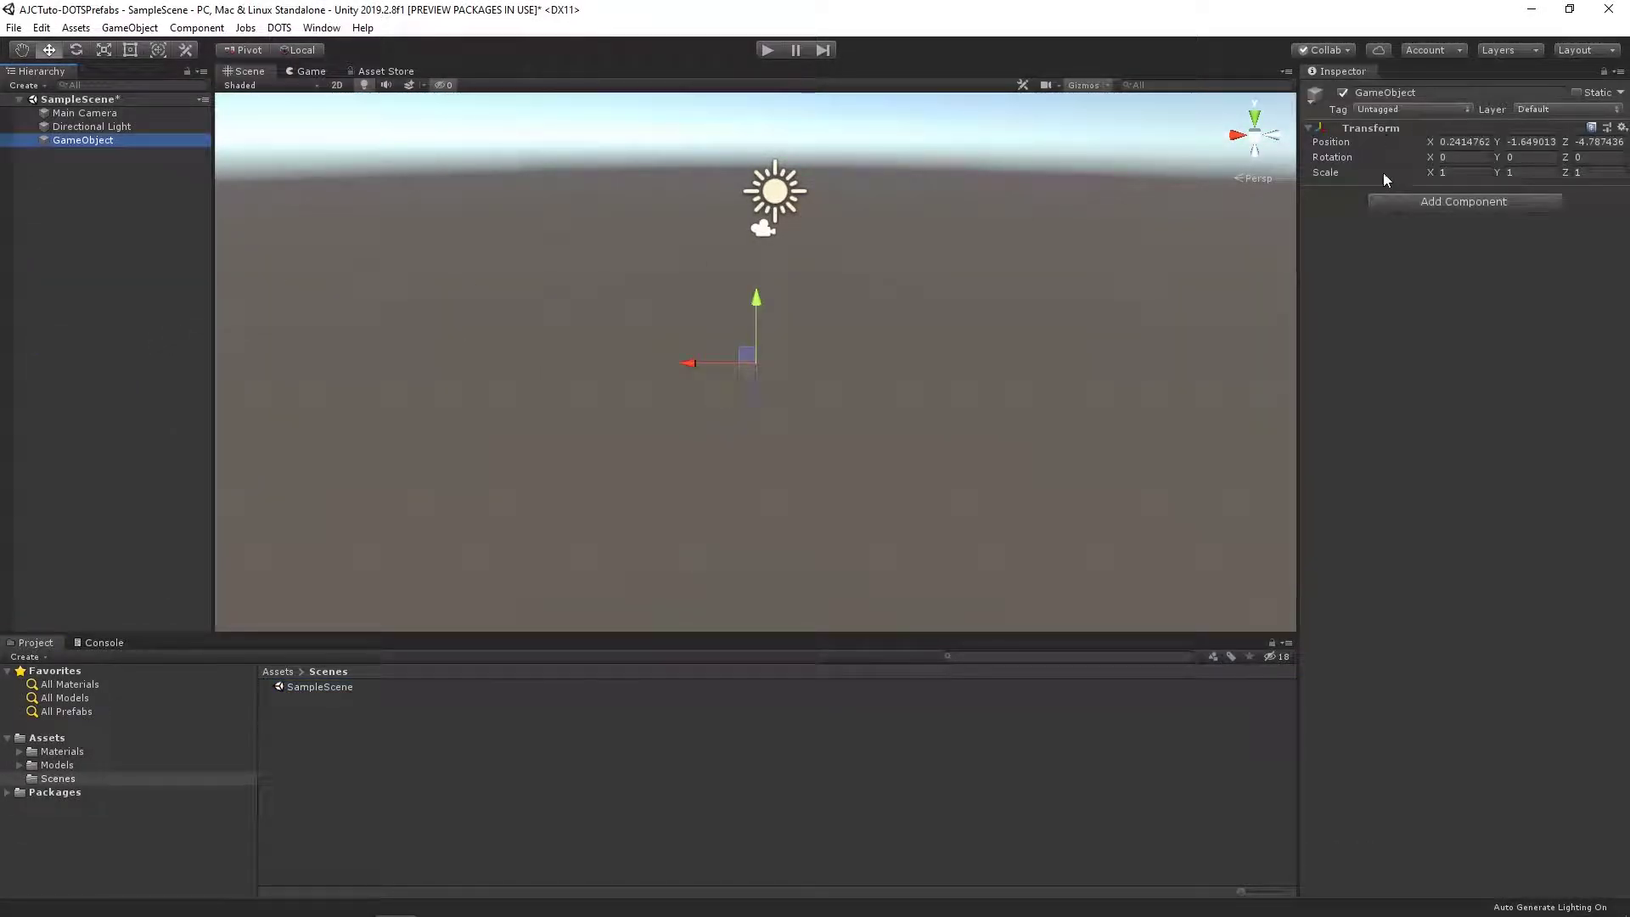
click(1623, 128)
click(1584, 144)
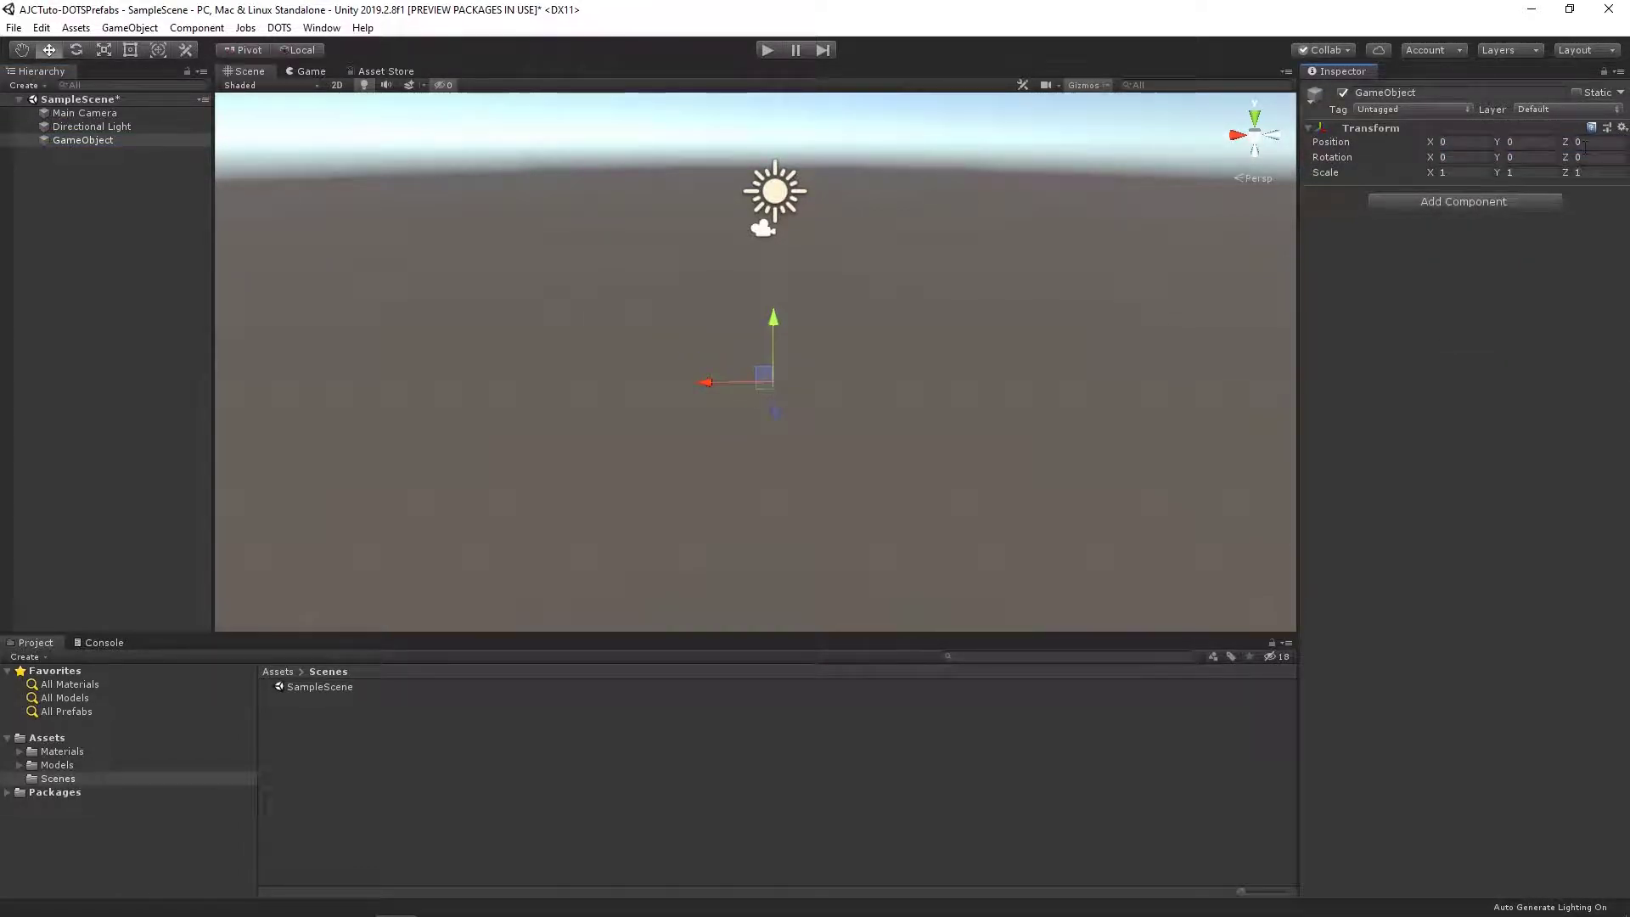
click(98, 140)
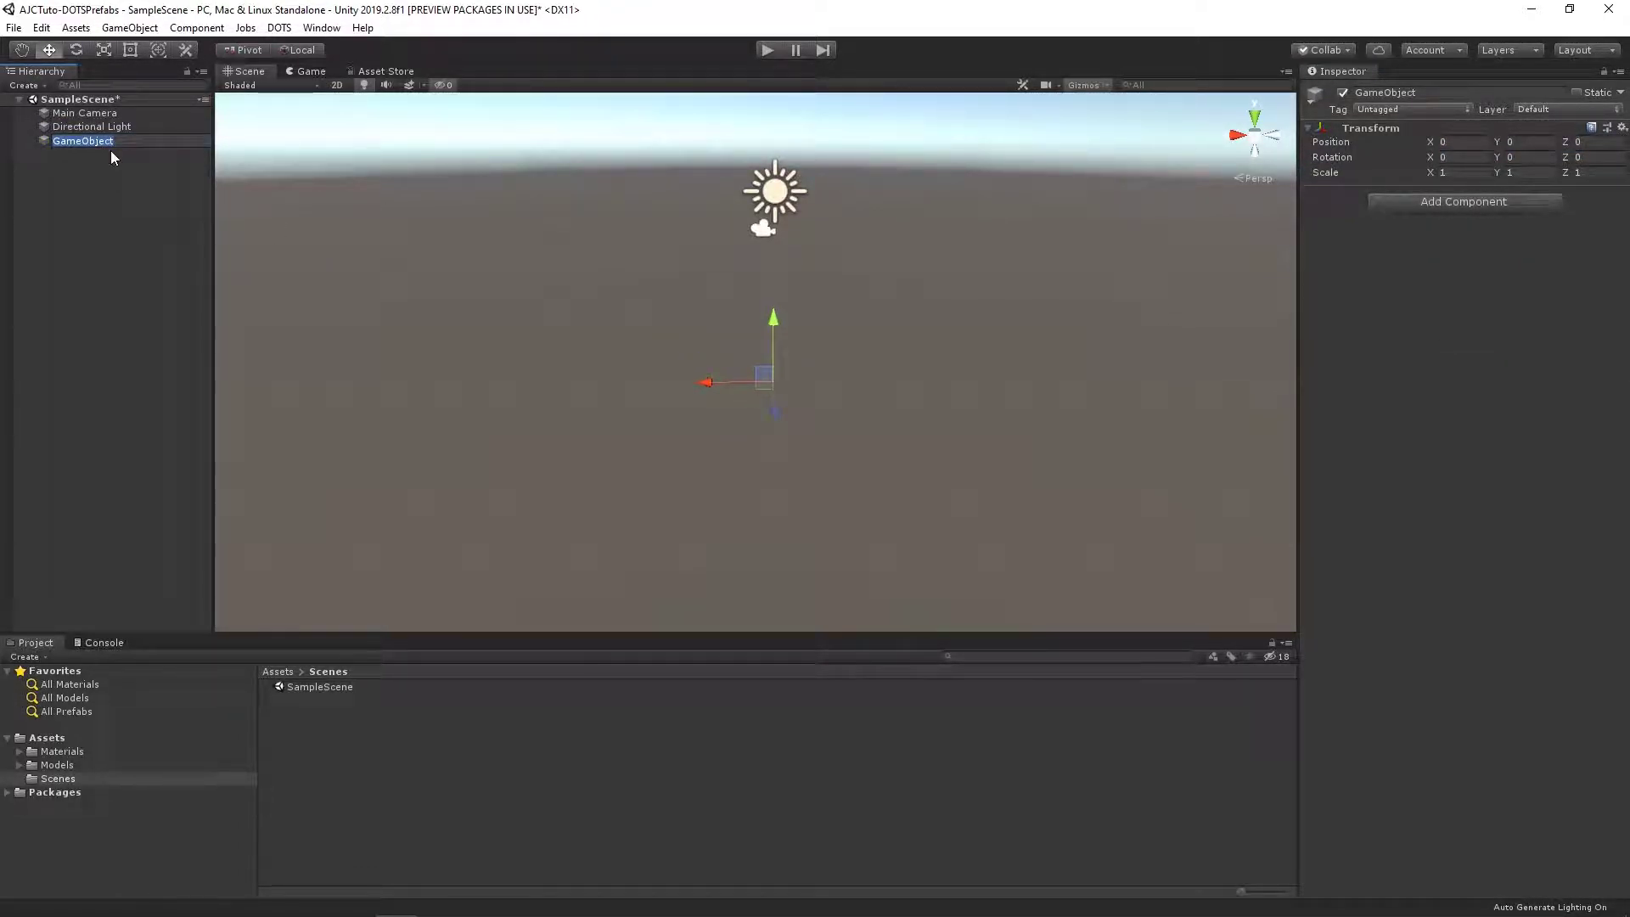
text(HolTank)
key(Return)
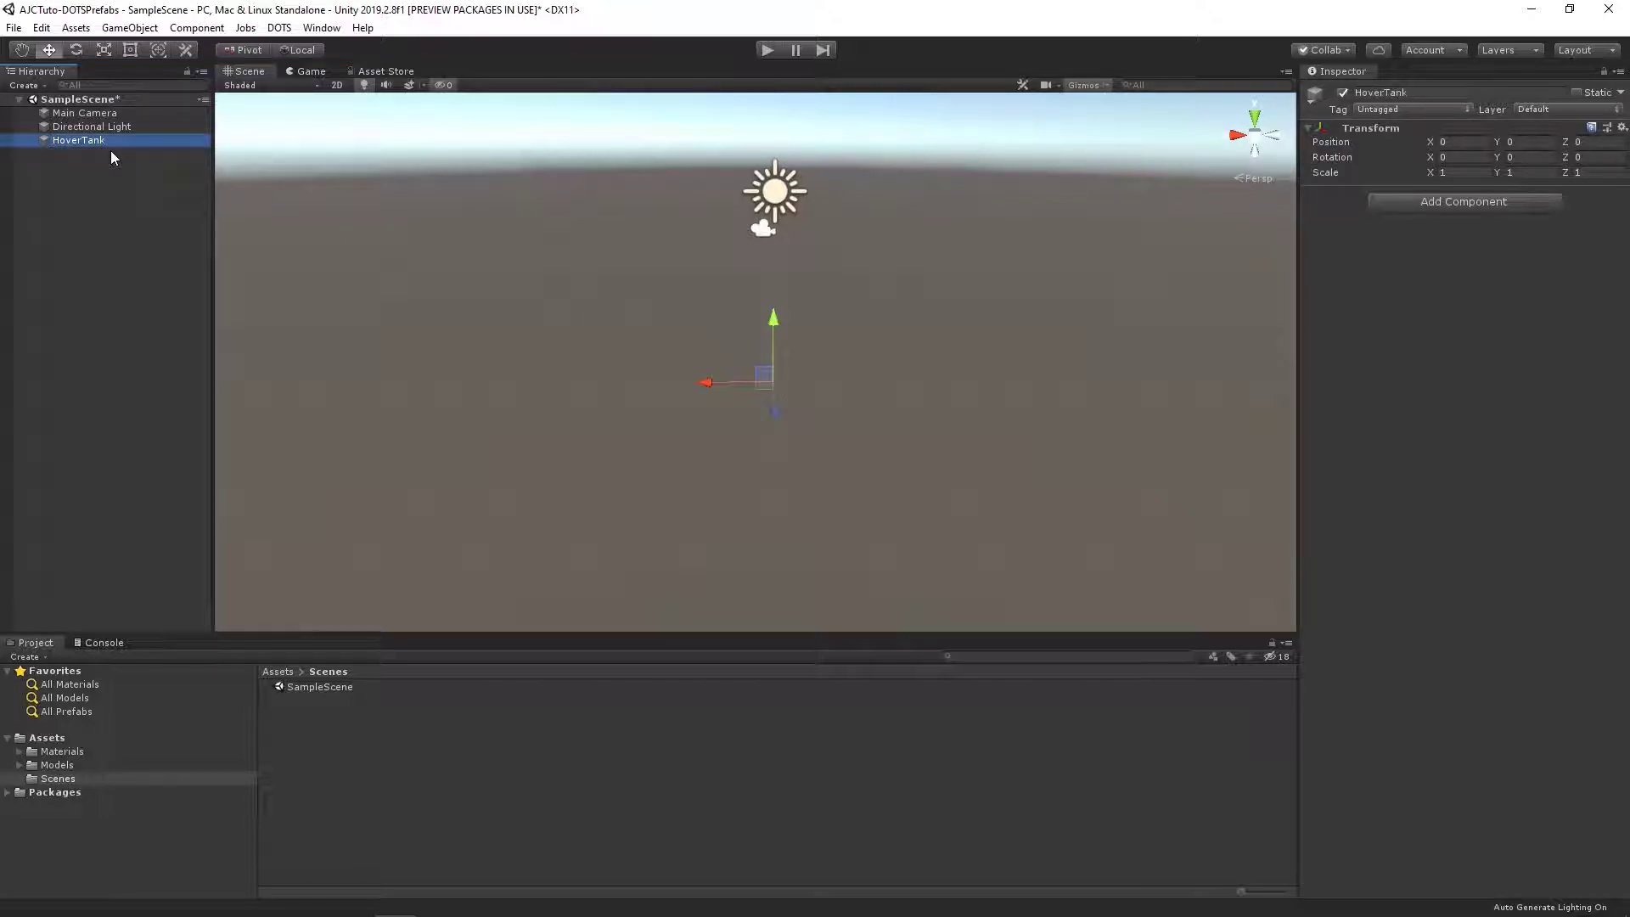
Add HoverTank_Base from Models/Units as a child of HoverTank and remove its Animator
click(18, 765)
click(32, 833)
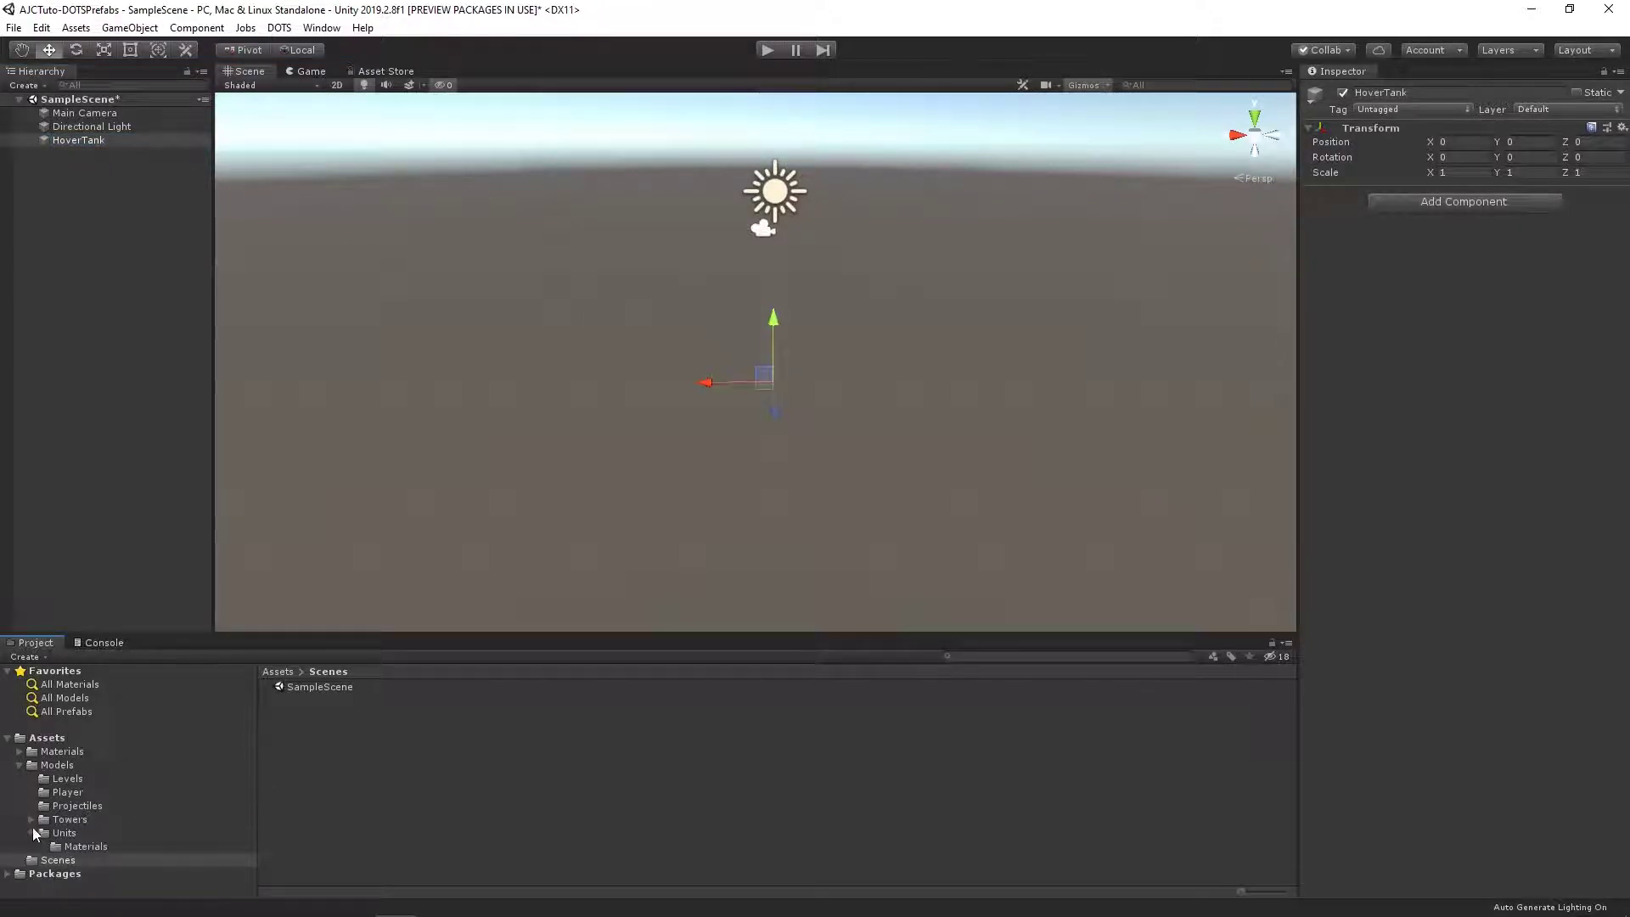
click(65, 834)
scroll(384, 744, down, 5)
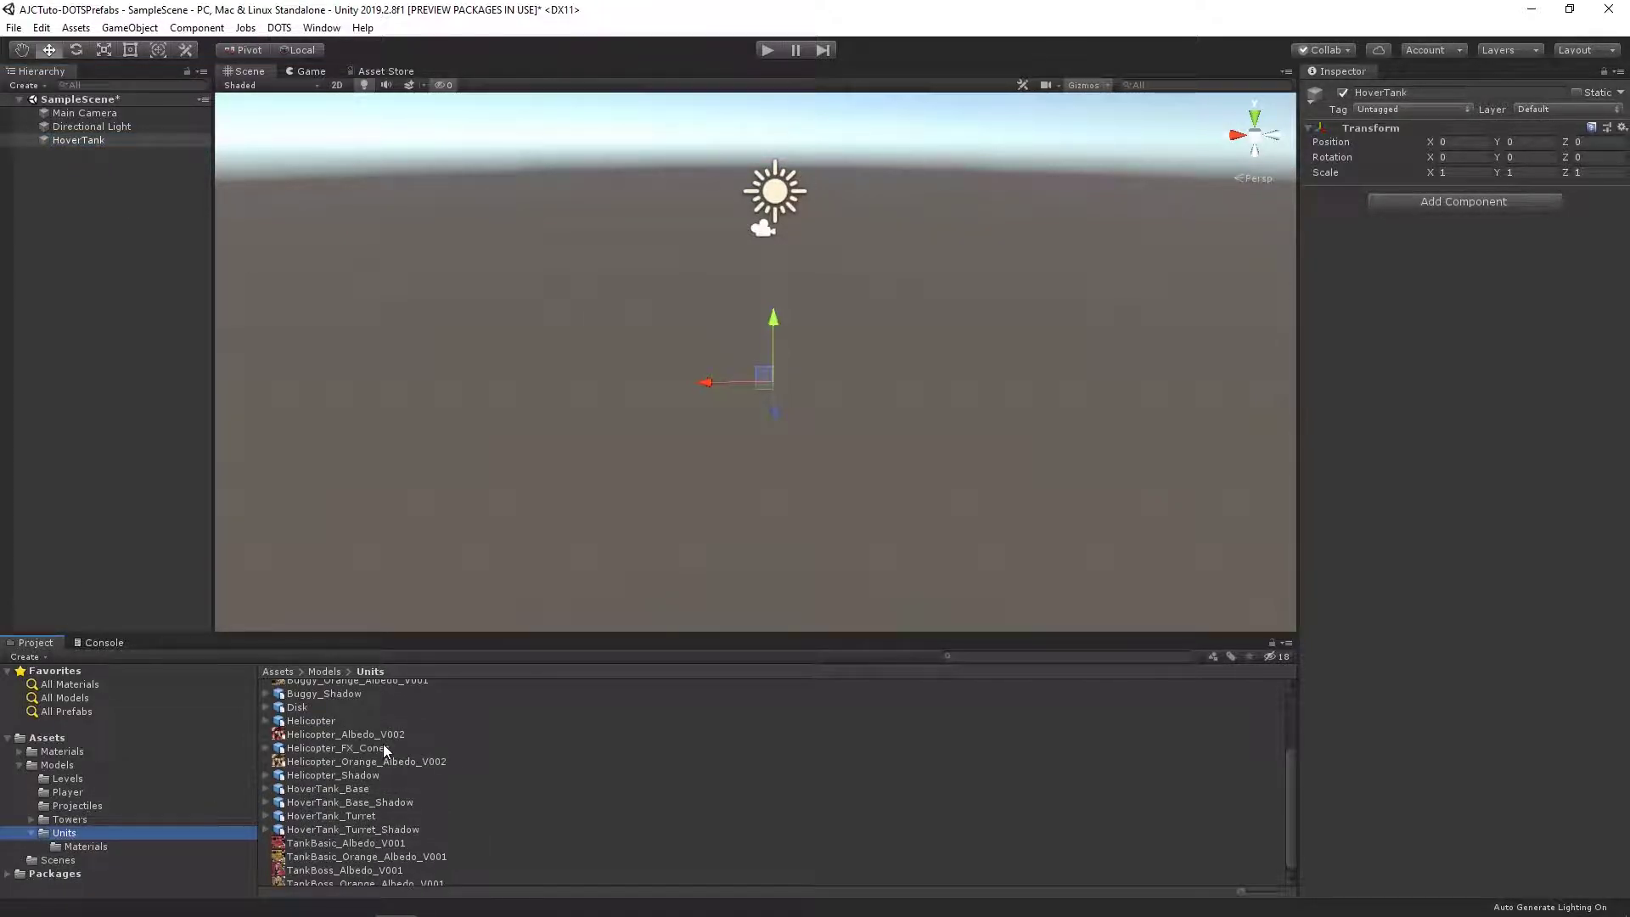
drag(351, 786, 112, 204)
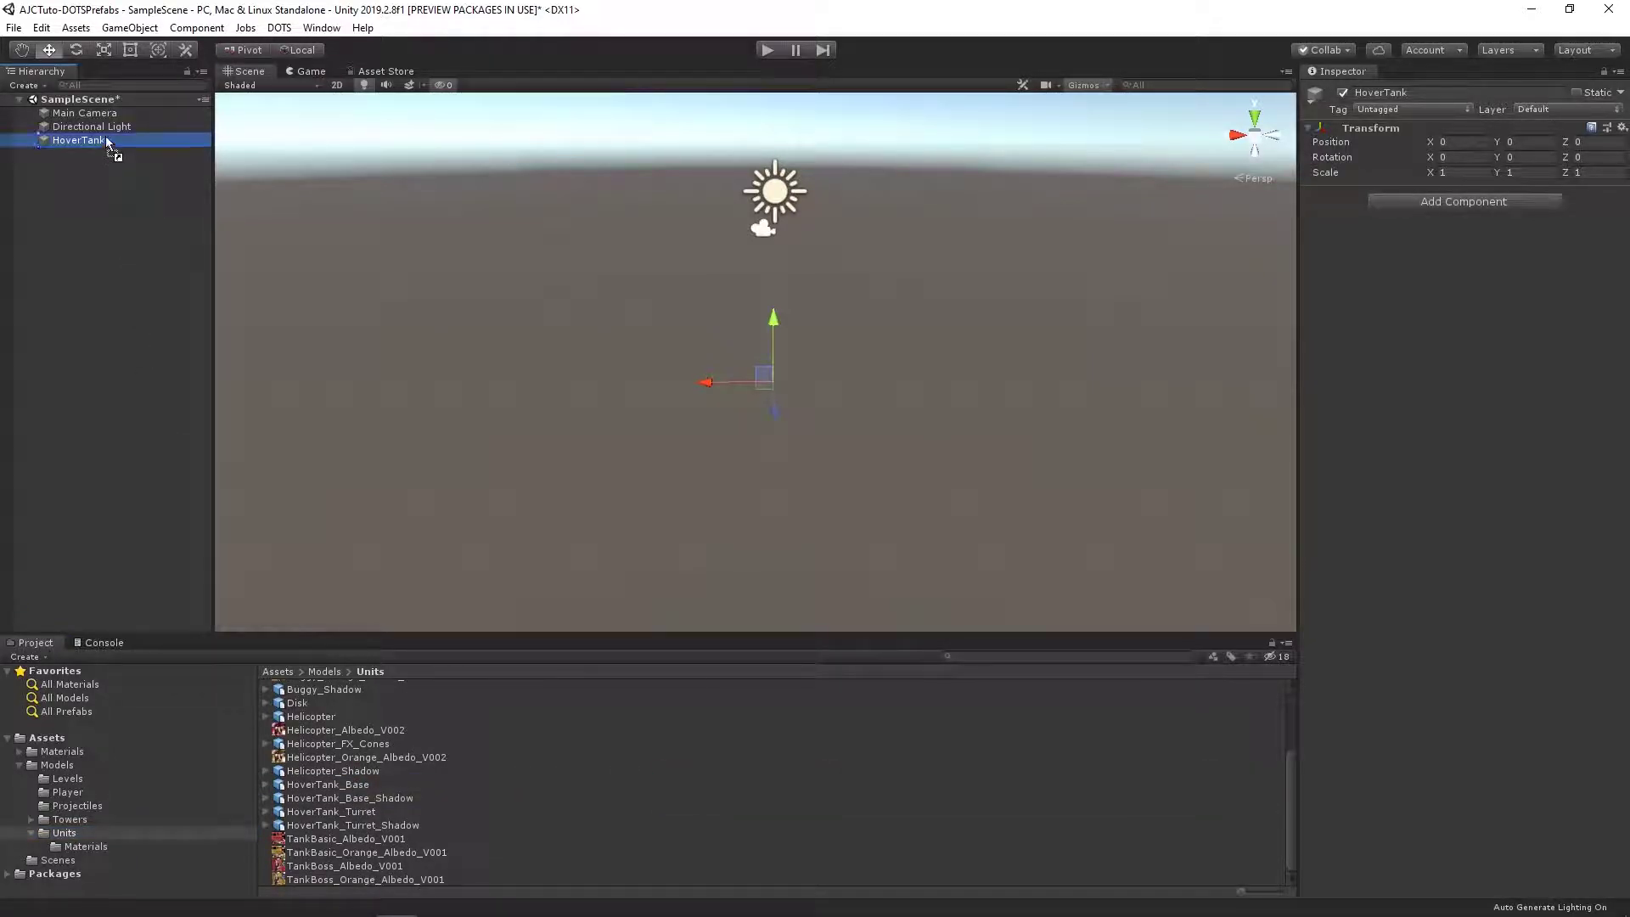
drag(106, 141, 106, 139)
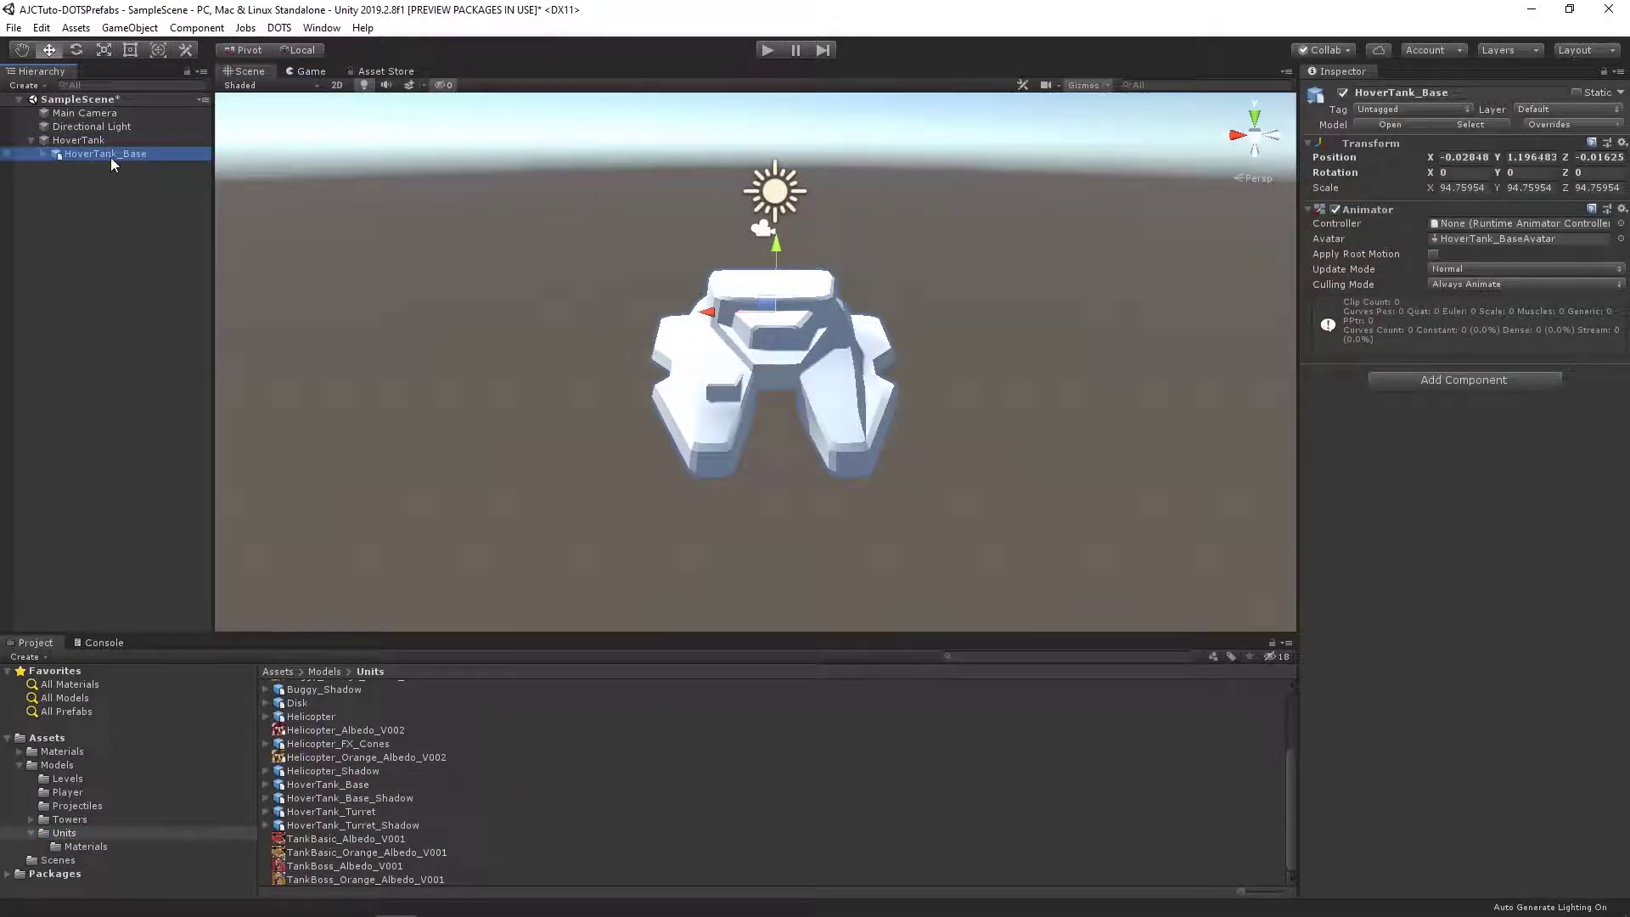
click(1621, 209)
click(1538, 285)
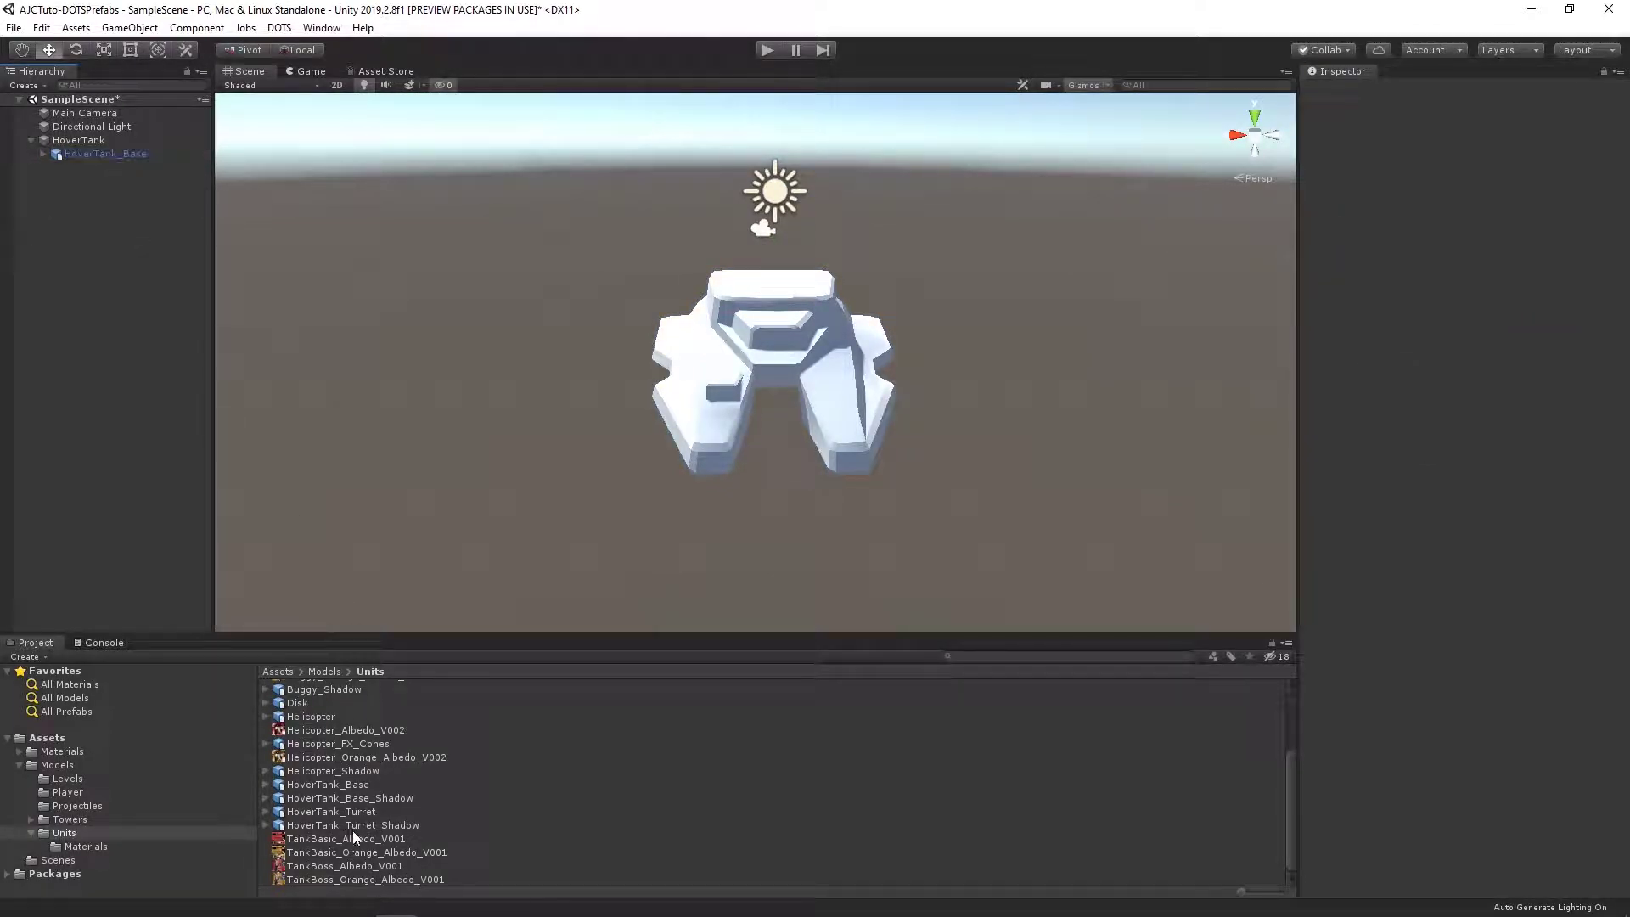
Add HoverTank_Turret as a child of HoverTank and remove its Animator
drag(331, 811, 105, 229)
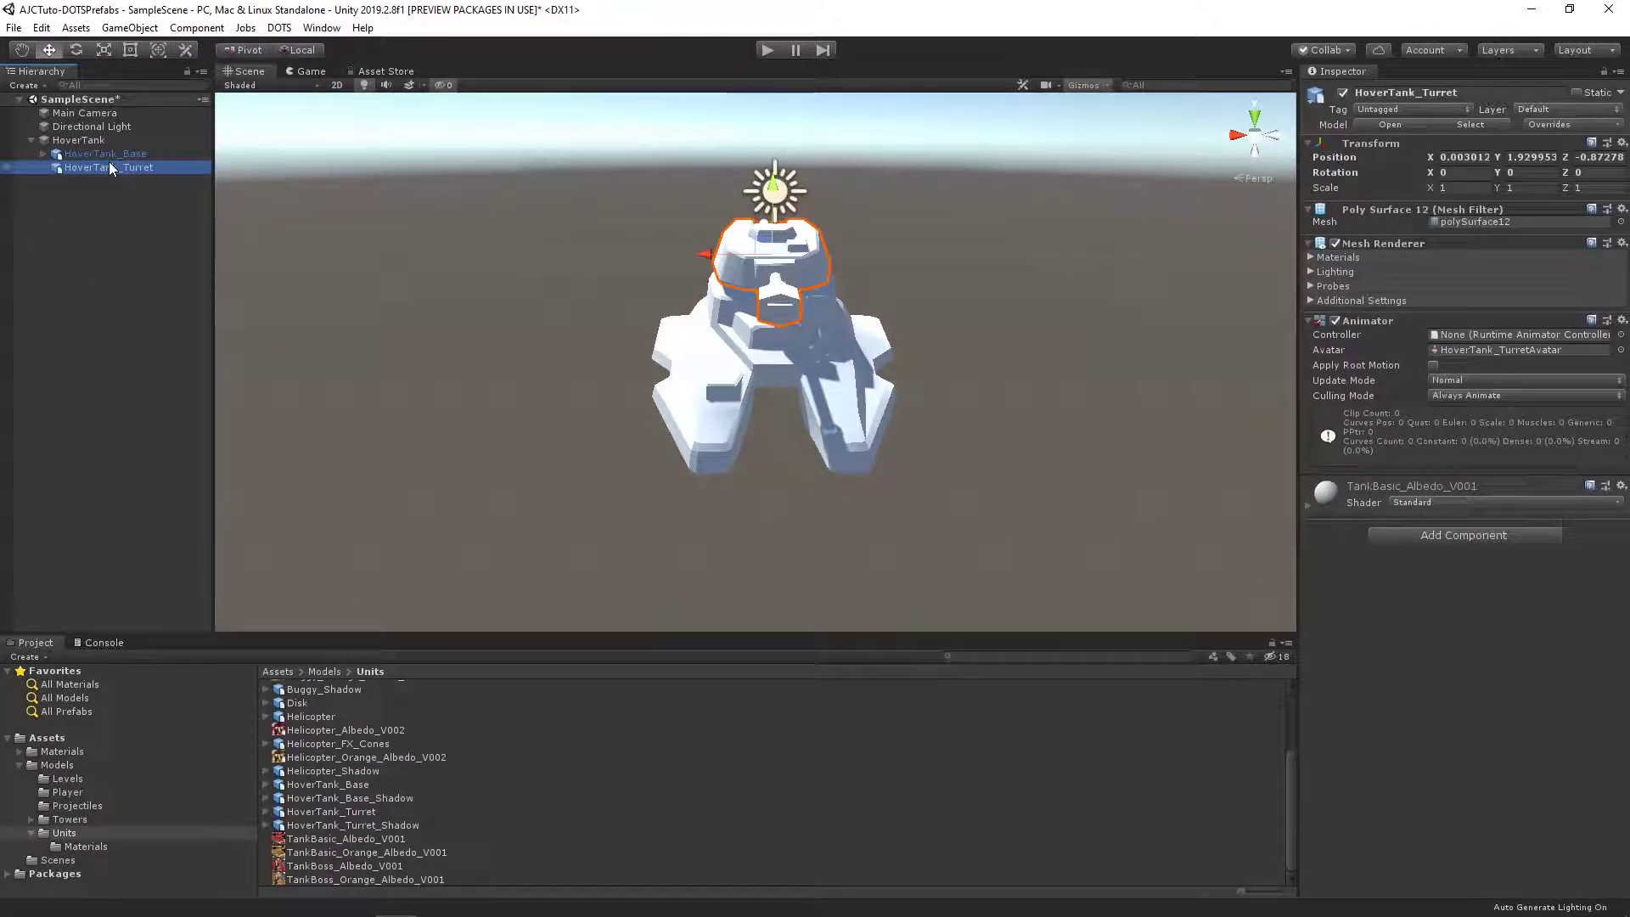
drag(108, 164, 32, 142)
click(1621, 320)
click(1538, 401)
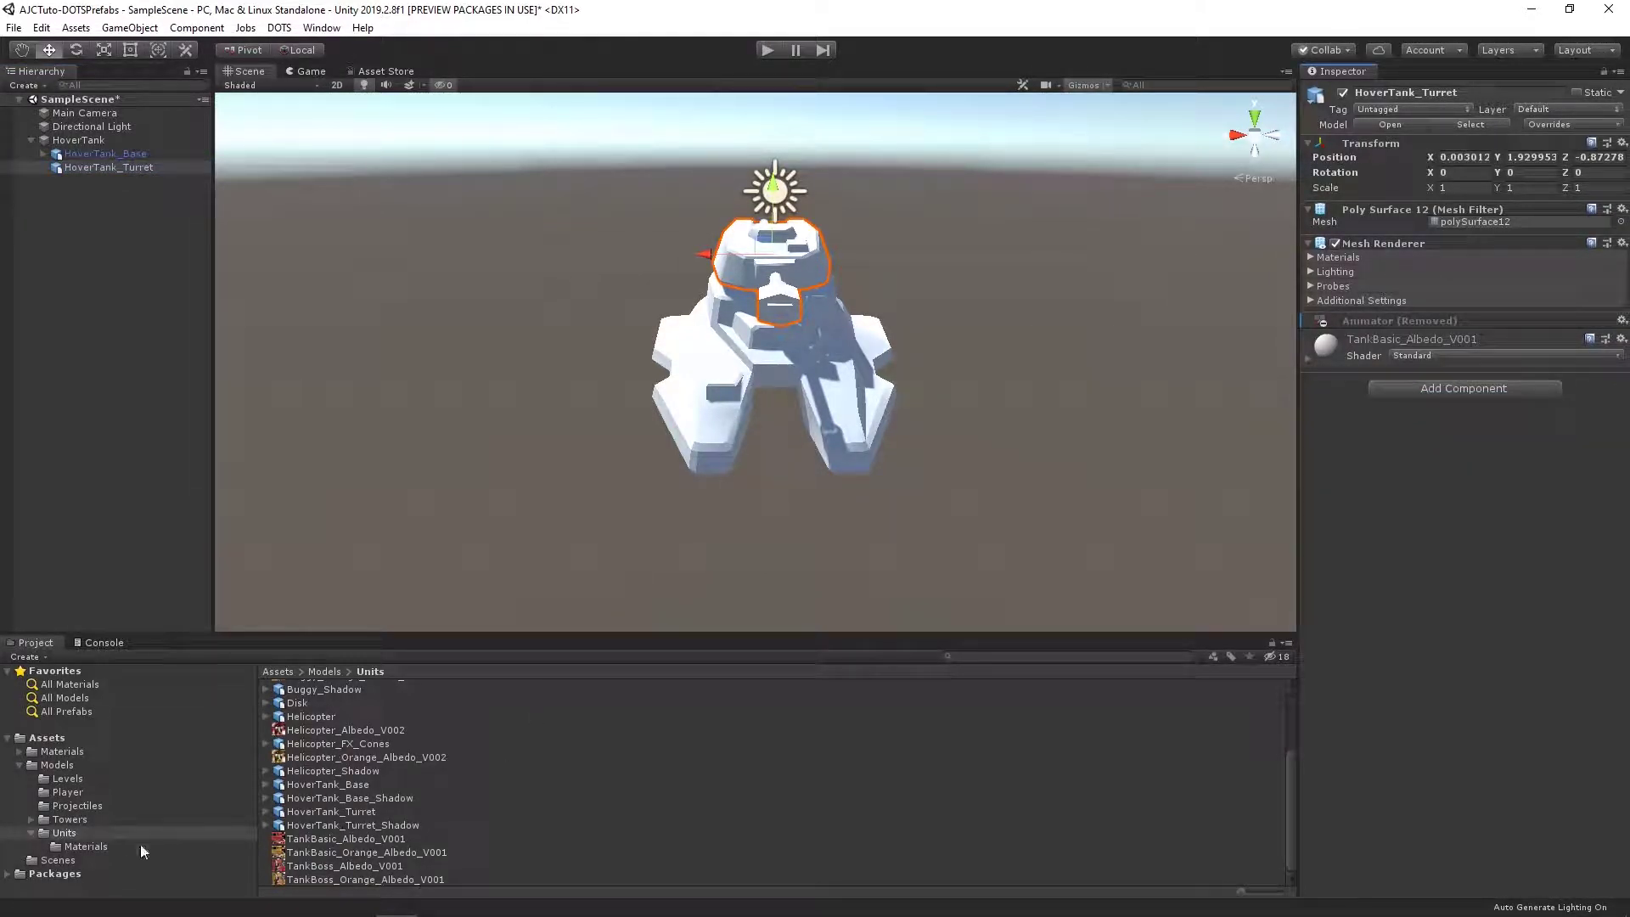
Apply the orange Units material to both the tank base and the turret
click(85, 752)
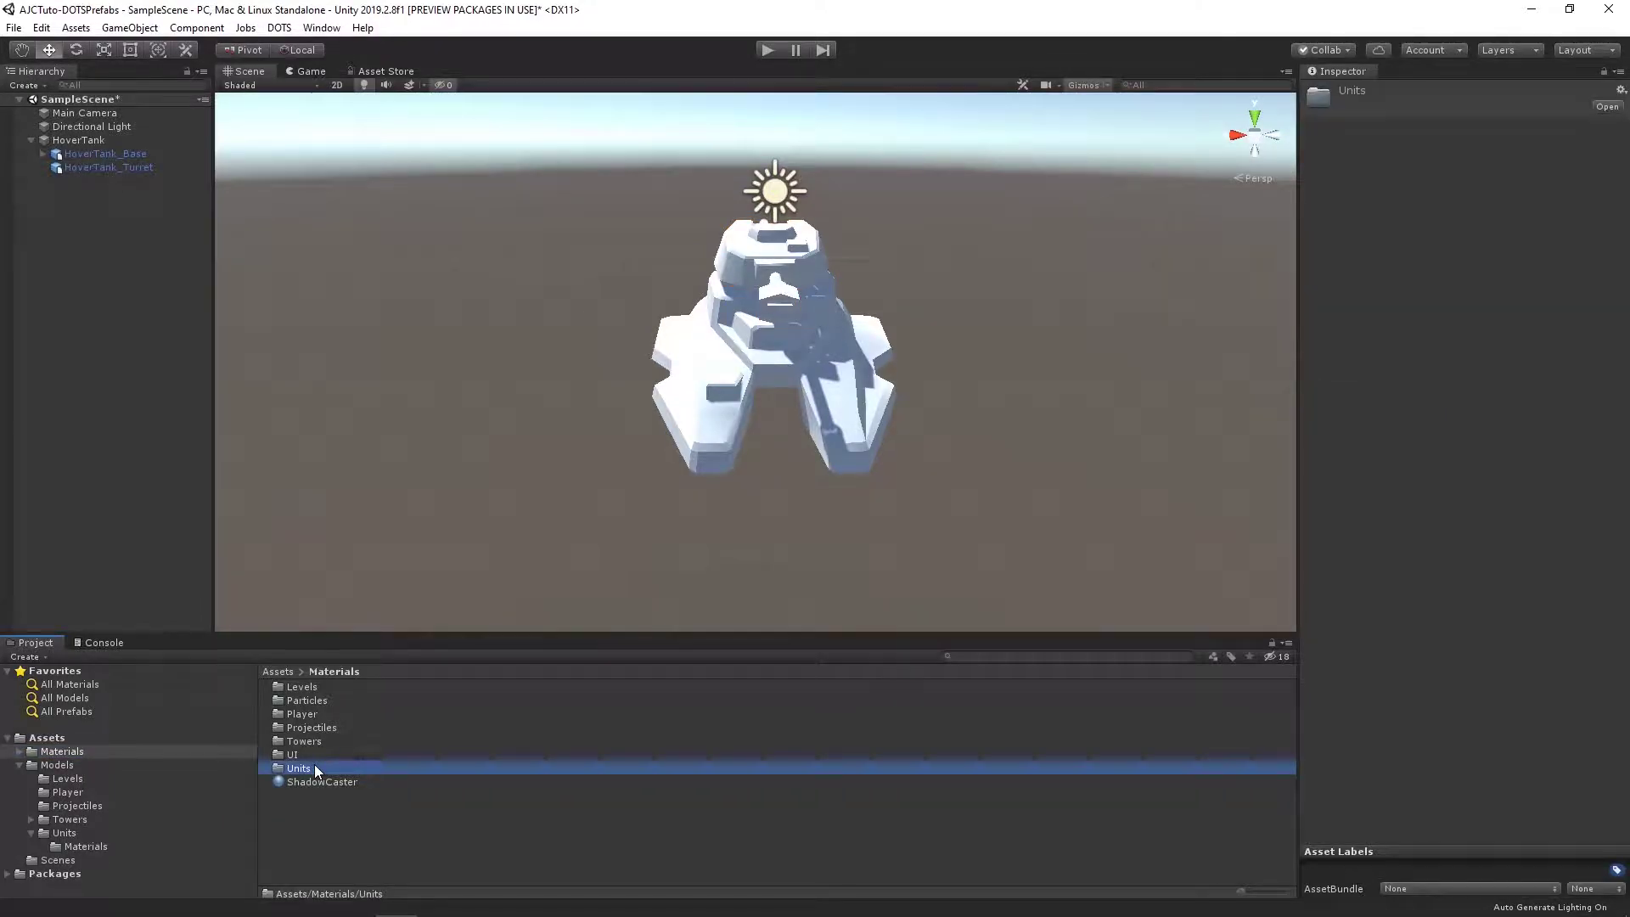
double_click(314, 764)
drag(314, 781, 701, 418)
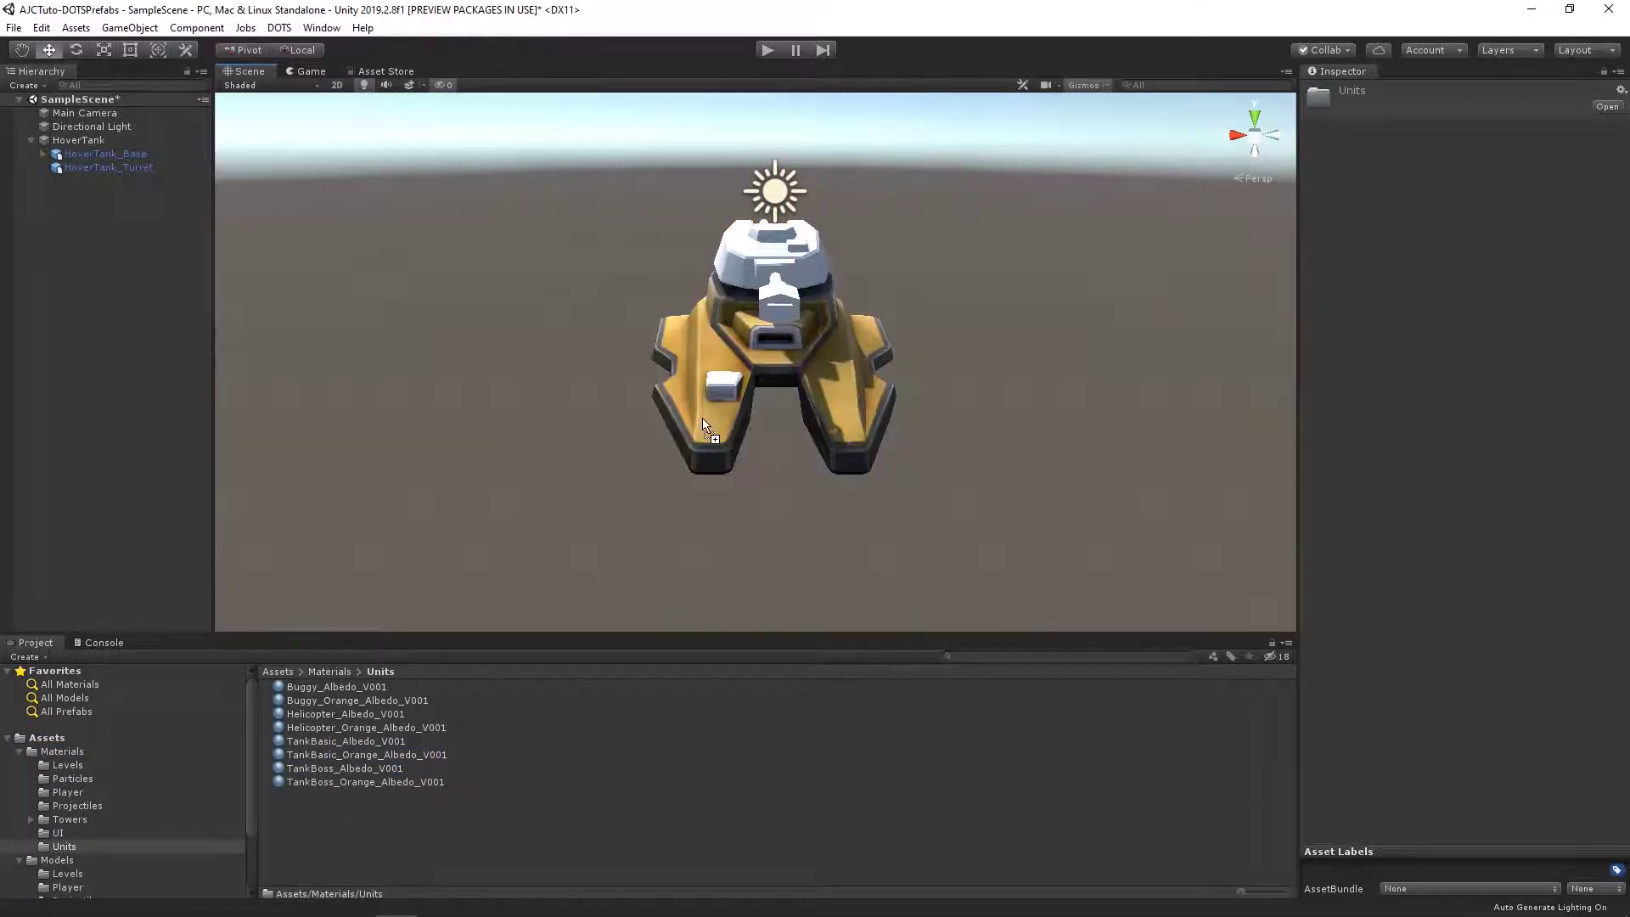
mouse_move(758, 359)
mouse_down()
mouse_move(789, 274)
mouse_move(543, 340)
mouse_up()
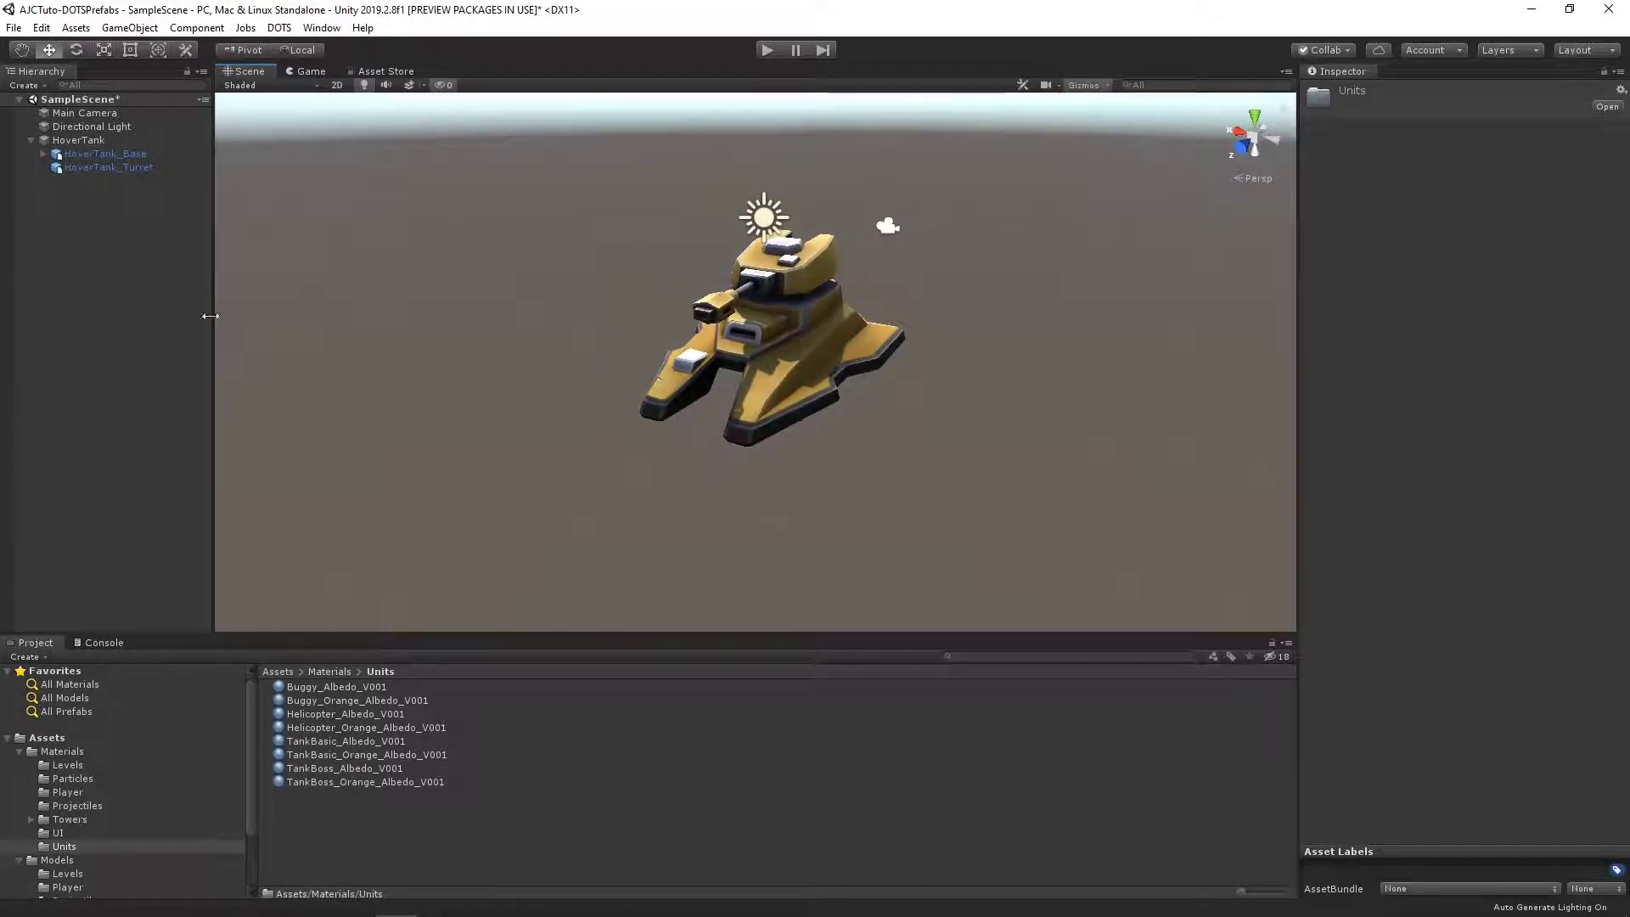
click(78, 140)
click(18, 860)
Create a Prefabs folder in Assets and save HoverTank into it as a prefab
click(19, 752)
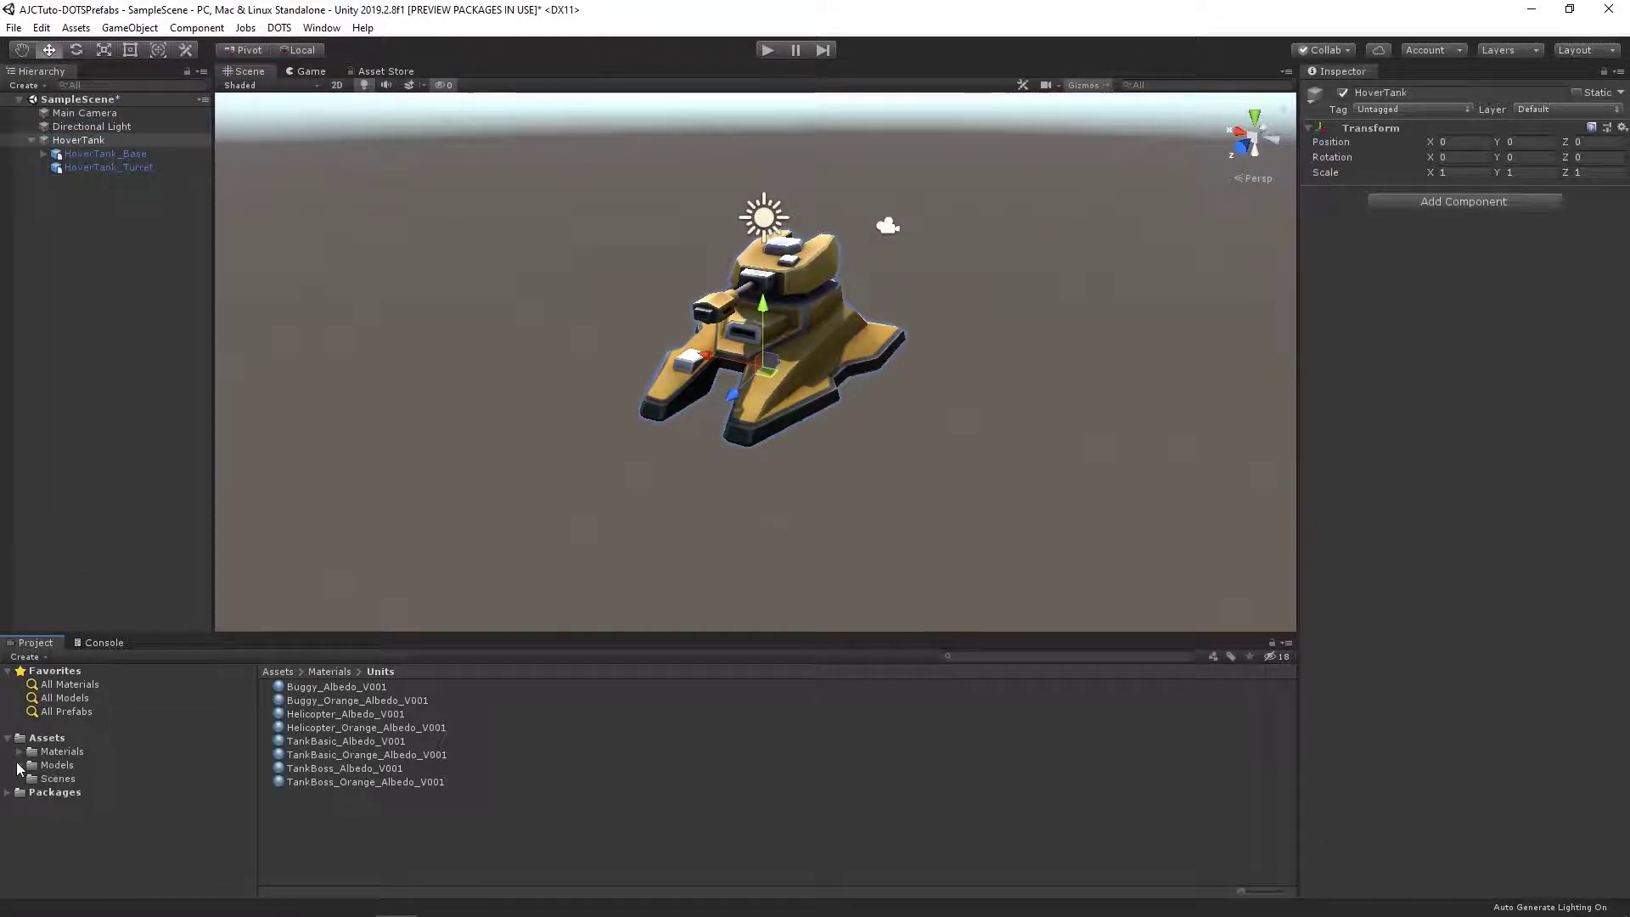
right_click(68, 737)
mouse_move(254, 341)
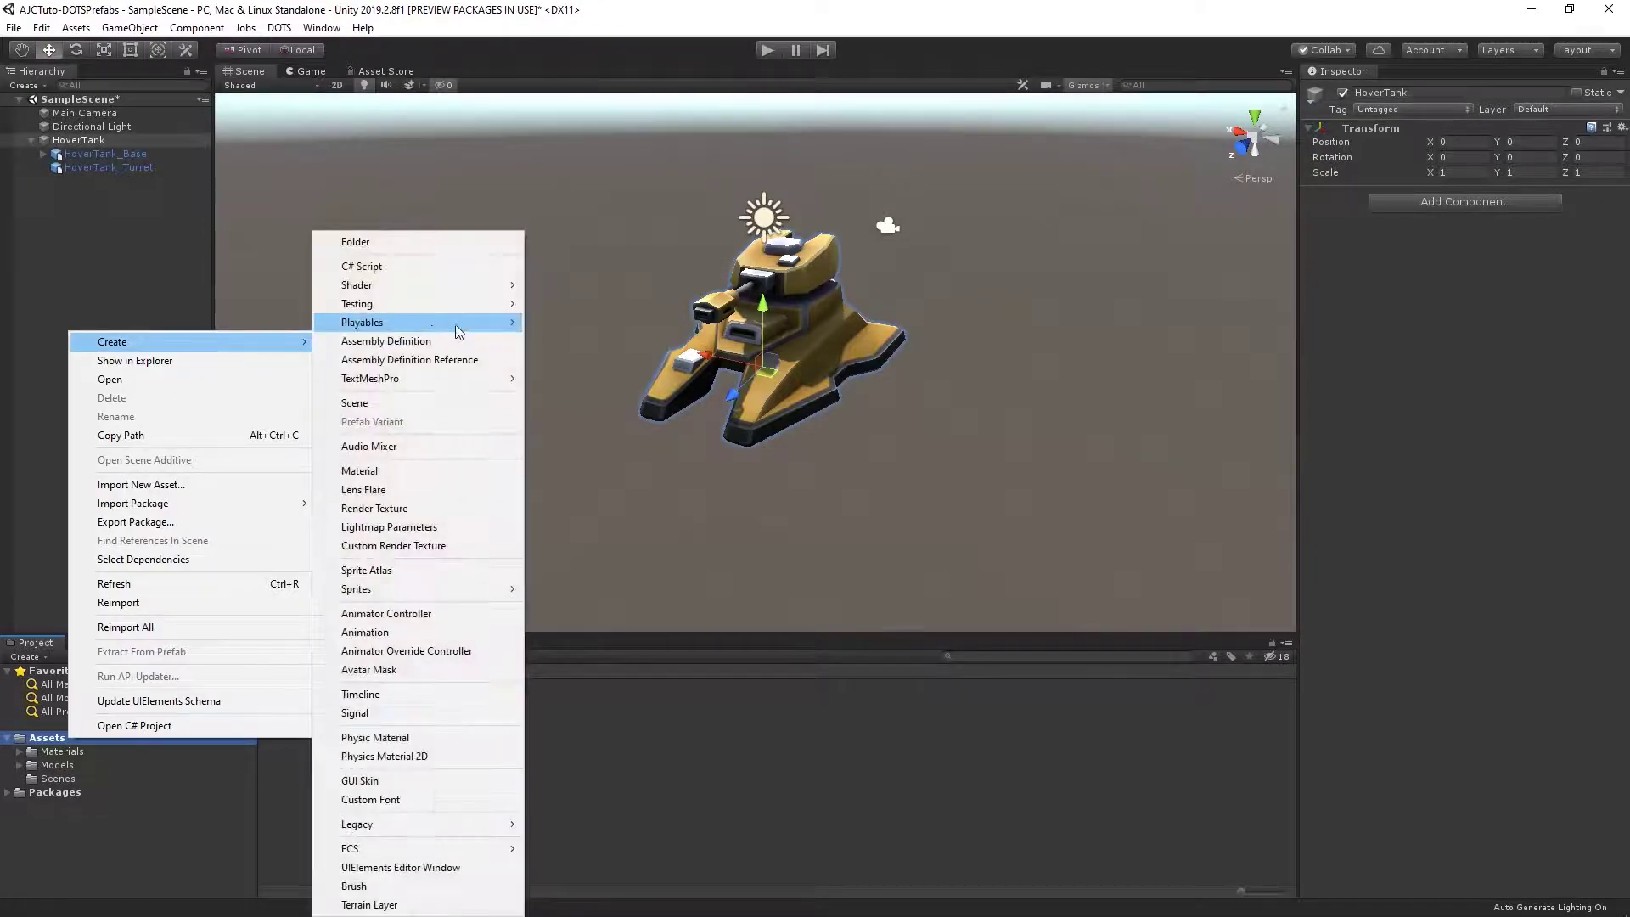
click(446, 243)
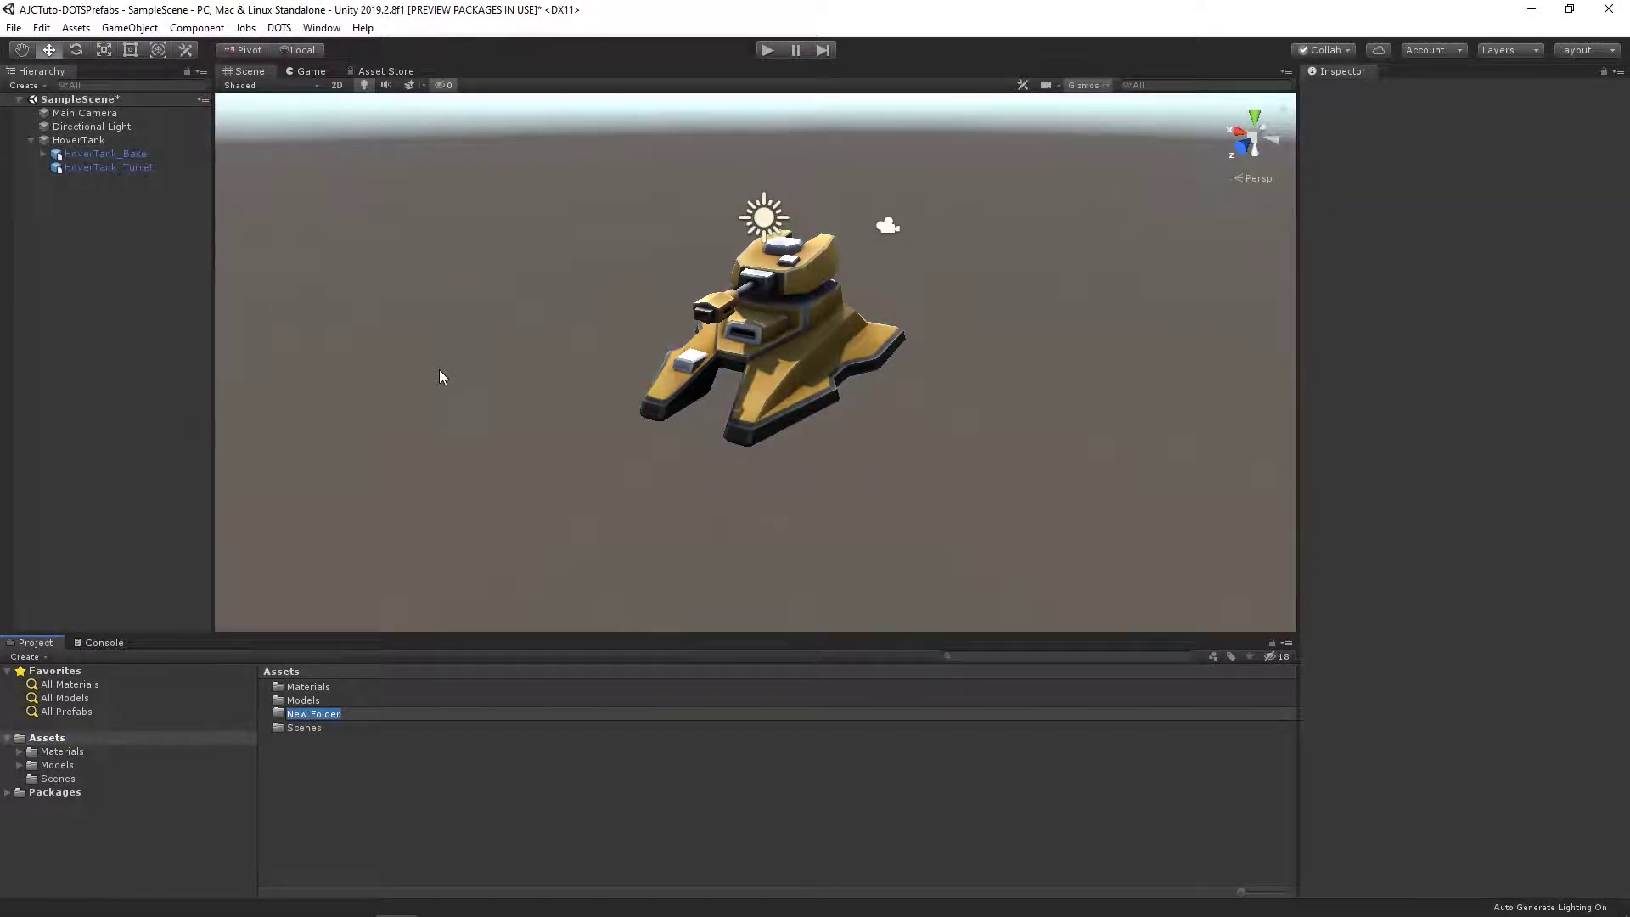
text(Prefabs)
key(Return)
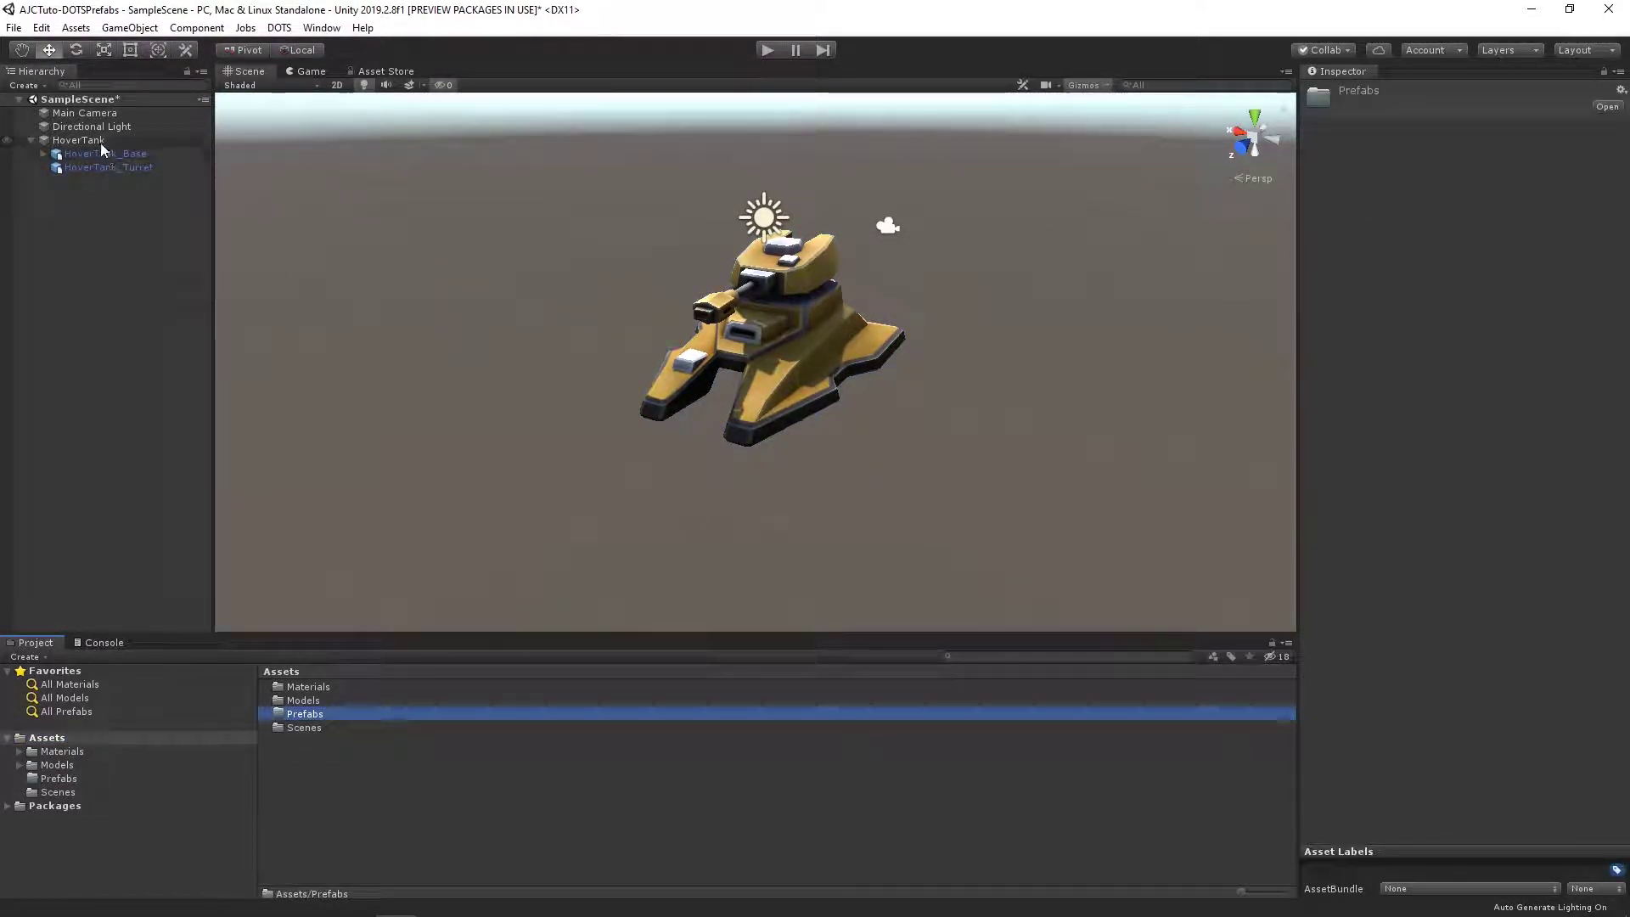
drag(101, 143, 313, 713)
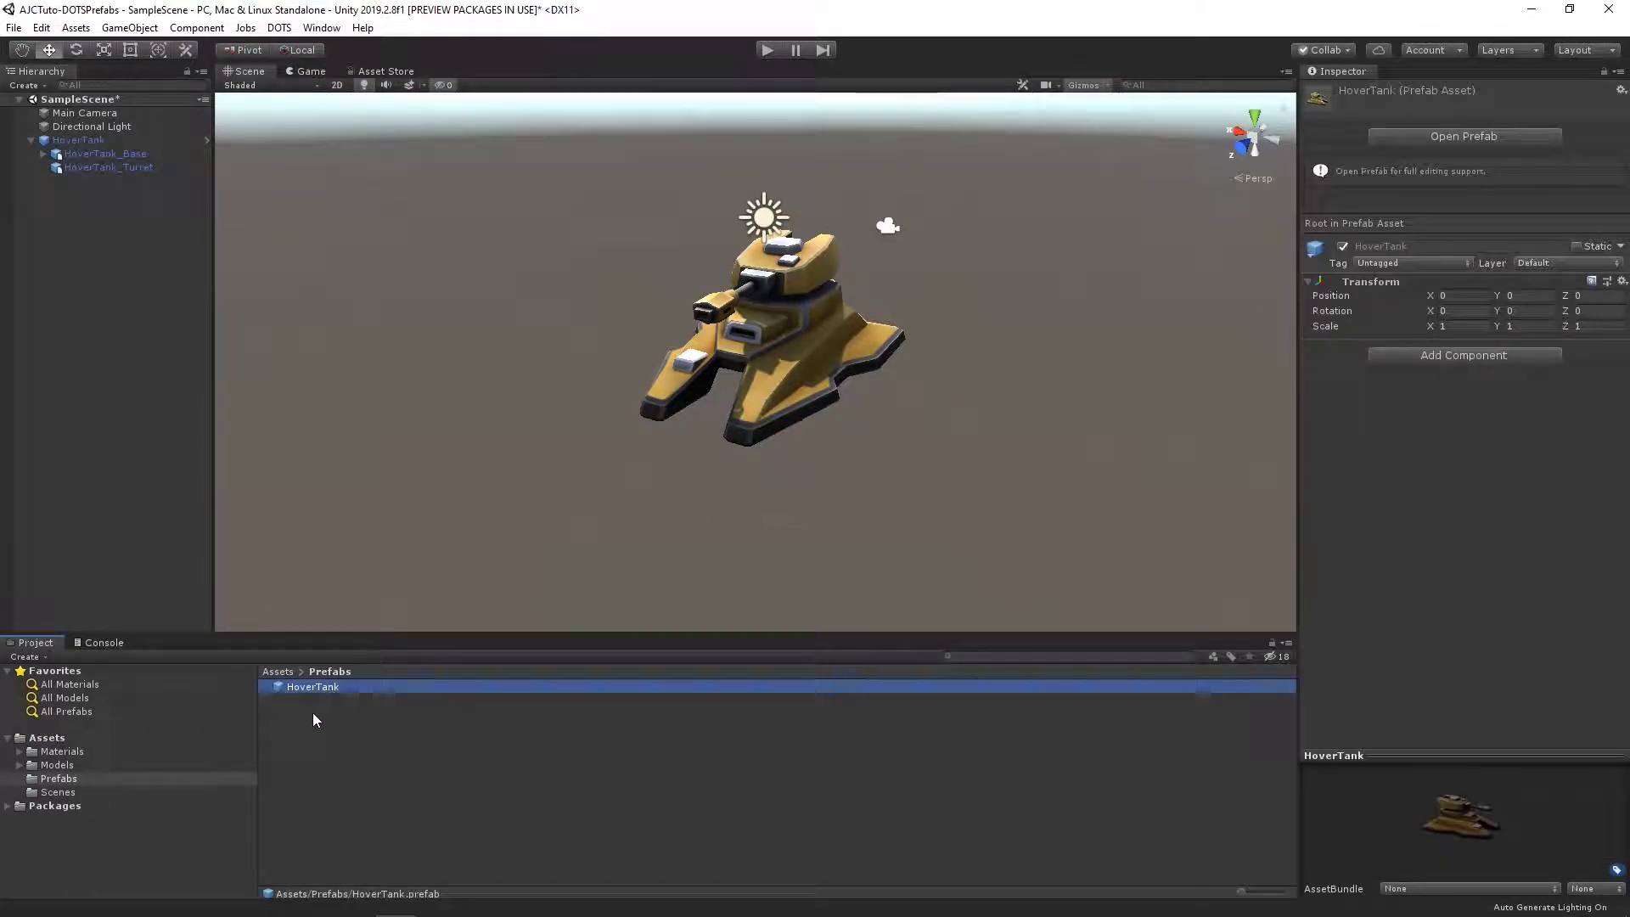
Inspect HoverTank_Base and adjust HoverTank_Turret's Y rotation
click(105, 156)
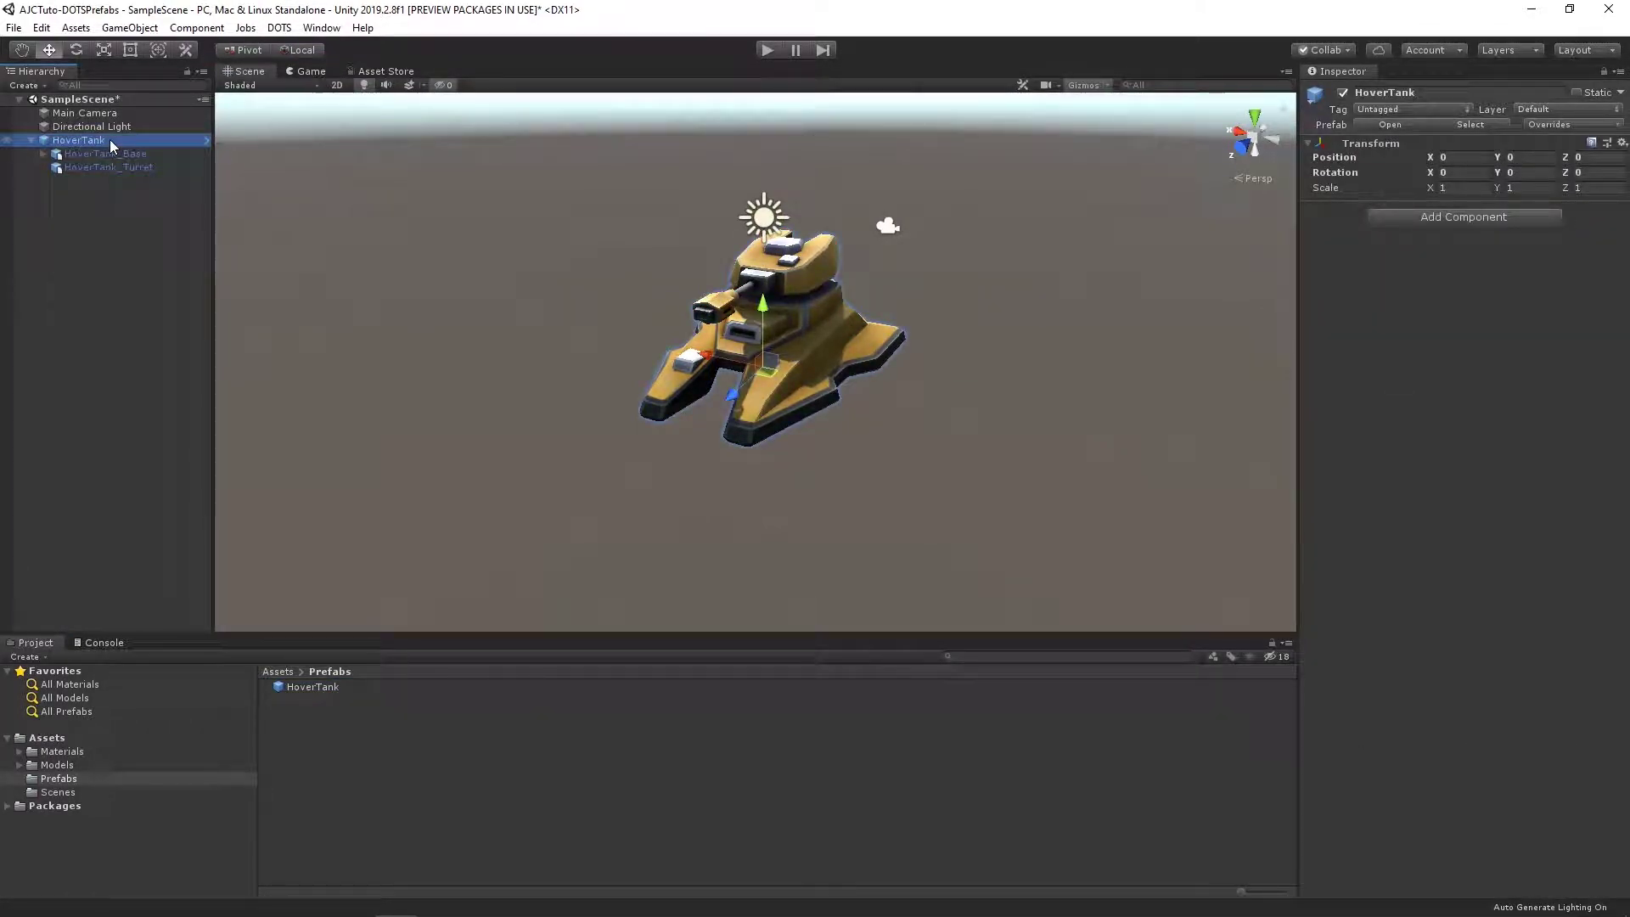
click(99, 214)
click(125, 155)
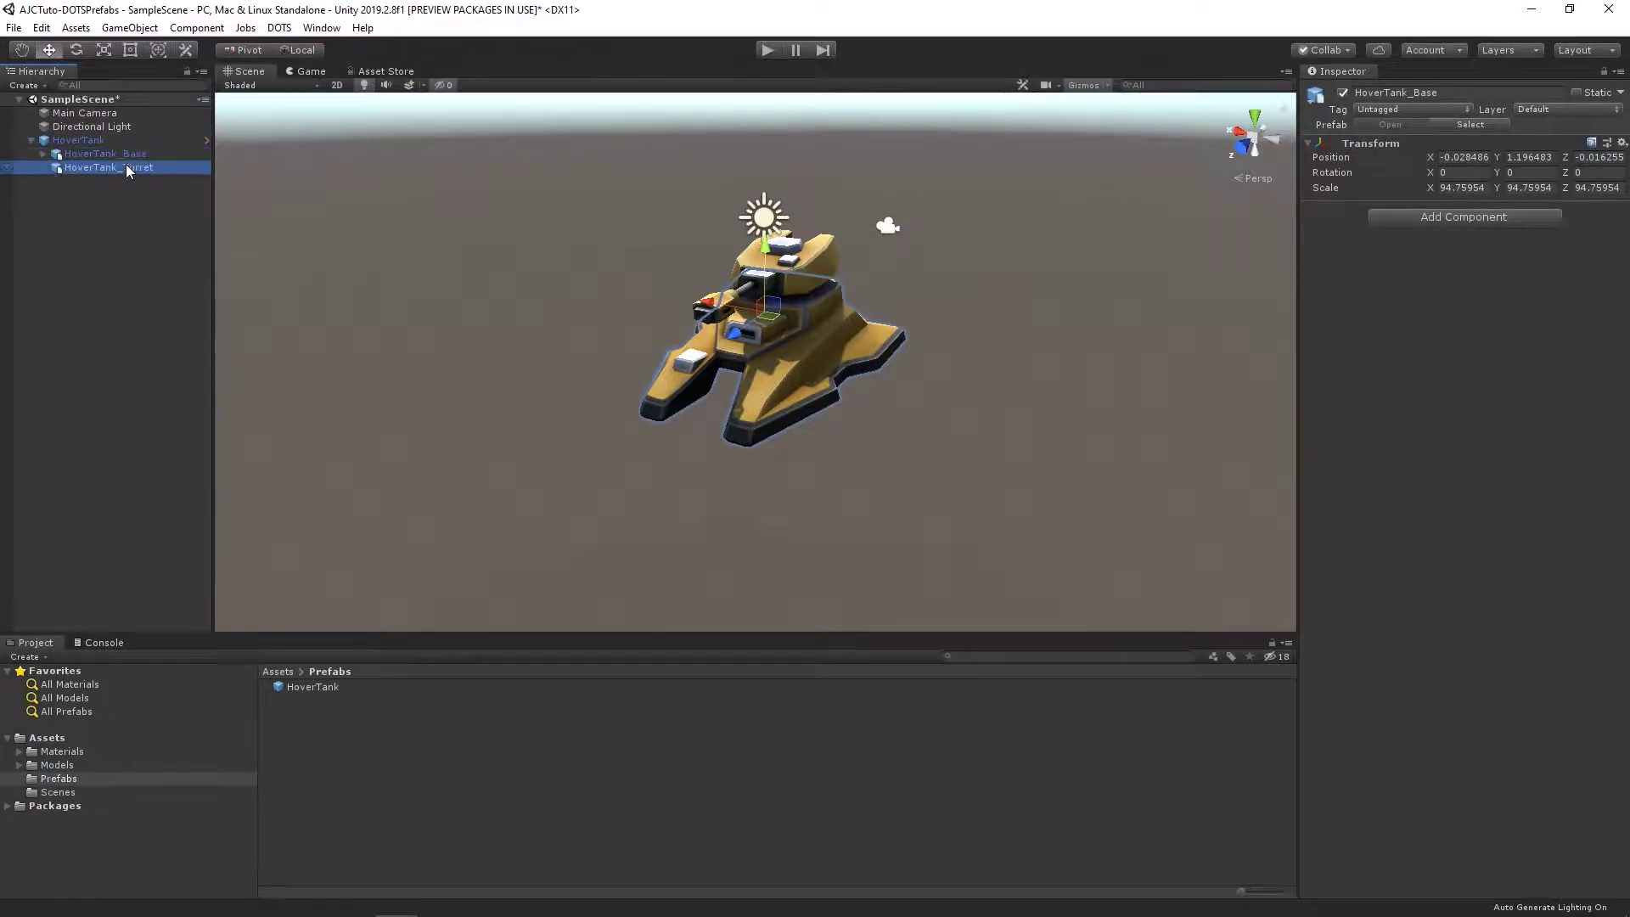
click(125, 166)
mouse_move(1497, 172)
mouse_down()
mouse_move(1204, 205)
mouse_move(501, 580)
mouse_move(92, 541)
mouse_up()
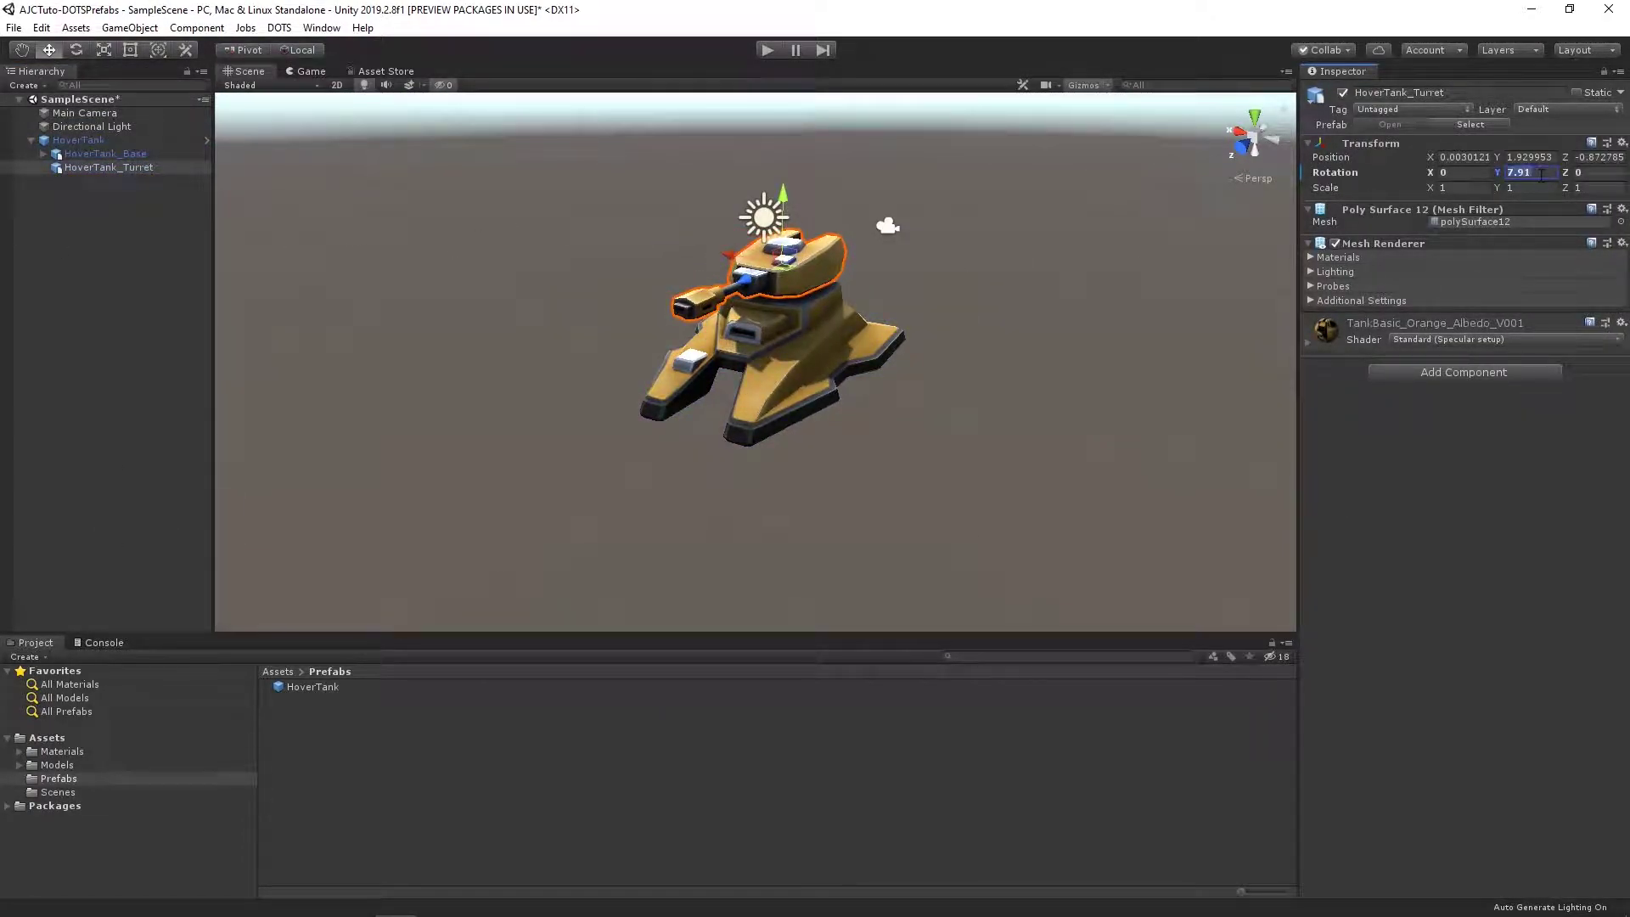
Set the HoverTank root's Position Z back to 0
click(78, 140)
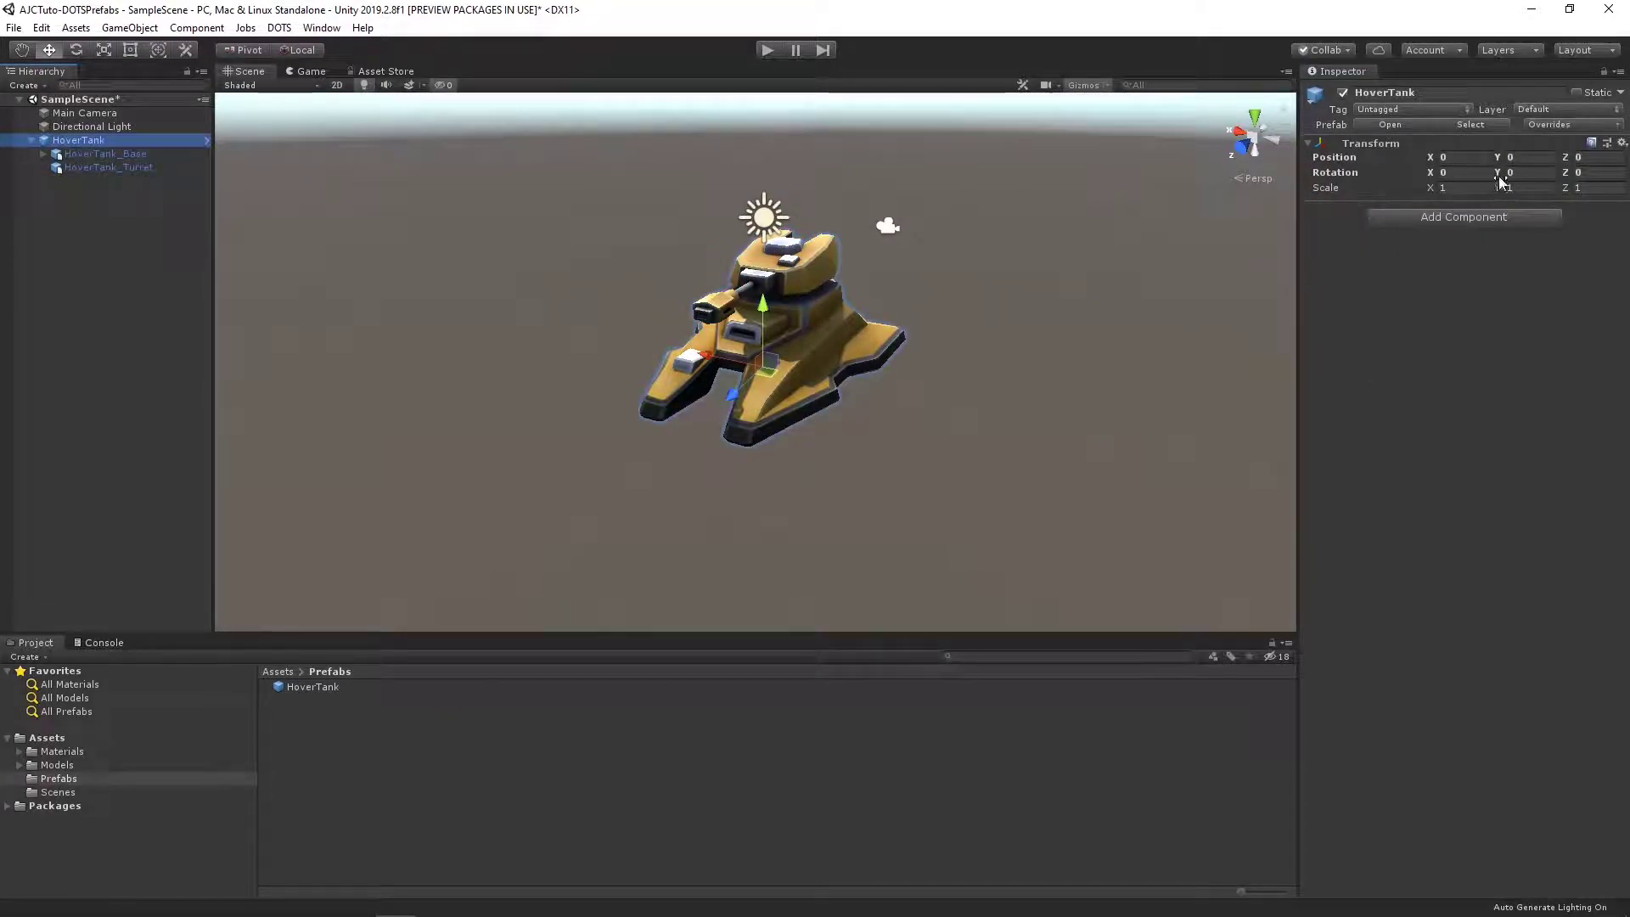
mouse_move(1567, 164)
mouse_down()
mouse_move(1621, 190)
mouse_move(1589, 172)
mouse_up()
text(0)
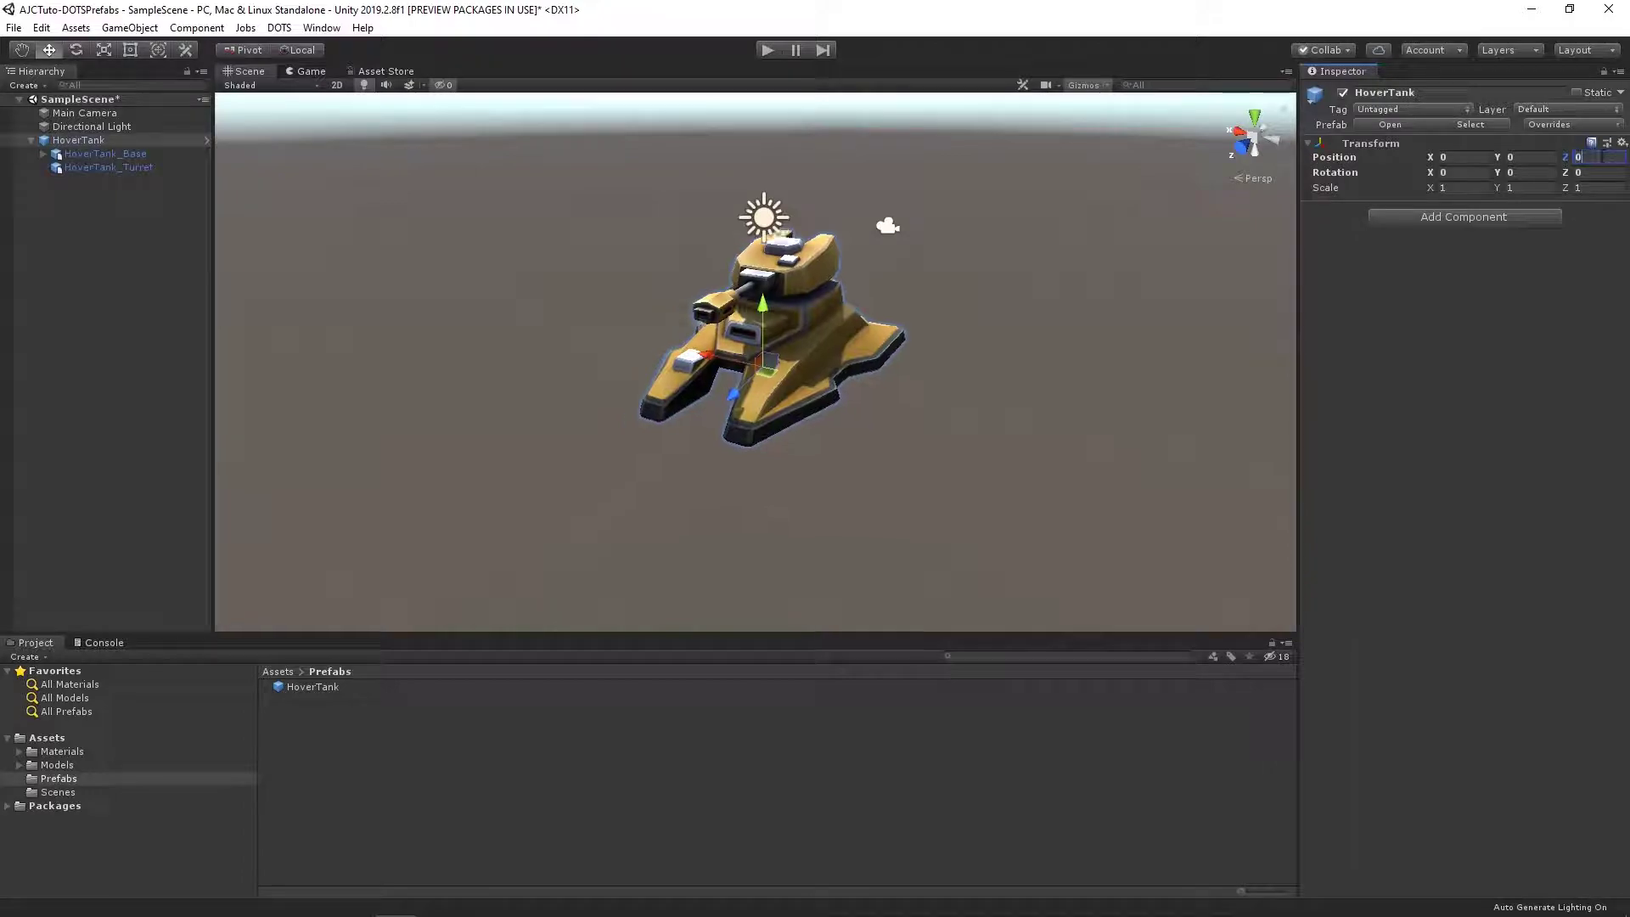
click(126, 339)
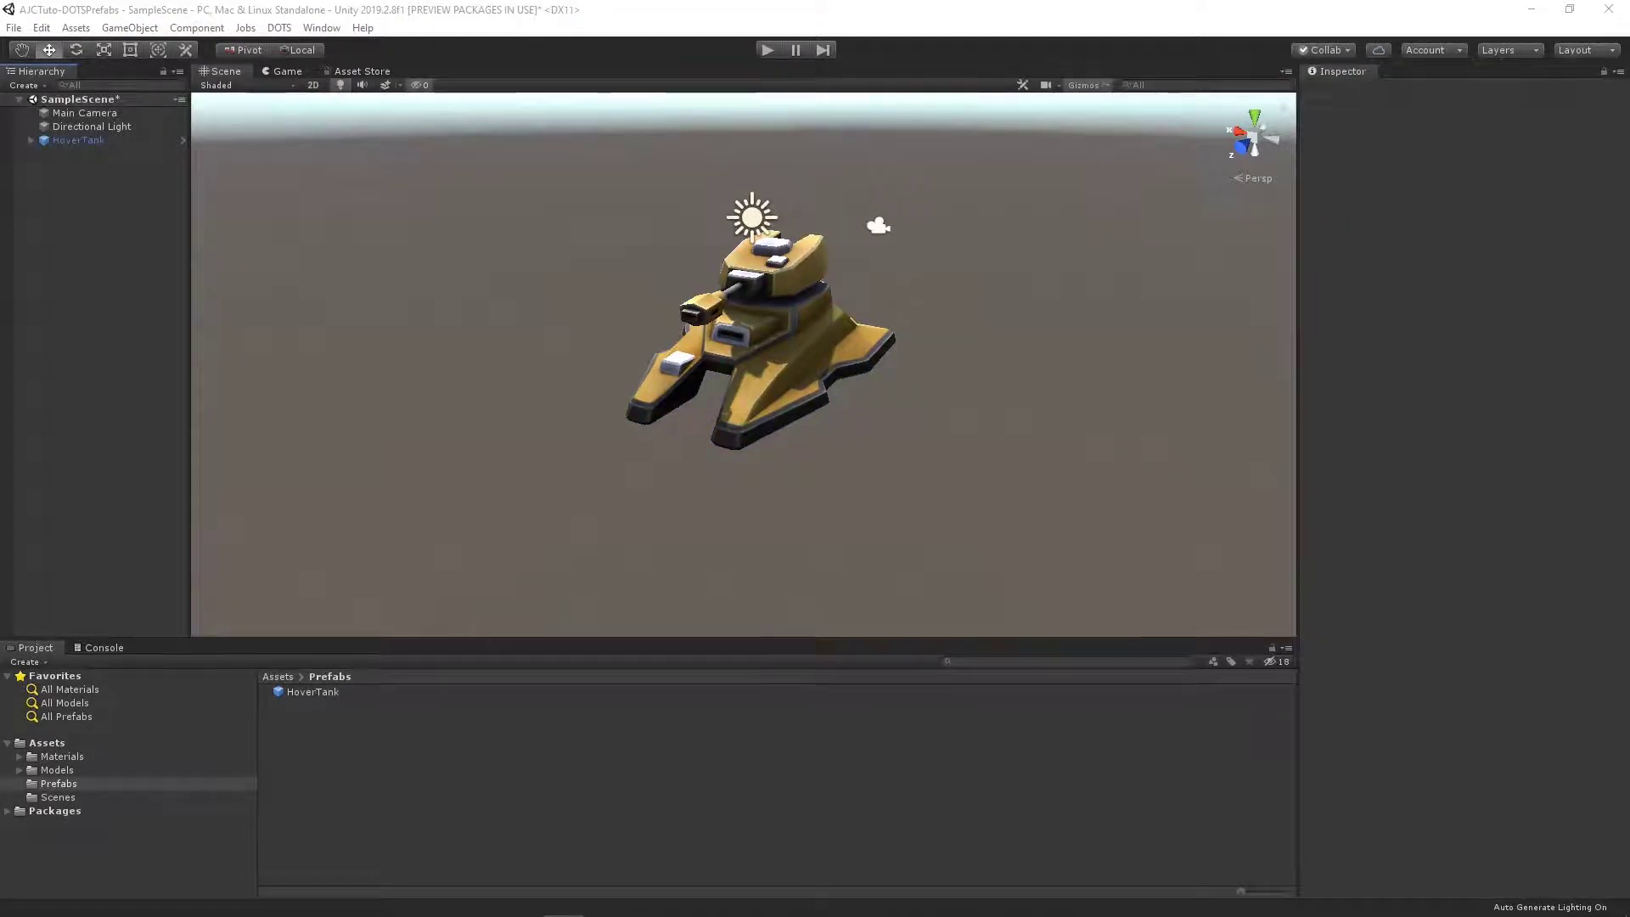
click(129, 142)
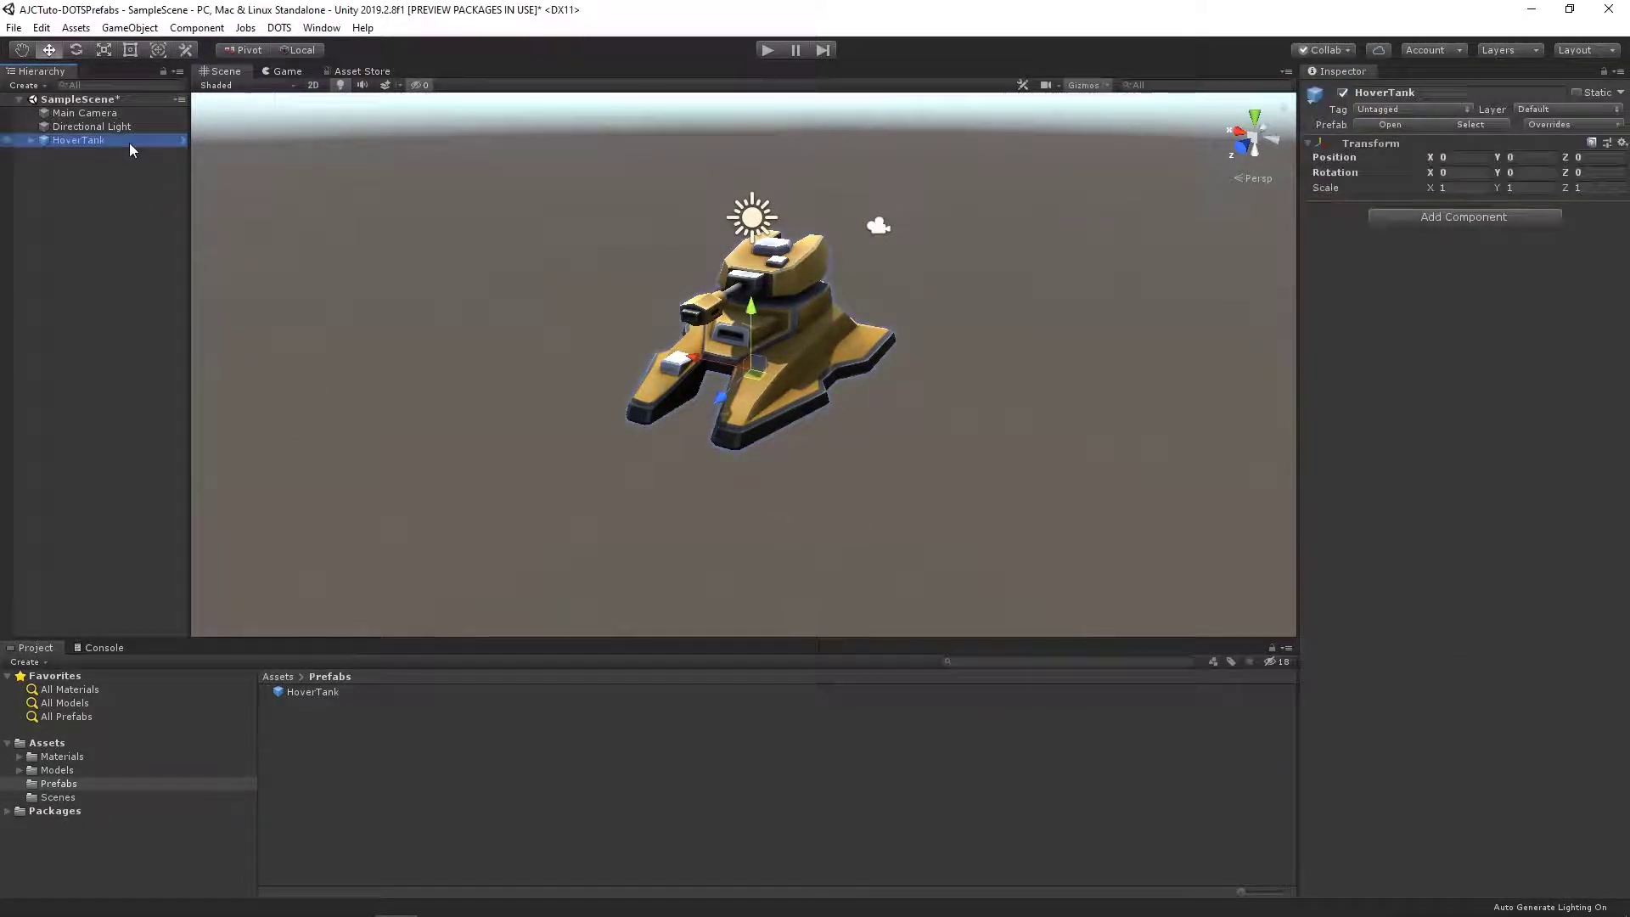
Delete HoverTank and add a new empty GameObject reset to the origin
key(Delete)
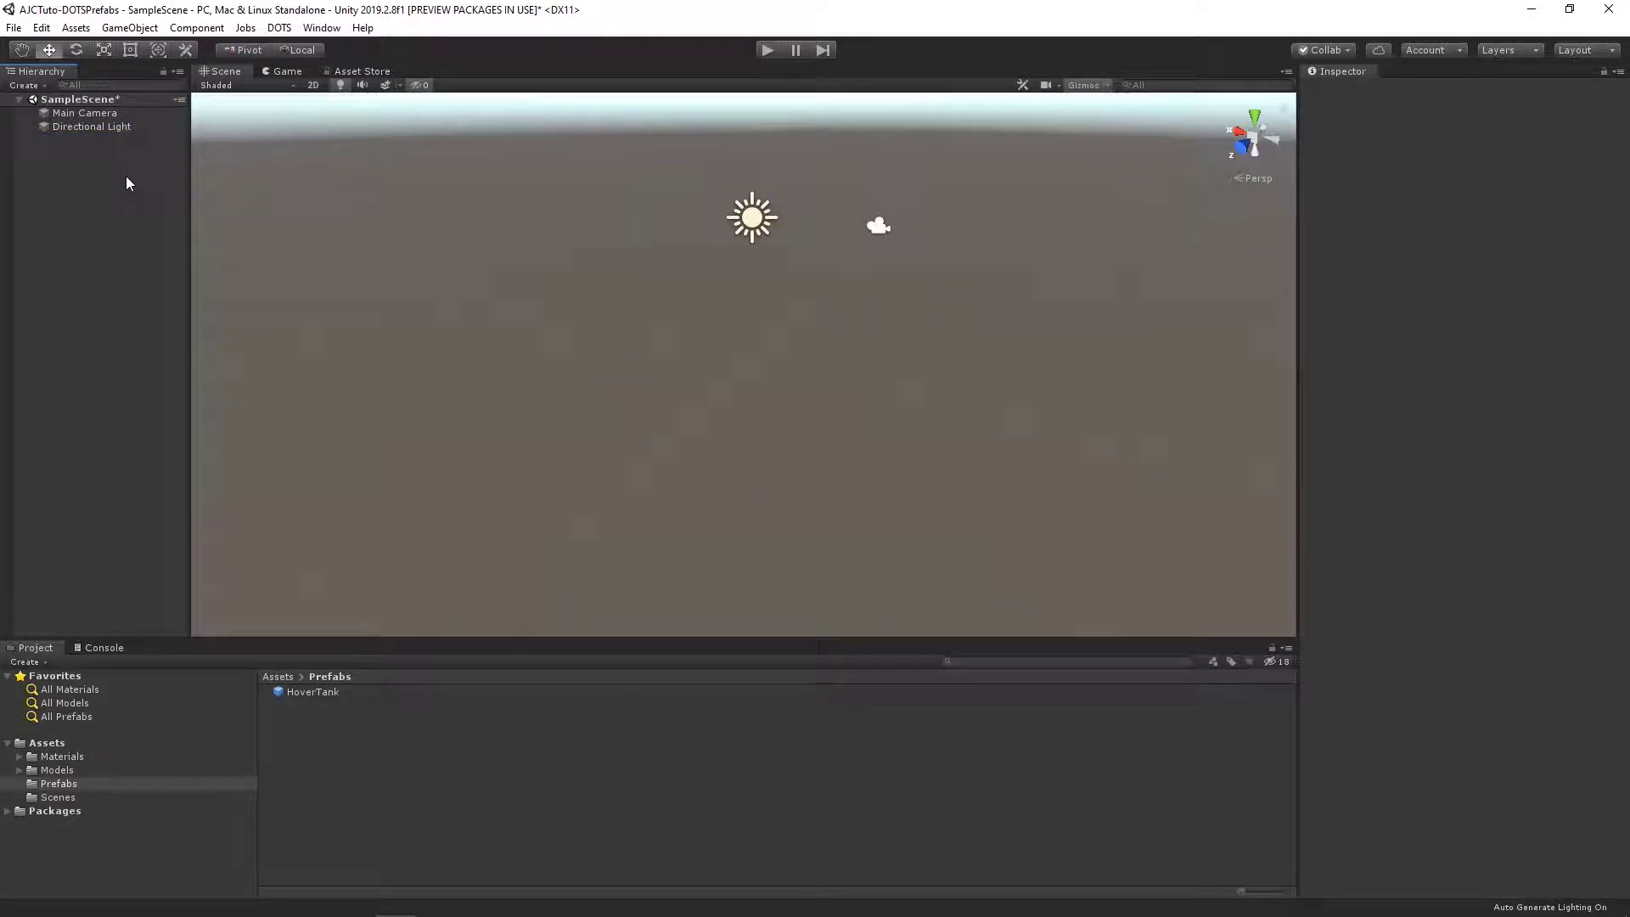
right_click(126, 176)
click(145, 332)
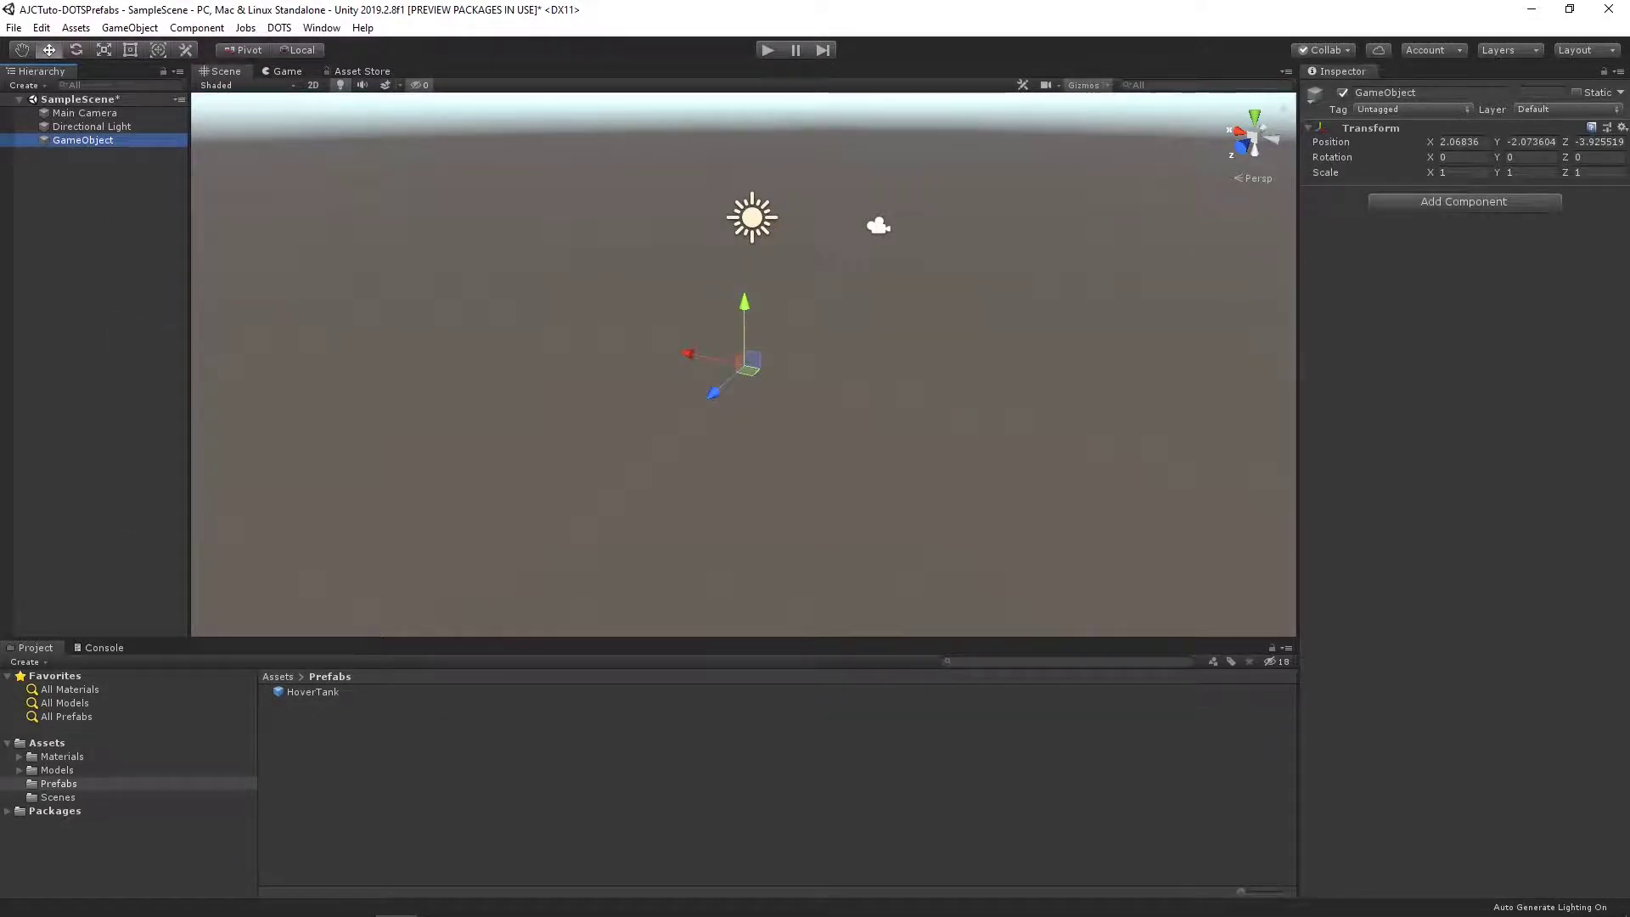
click(1621, 127)
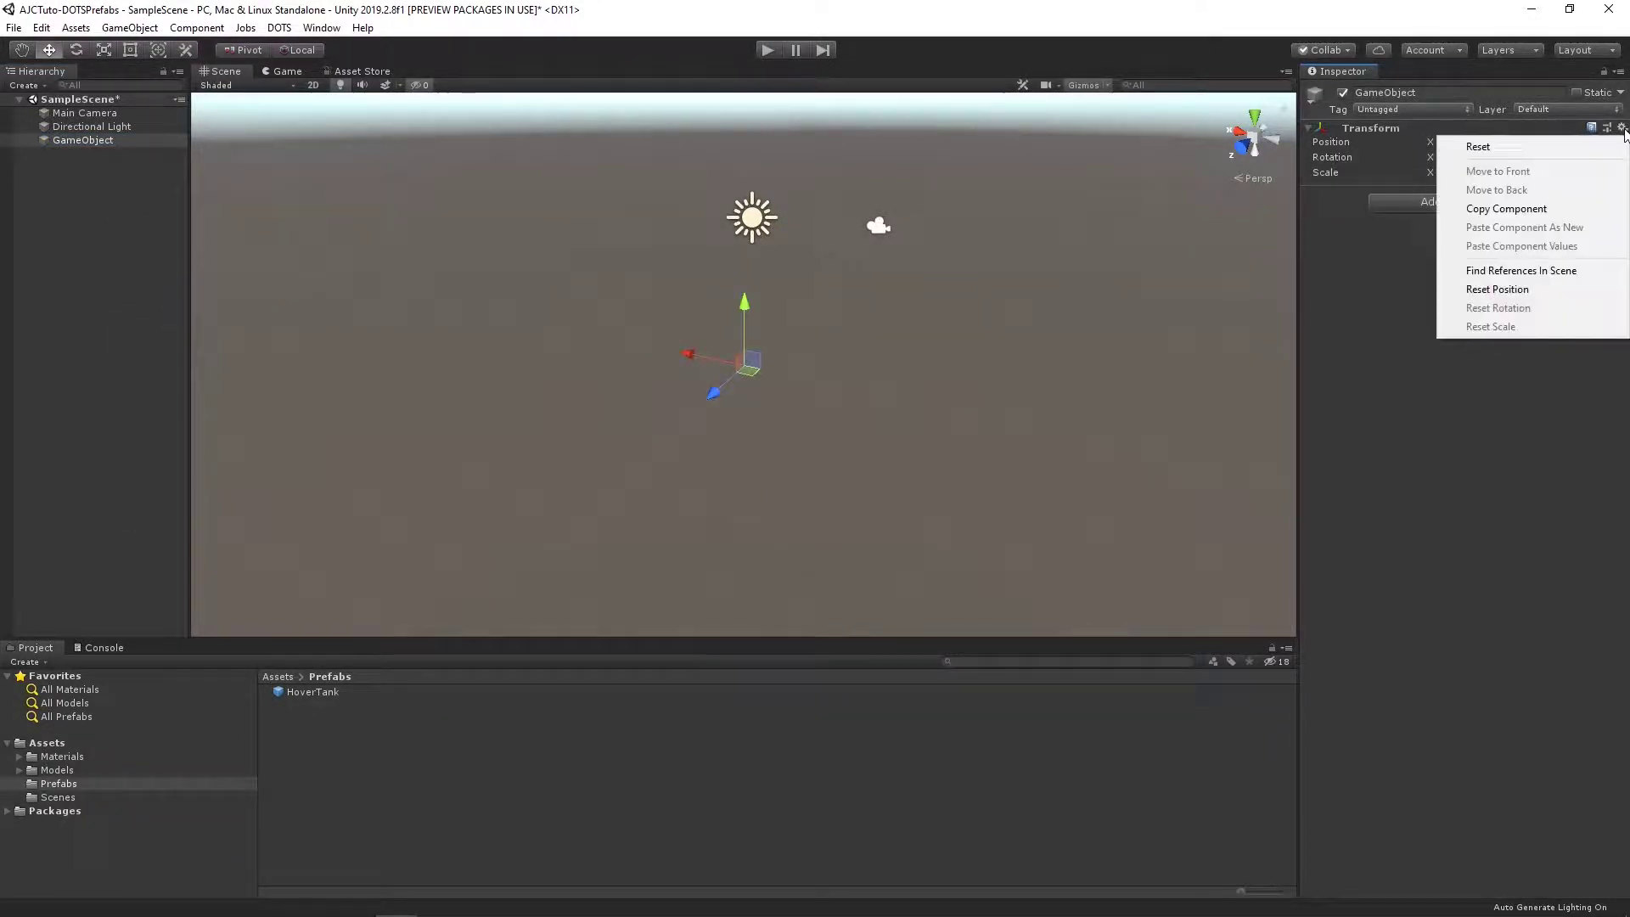
click(1585, 291)
click(1512, 95)
text(Spawner)
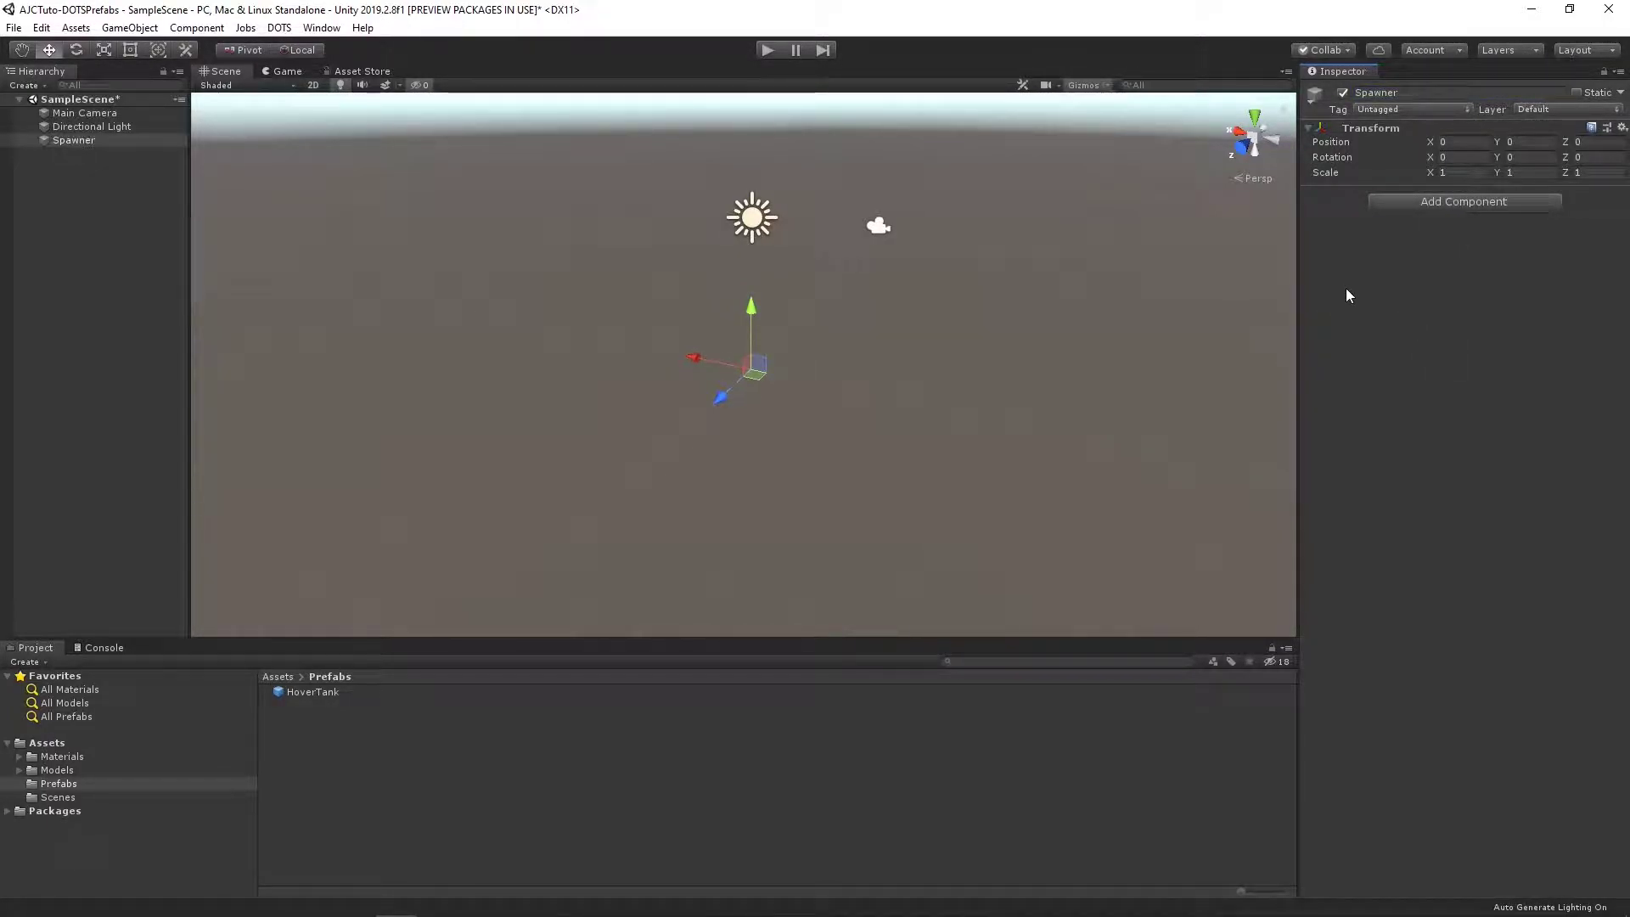
Add a new script component to Spawner, correcting the misspelled name toward SpawnerMono
click(1488, 201)
text(SpwanerMono)
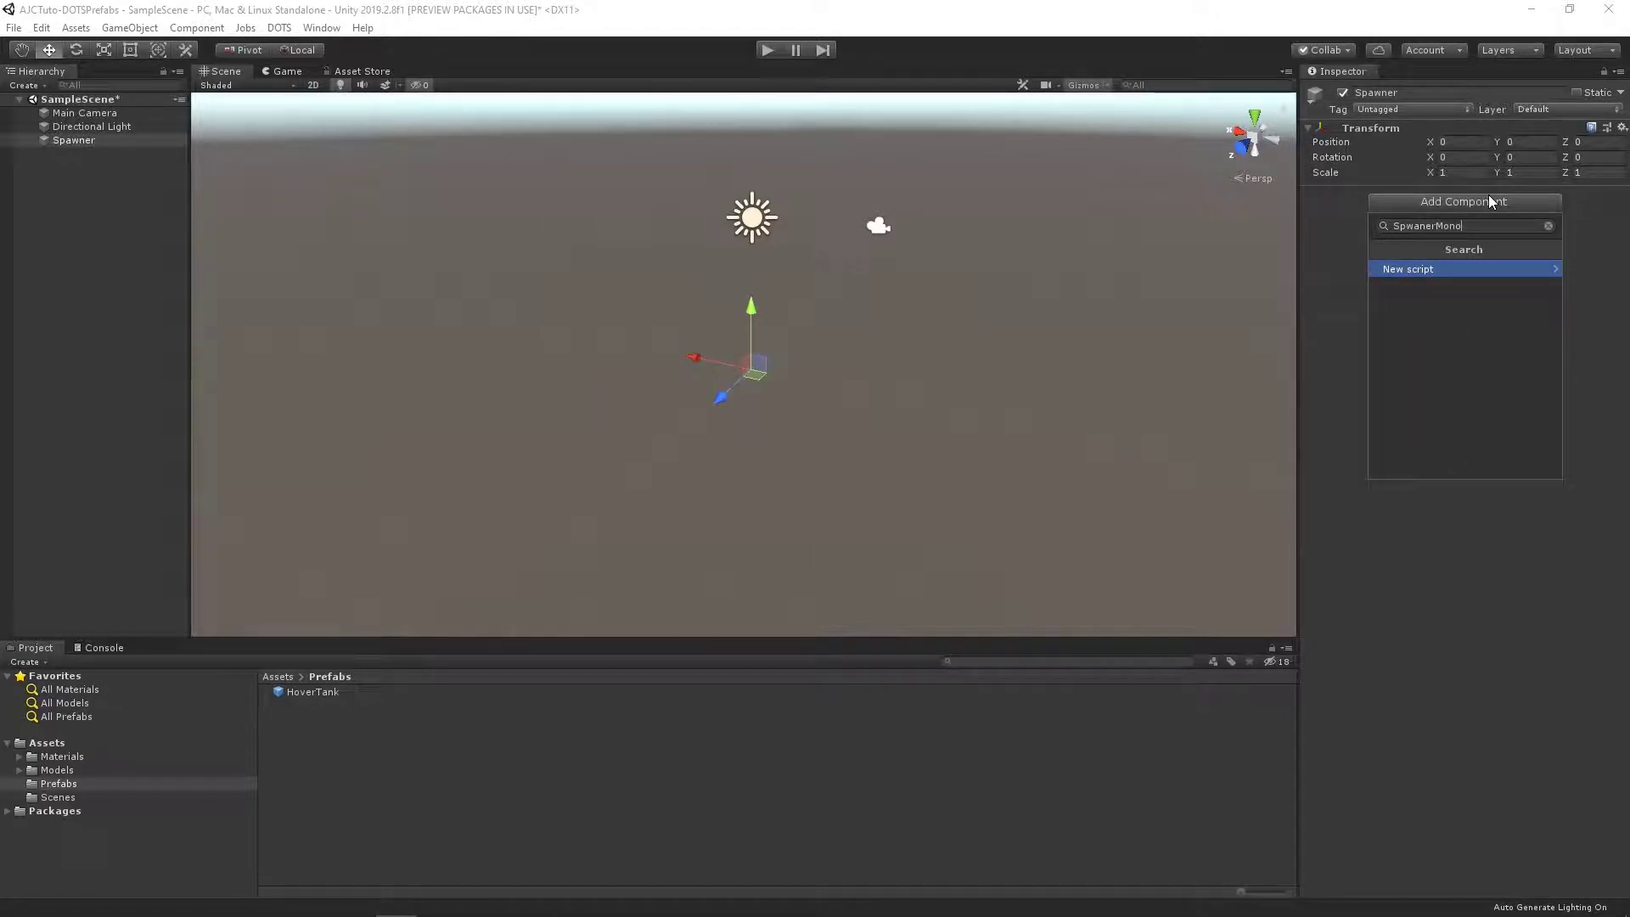
key(Return)
key(Home)
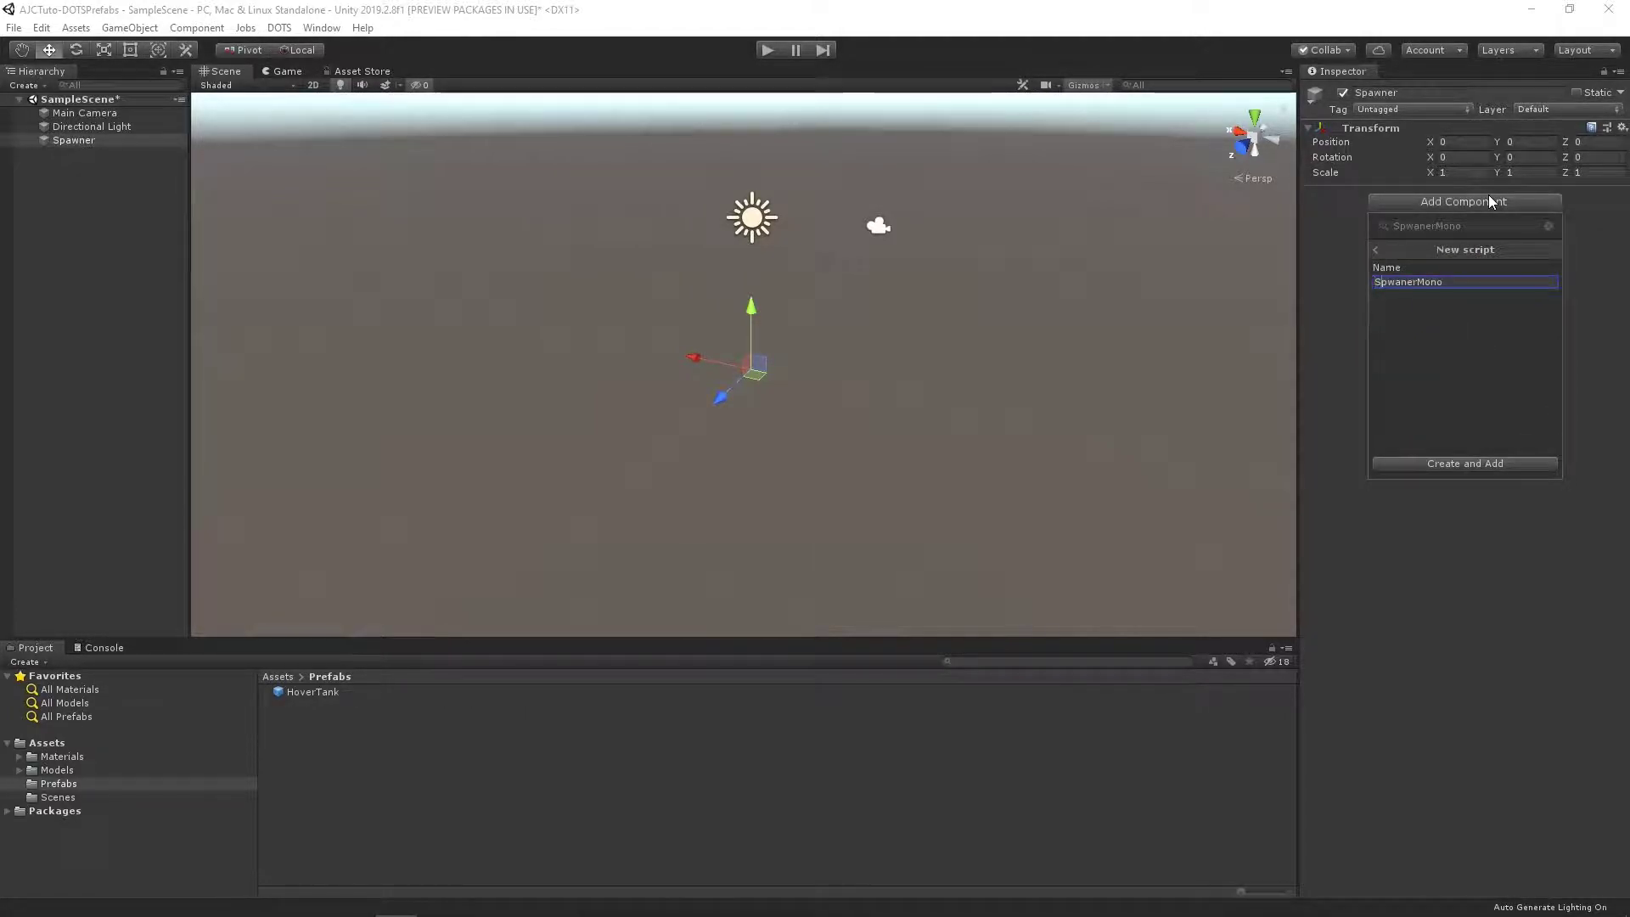
key(Right)
key(Right)
key(Delete)
key(Right)
Declare a public GameObject m_prefab field in the SpawnerMono class
text(w)
click(1497, 469)
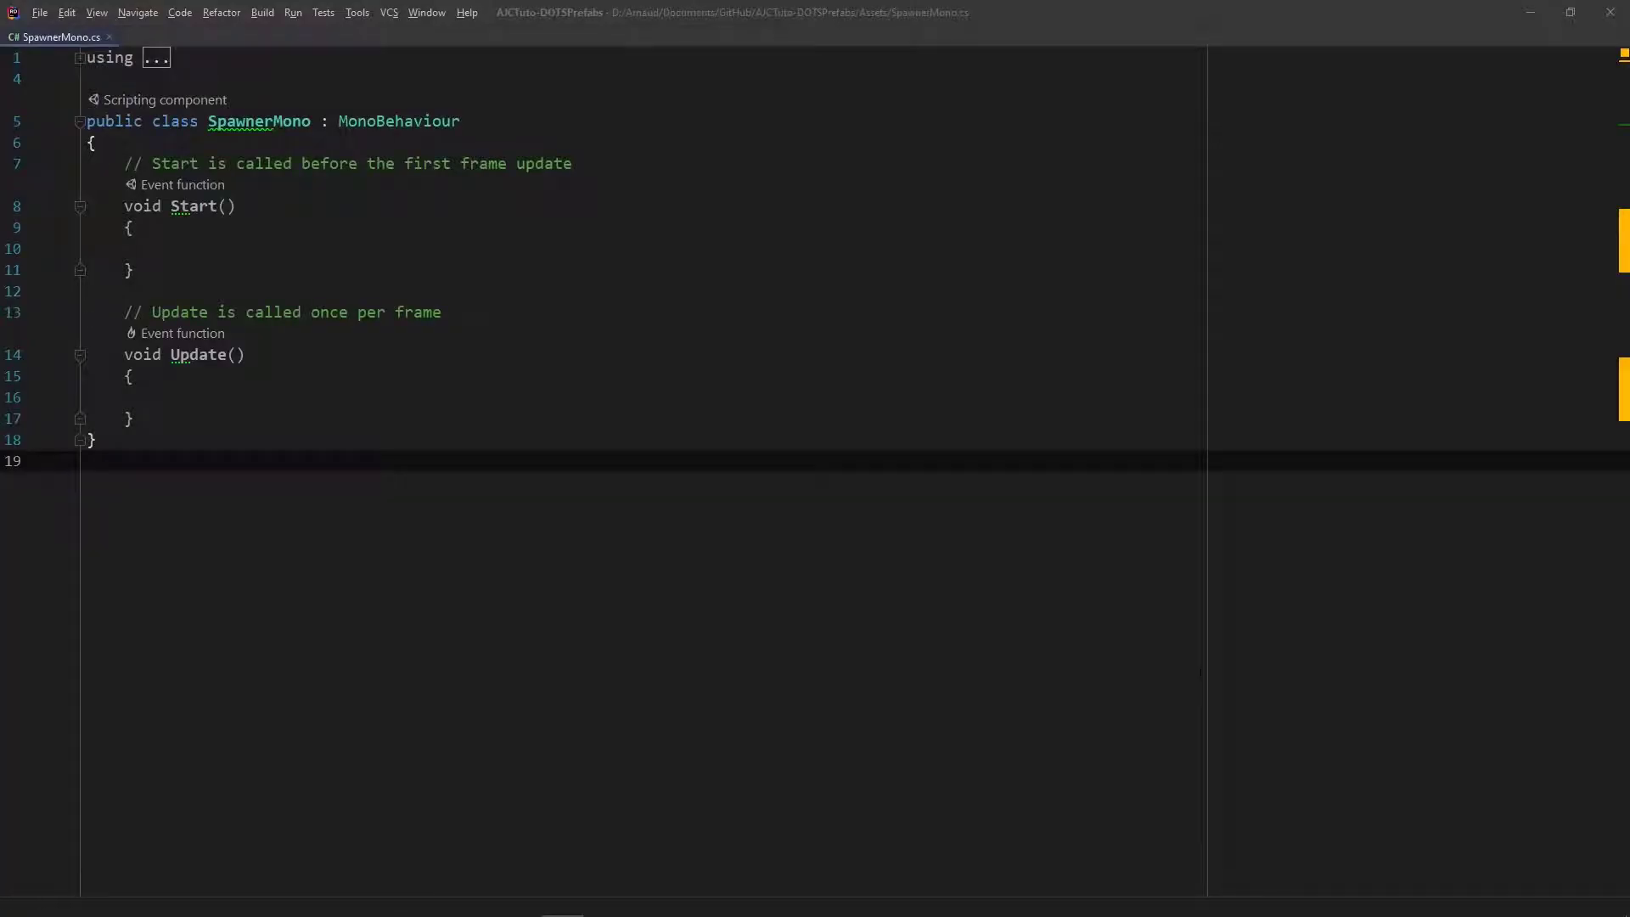
key(Up)
key(Up)
key(Up)
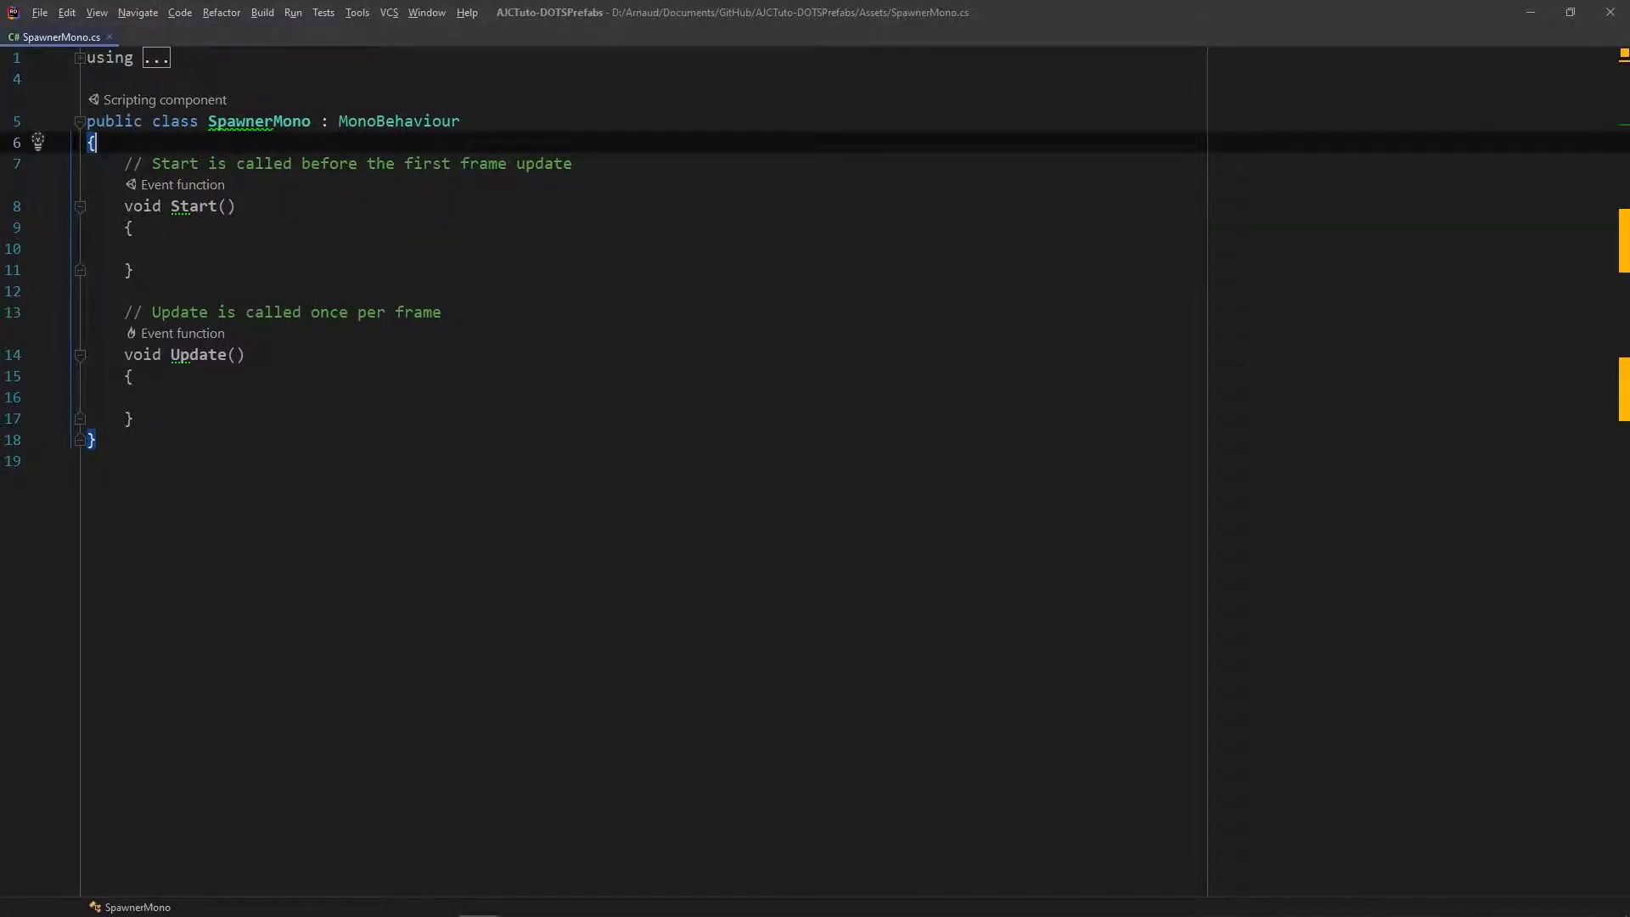
key(Return)
text(public )
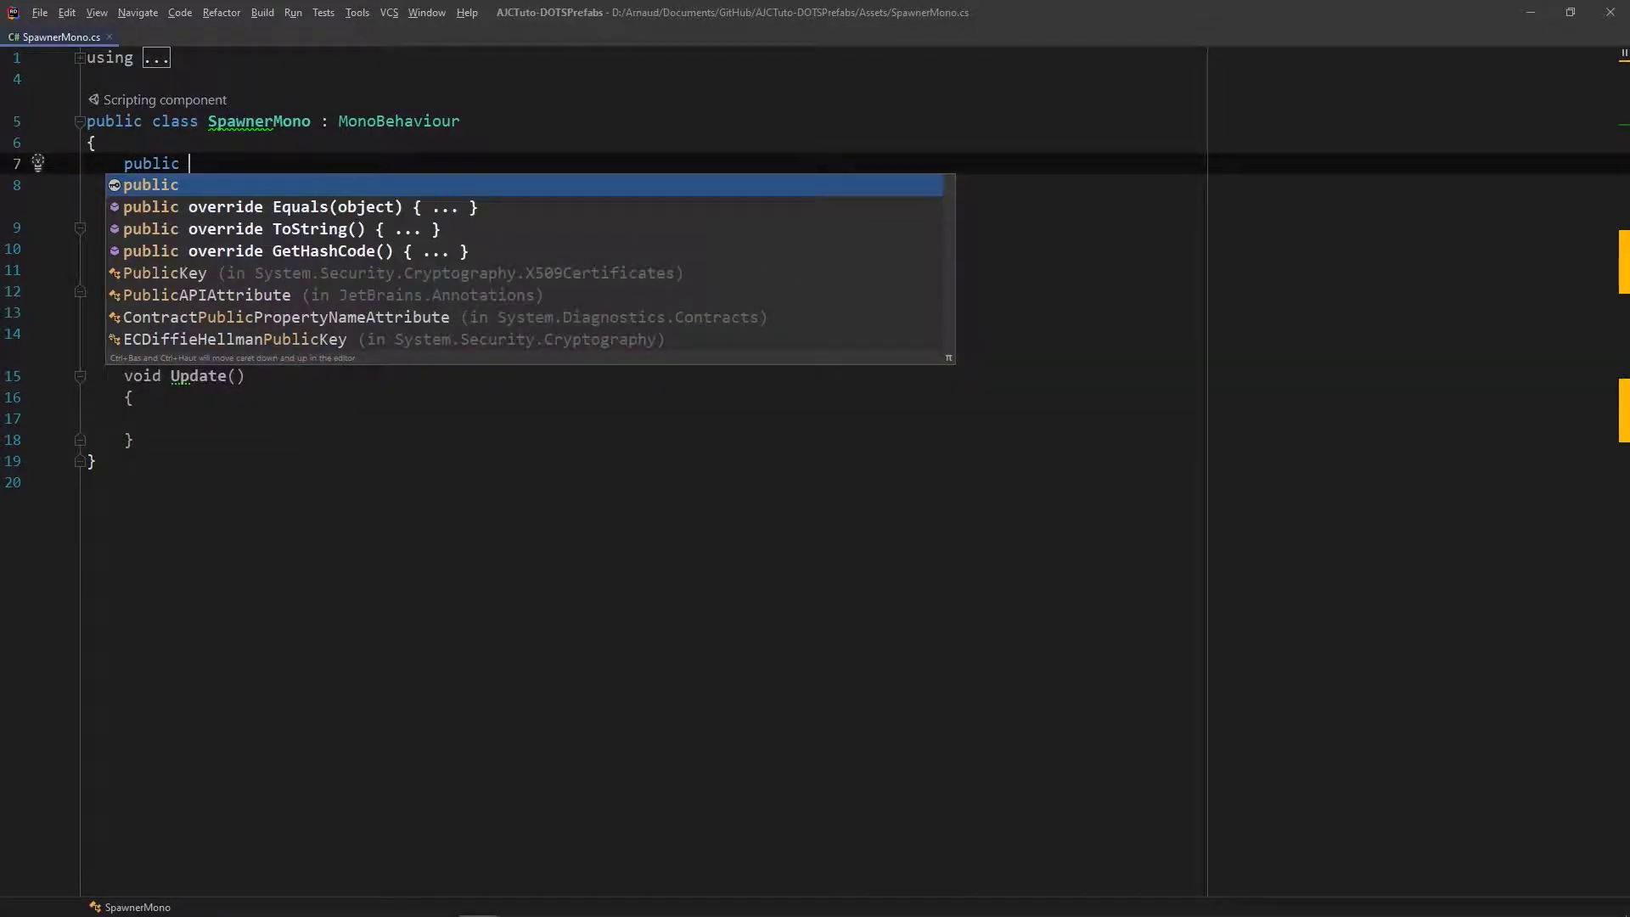
text(GameObject)
key(BackSpace)
text(_)
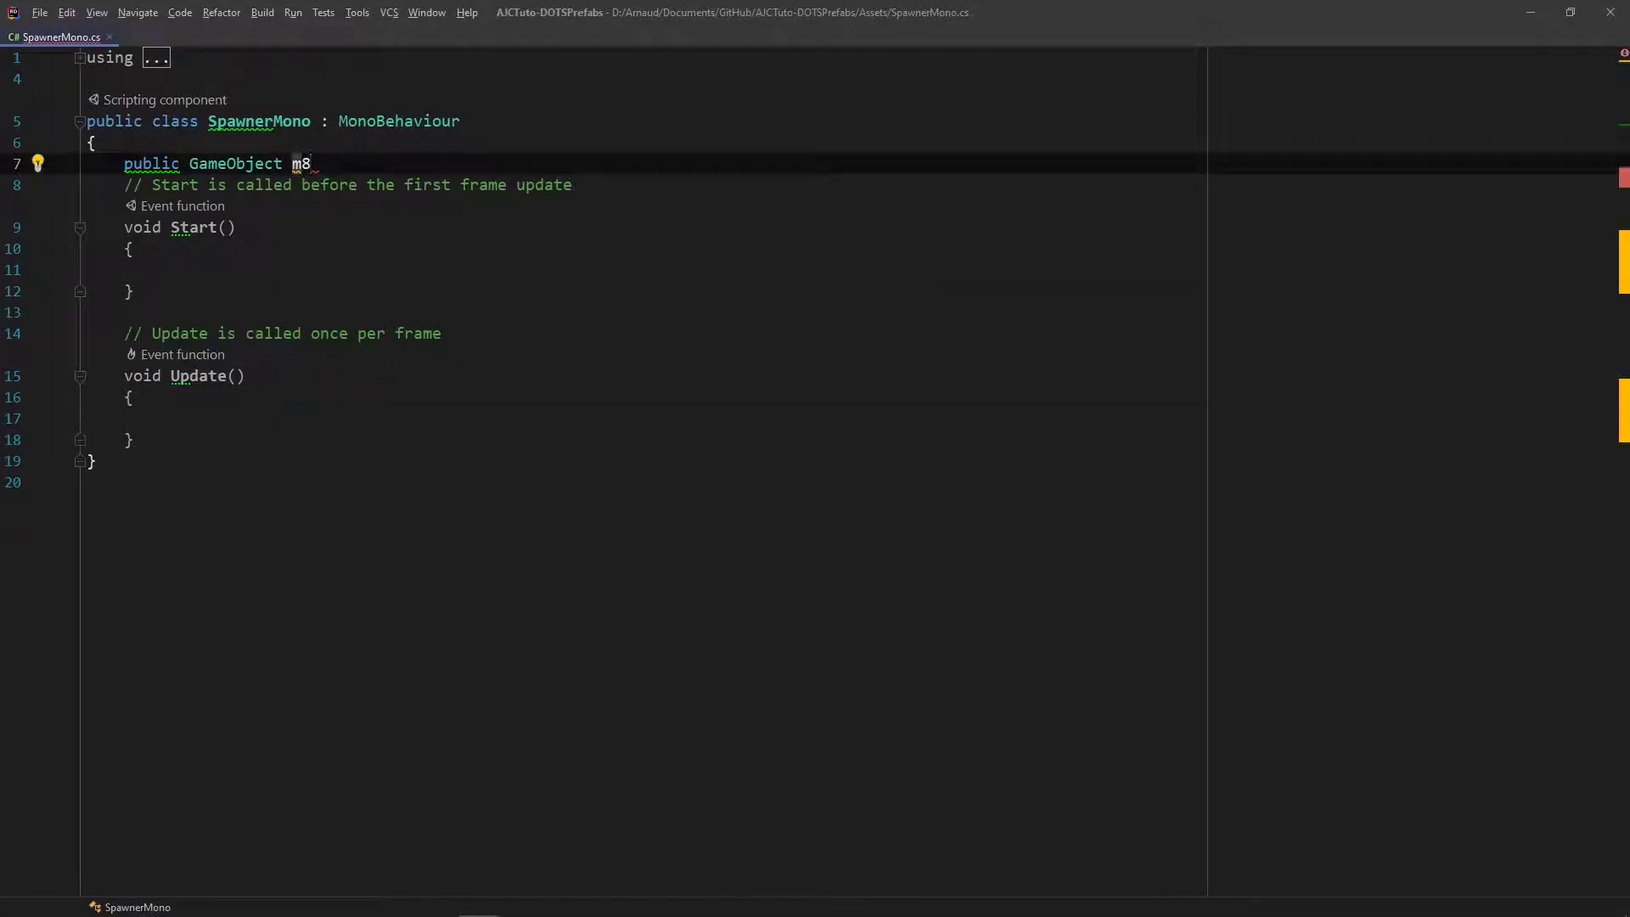
text(prefab;)
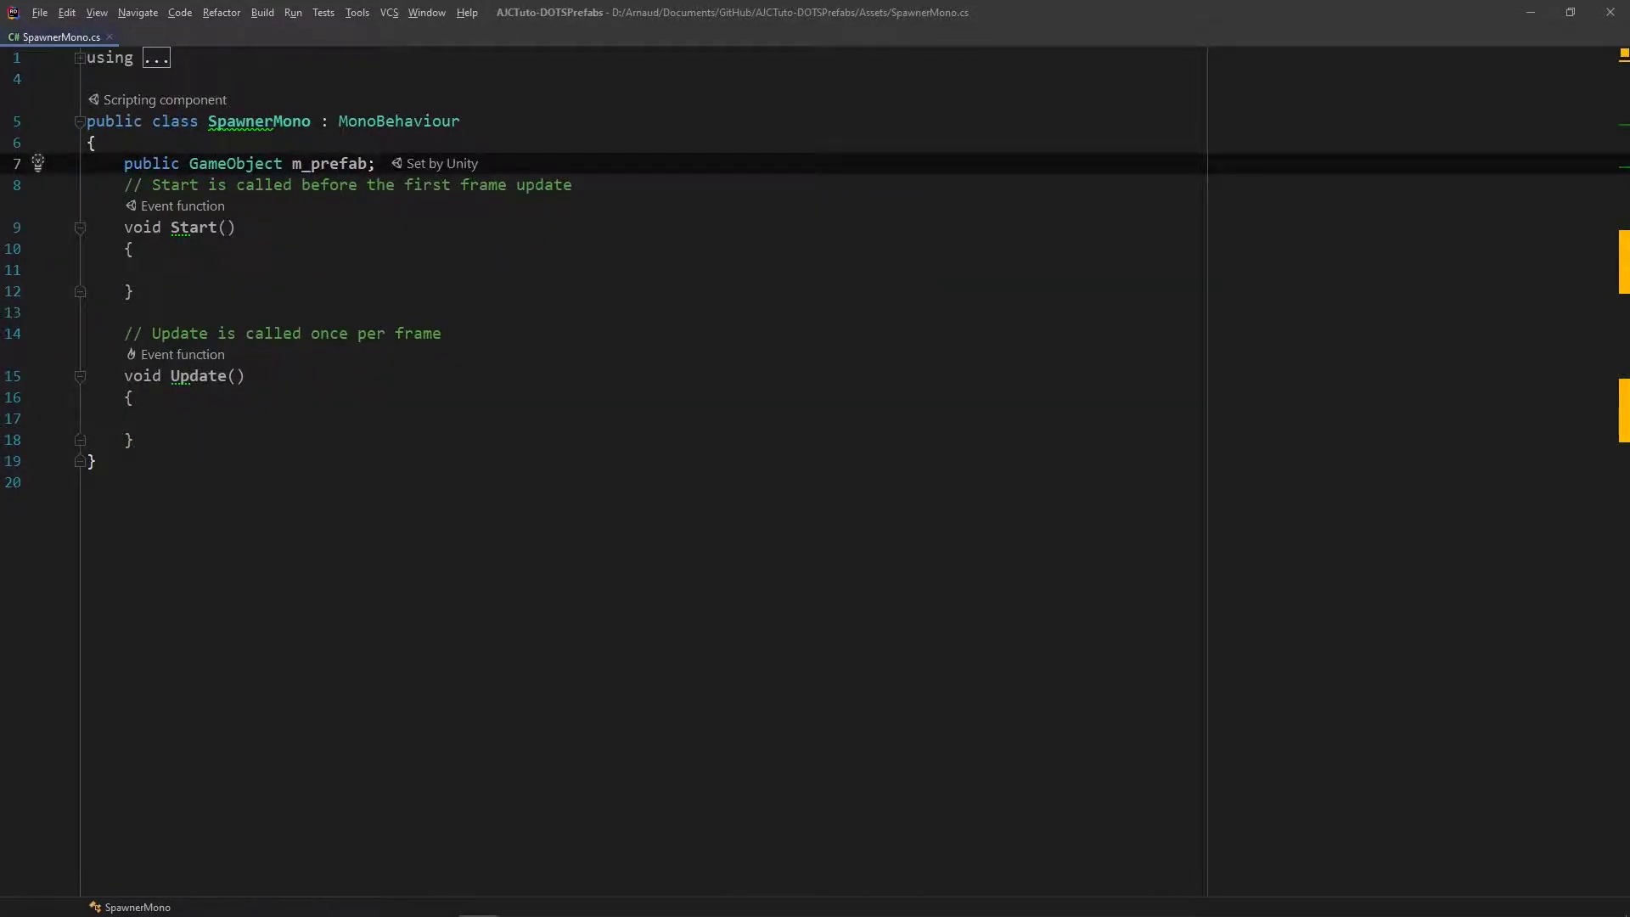
In Start(), convert m_prefab into prefabECS using ConvertGameObjectHierarchy with World.Active
key(Down)
key(Down)
key(Down)
text(va)
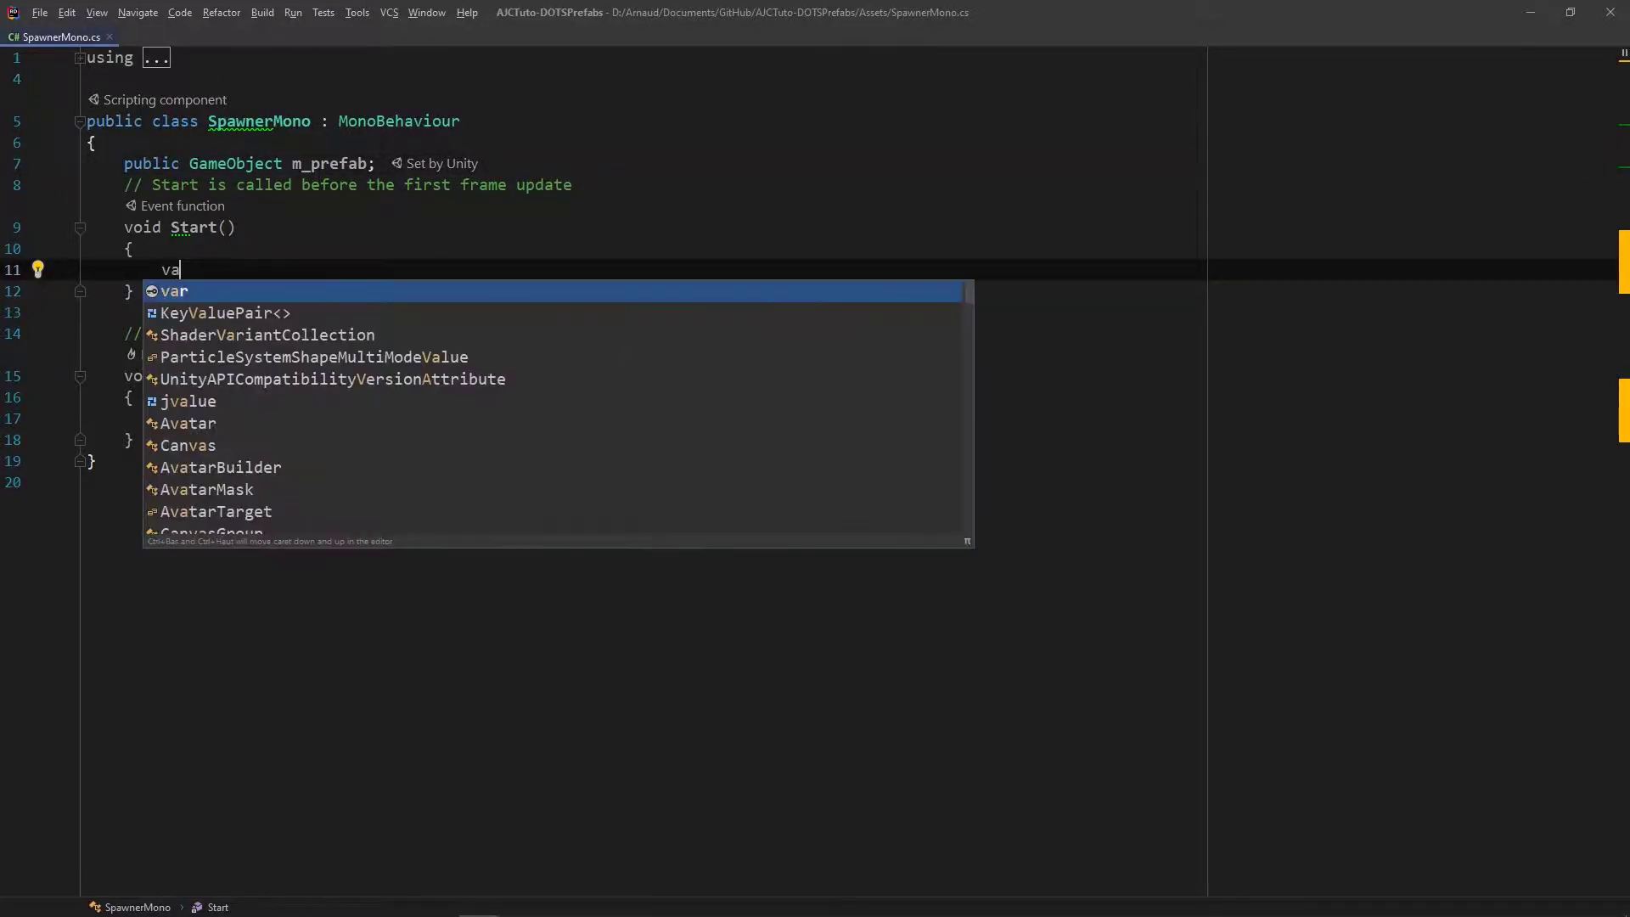
text(r prefabECS)
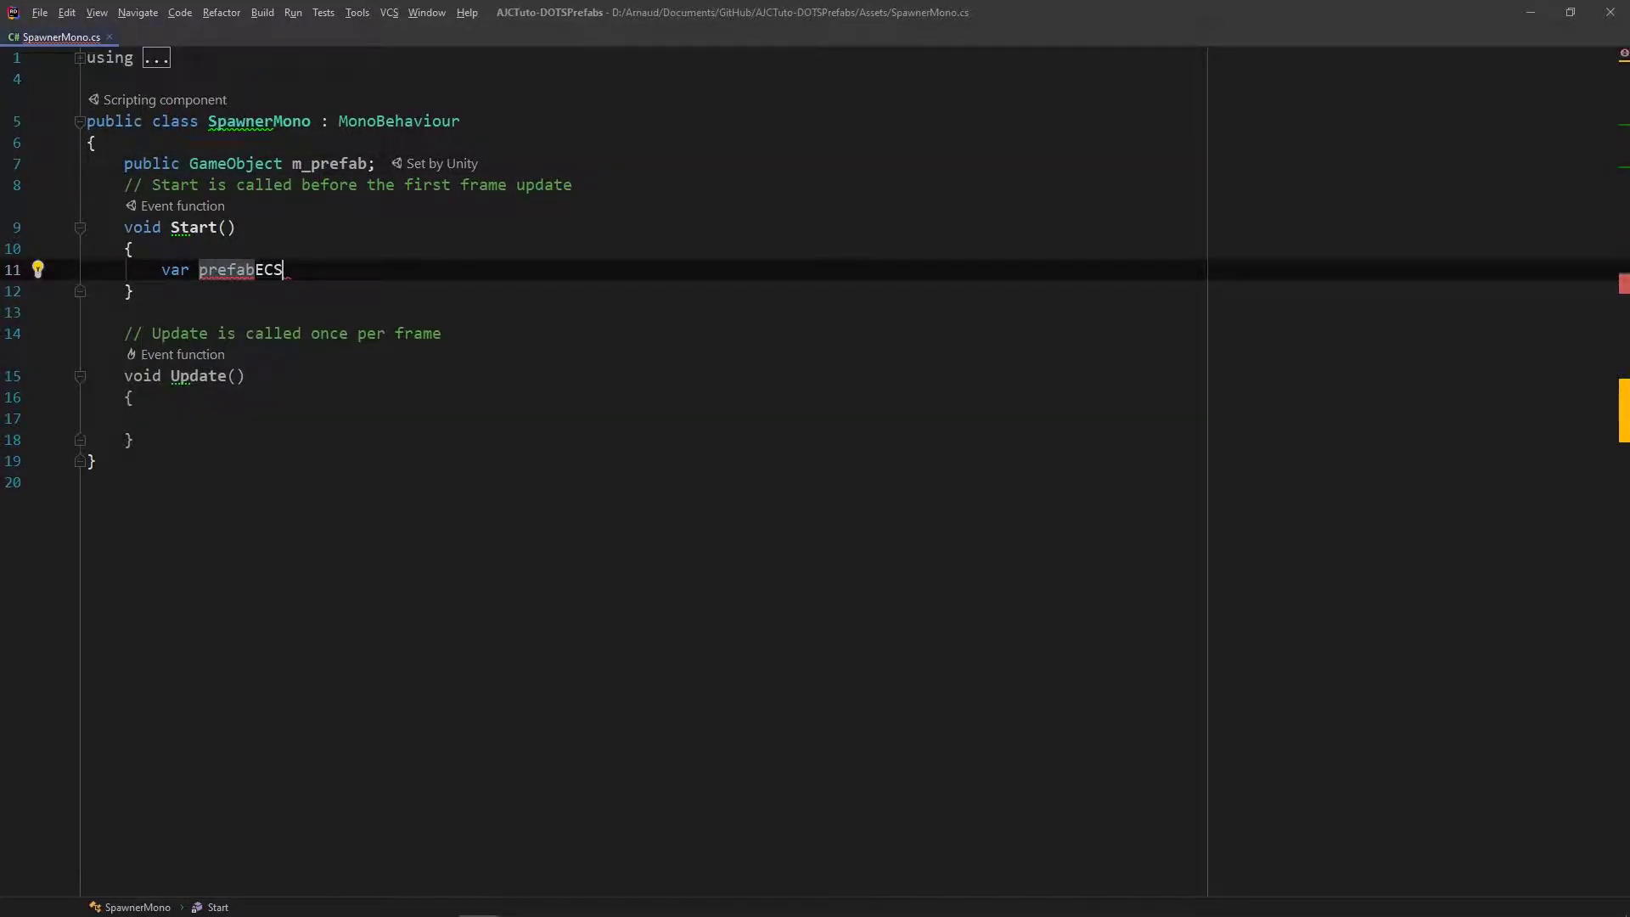
text( = )
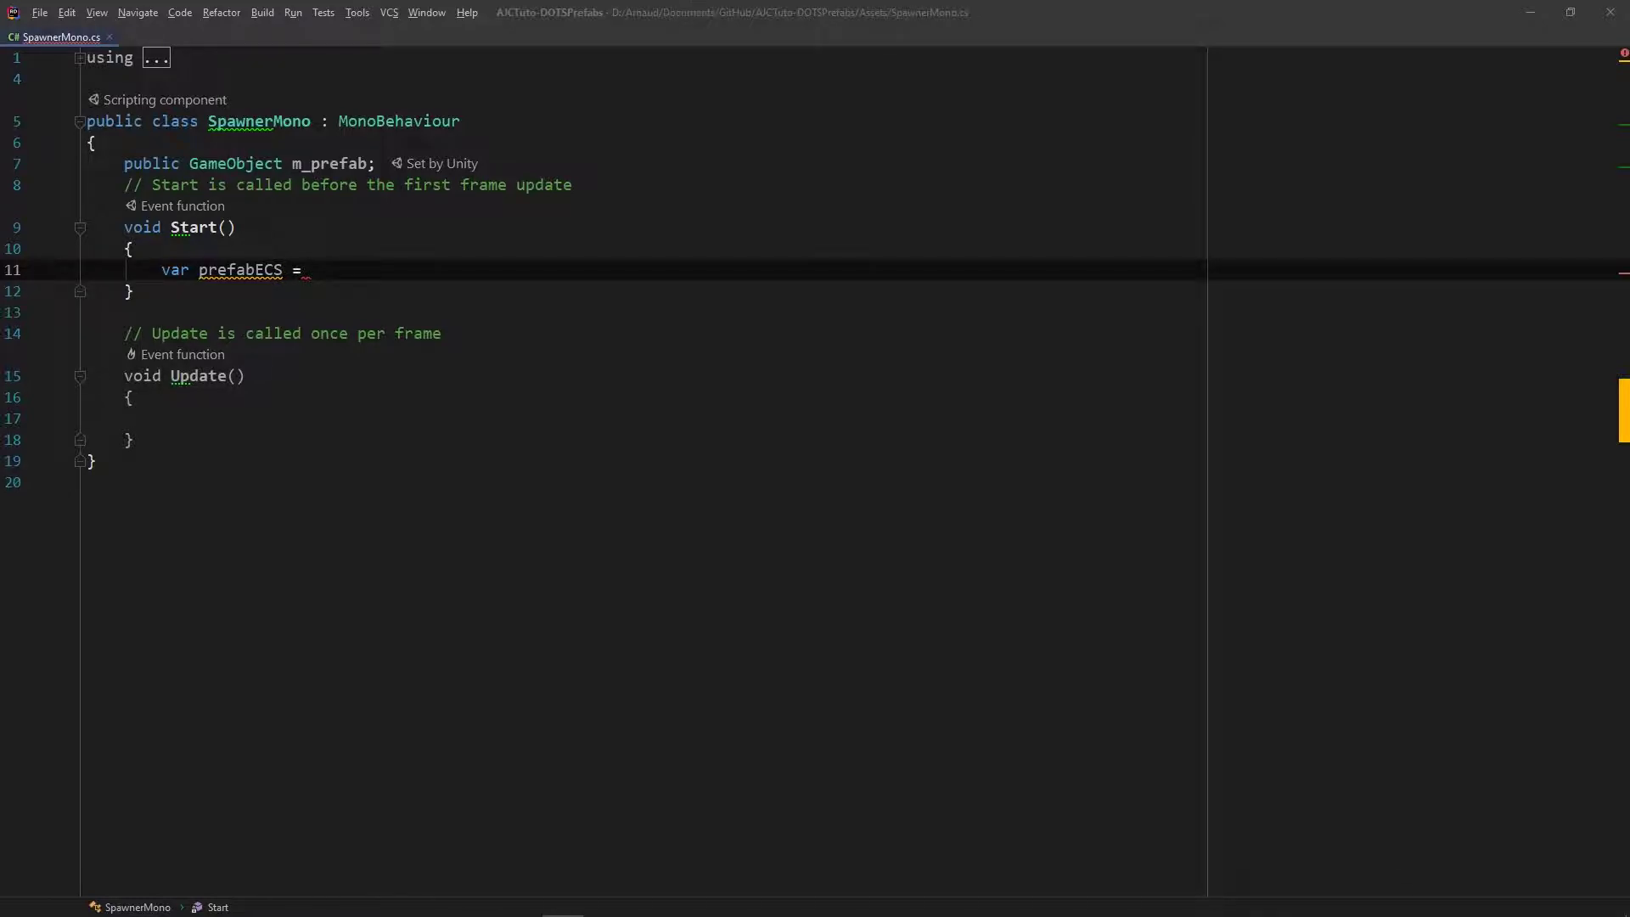
text(Game)
key(Down)
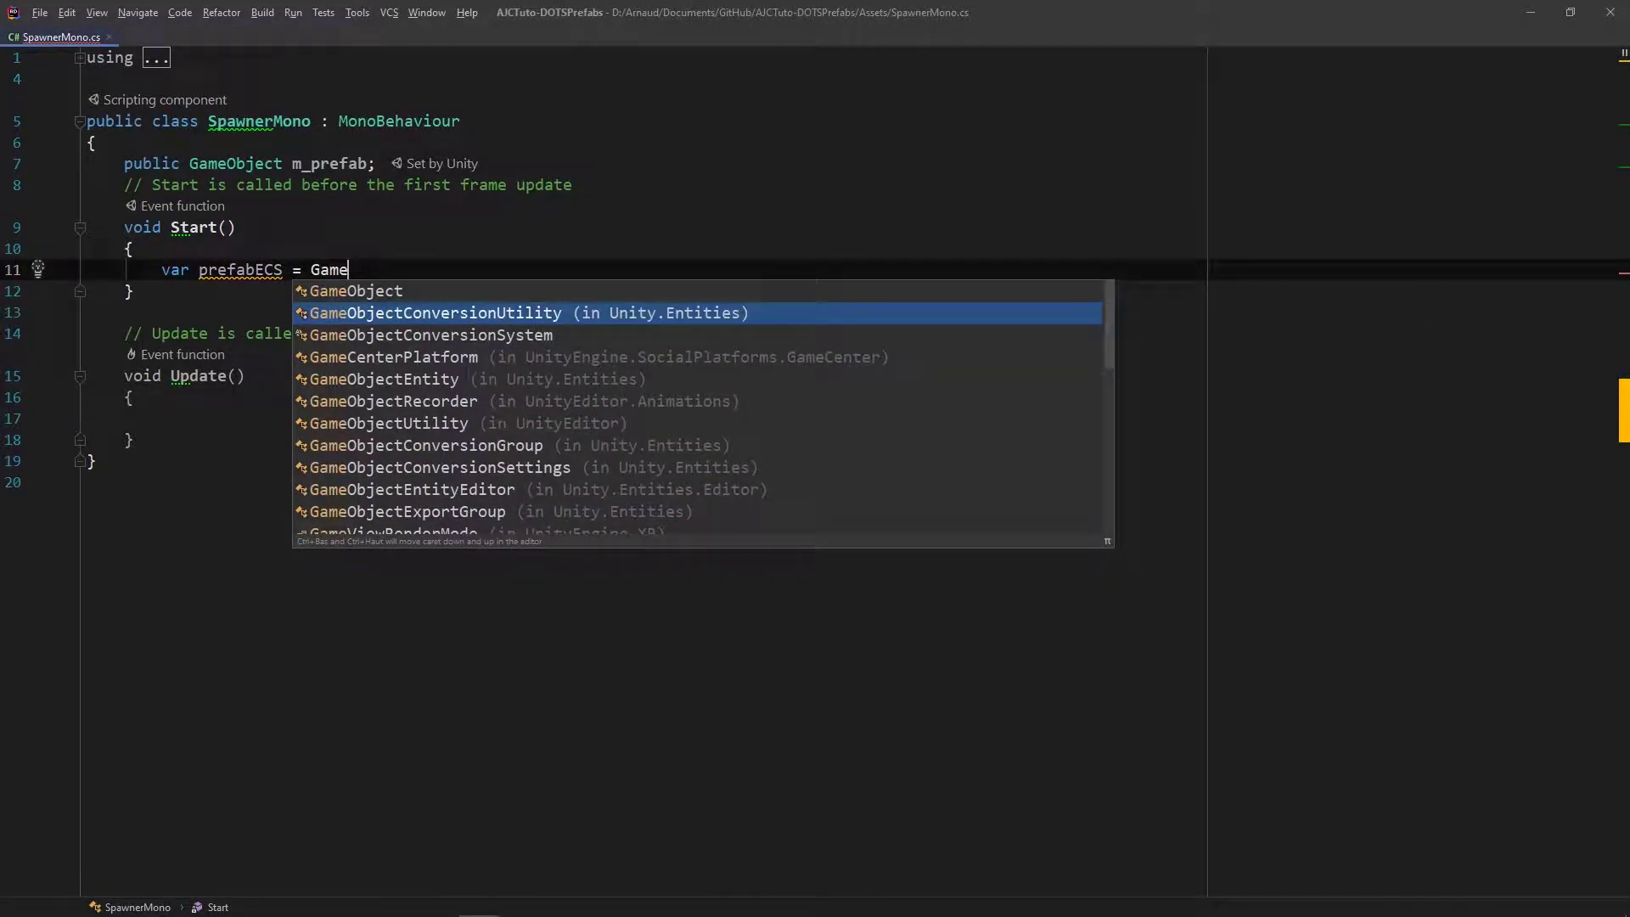
key(Return)
text(.Co)
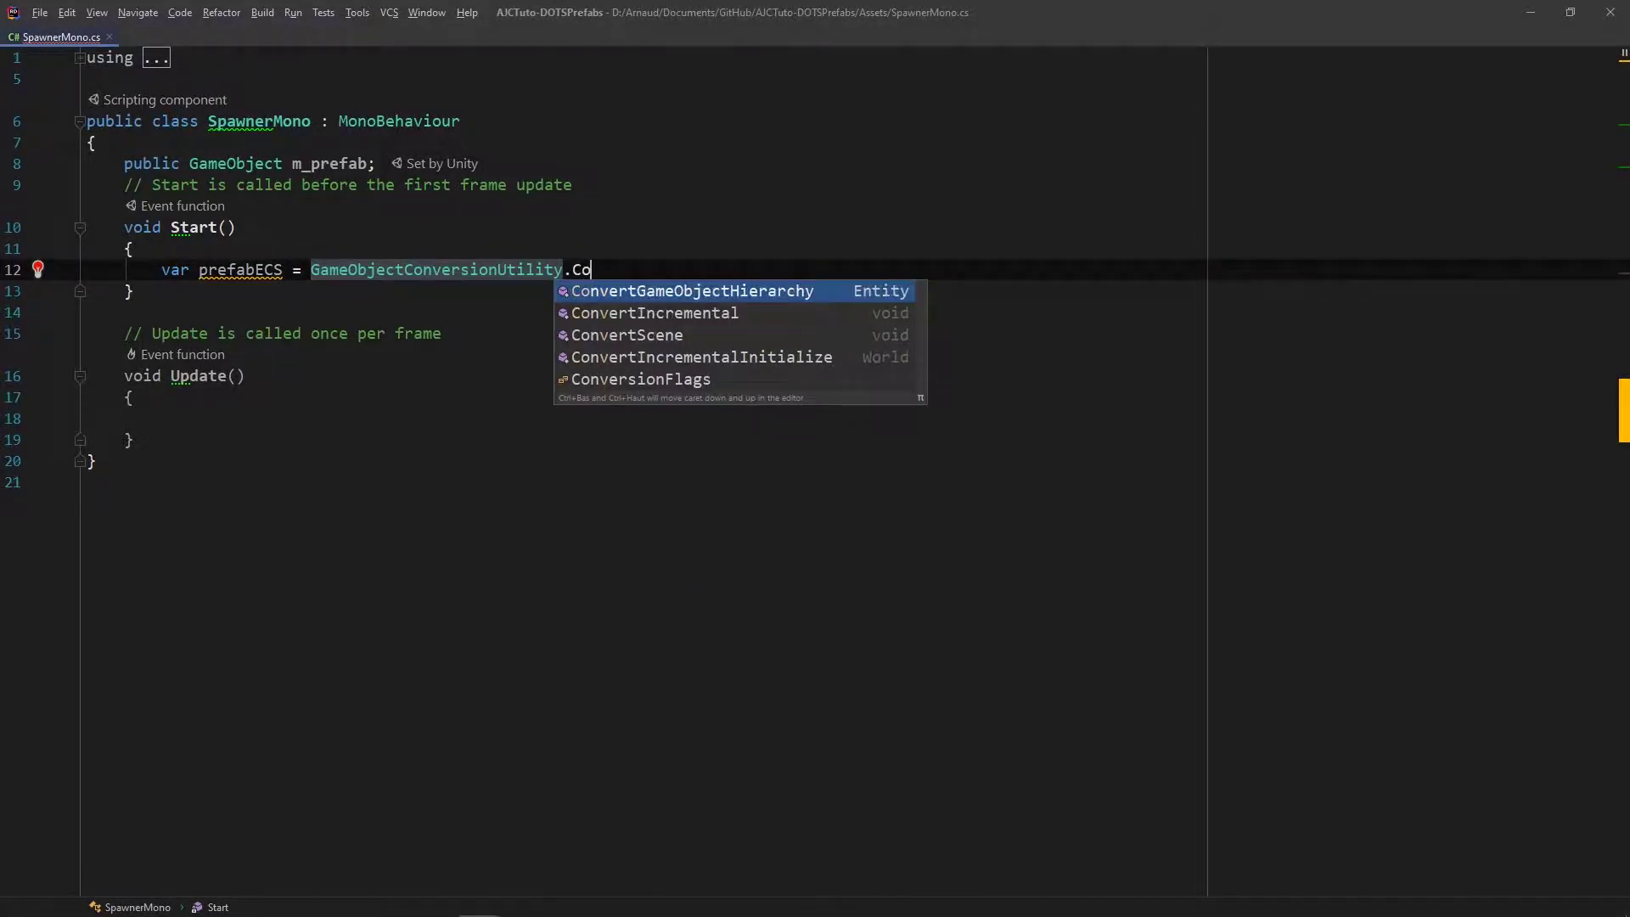
key(Return)
text(meObjectHierarchy(m)
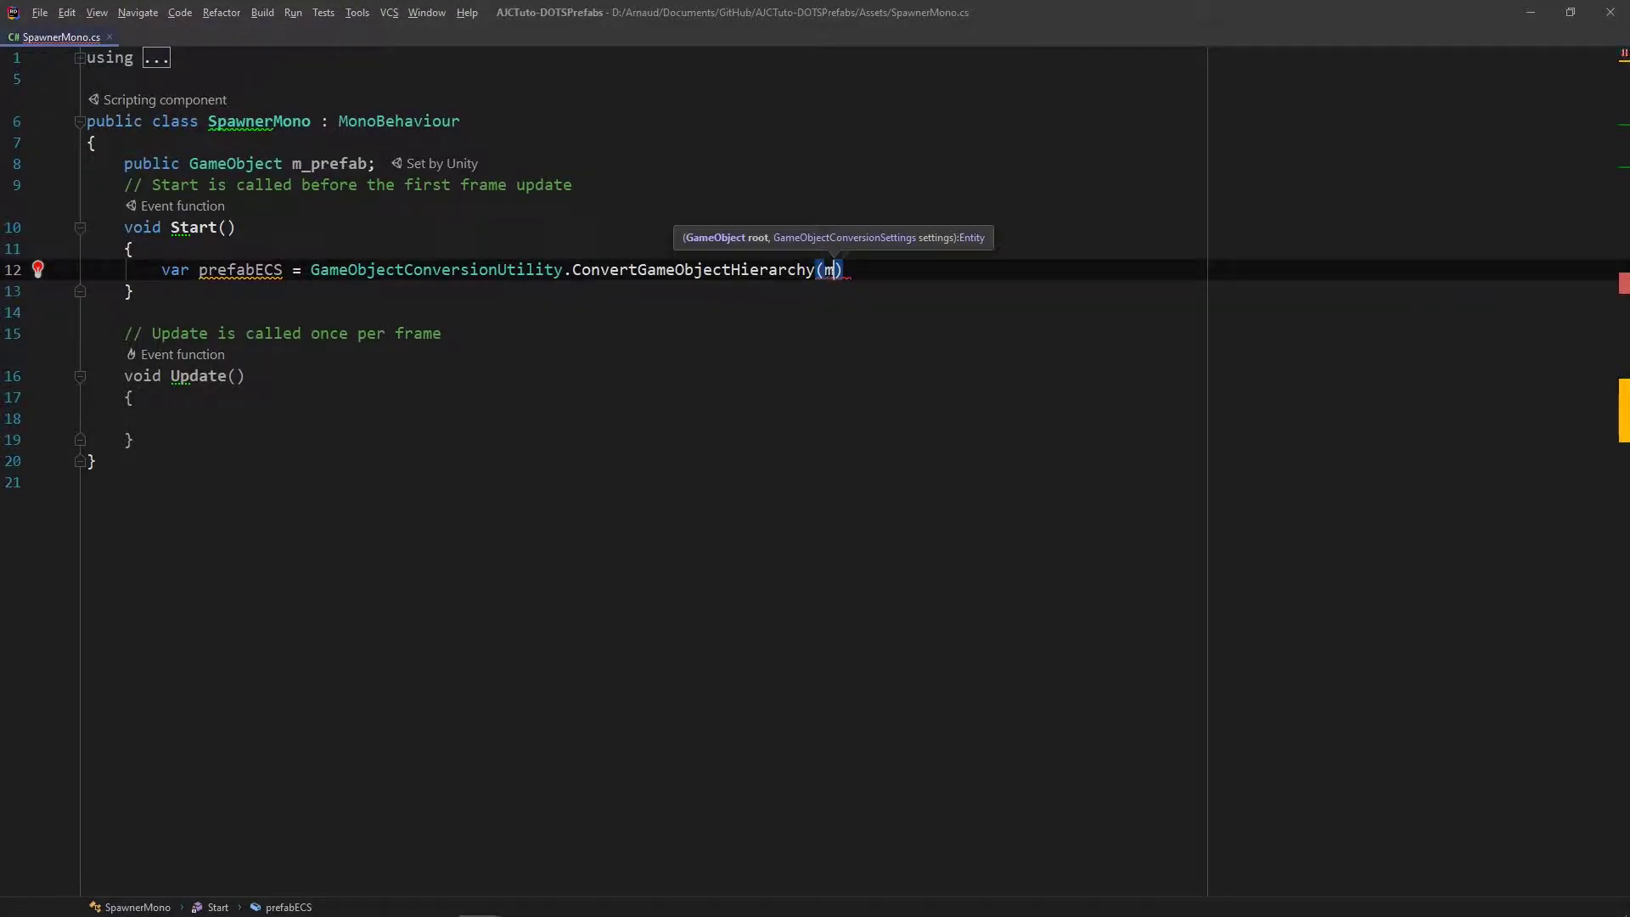
text(_)
key(Return)
text(, )
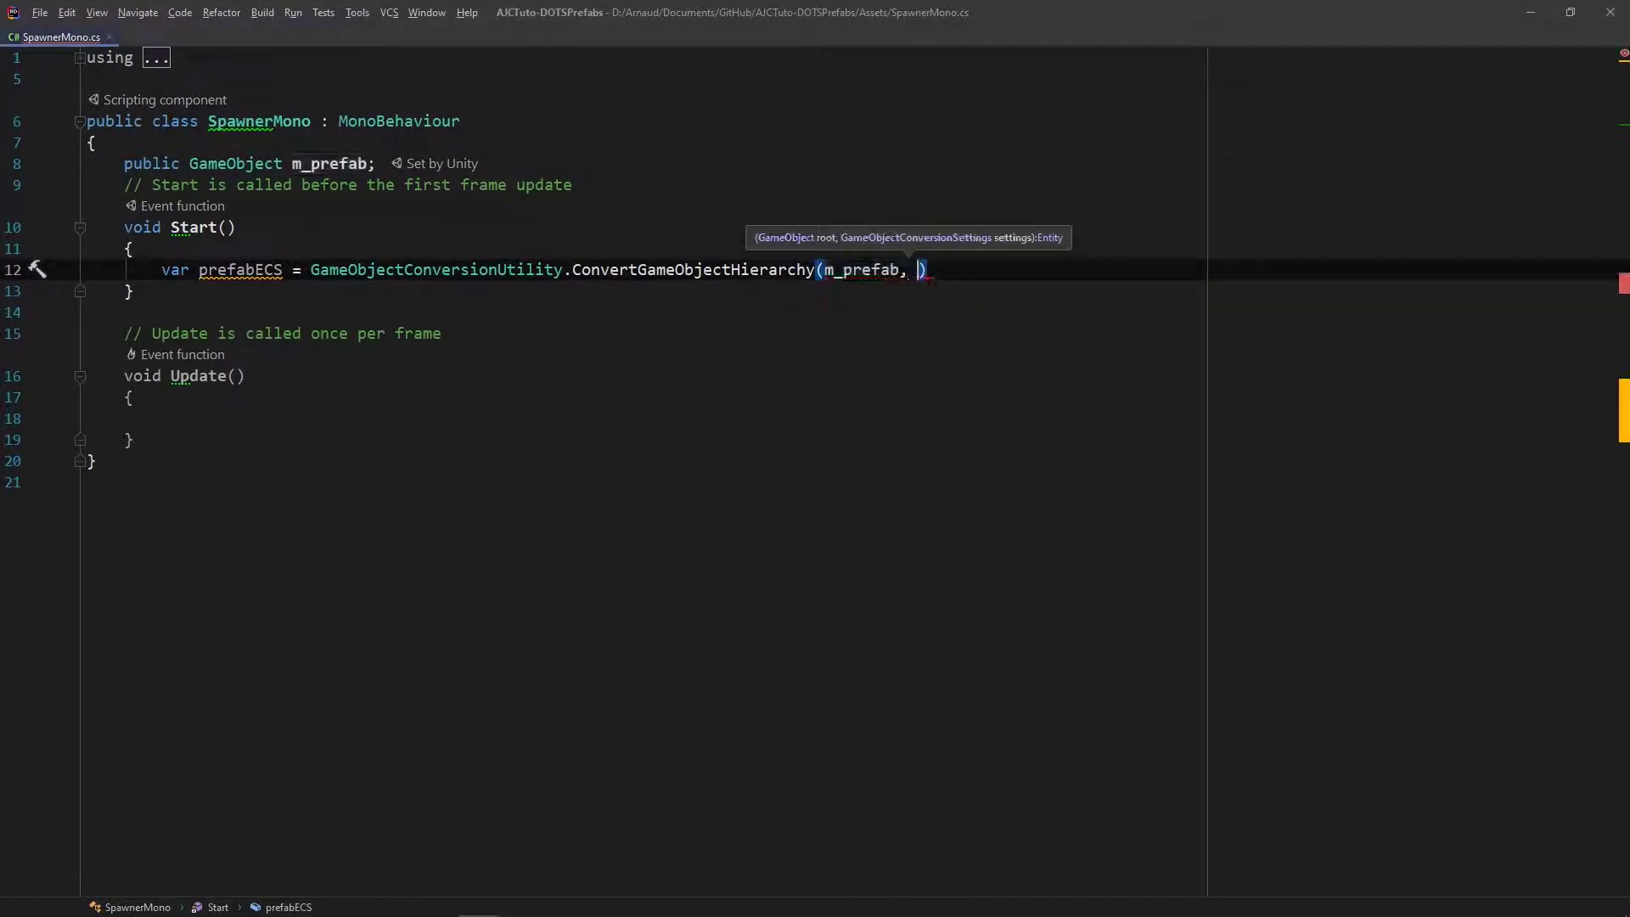
text(World.)
key(Return)
text(;)
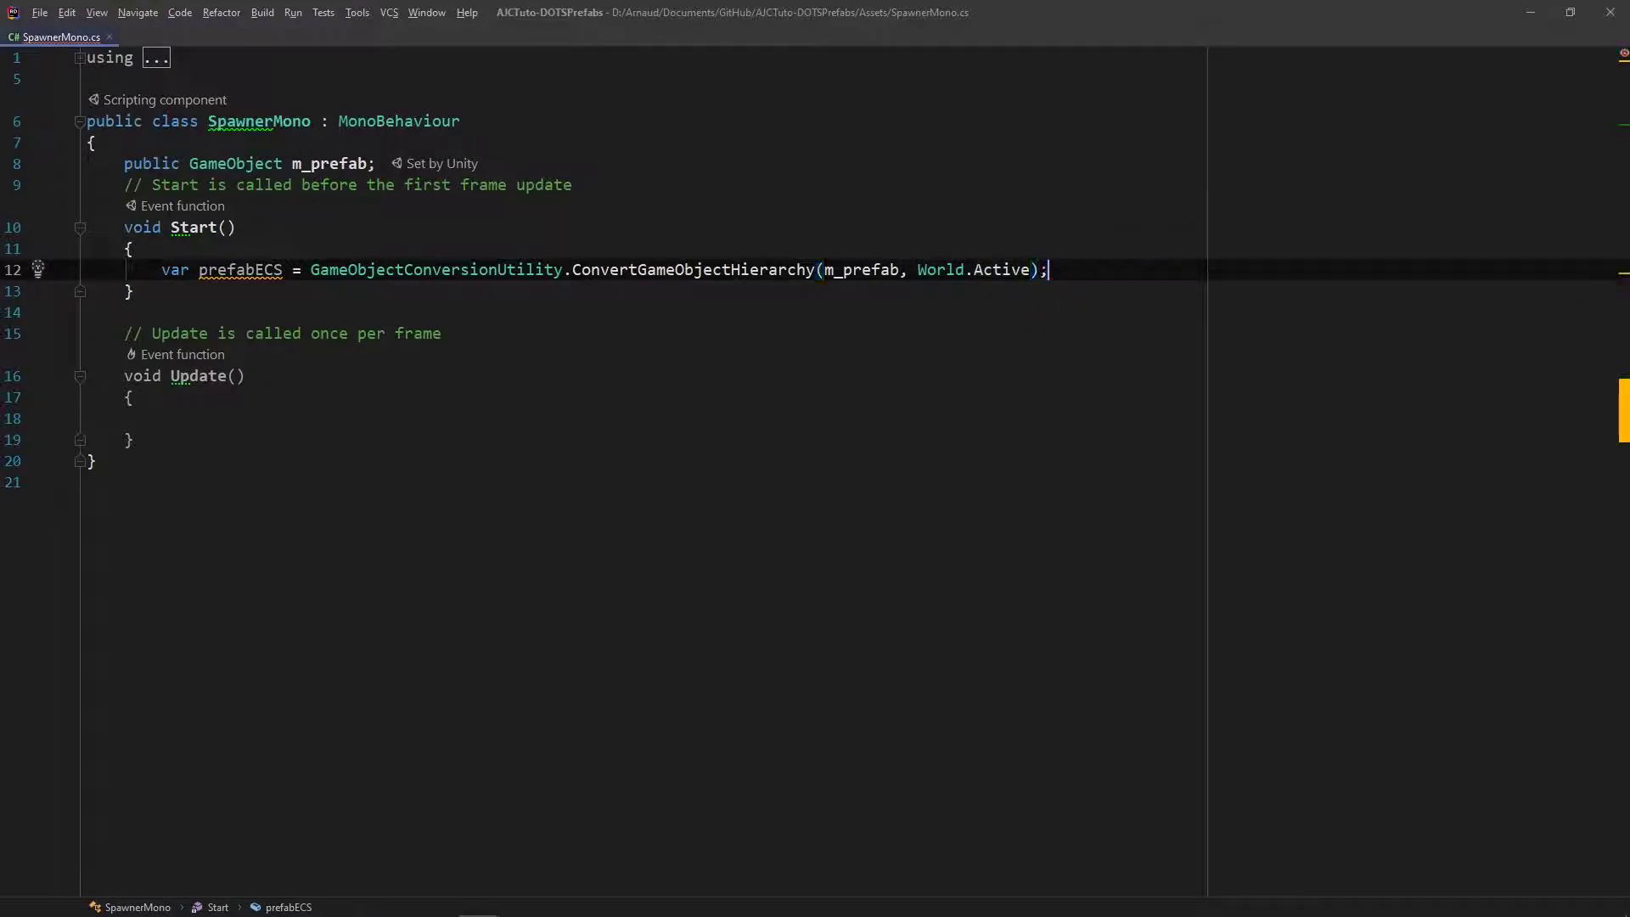
Get World.Active's EntityManager and instantiate prefabECS as instanceECS
key(Return)
text(var enti)
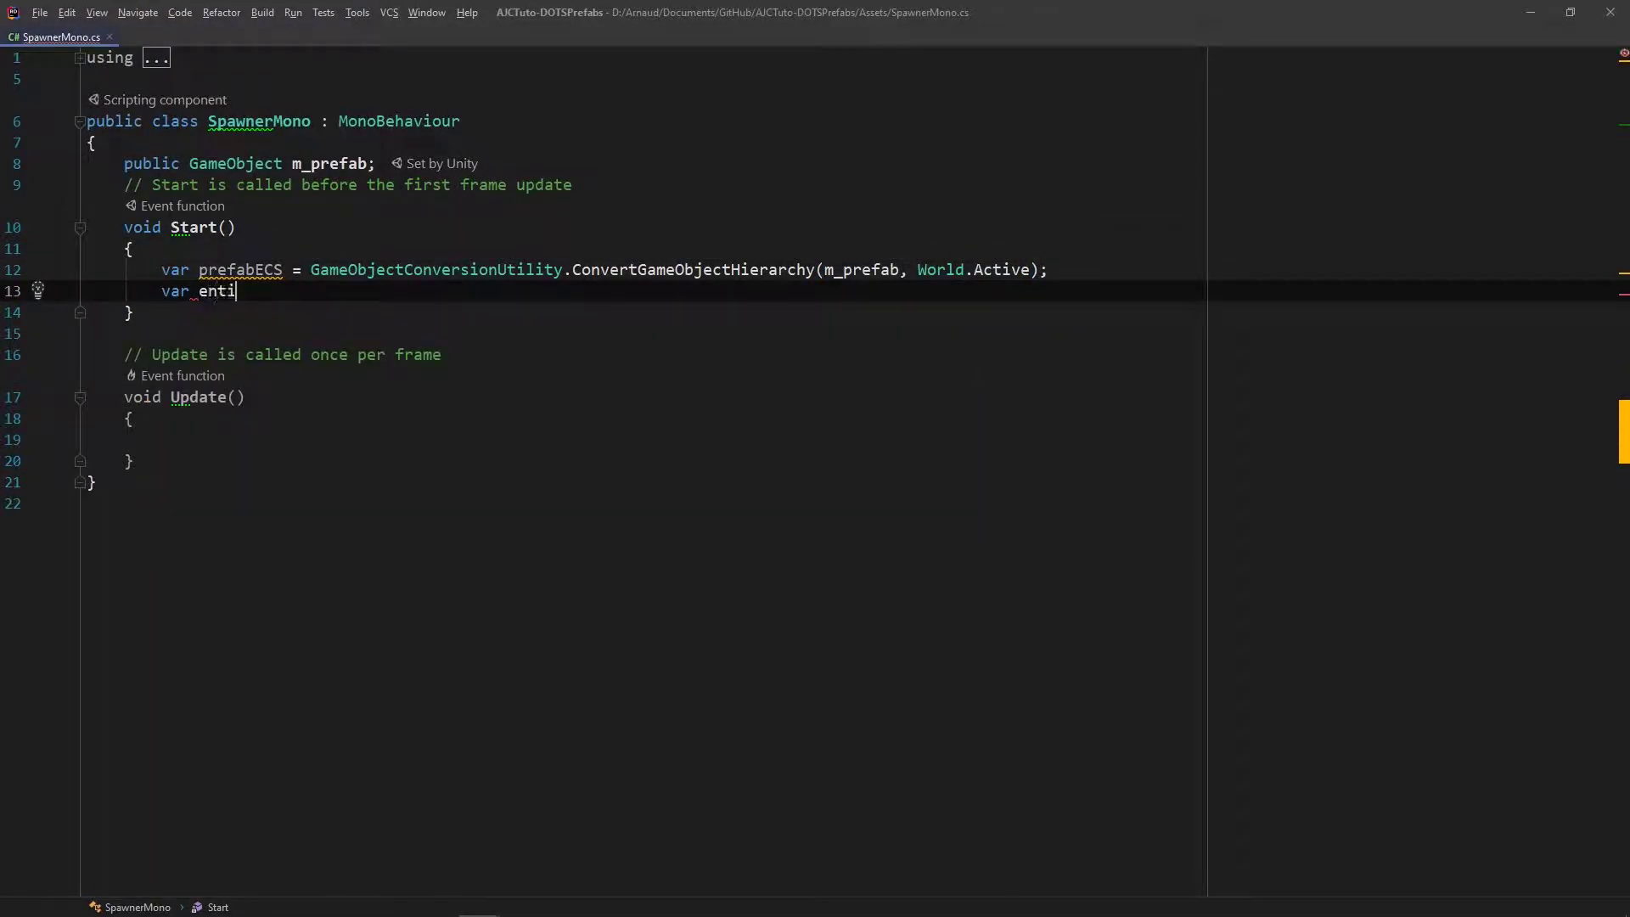
text(tyManager = Wo)
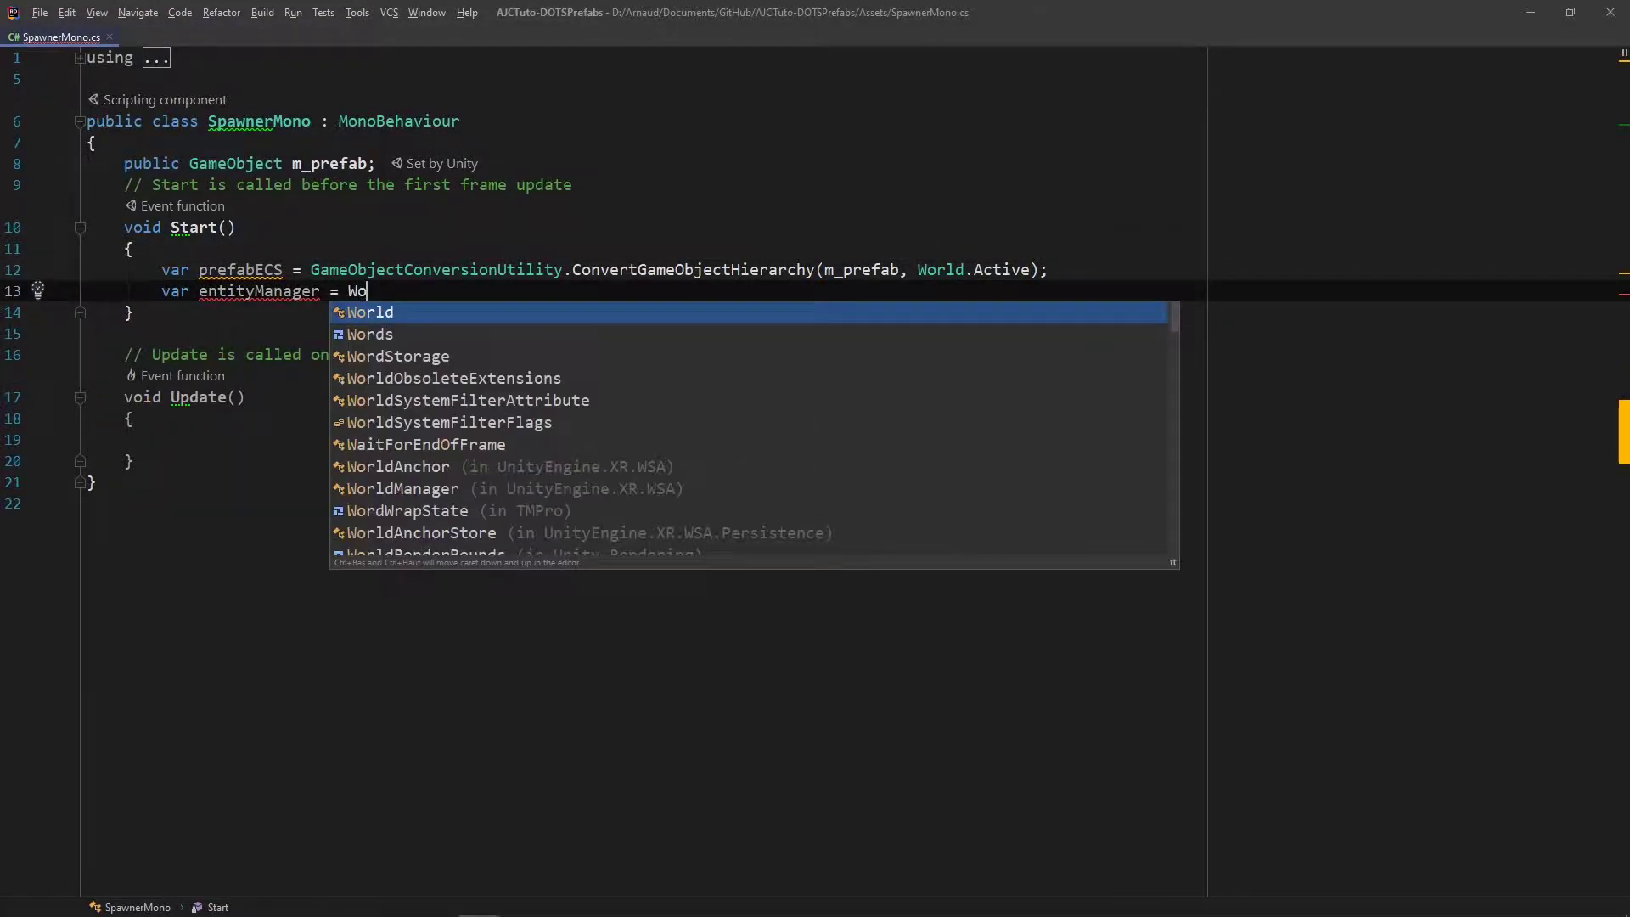
text(rld.Active.En)
key(Return)
text(;)
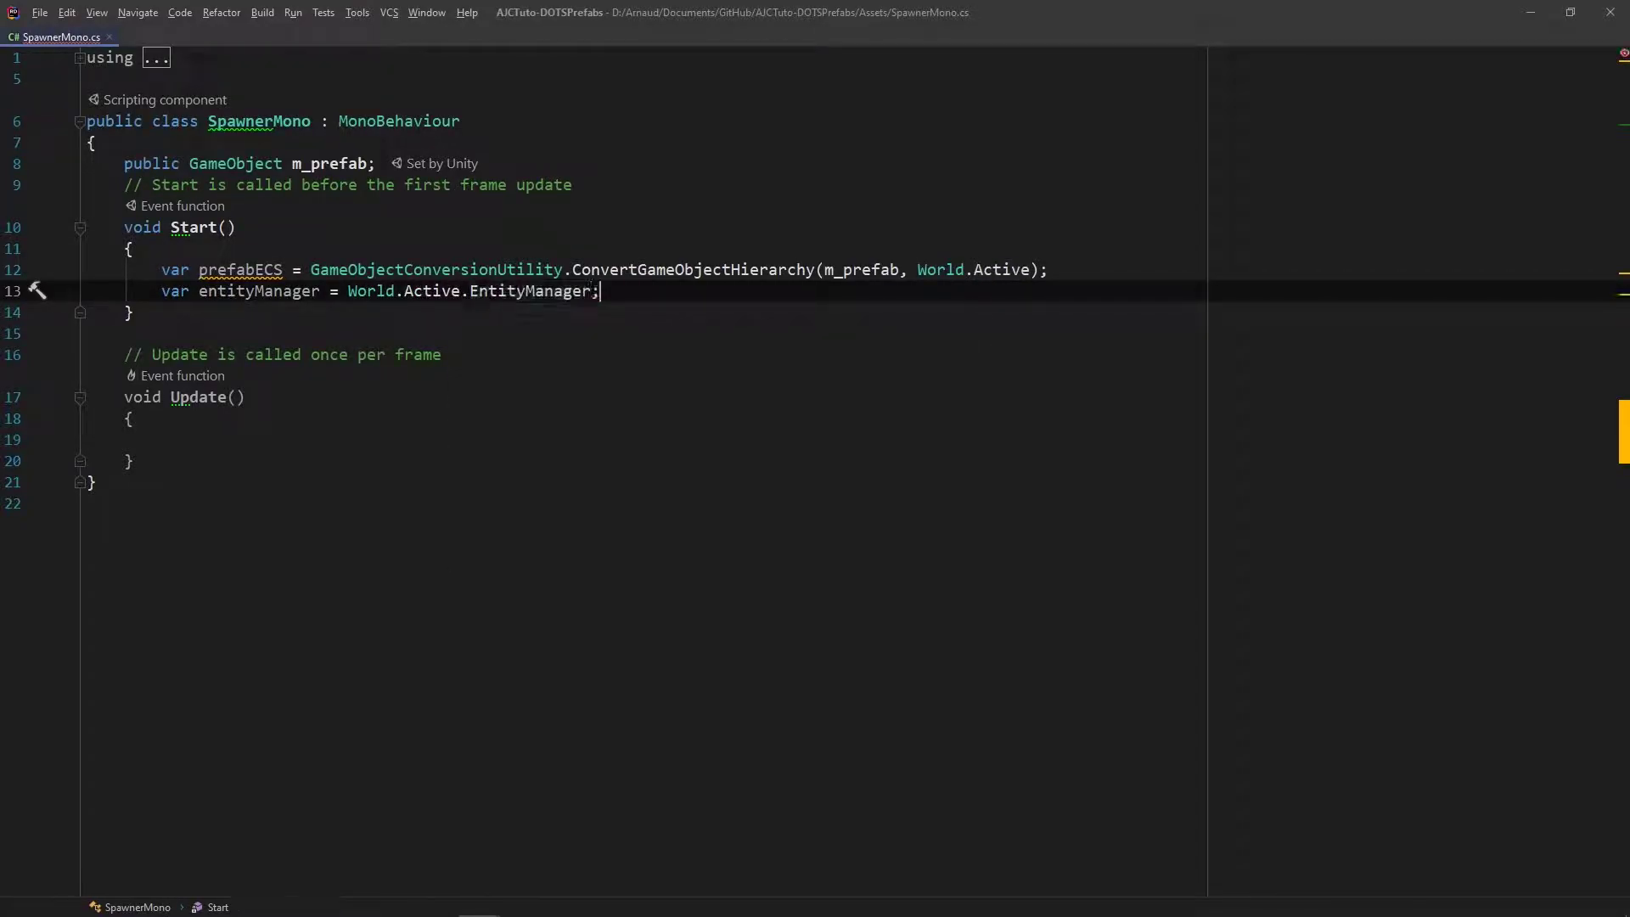
key(Return)
key(Return)
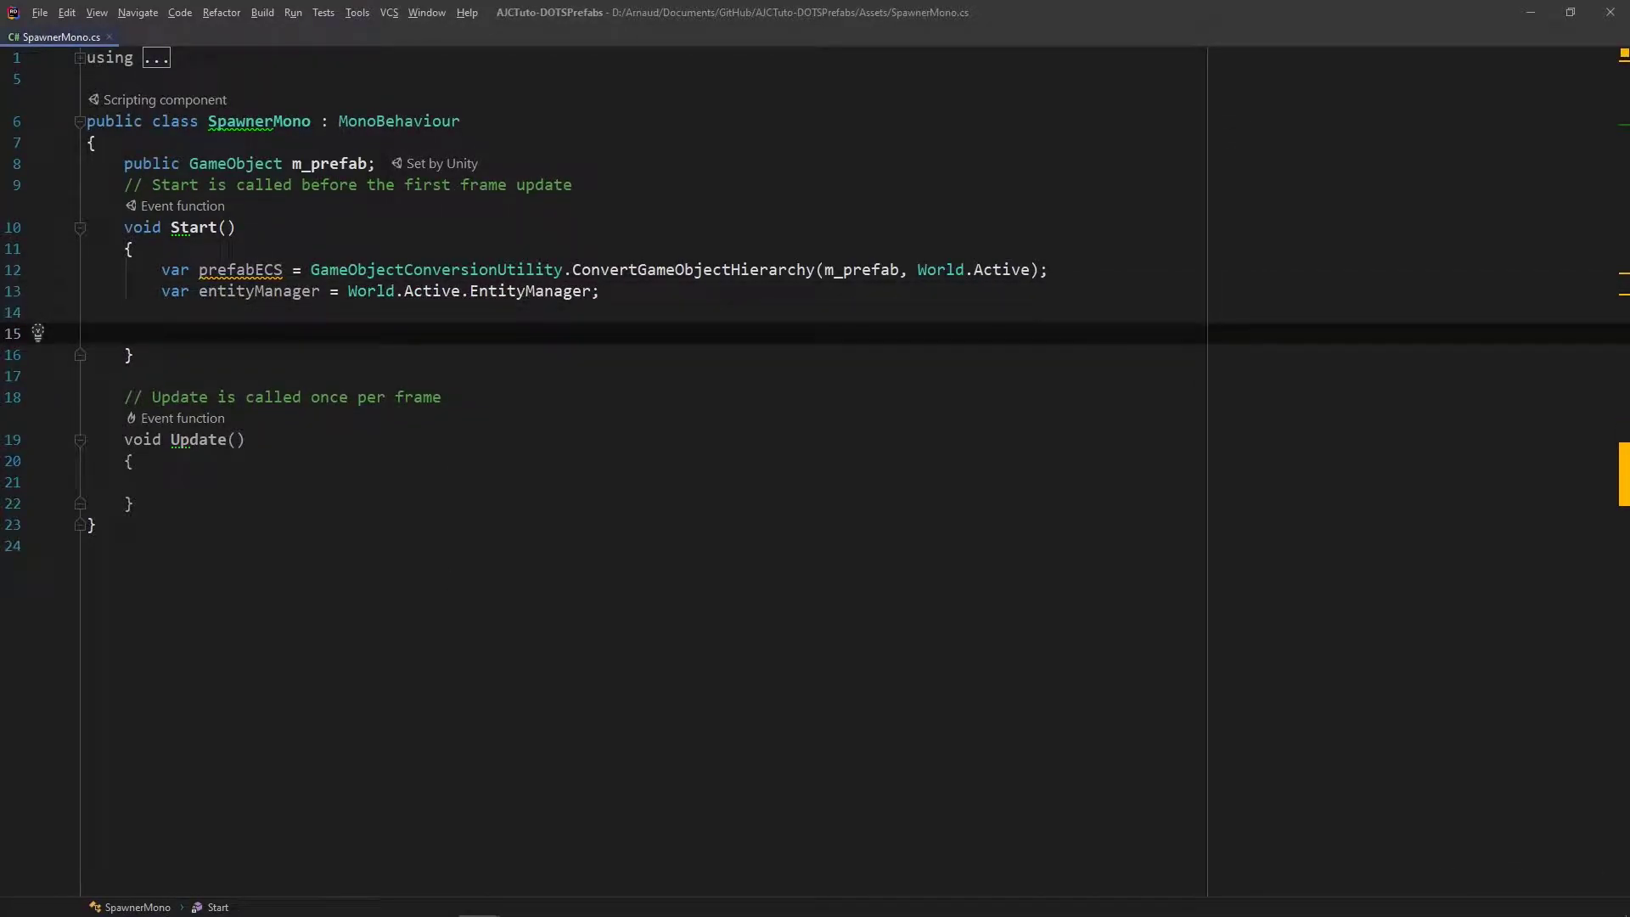
text(var instanceECS)
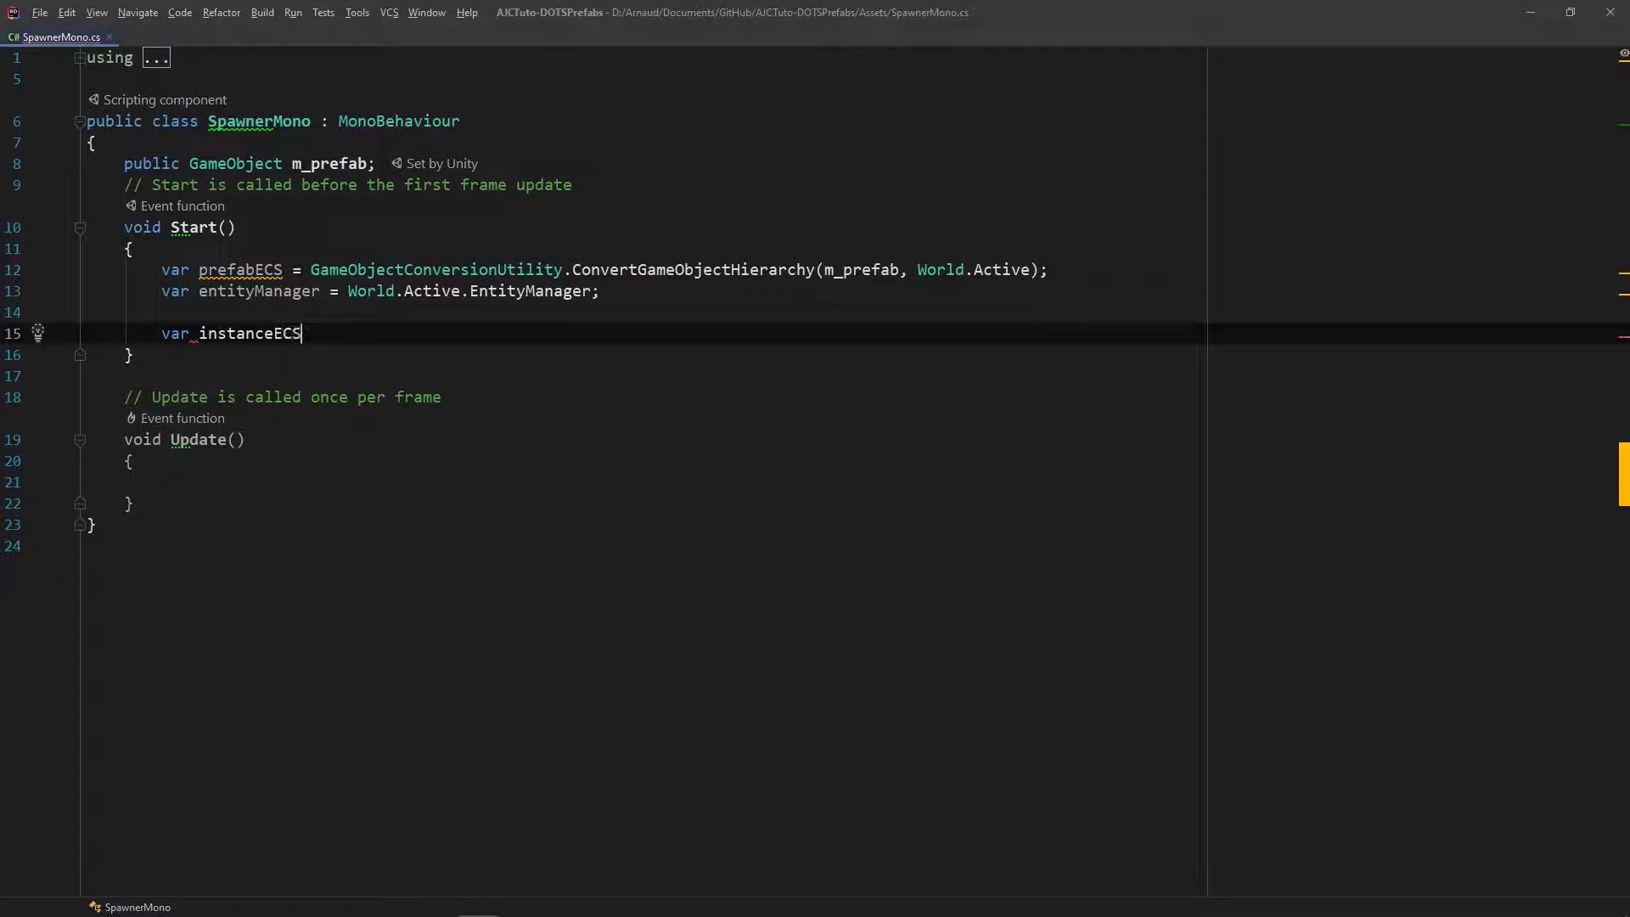
text( =)
key(Return)
text(.In)
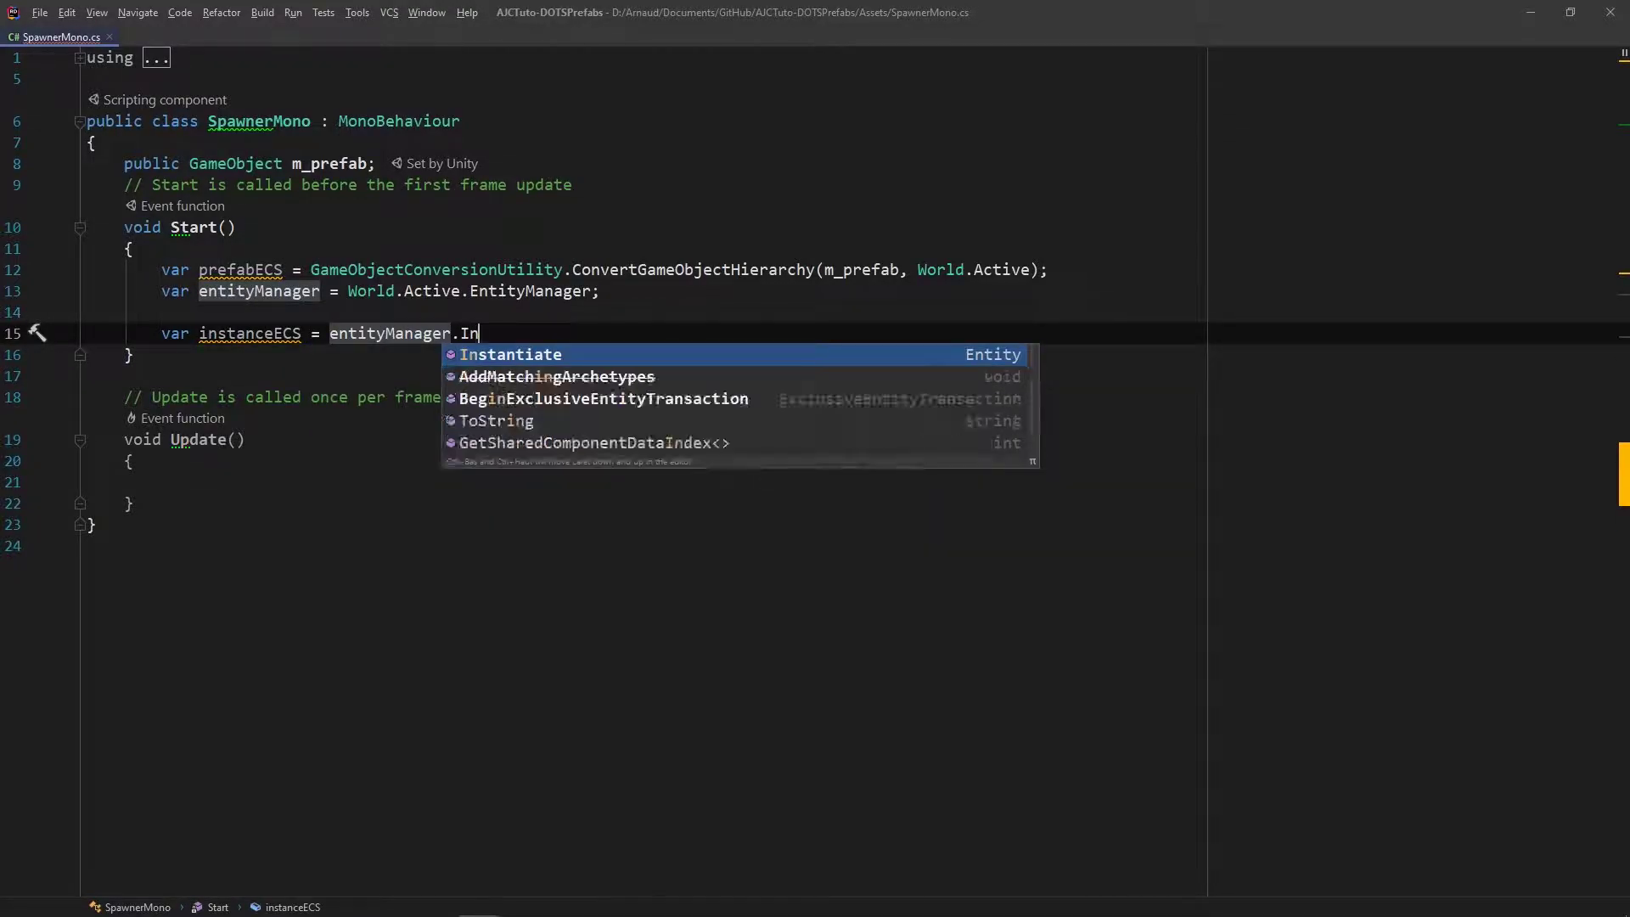
key(Return)
text(pref)
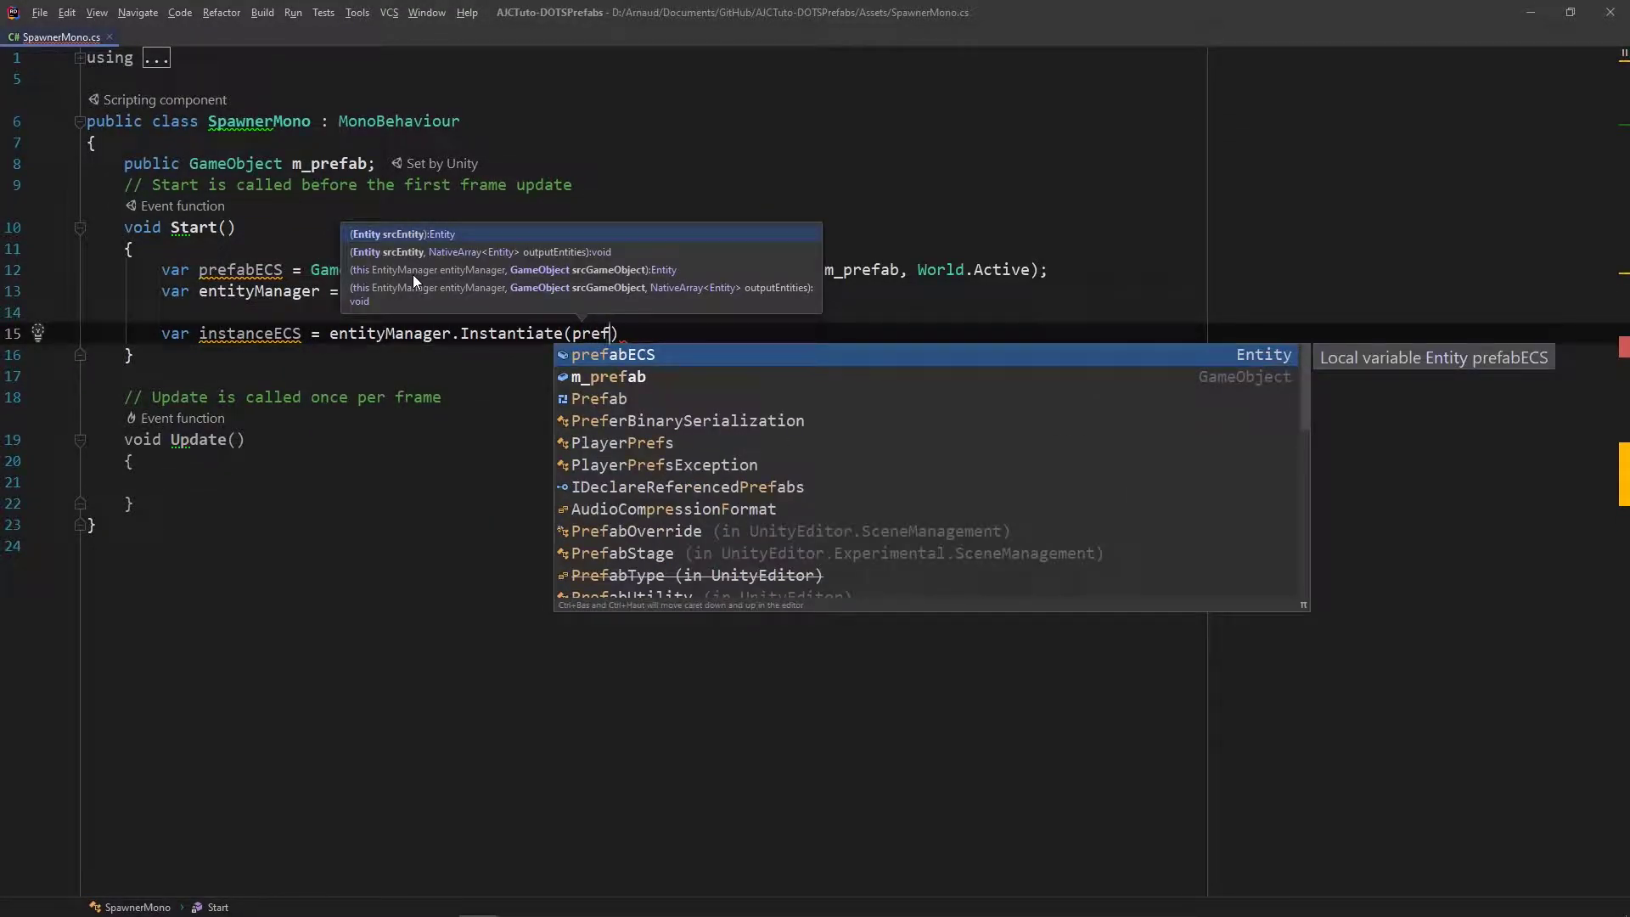
key(Return)
text(;)
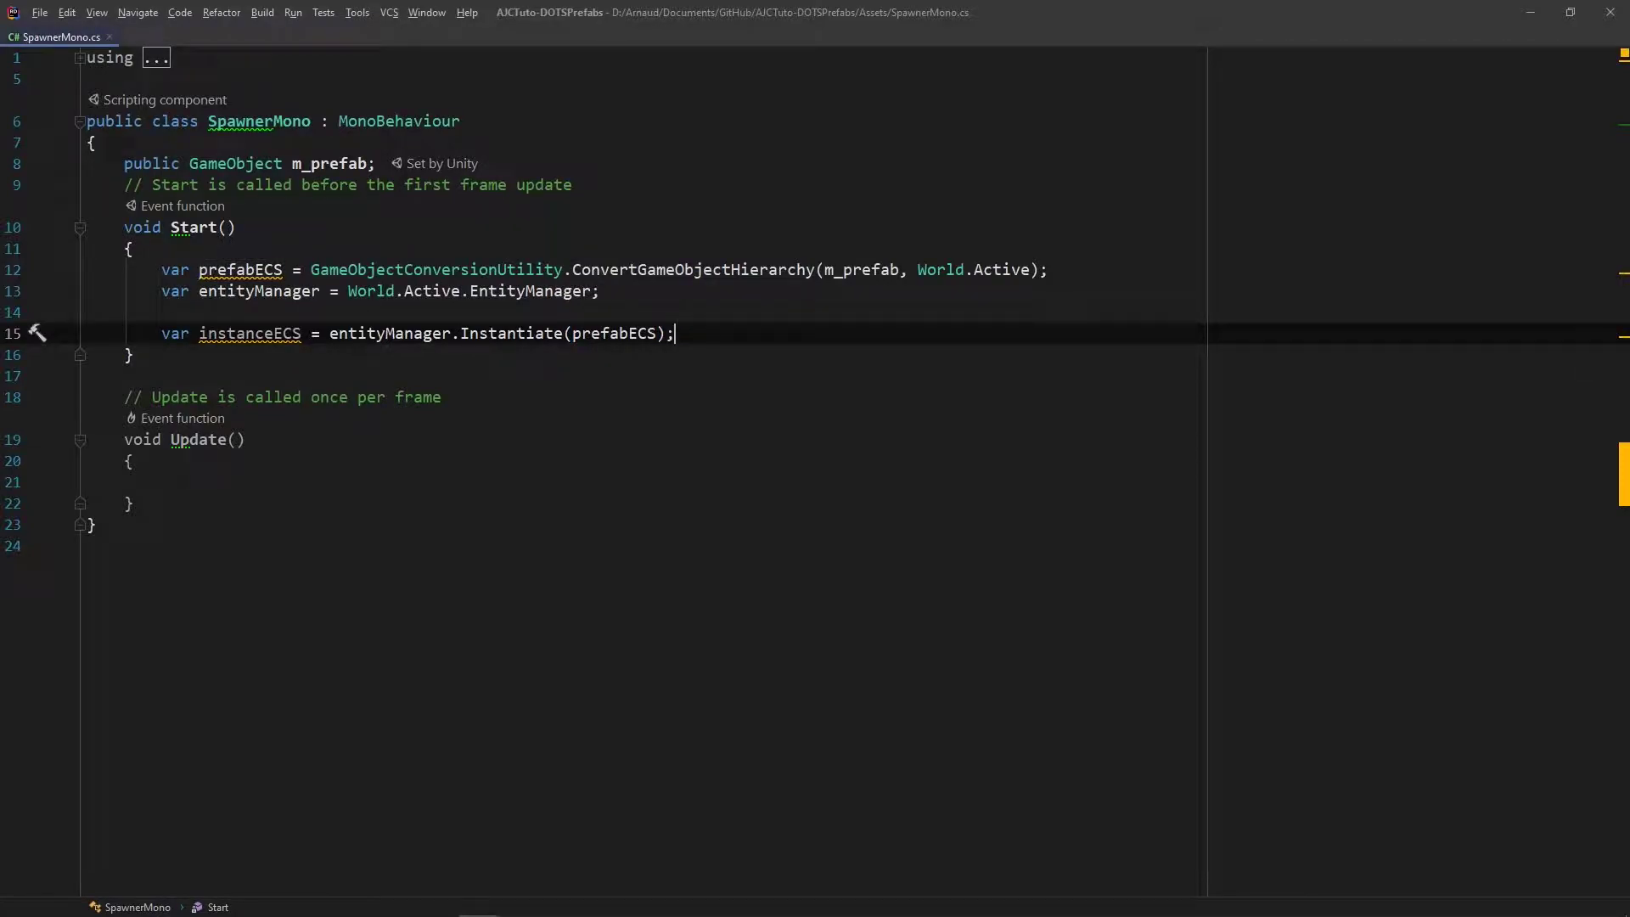
Create a position variable as new Vector3(0, 0, 1)
key(Return)
key(Return)
text(var )
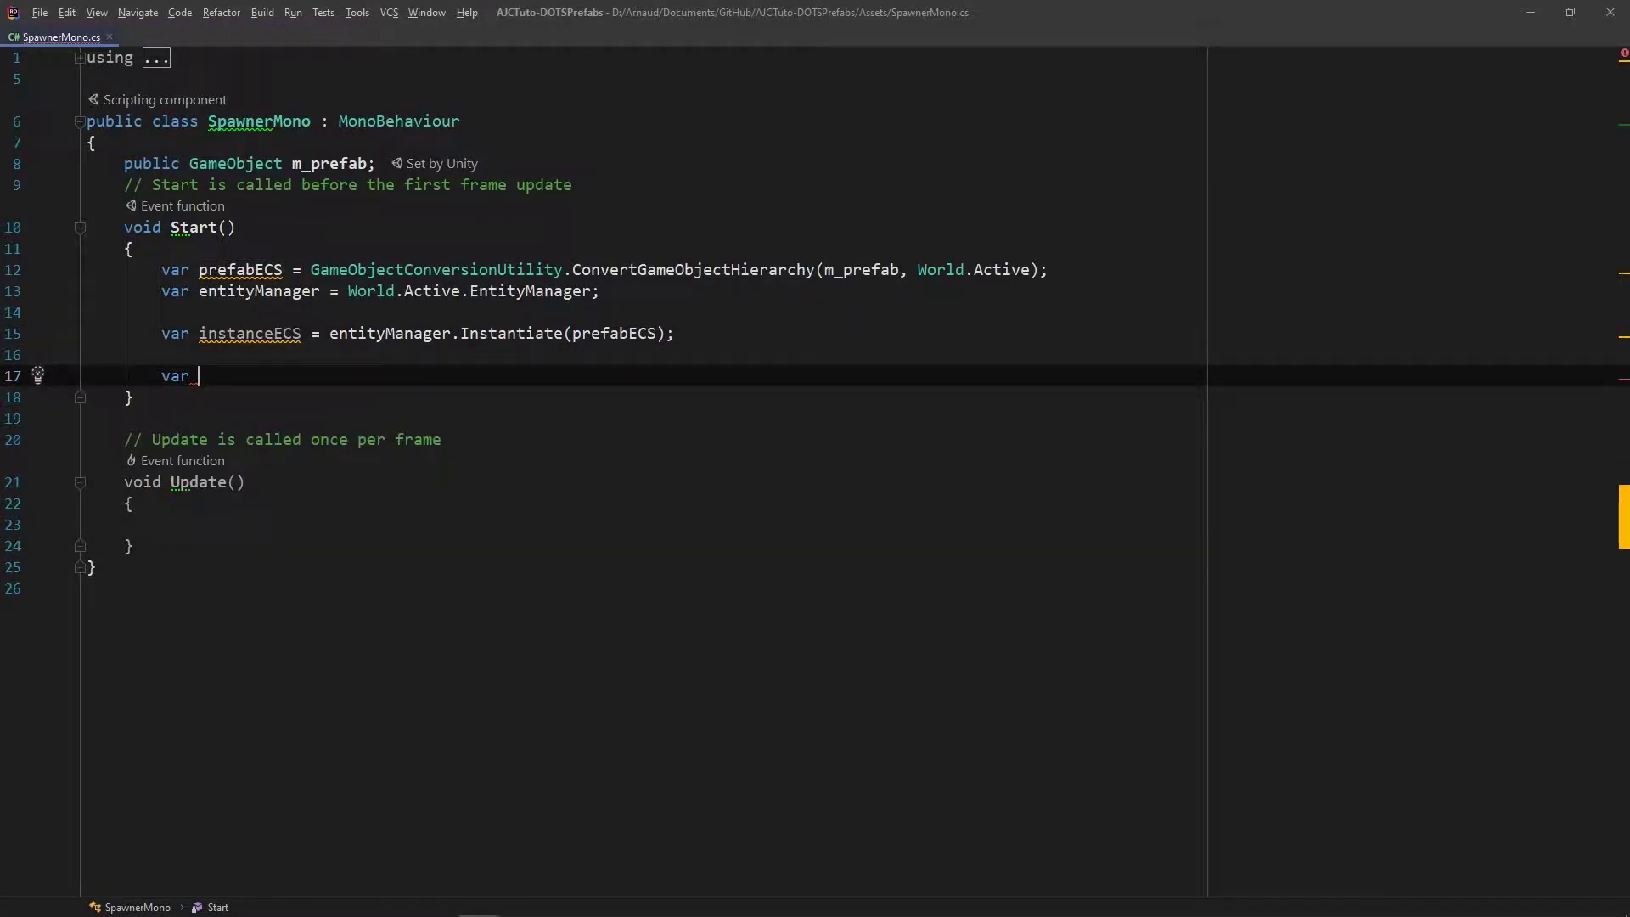
text(position = new )
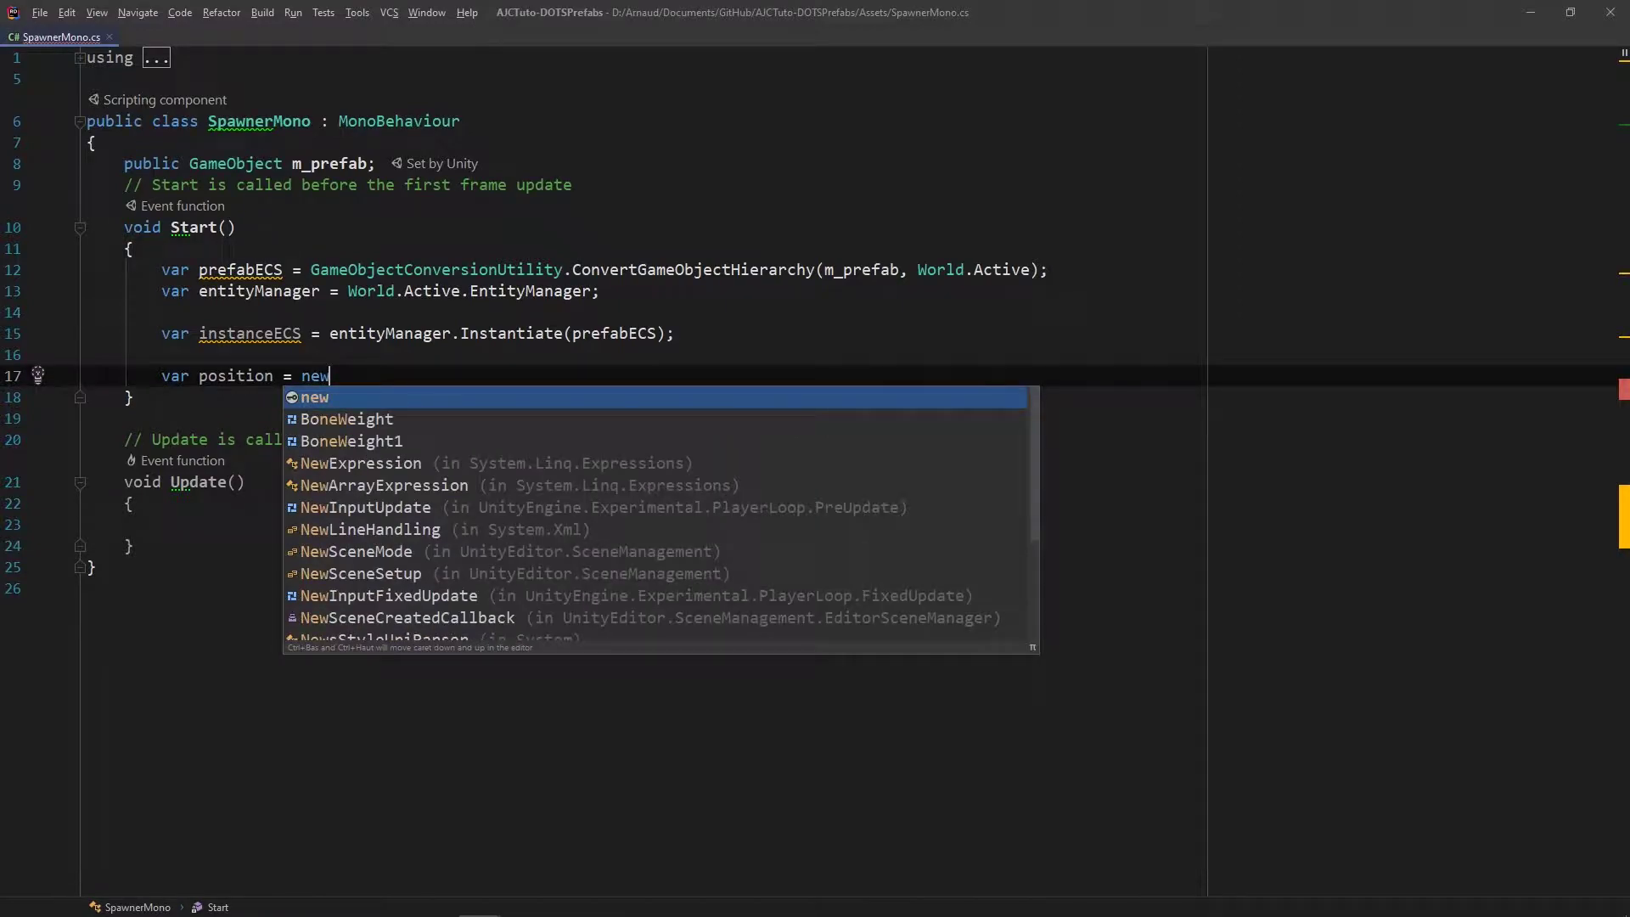
text(Vec)
key(Down)
key(Return)
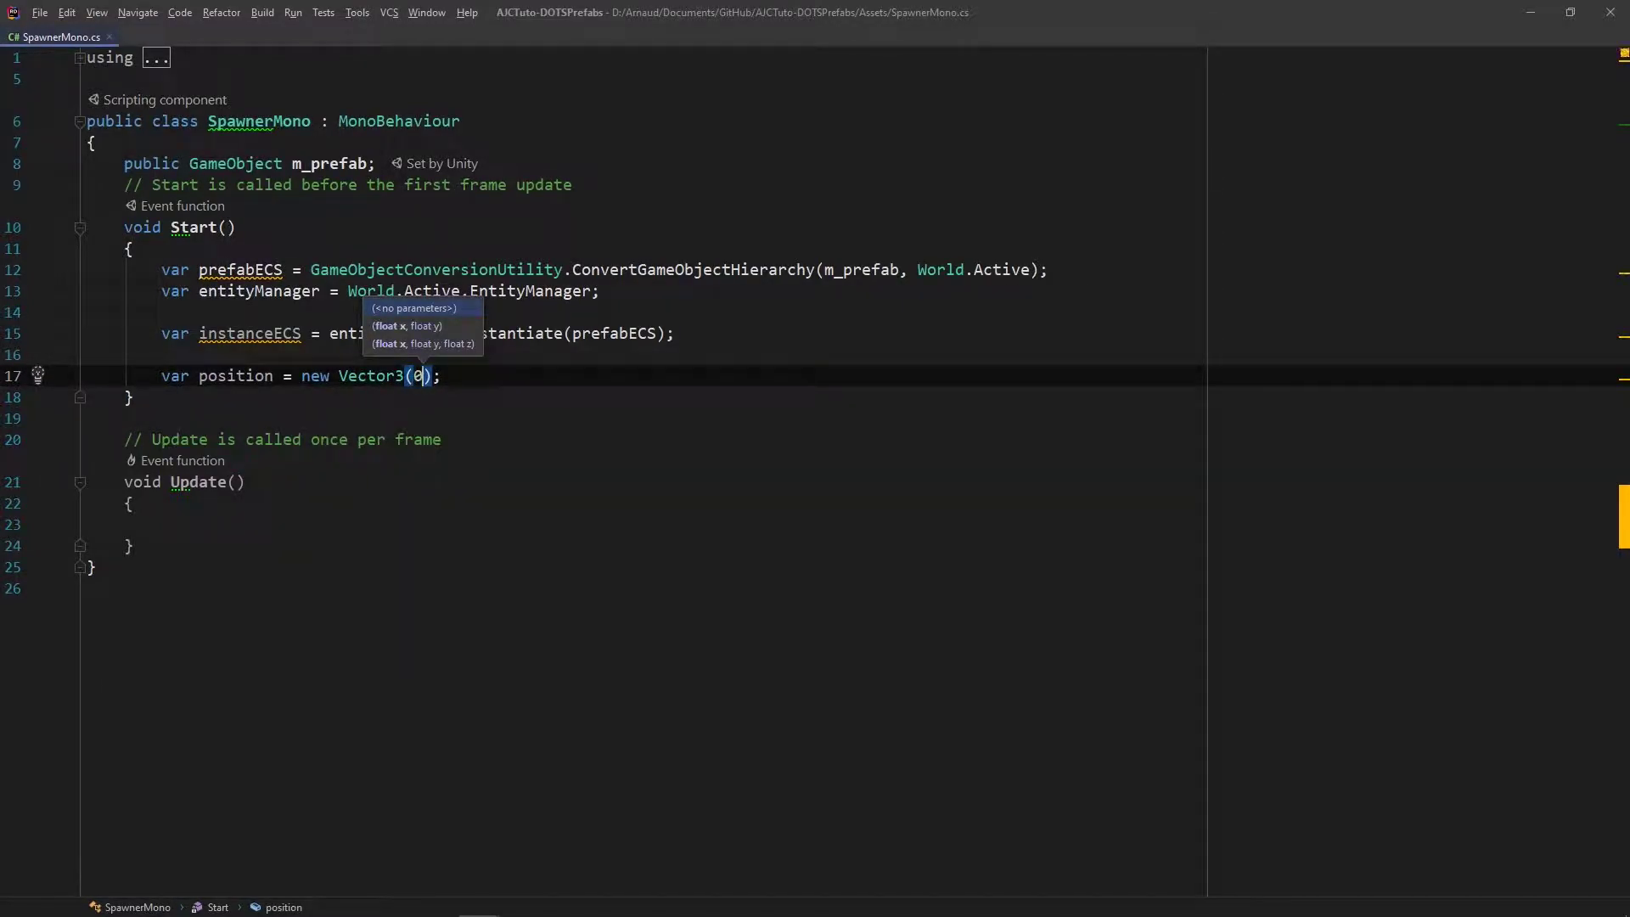
text(, 0, 1)
key(End)
Set instanceECS's Translation component to the position with SetComponentData
key(Return)
text(ent)
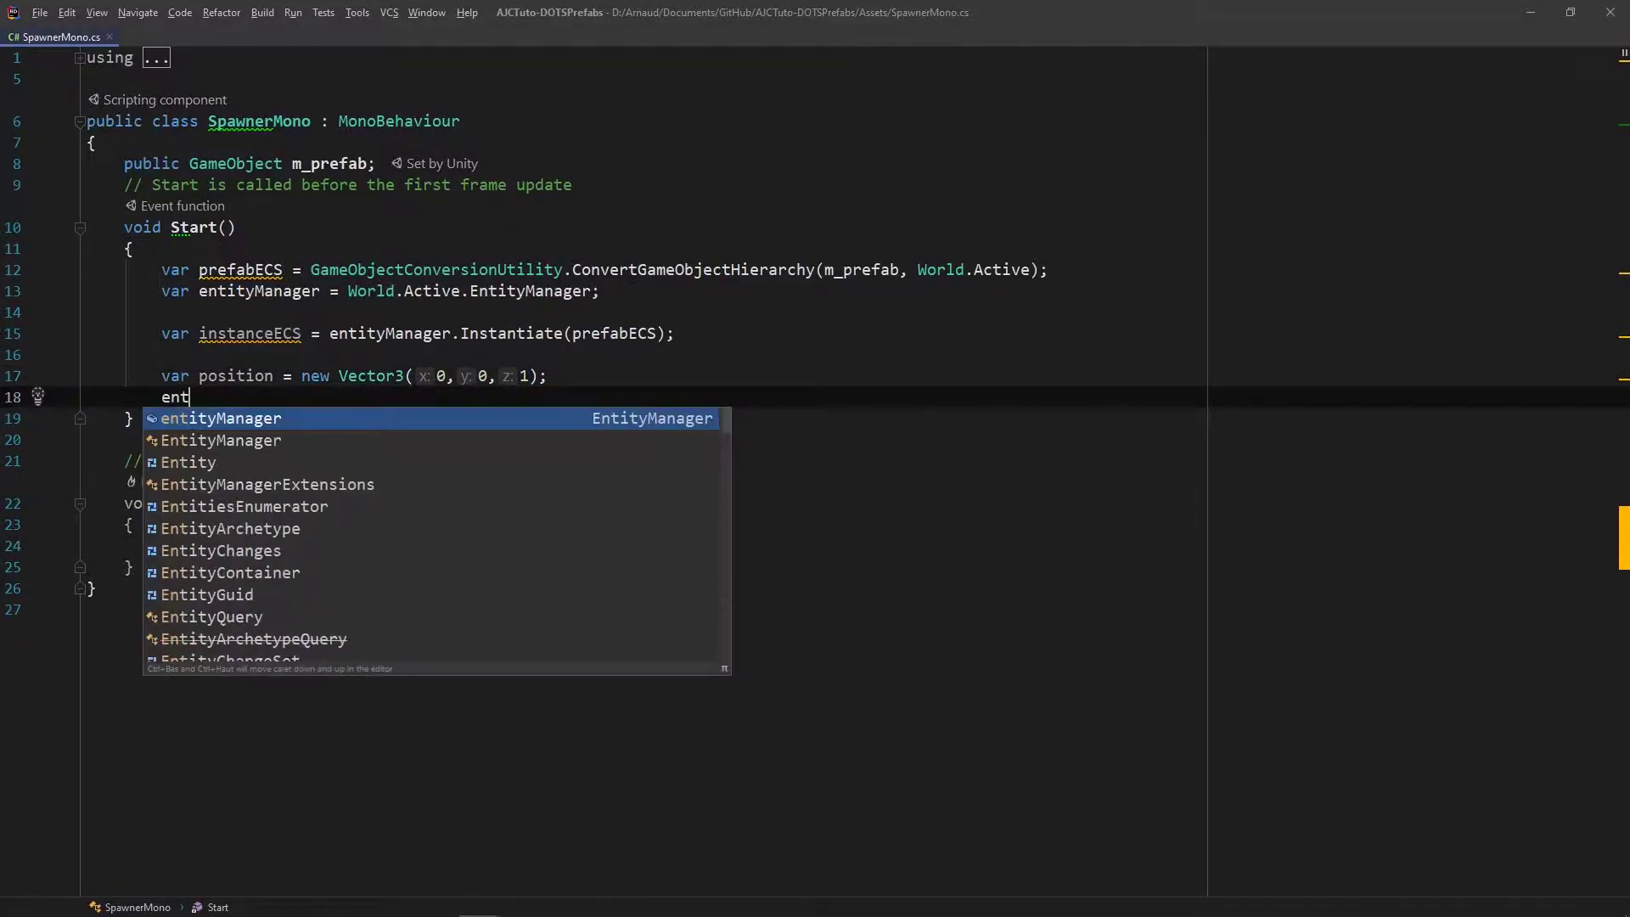
key(Return)
text(.setCo)
key(Return)
text(ins);)
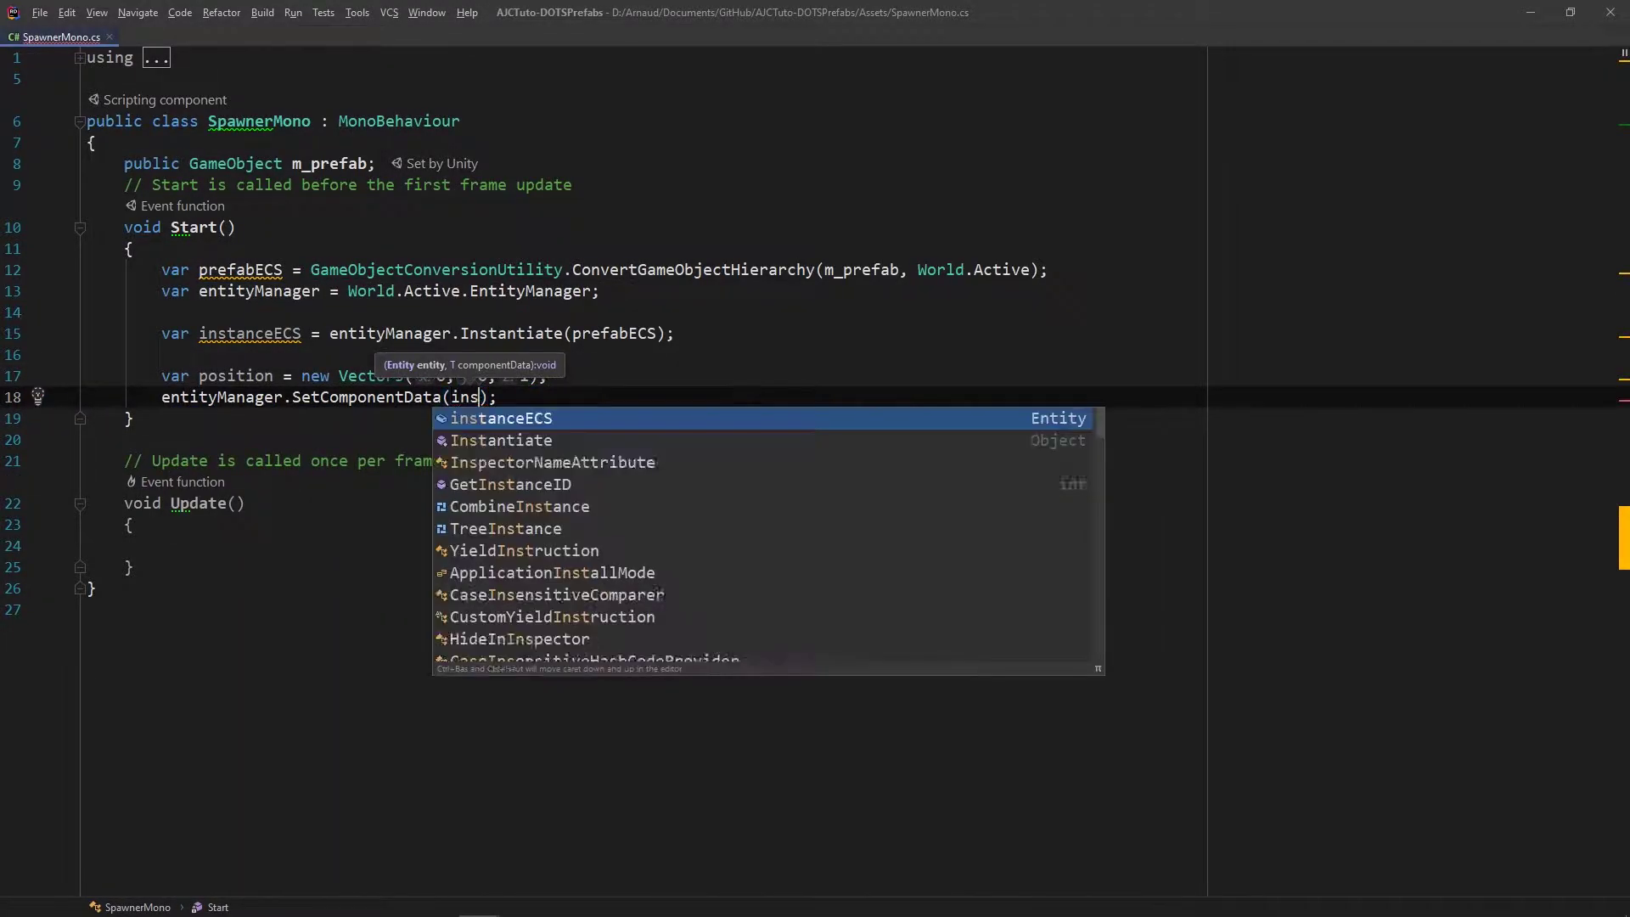
key(Return)
text(, new Tran)
key(Return)
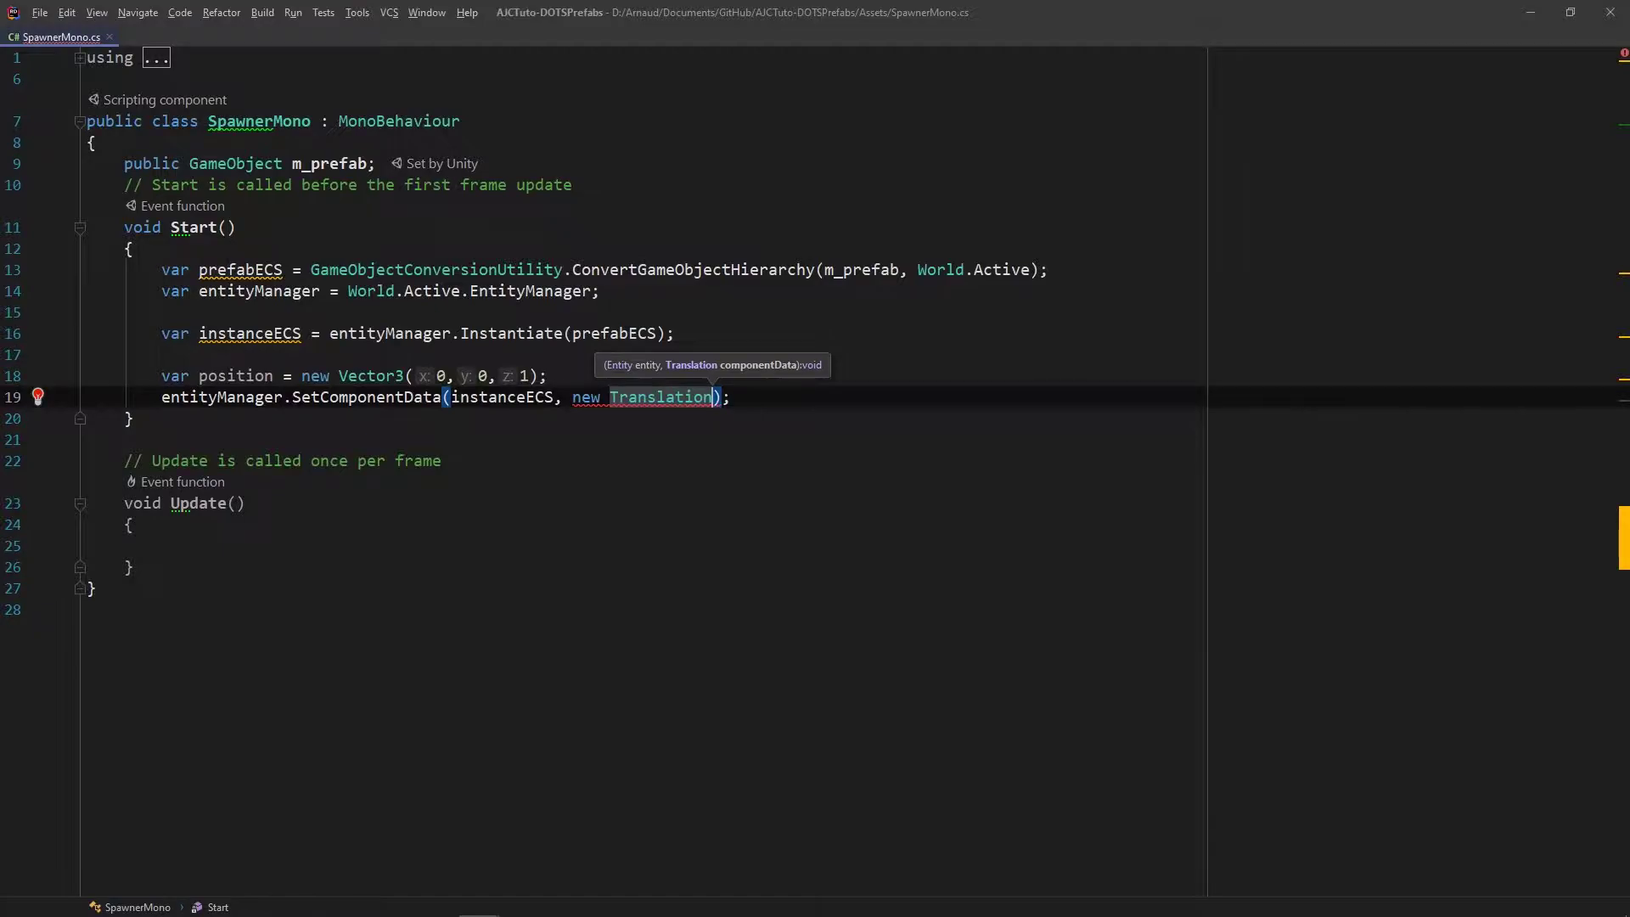
text({Value = p)
key(Return)
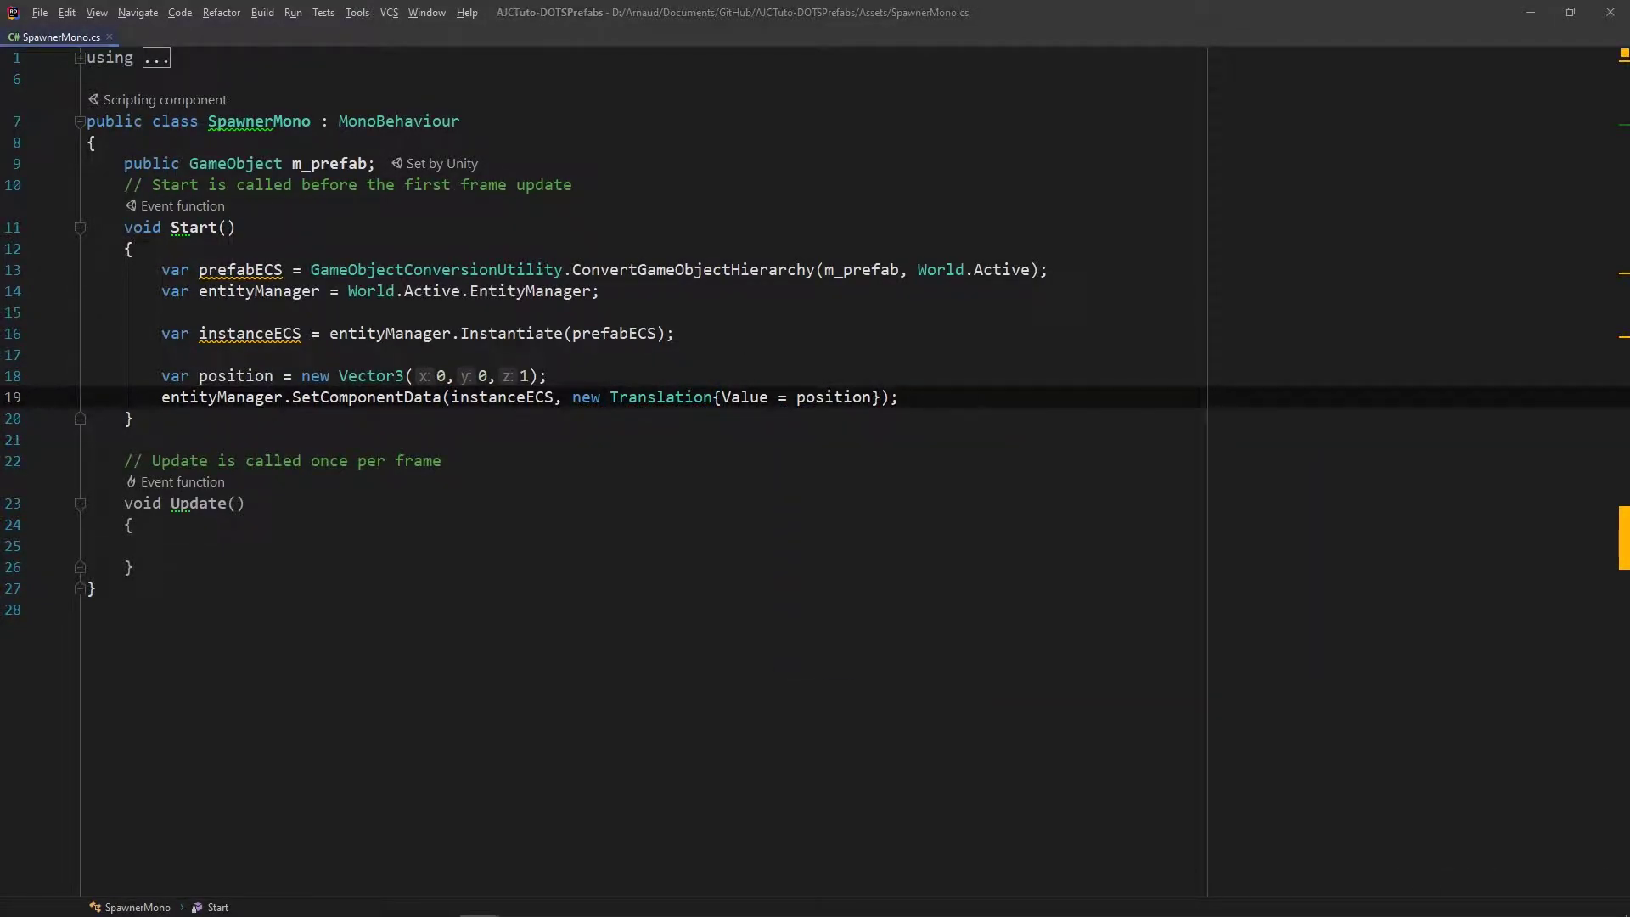
click(818, 587)
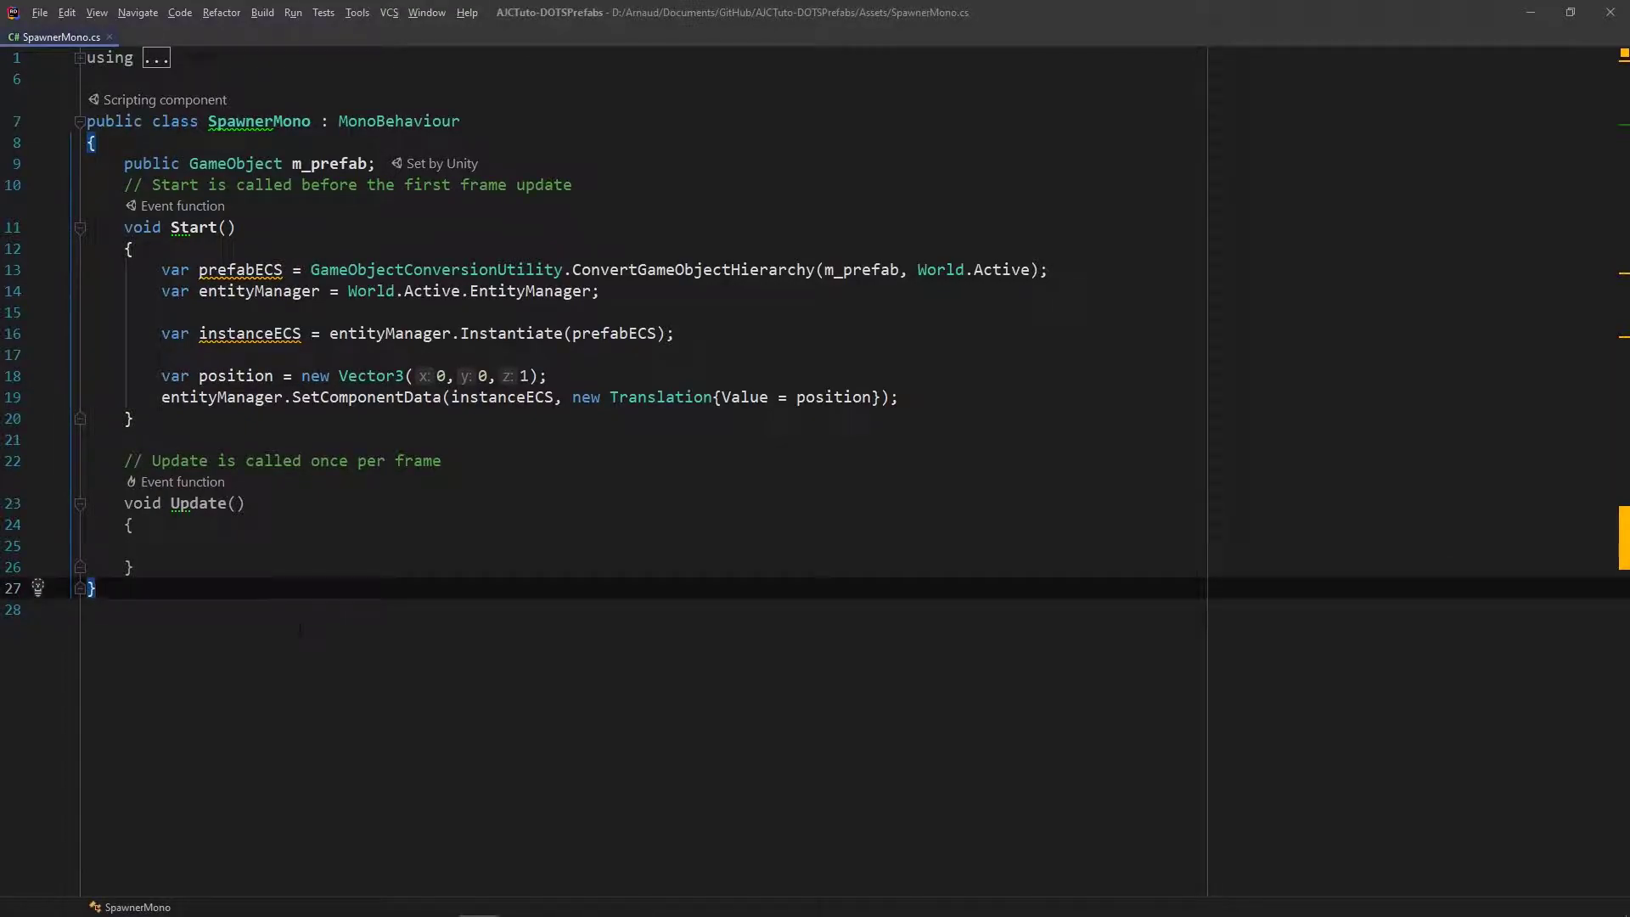
key(Return)
key(Return)
Declare a public MovingForward struct implementing IComponentData with a public float m_speed
text(public struct MovingForward)
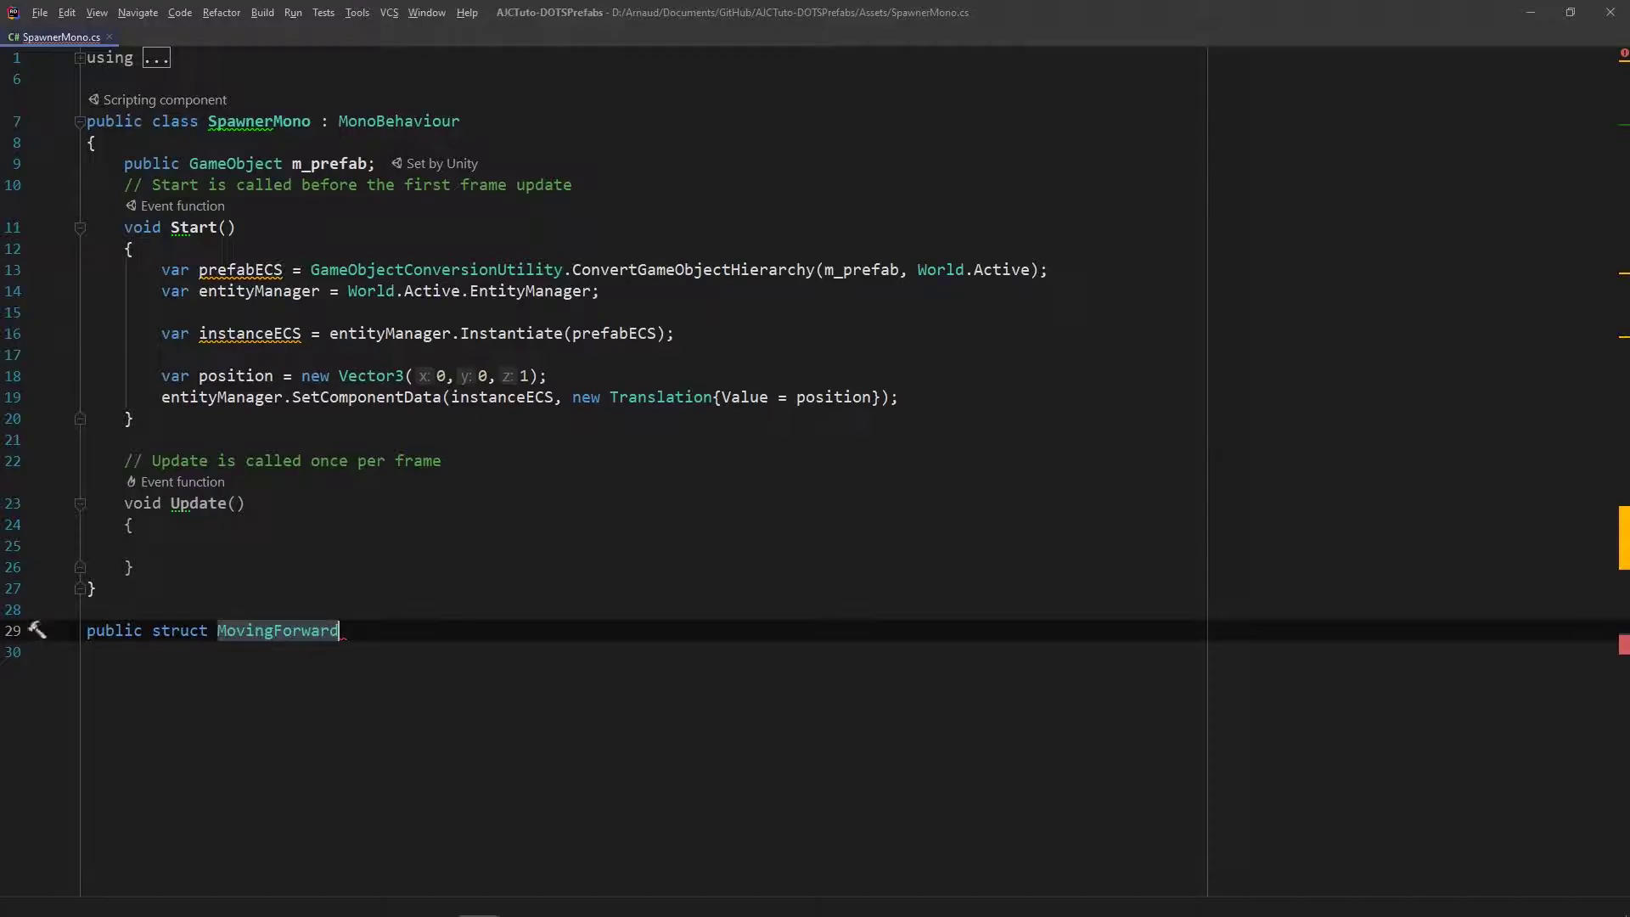
text( : I)
key(Return)
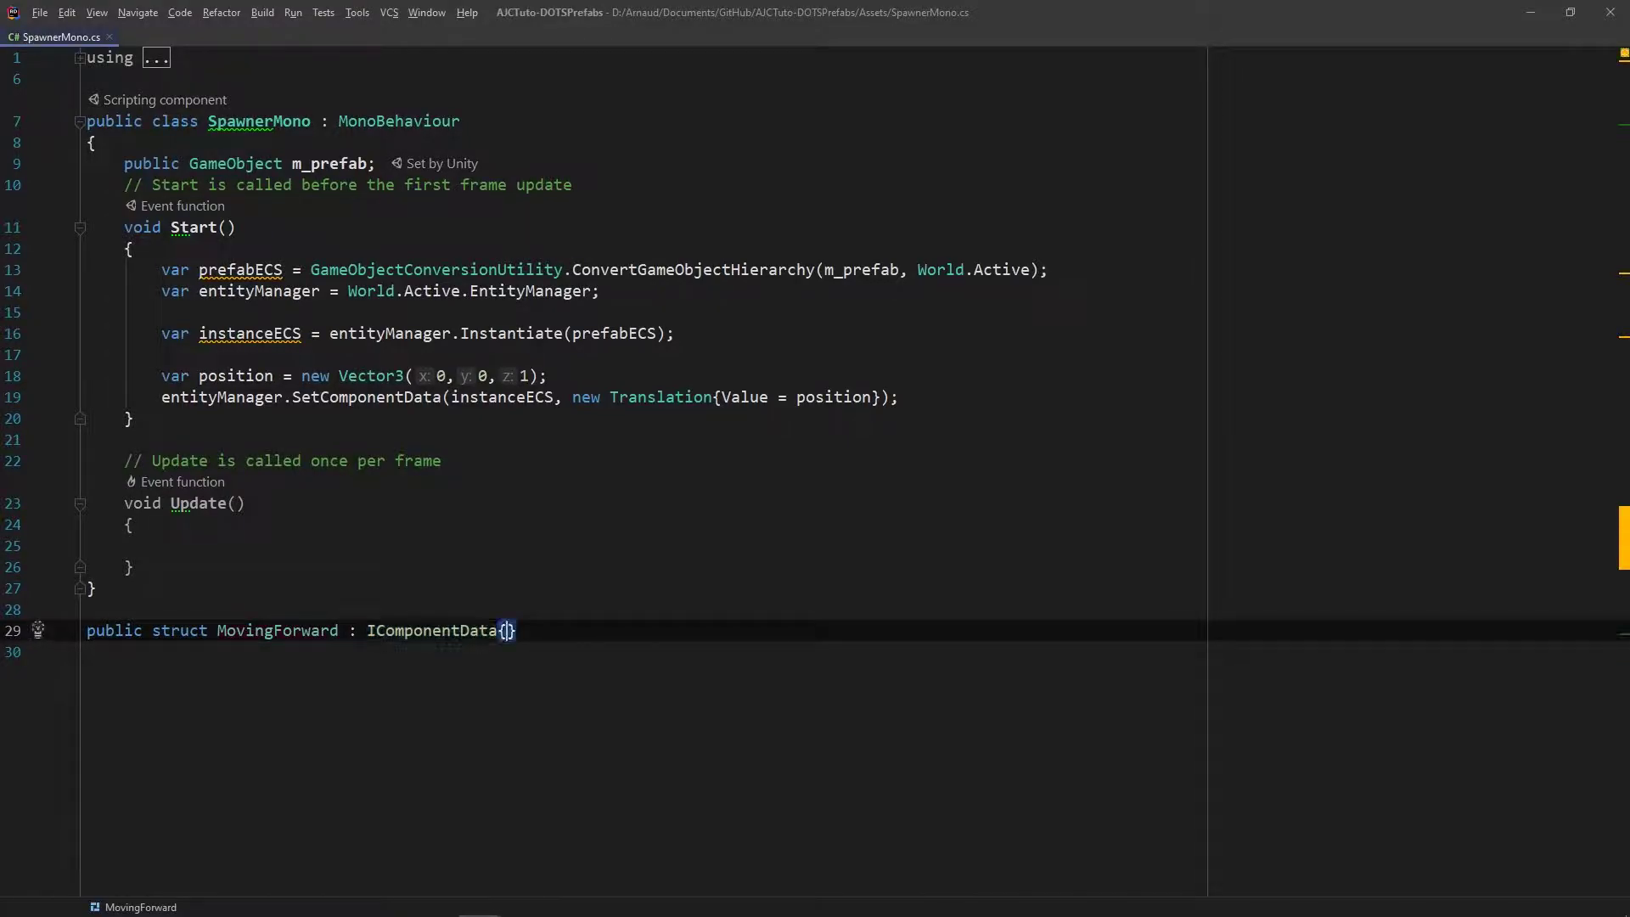
key(Return)
text({)
key(Return)
text(public fl)
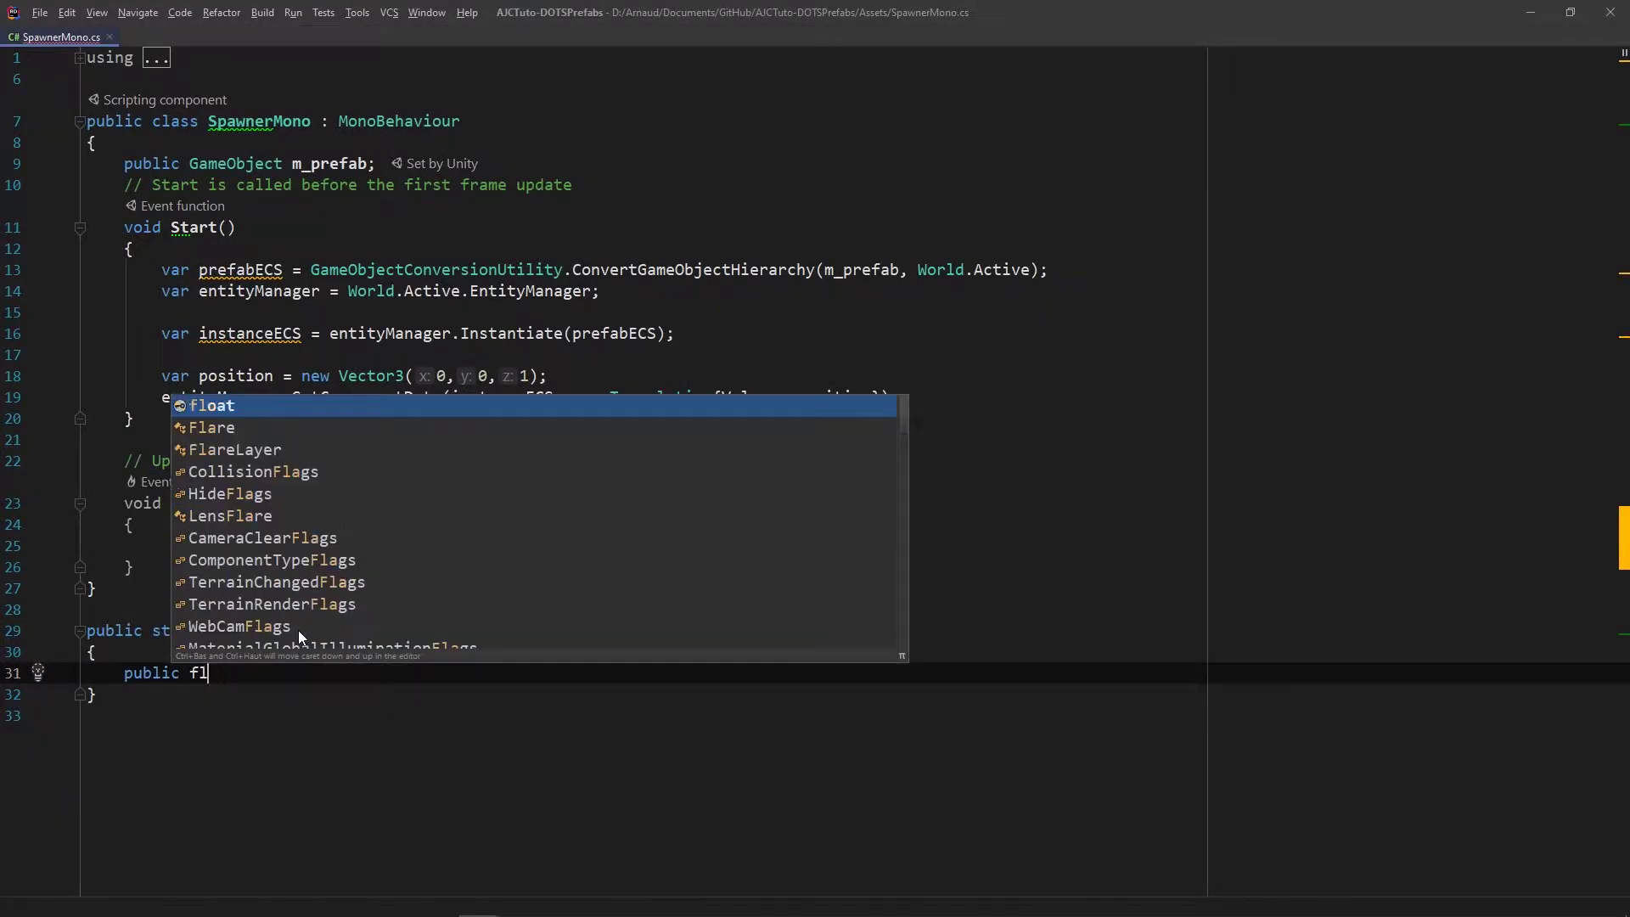
text(oat m_speed)
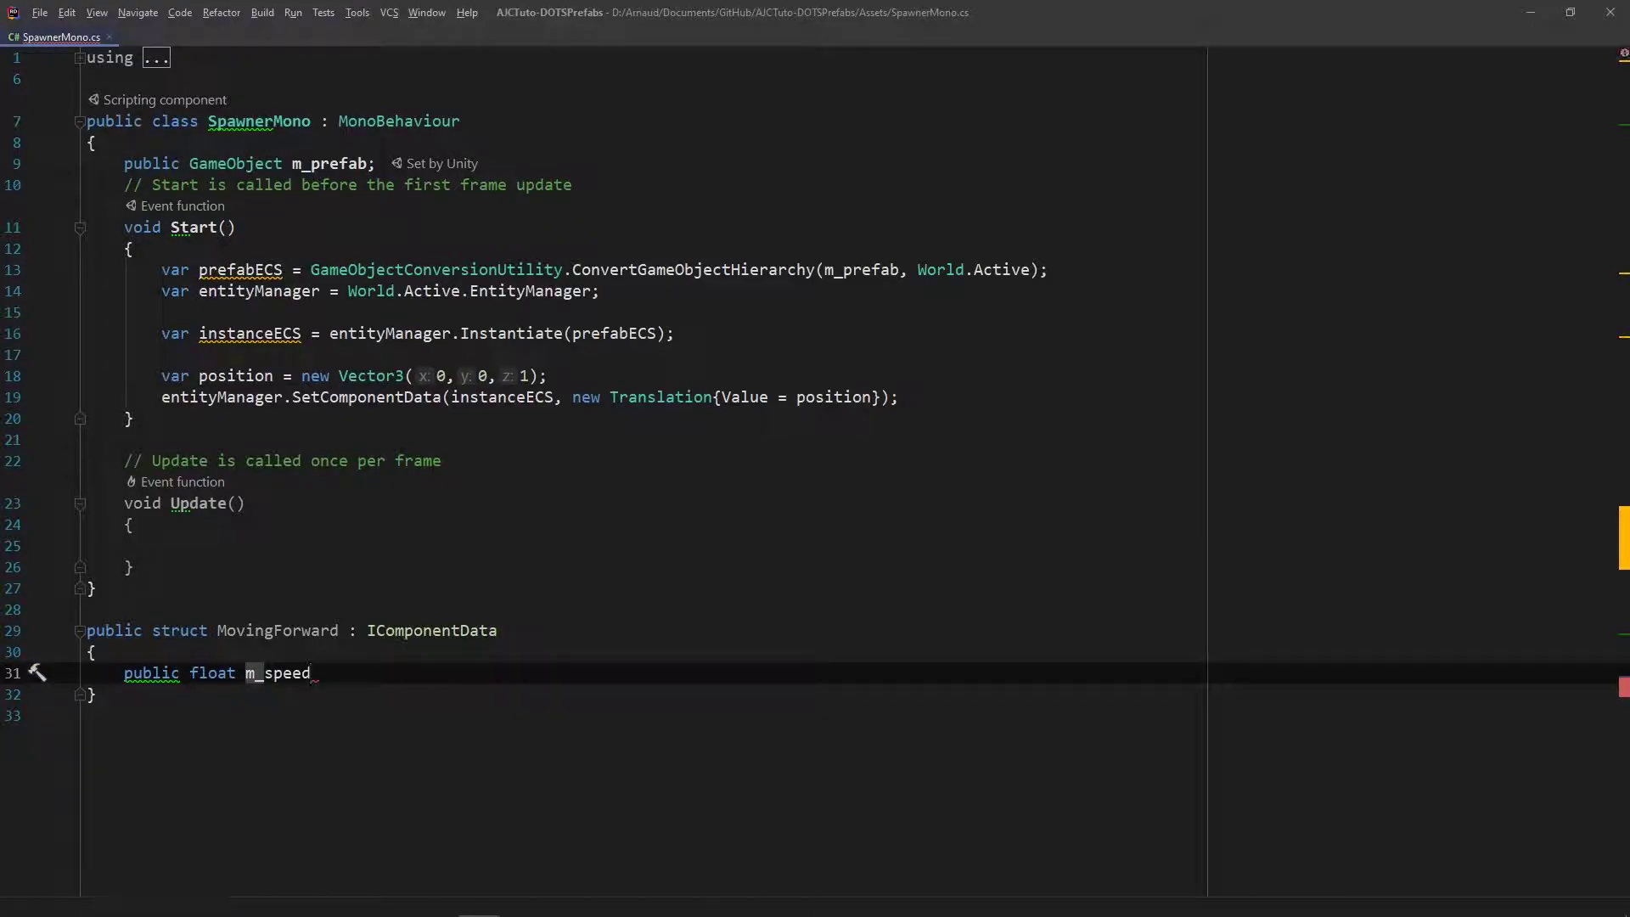
text(;)
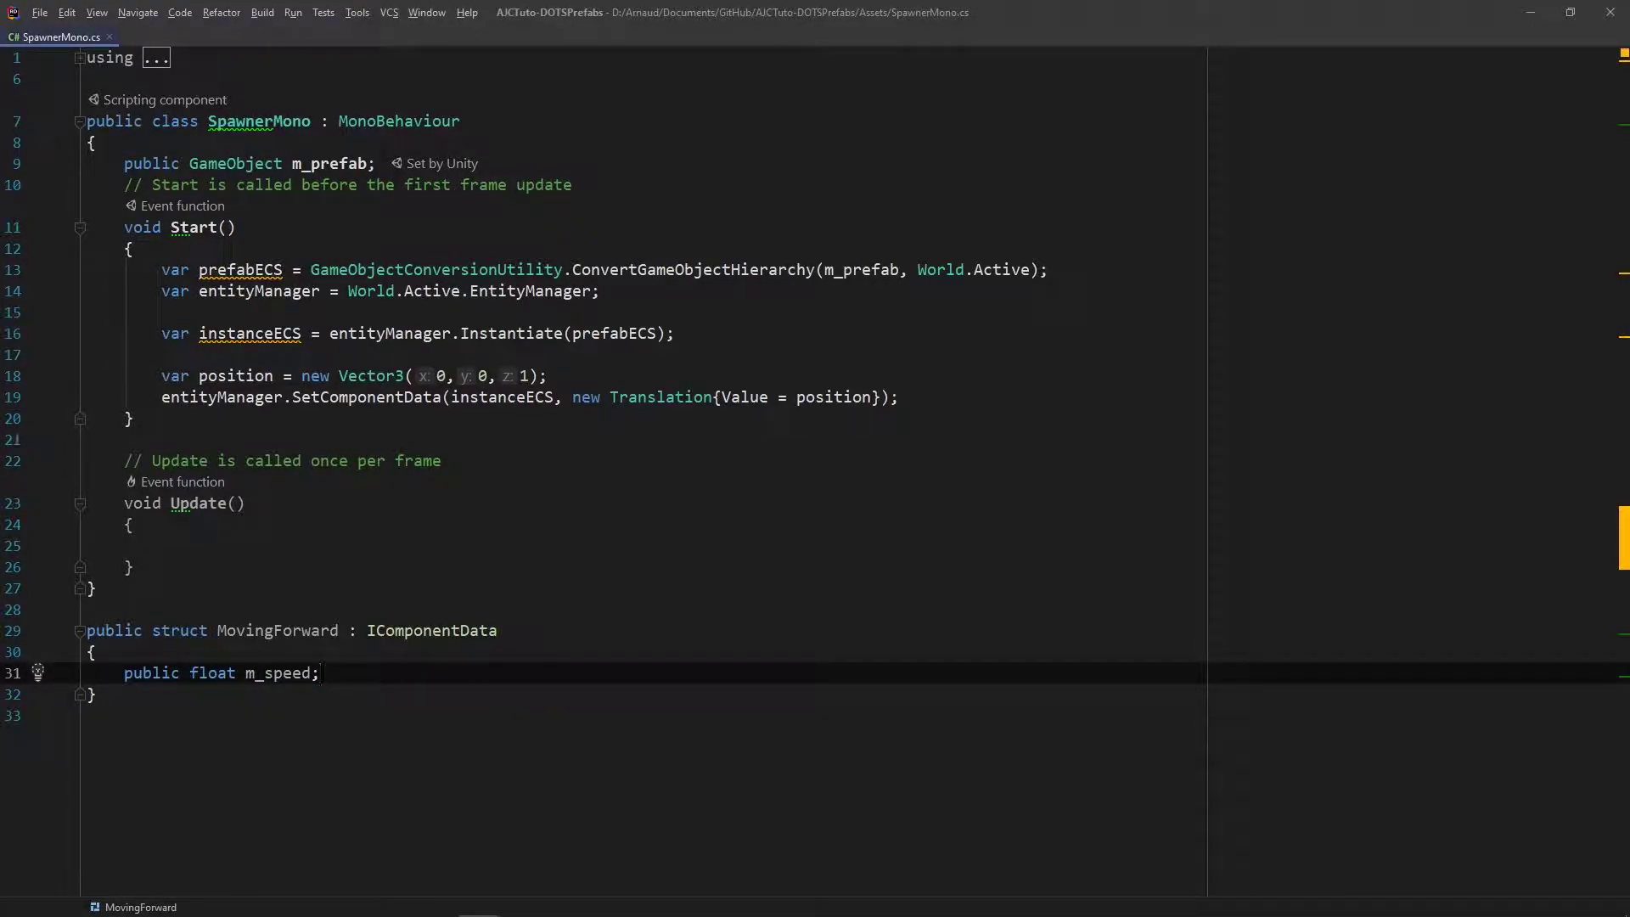
Begin an entityManager.AddComponentData call on instanceECS in Start()
click(898, 396)
key(Return)
text(en)
key(Return)
text(.a)
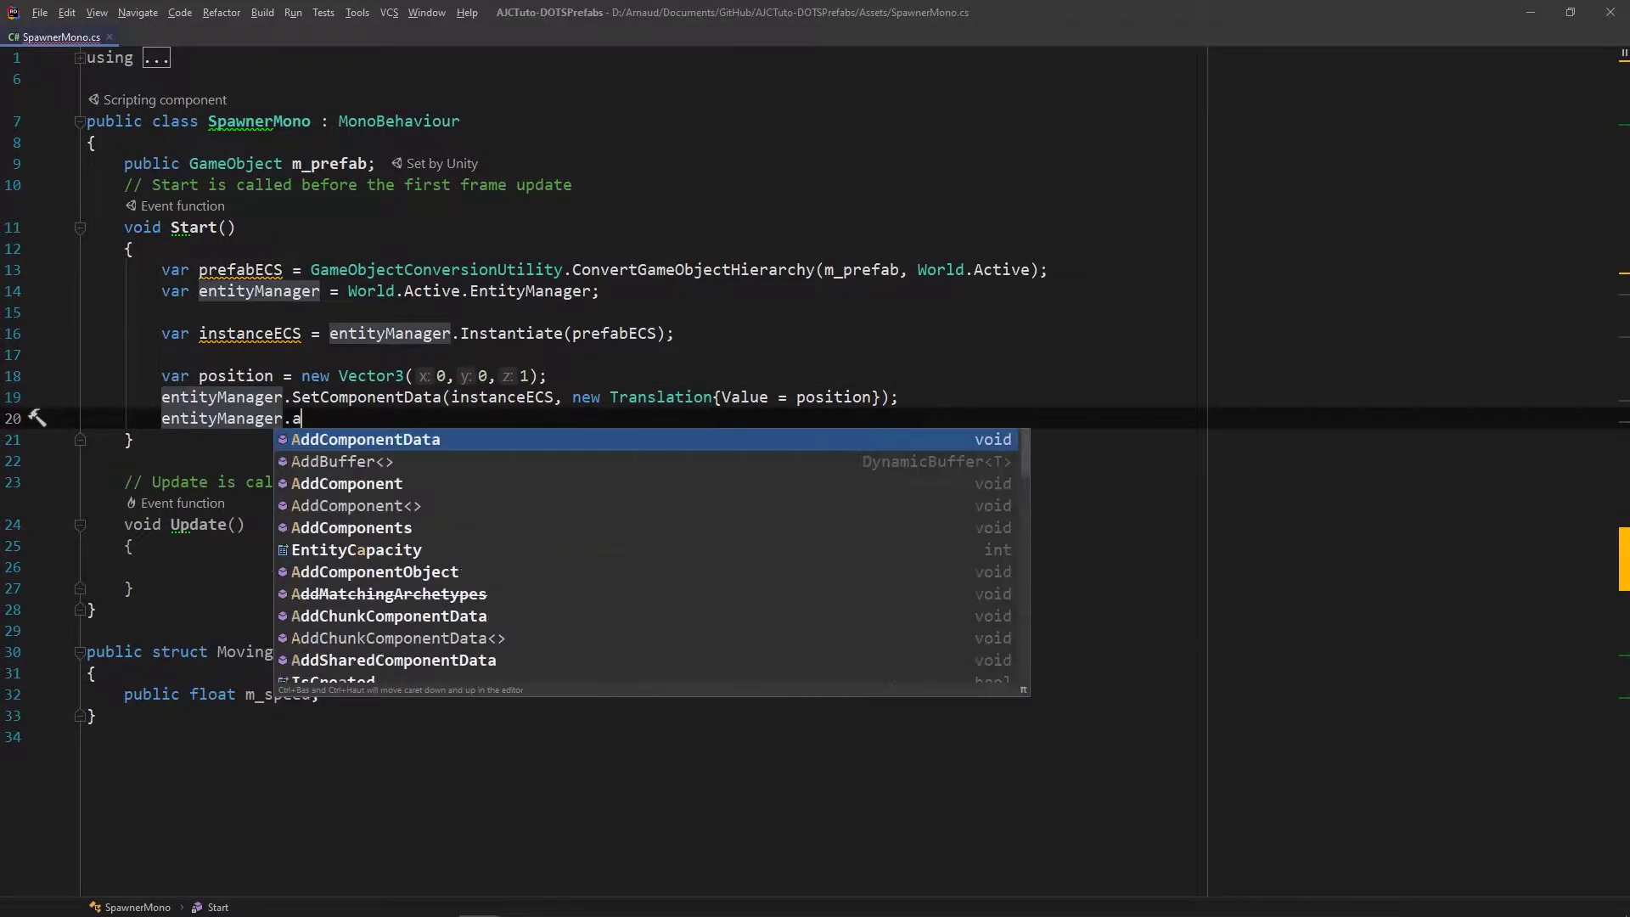
key(Return)
text(in );)
key(Return)
Pass new MovingForward { m_speed = 2f } to AddComponentData and add space at the file end
text(, )
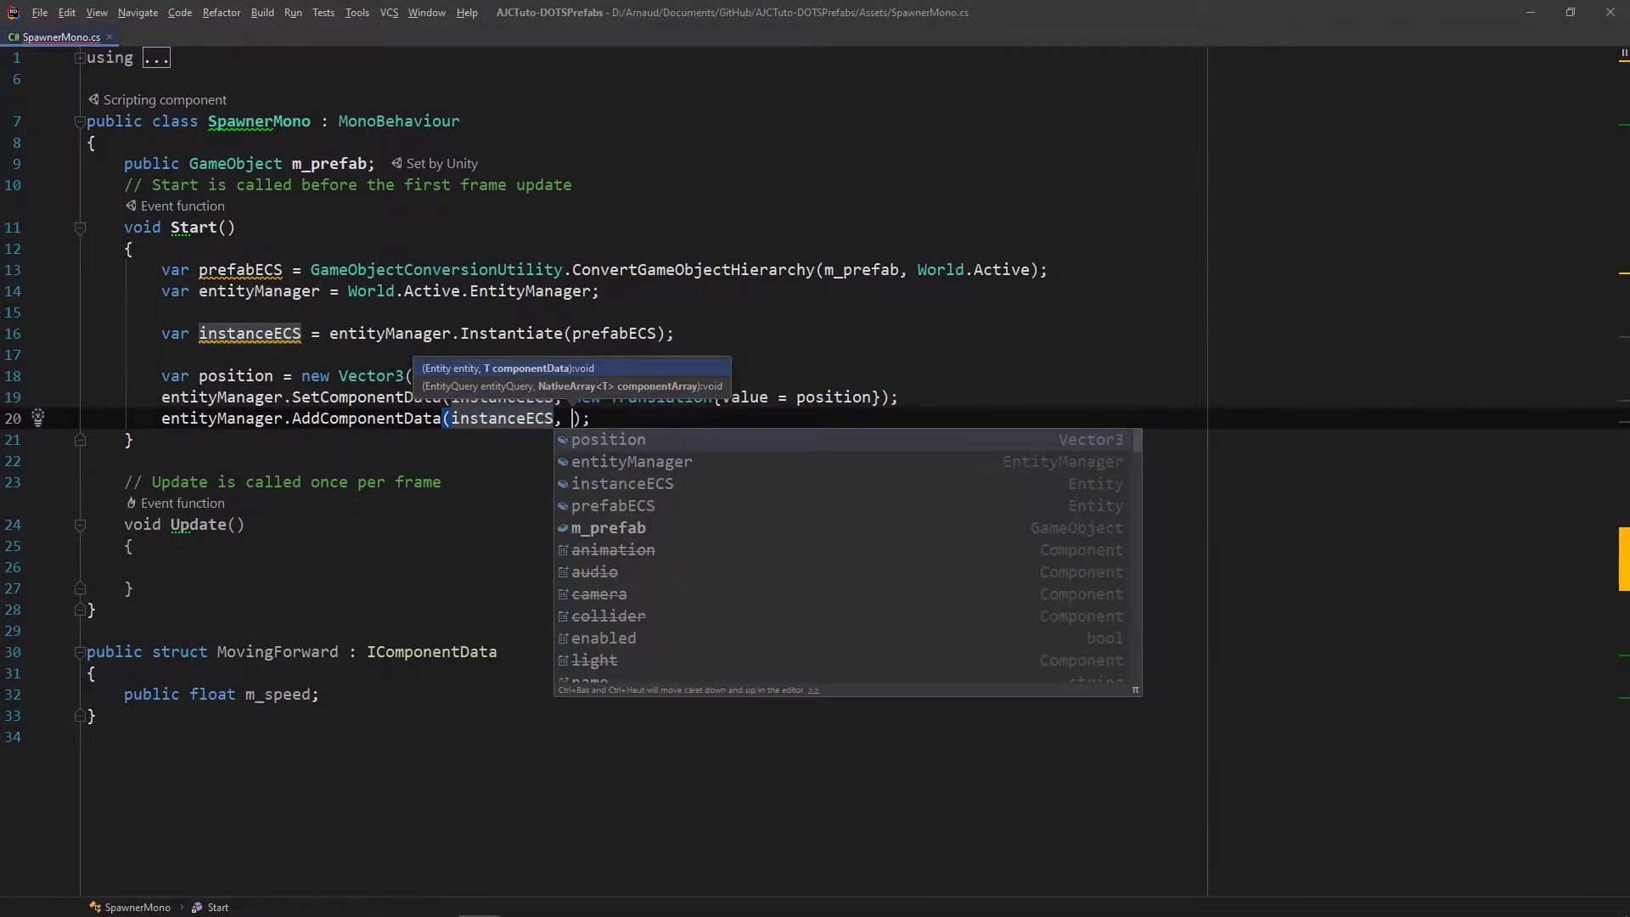
text(new Mo)
key(Down)
key(Down)
key(Down)
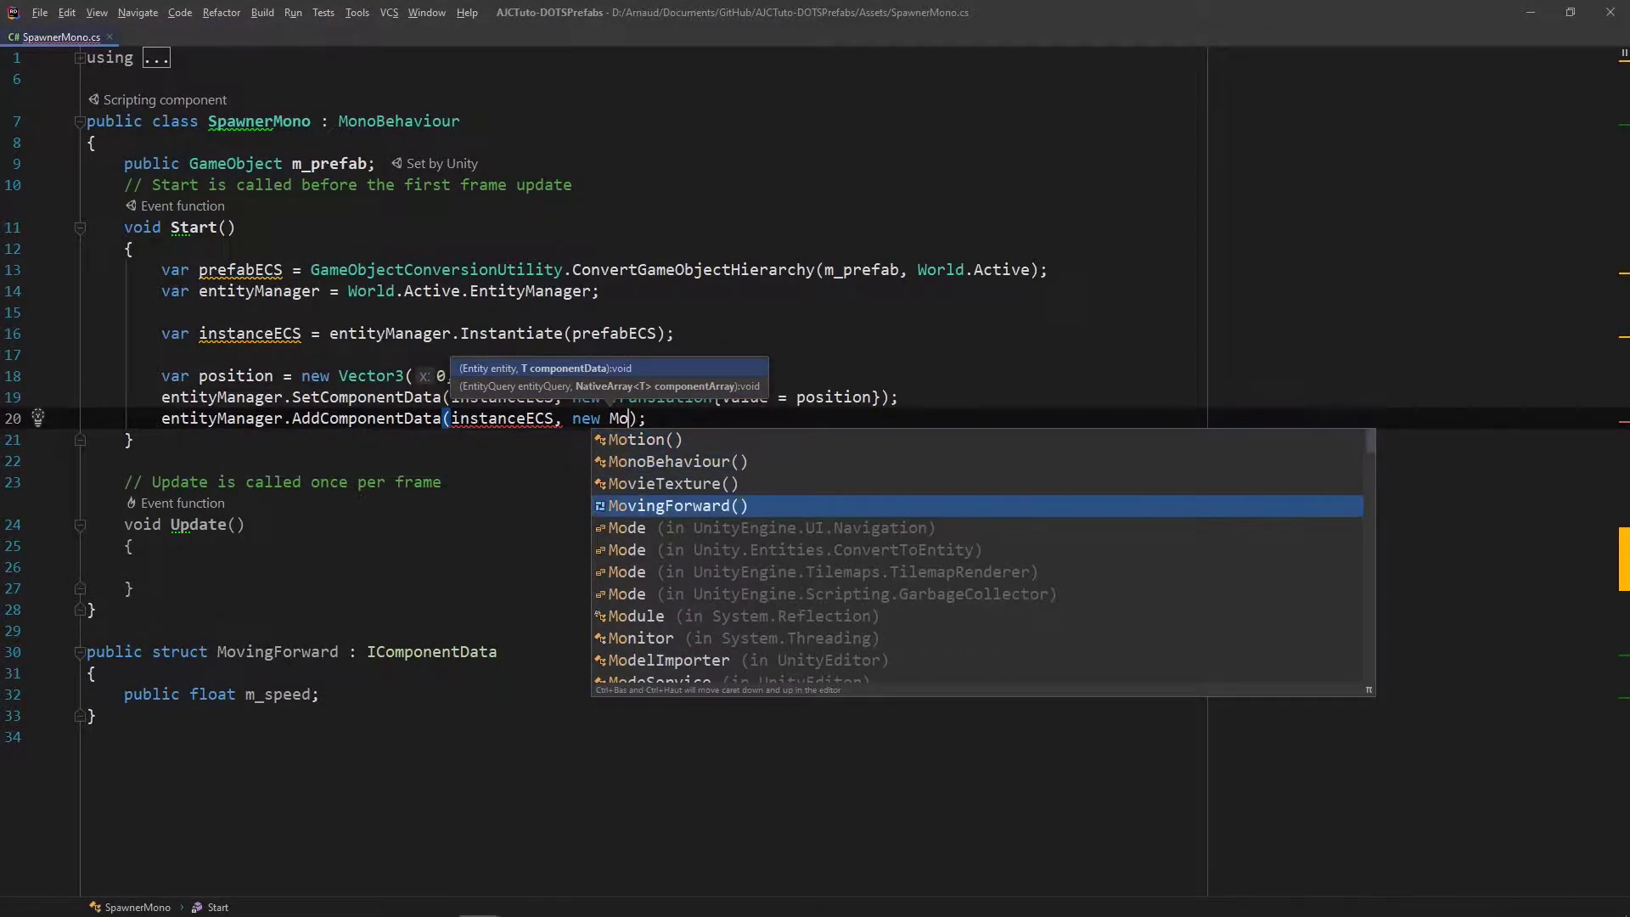
key(Return)
key(BackSpace)
text({ )
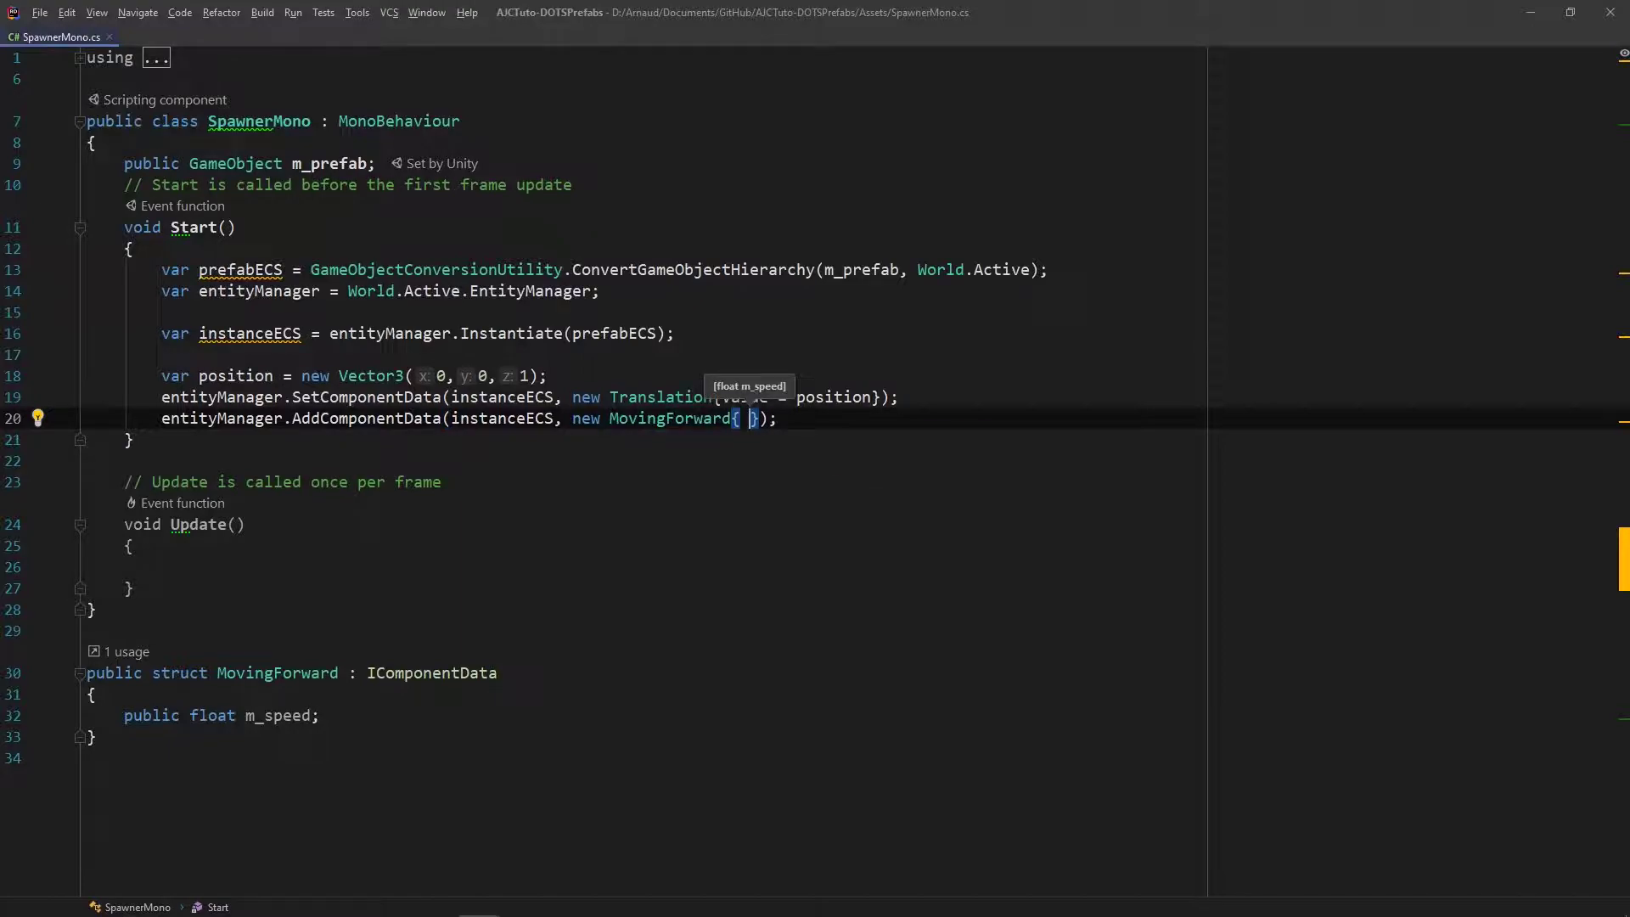
text(m)
key(Return)
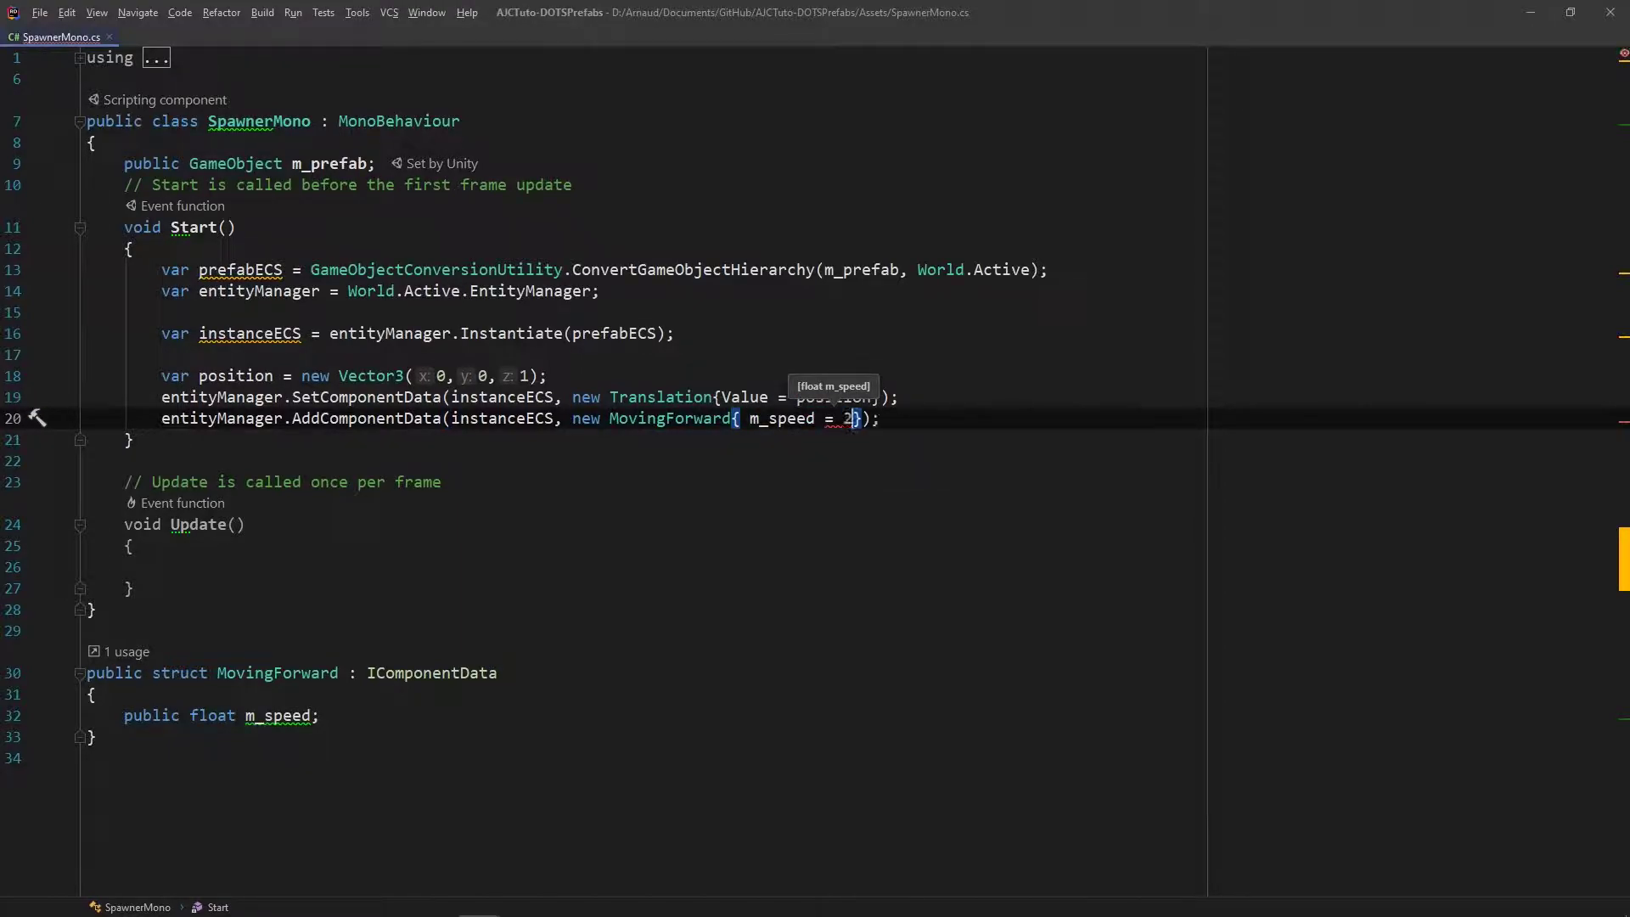
text(f)
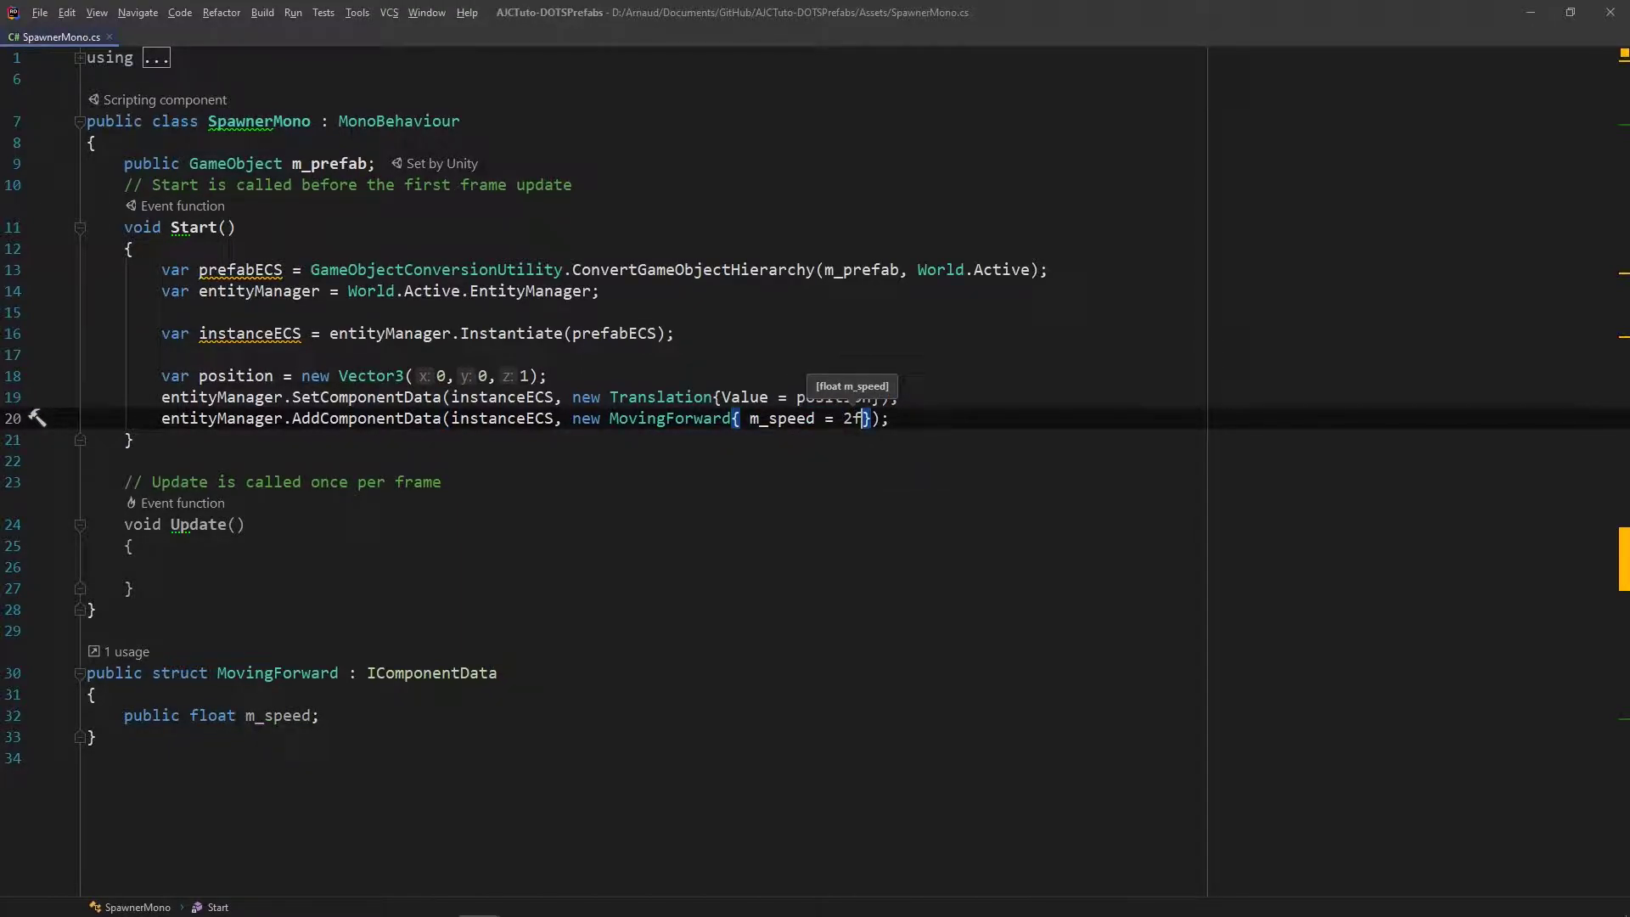
key(Down)
key(Down)
key(Down)
key(Down)
key(Down)
key(Down)
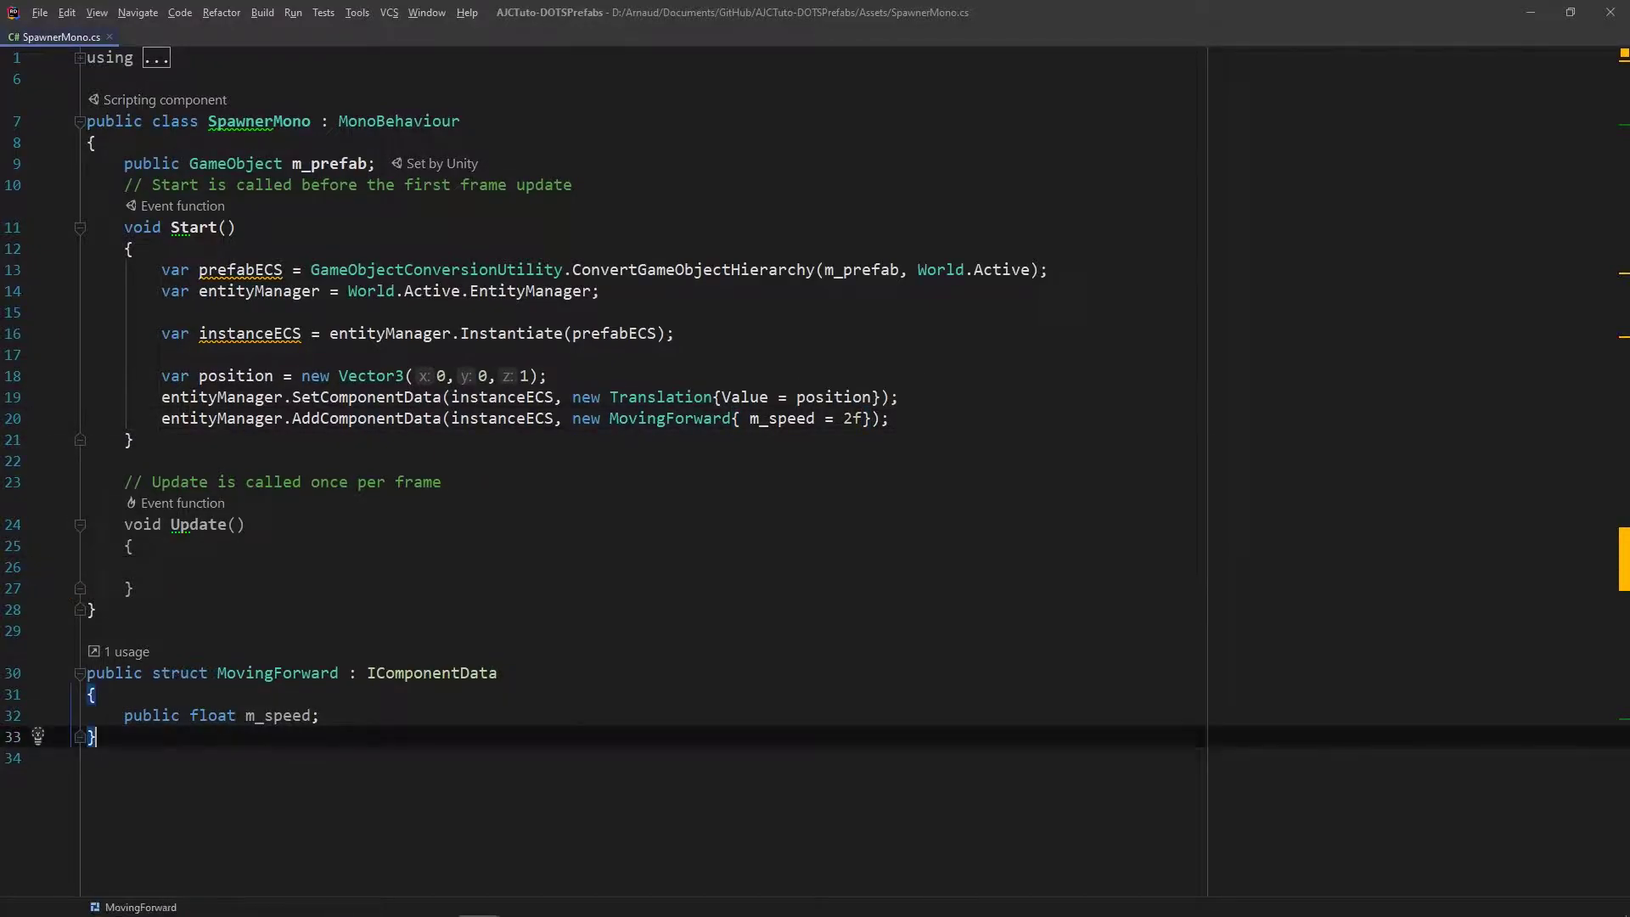
key(Down)
key(Return)
key(Return)
key(Return)
key(Return)
key(Return)
key(Return)
Declare a MovingForwardSystem class deriving from ComponentSystem with an empty OnUpdate override
click(86, 588)
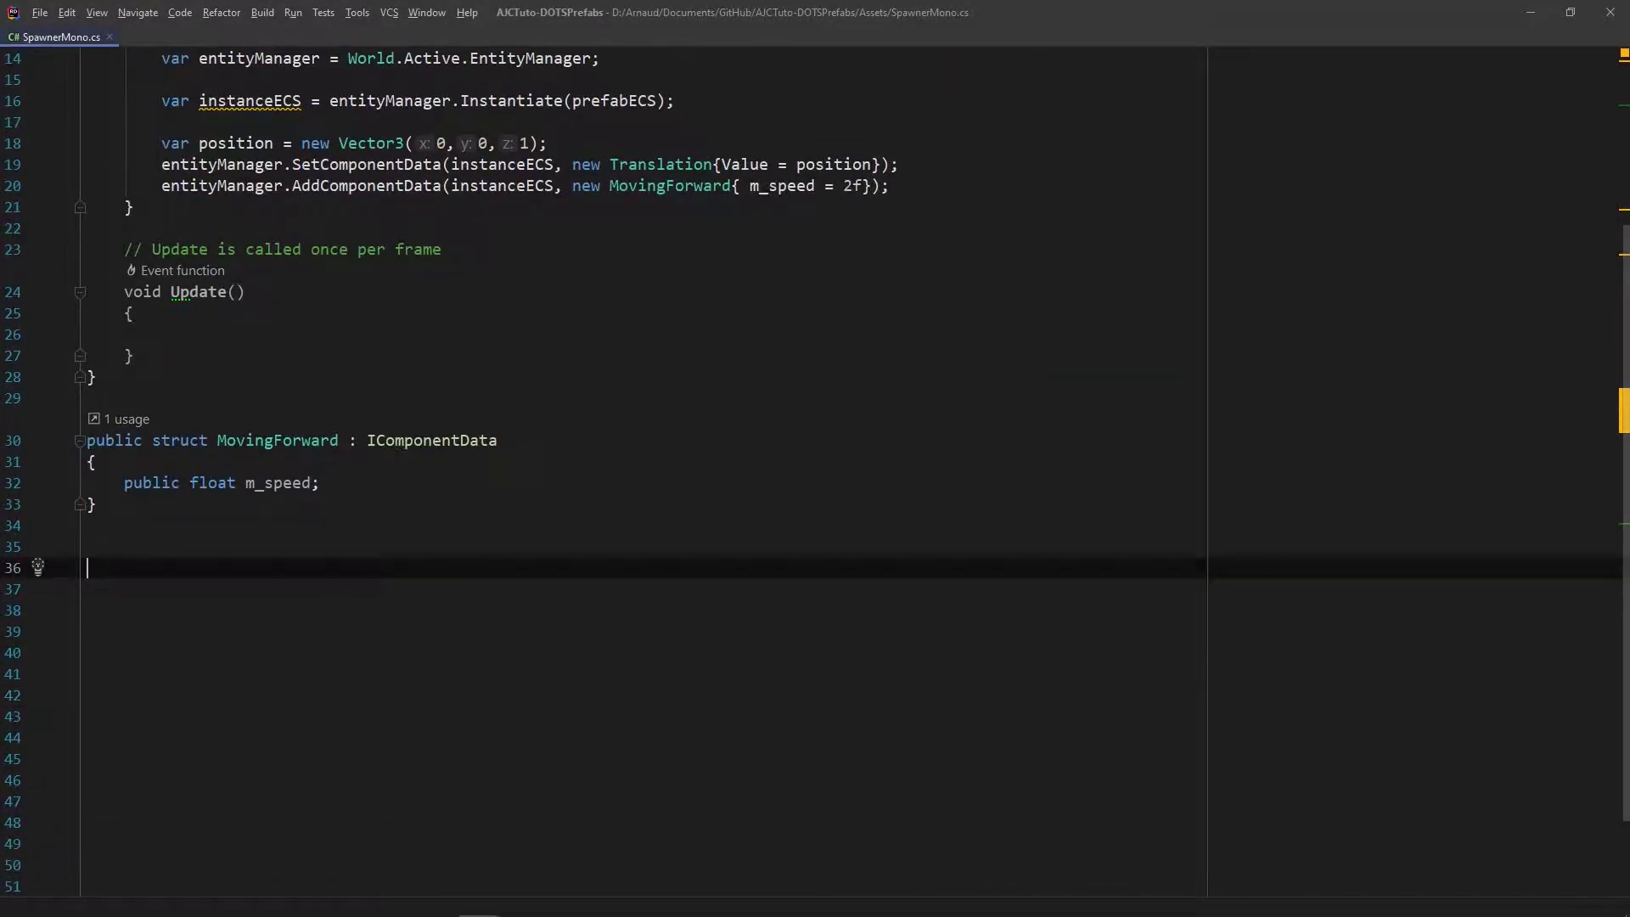
text(public class MovingFor)
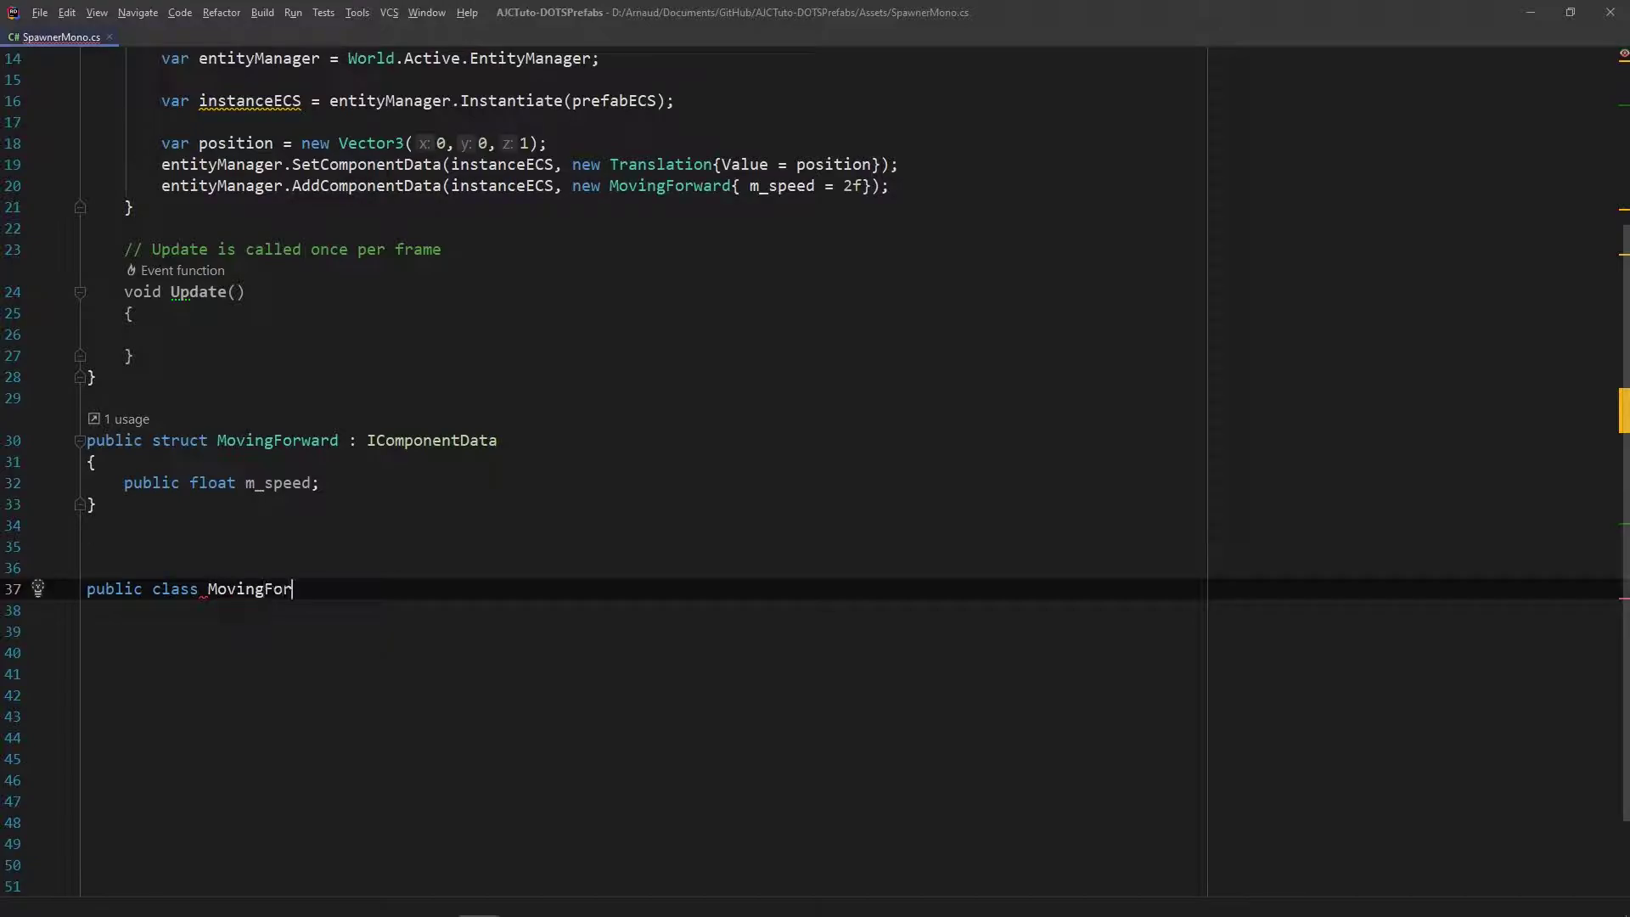
text(wardSystem : C)
key(Return)
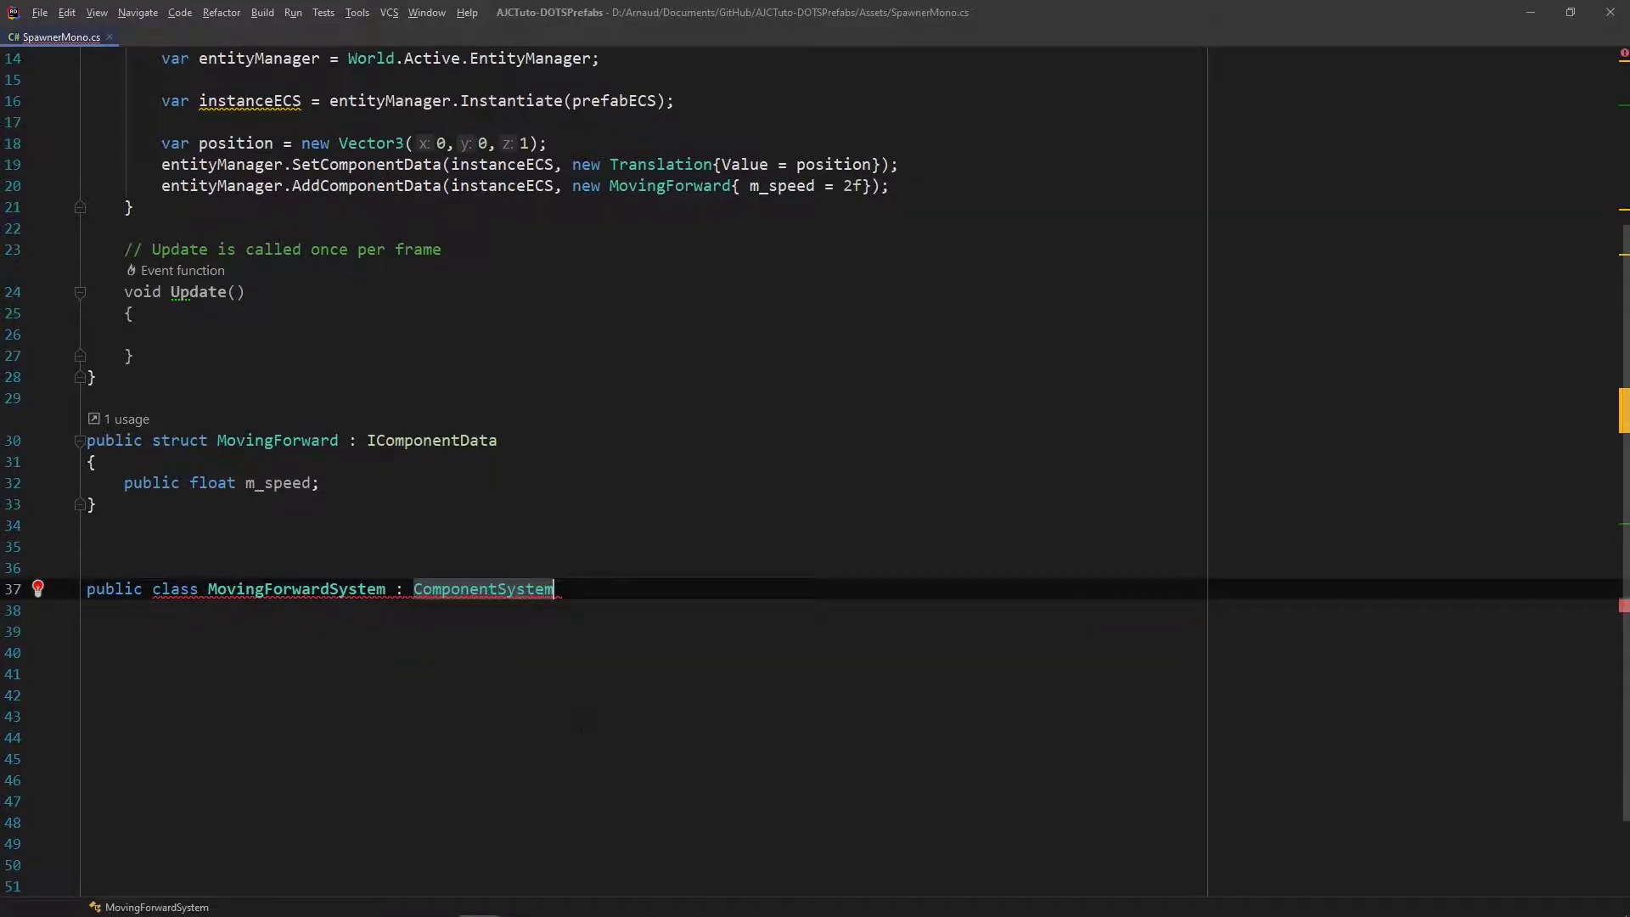
key(Return)
text({)
key(Return)
click(488, 589)
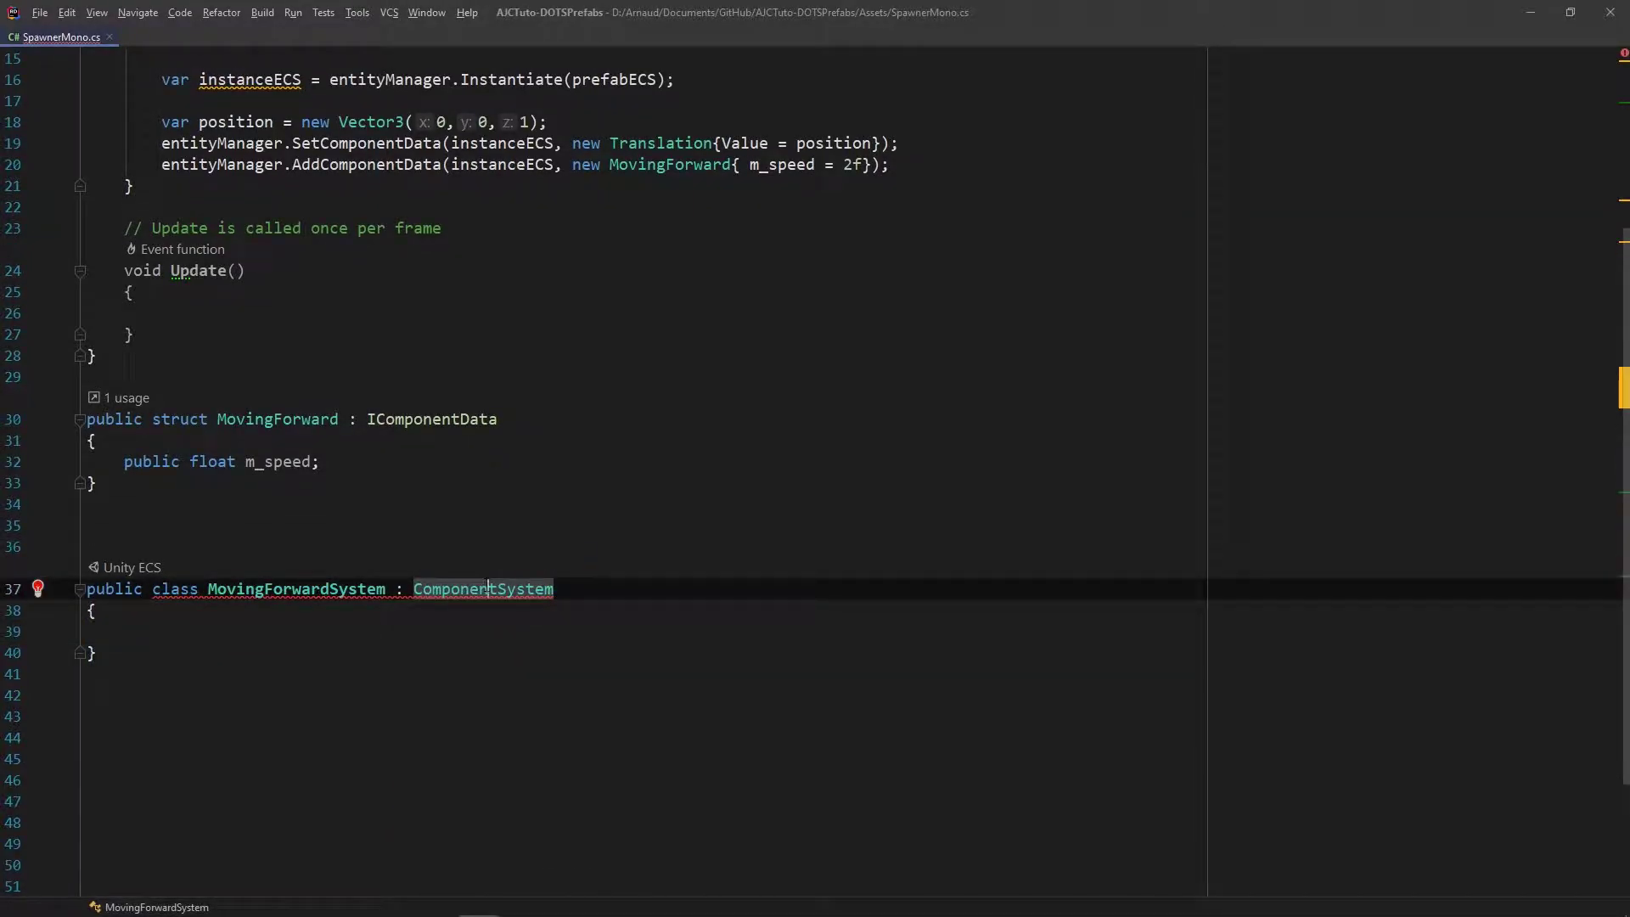
key(alt+Return)
key(Return)
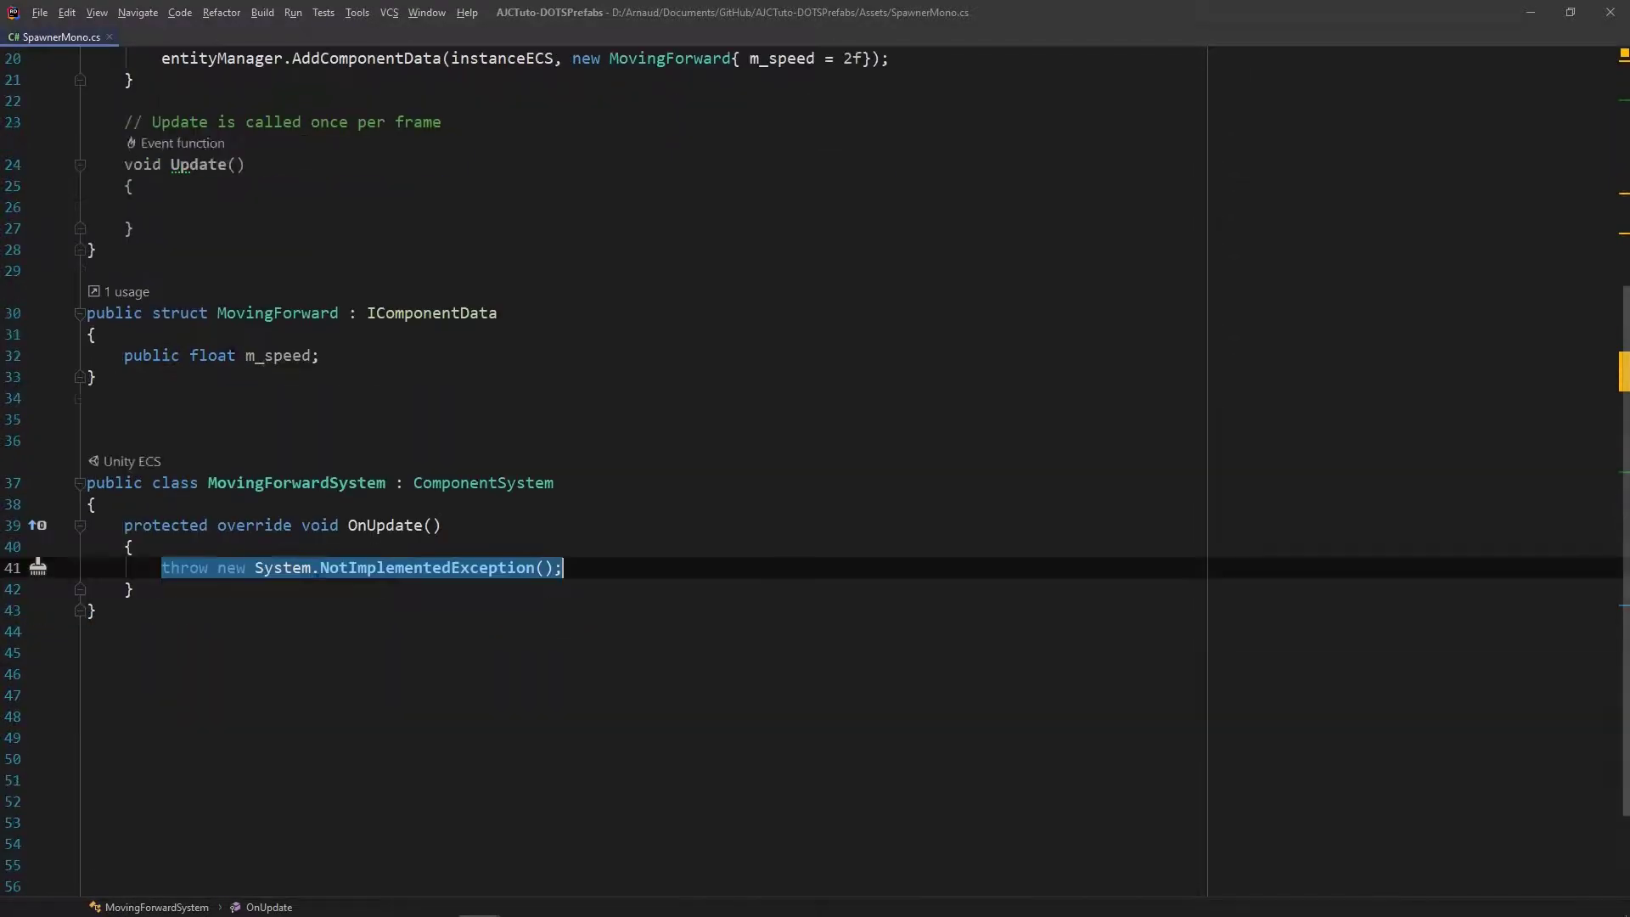
key(BackSpace)
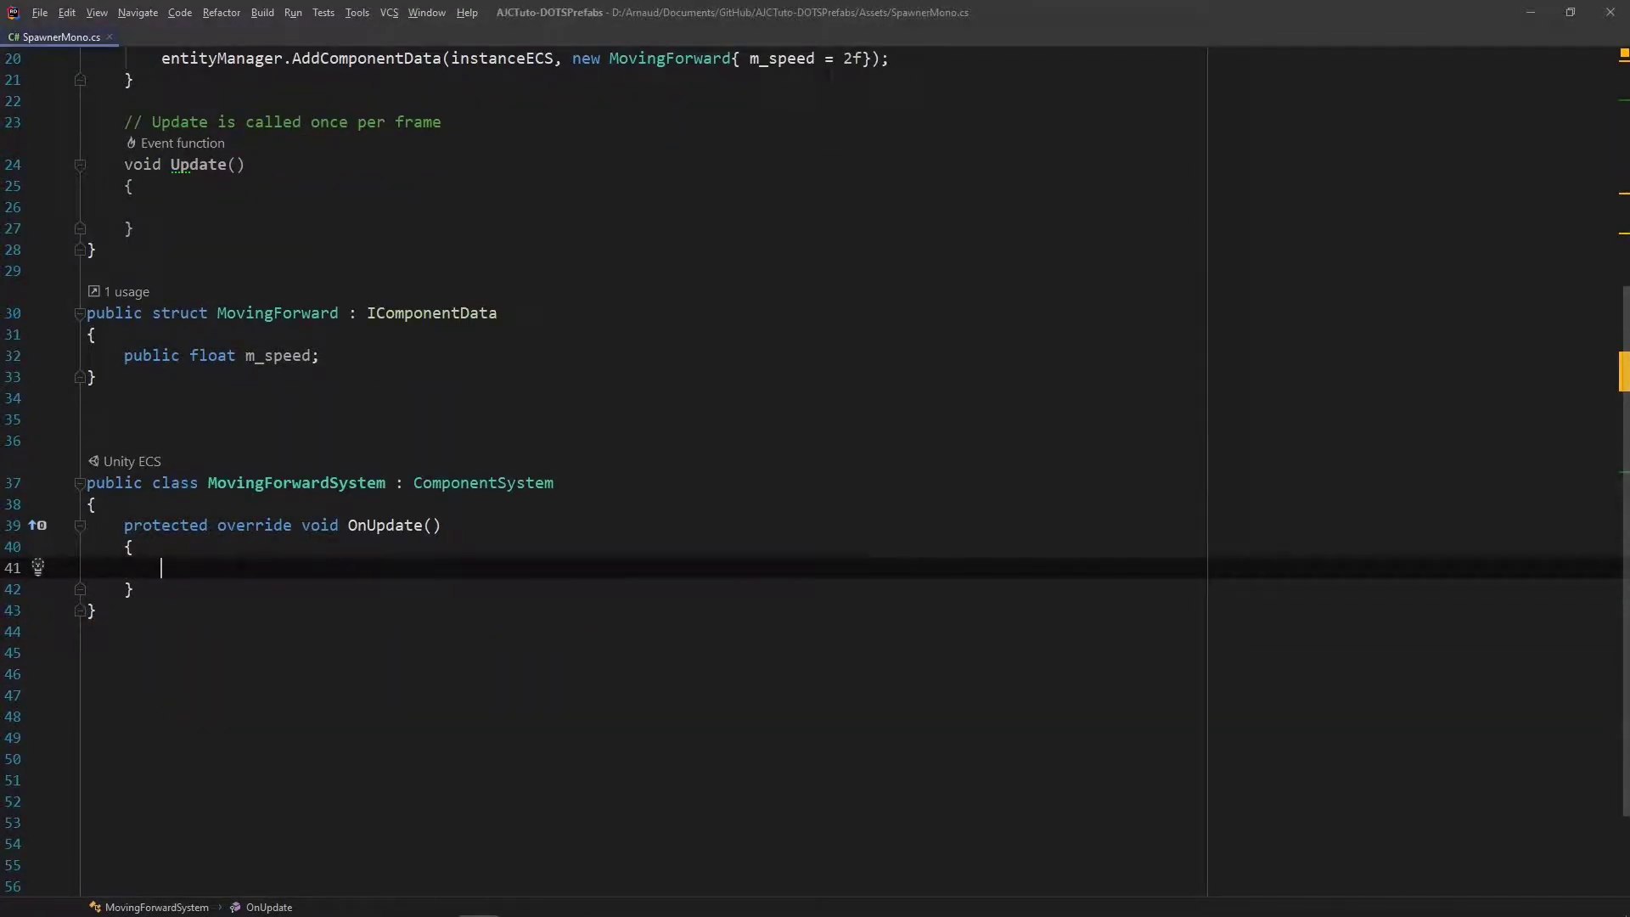
In OnUpdate, start an Entities.WithAll<MovingForward>().ForEach query
text(Enti)
key(Return)
text(.WithA)
key(Return)
key(BackSpace)
text(<)
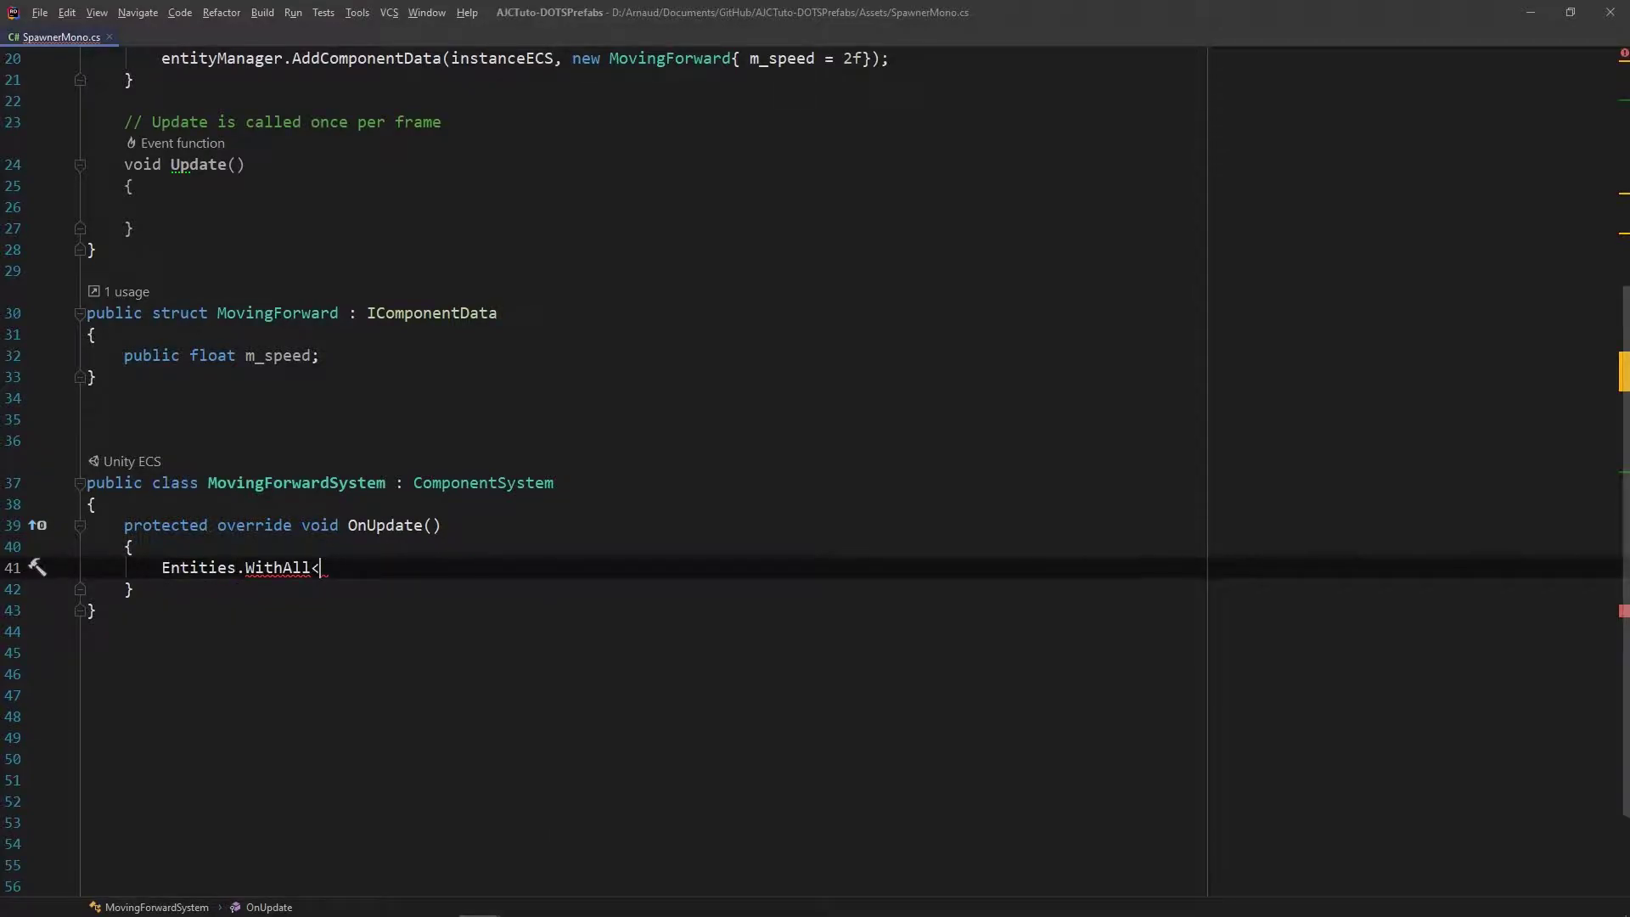
text(Mov)
key(Return)
text(>().For)
key(Return)
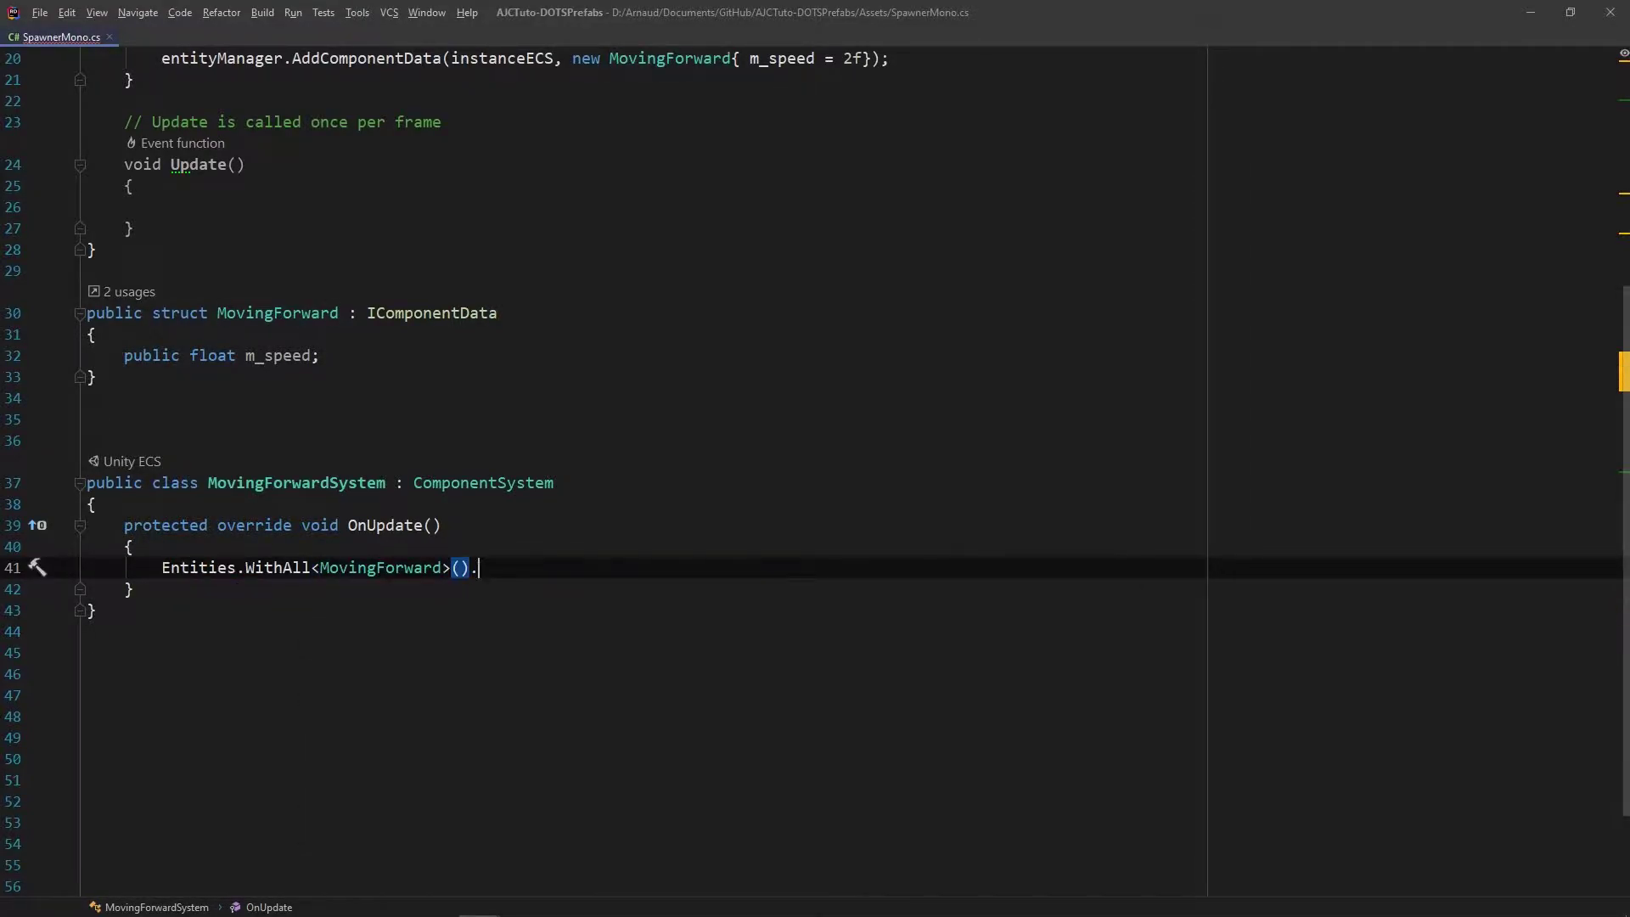
Give the ForEach lambda parameters Entity _entity, ref Translation _translation and ref MovingForward _forward
text(ForEach((ent));)
key(Return)
text(_)
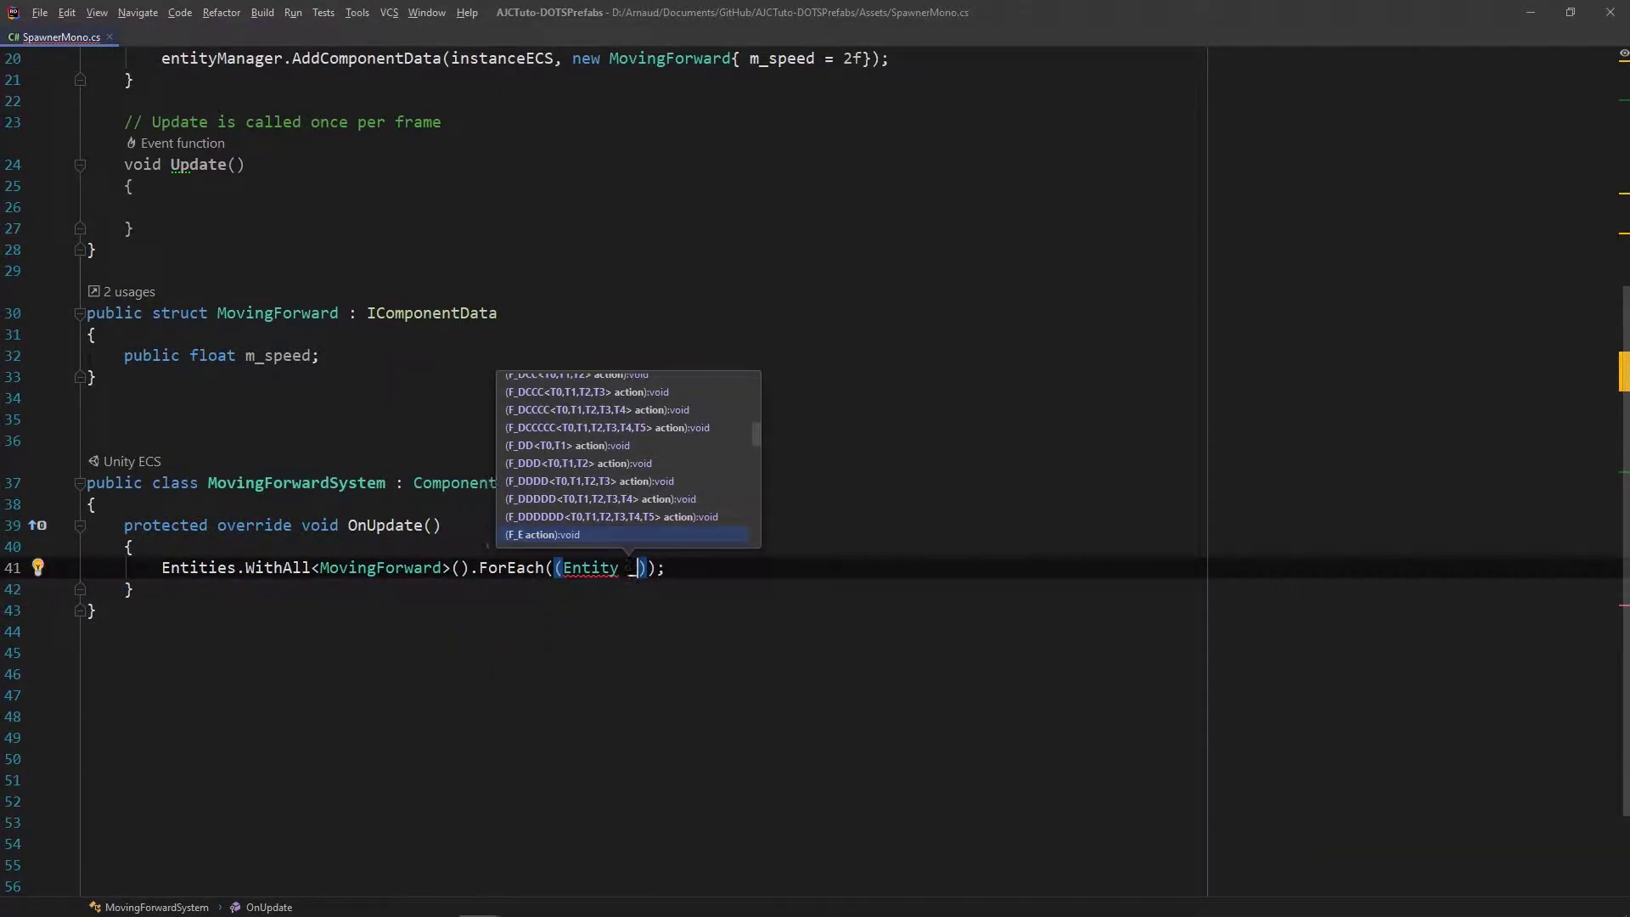
text(entity, )
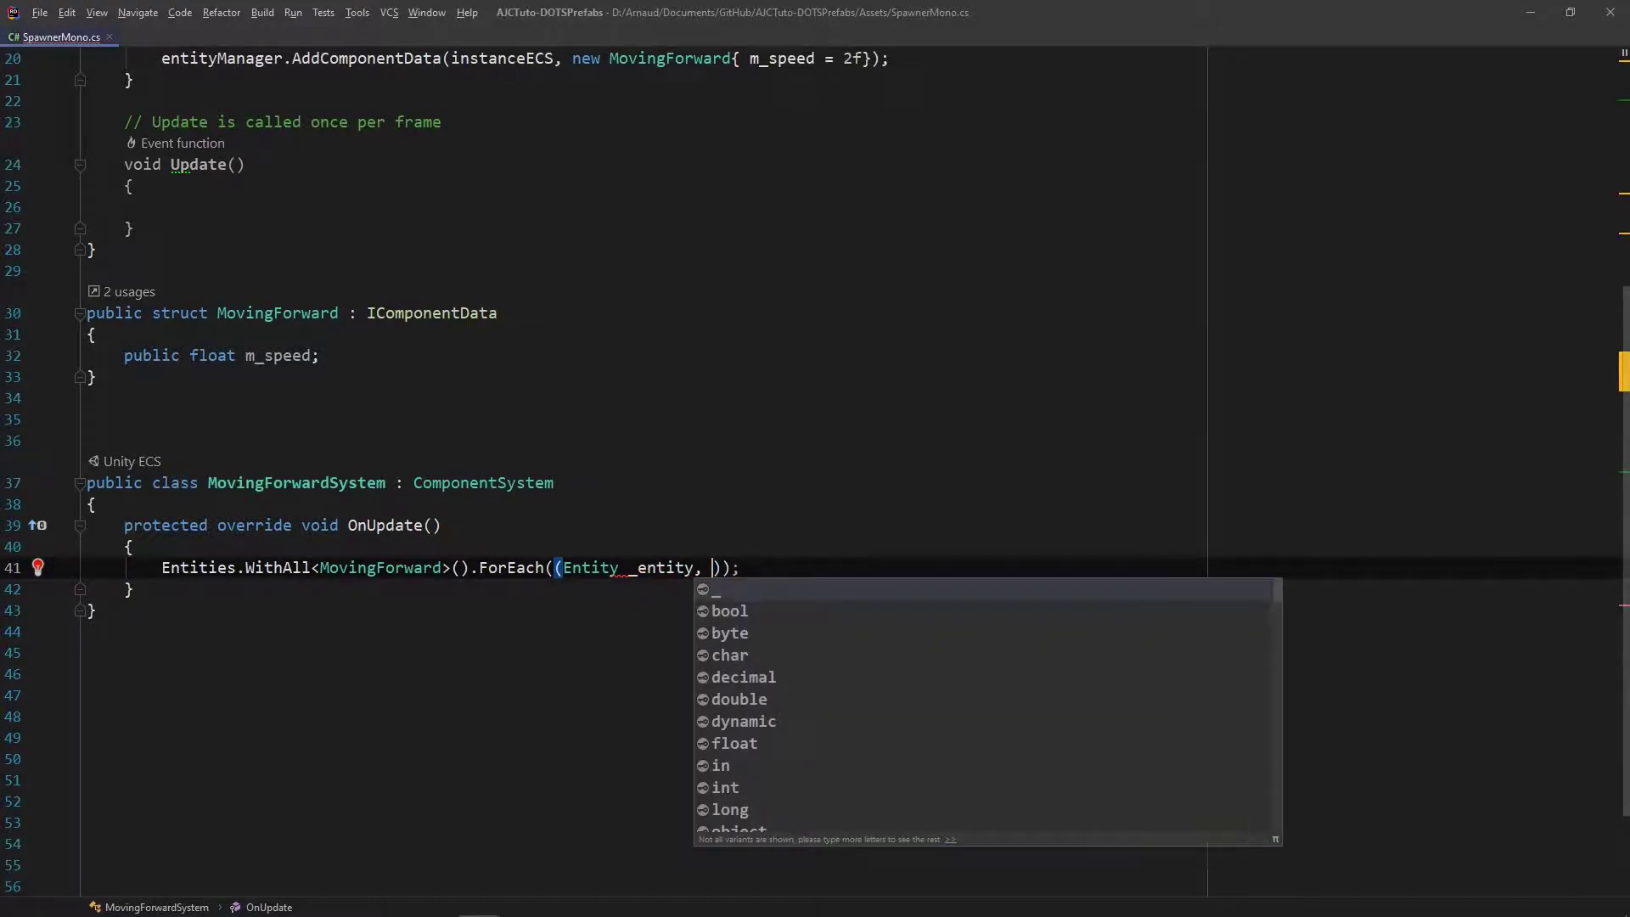
text(Tra)
key(Return)
text(_t)
key(Return)
click(712, 567)
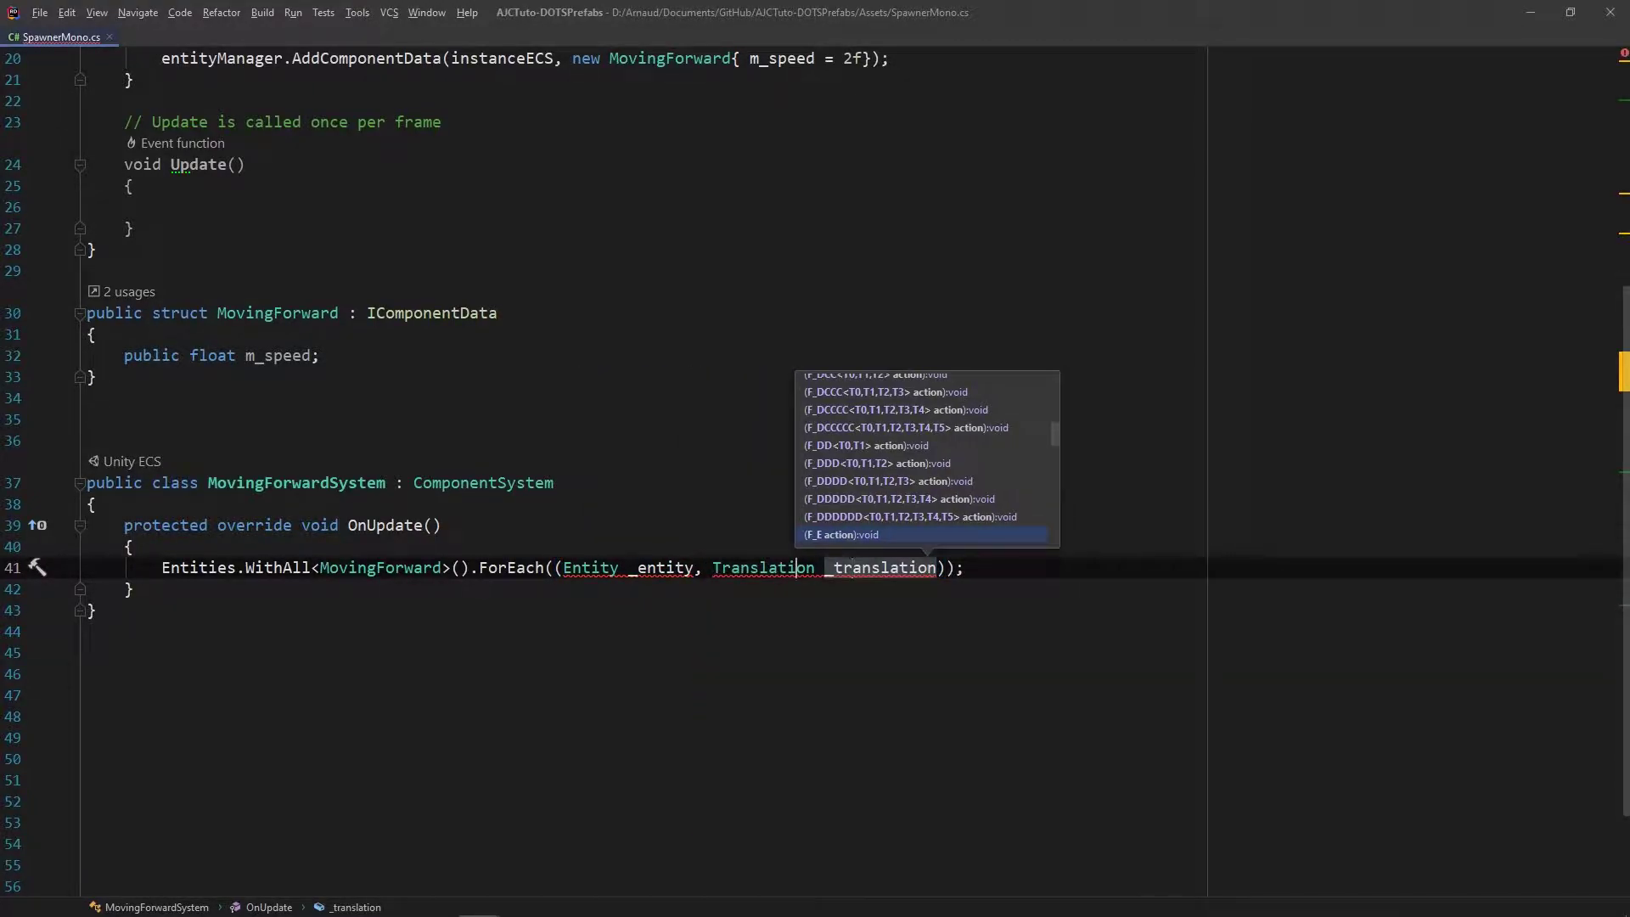
text(ref)
click(974, 567)
text(, ref )
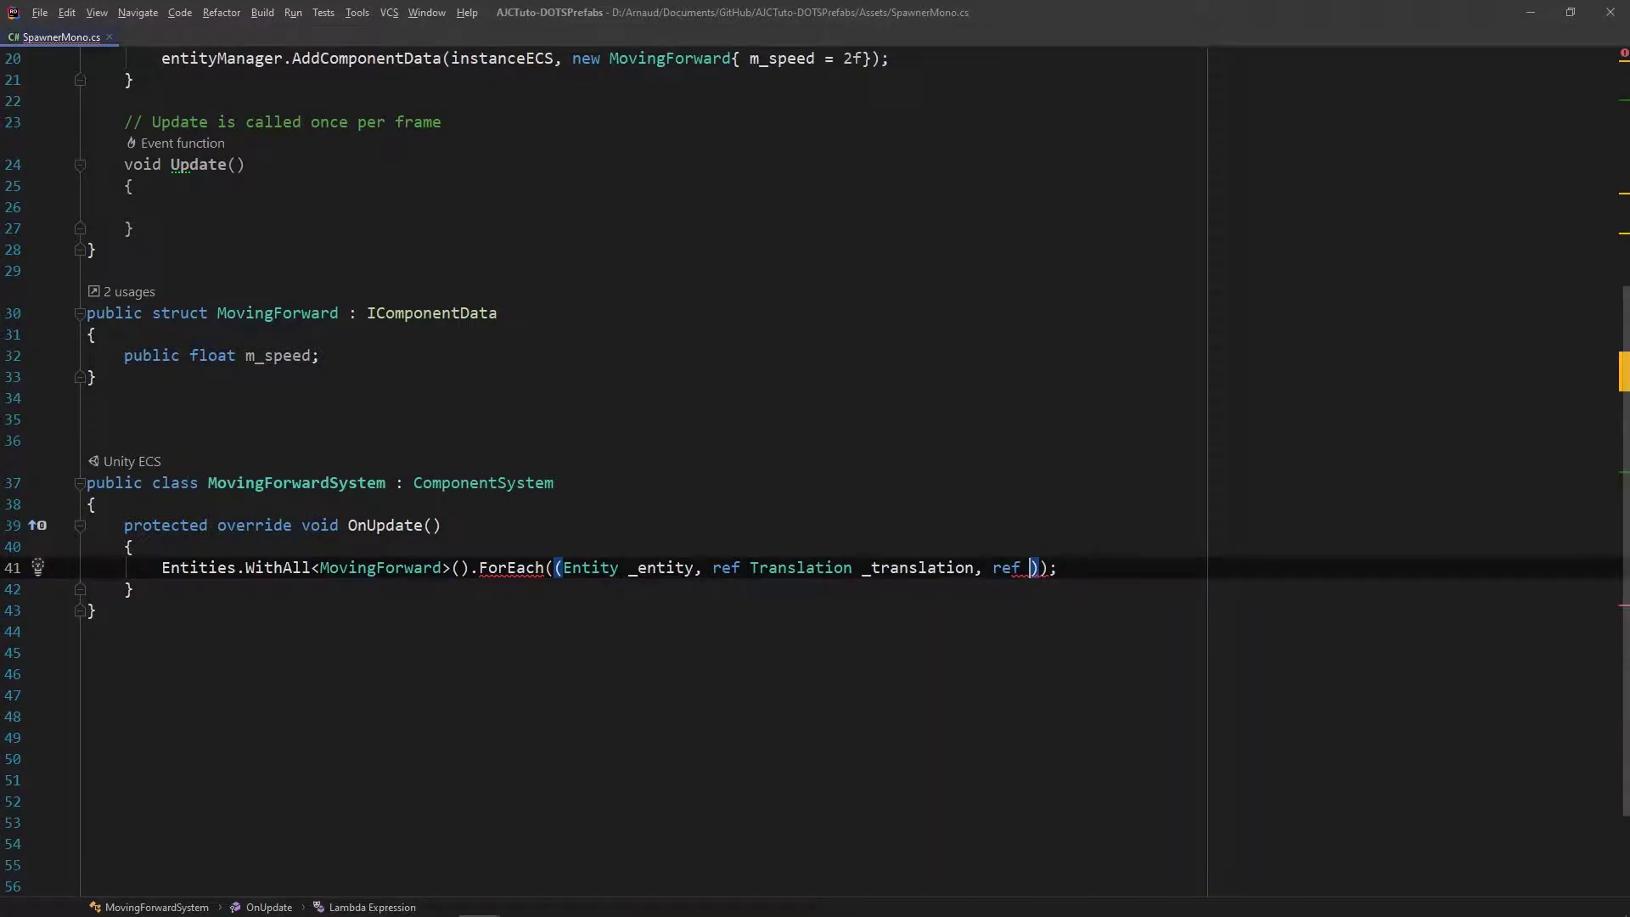
text(Movi)
key(Return)
text(_)
key(Return)
In the lambda body, update _translation.Value with Vector3.forward * _forward.m_speed
text())
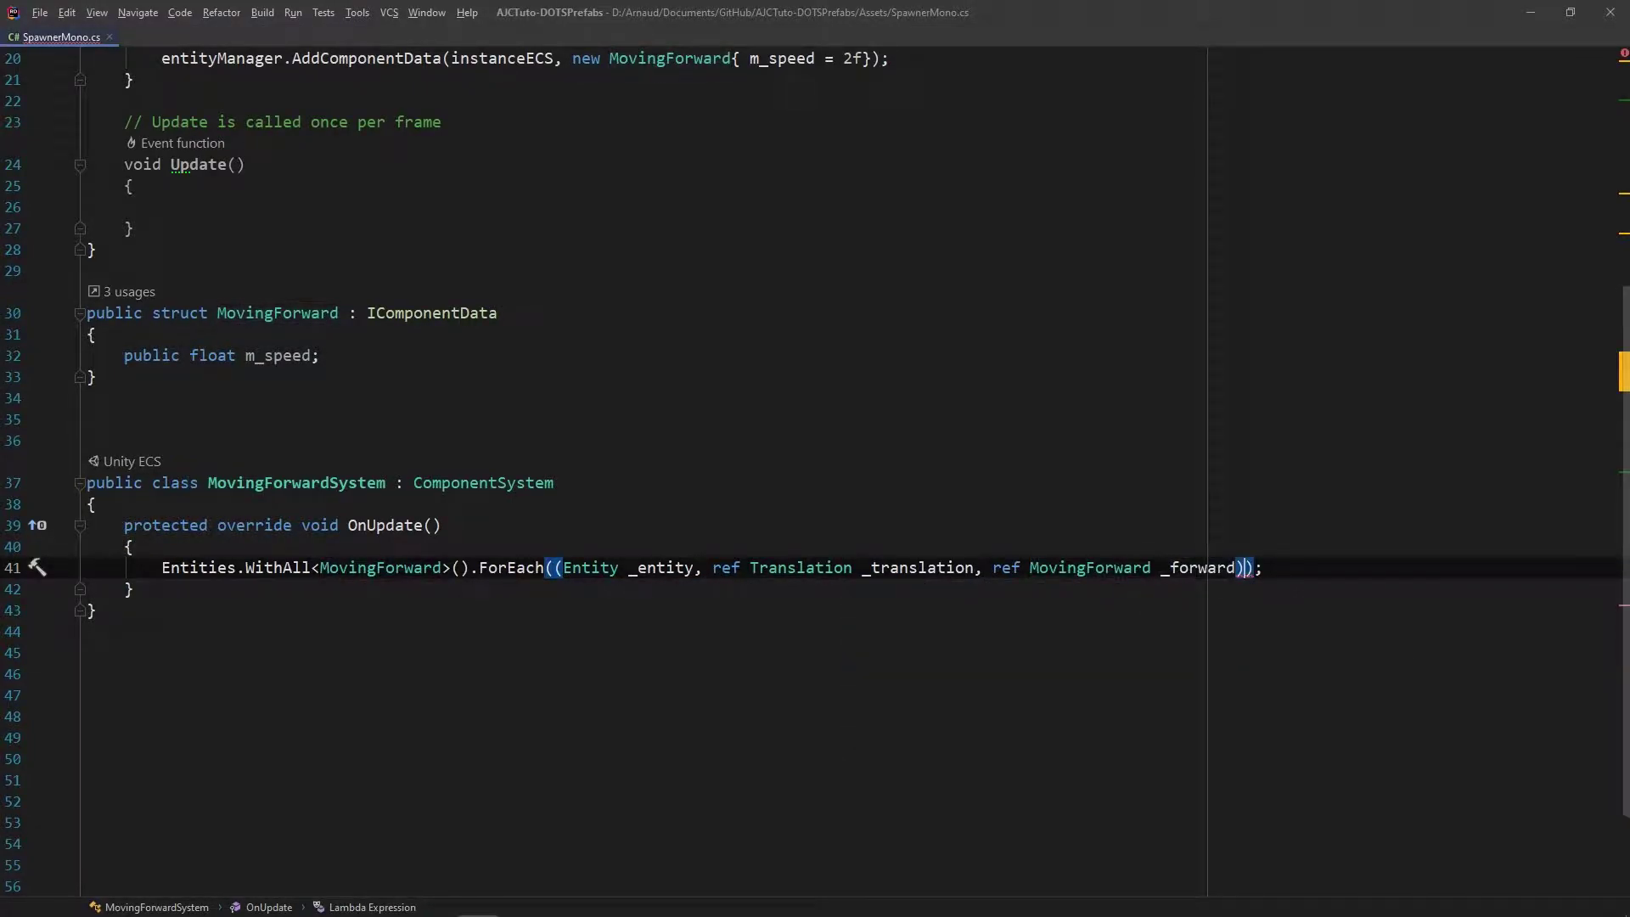
text(=>{)
key(Return)
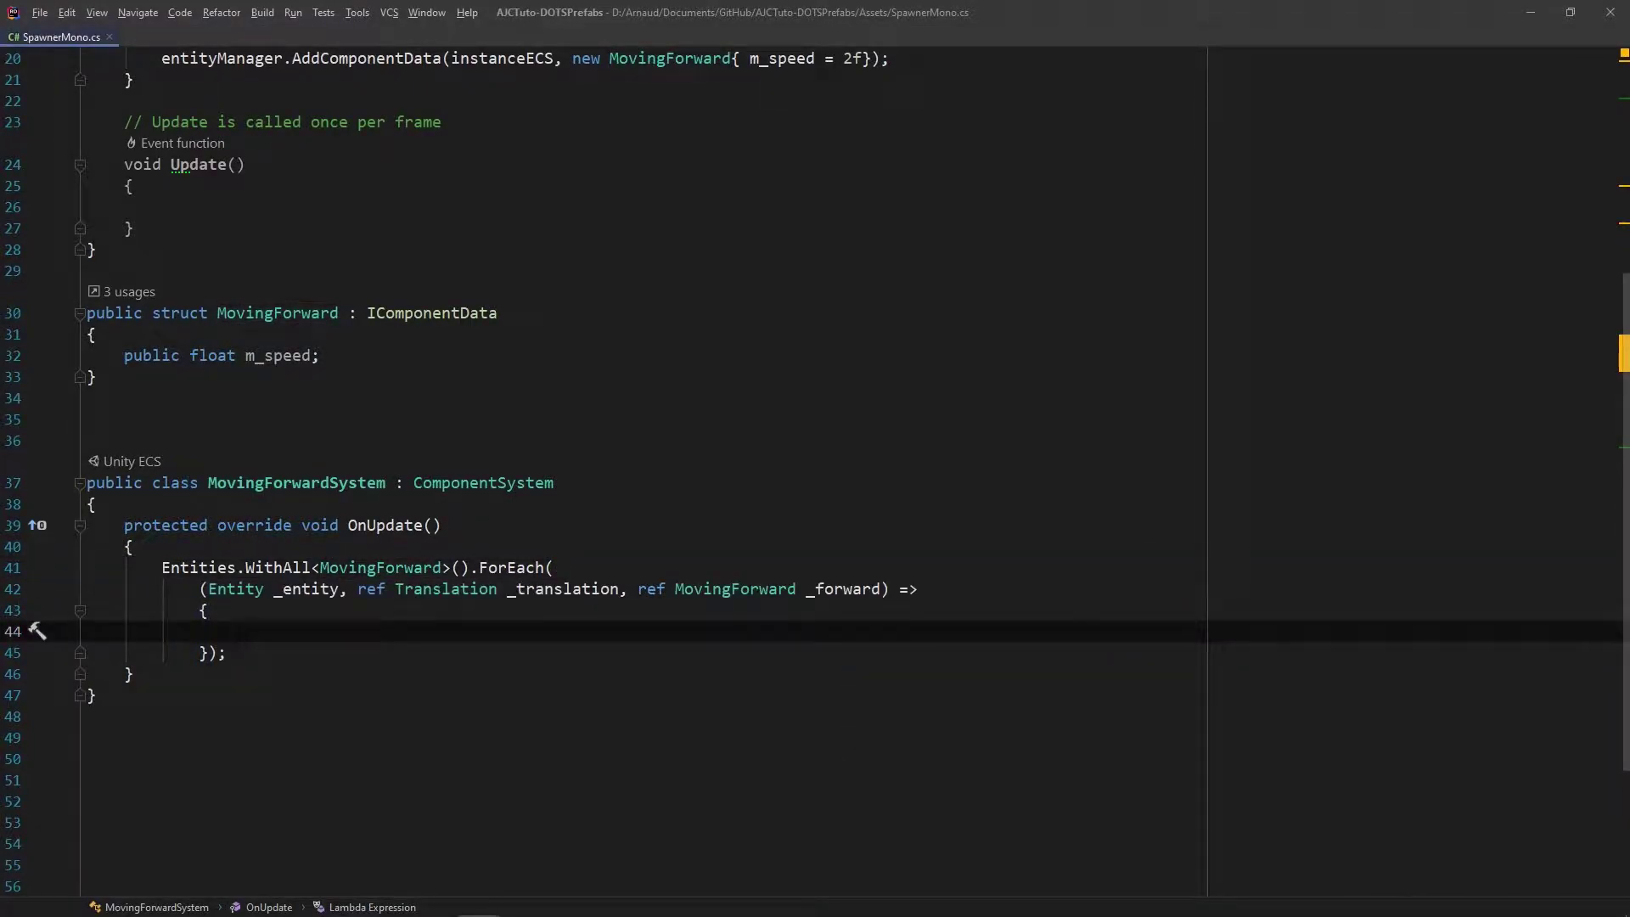
text(_tr)
key(Return)
text(.)
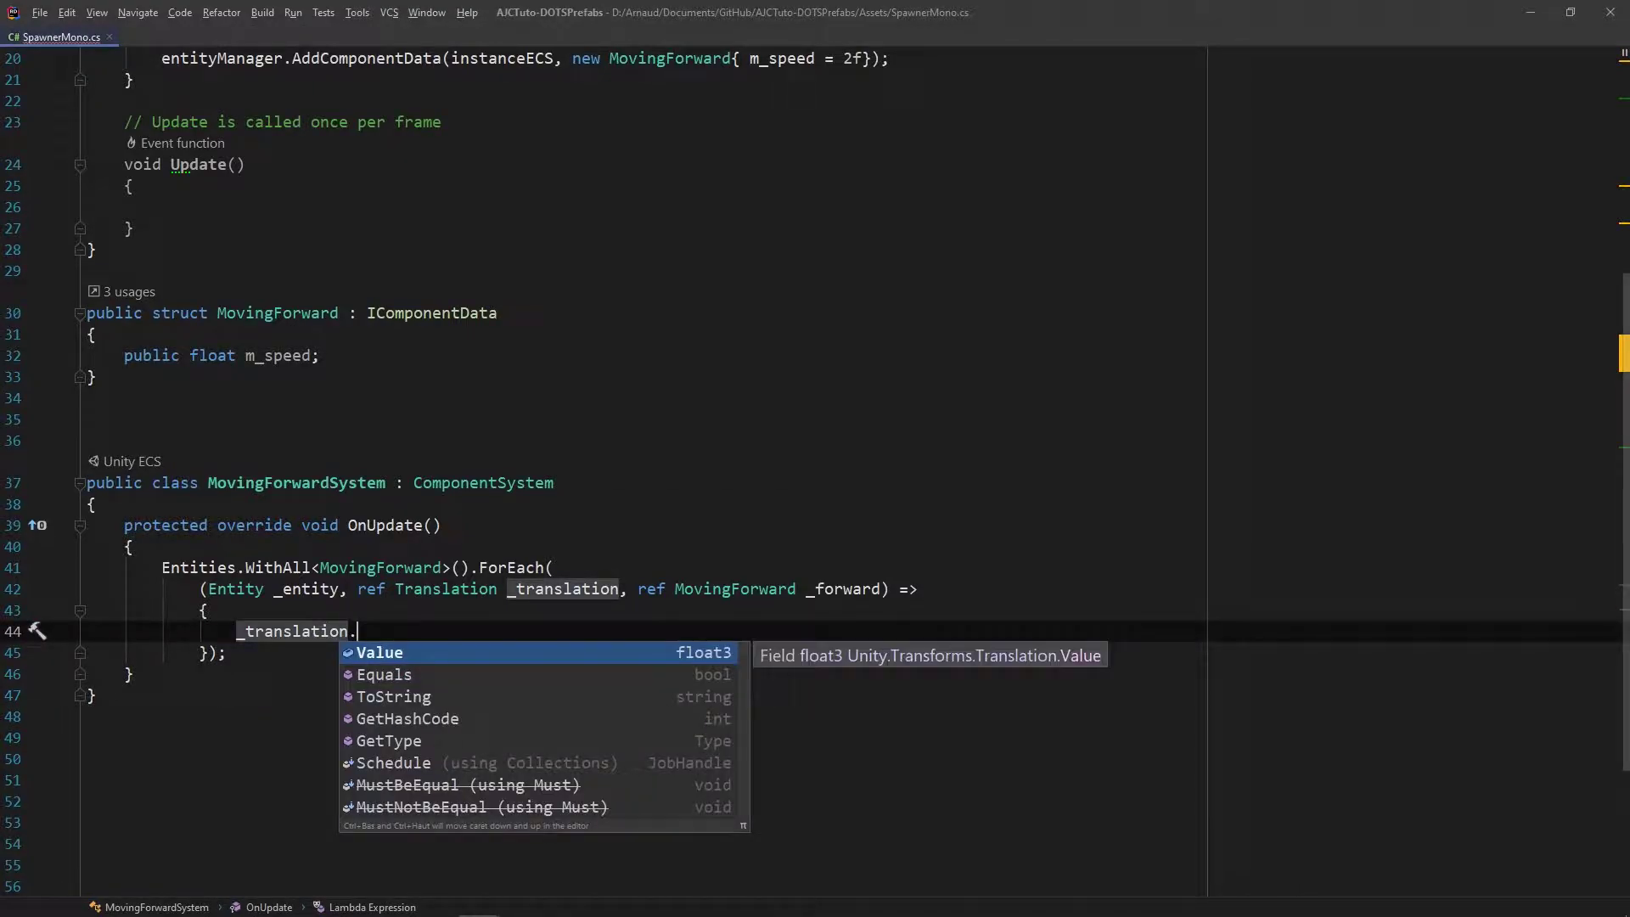
key(Return)
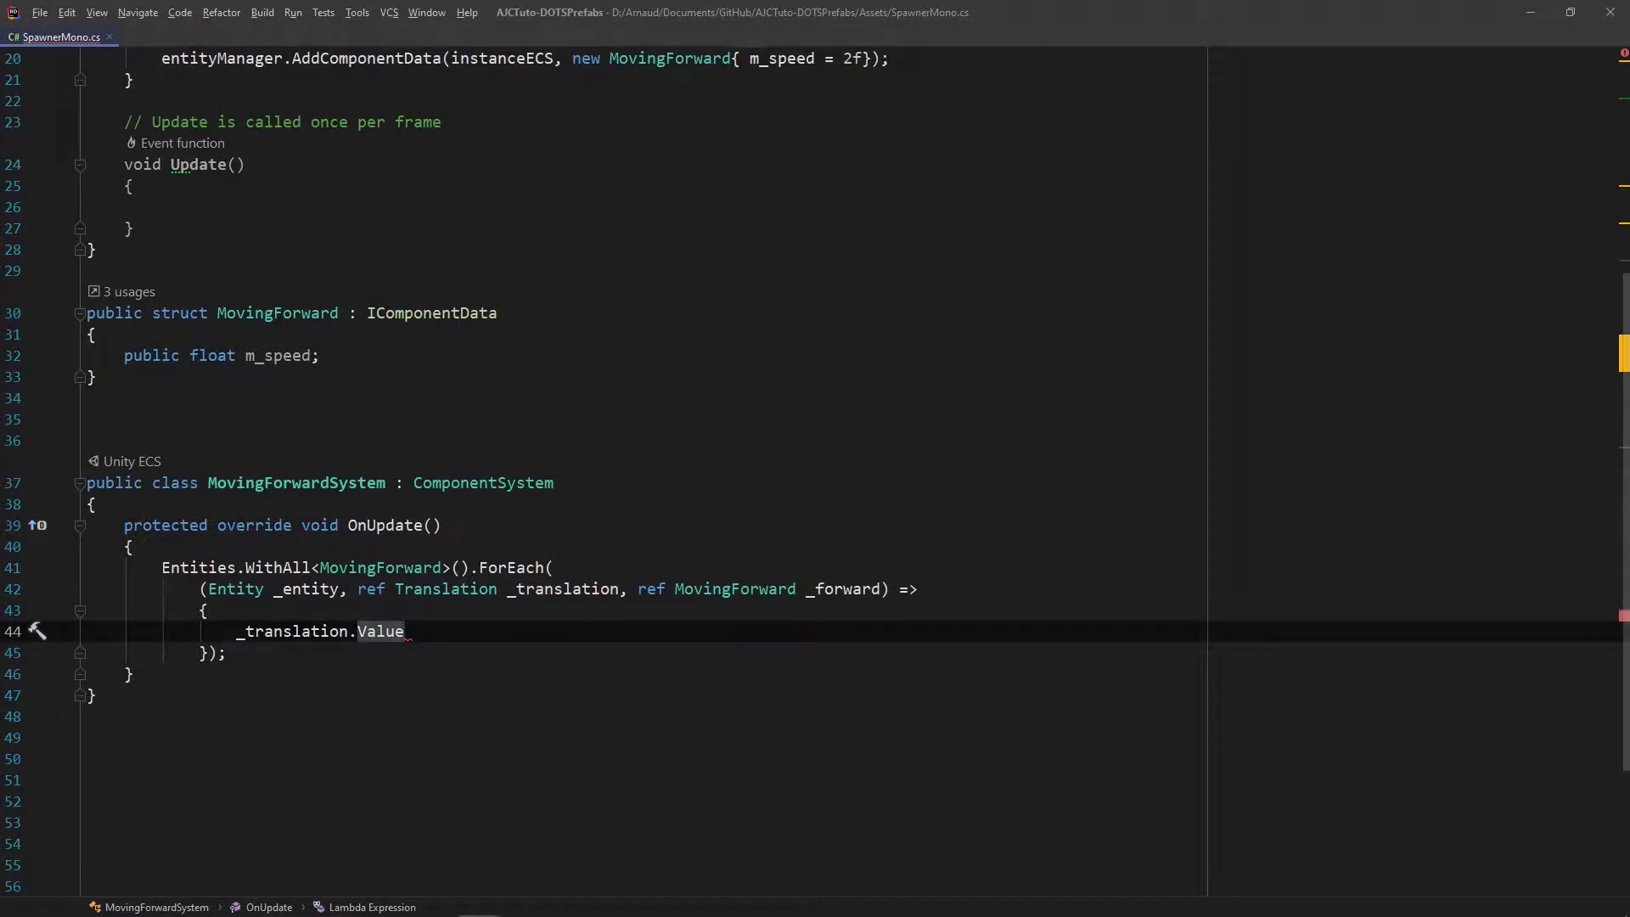
text(+=)
text(vec)
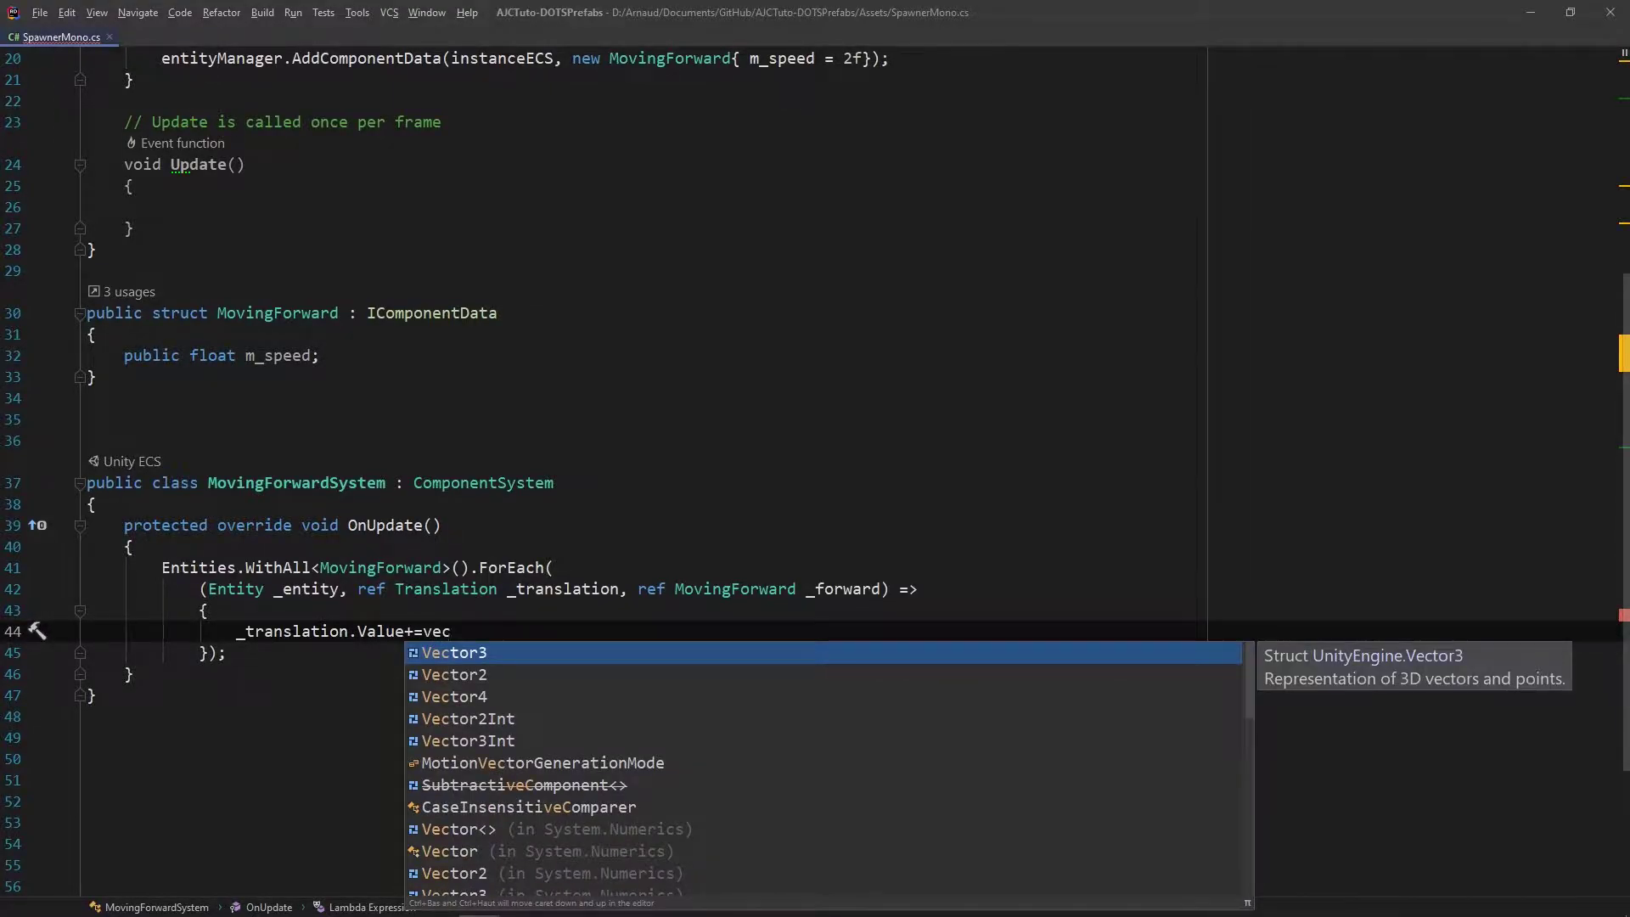
key(Return)
text(.fo)
key(Return)
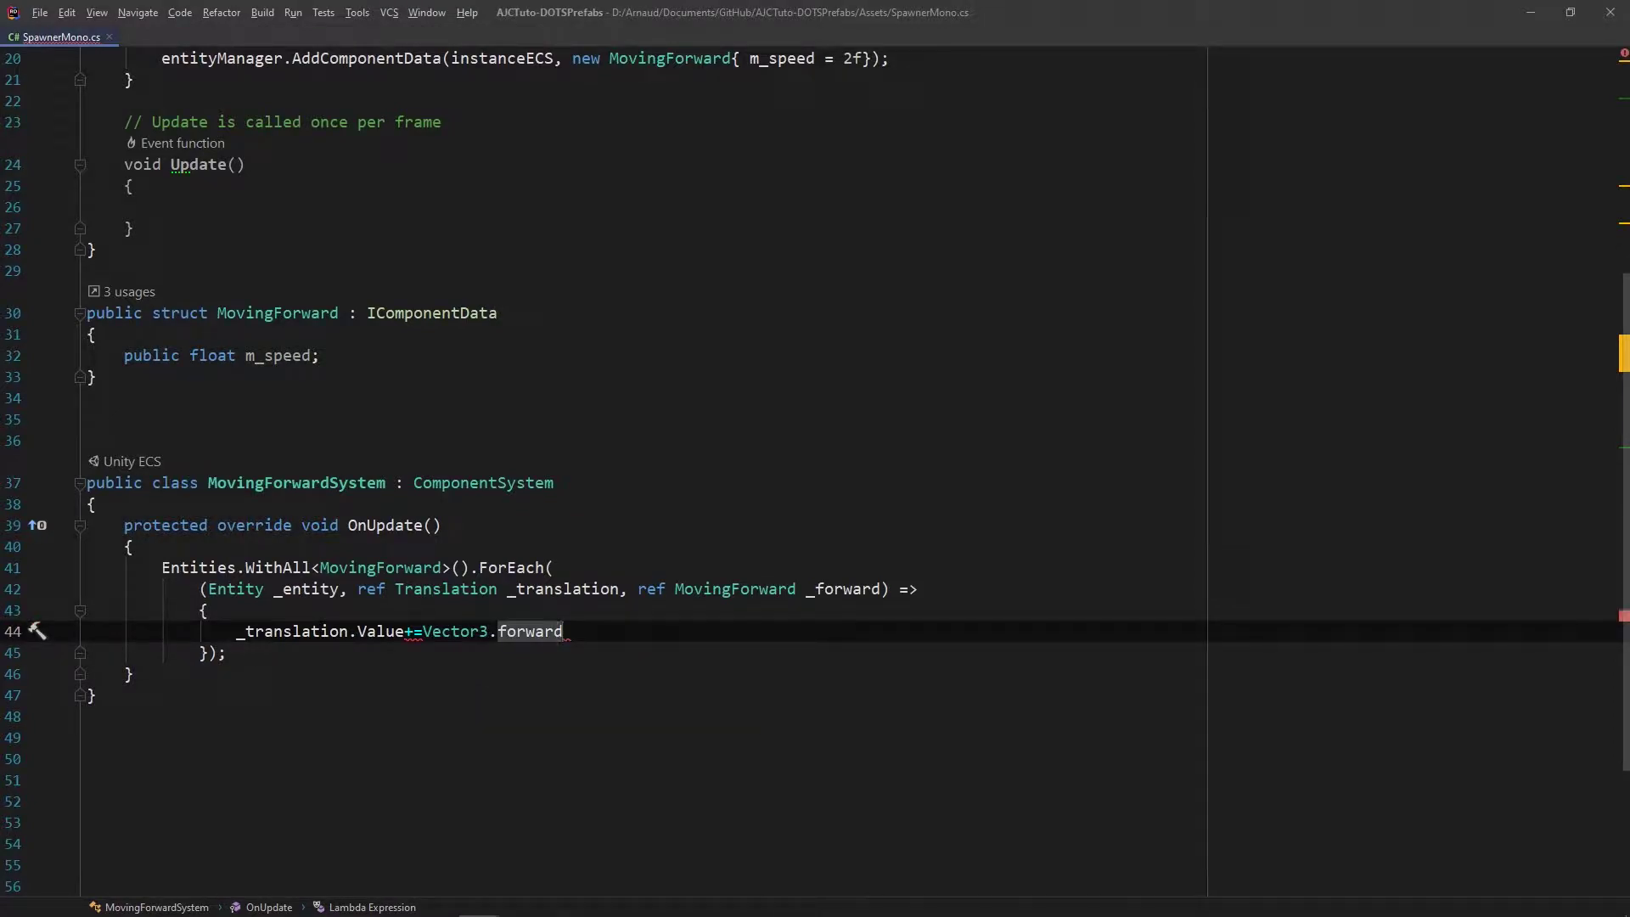
text(*)
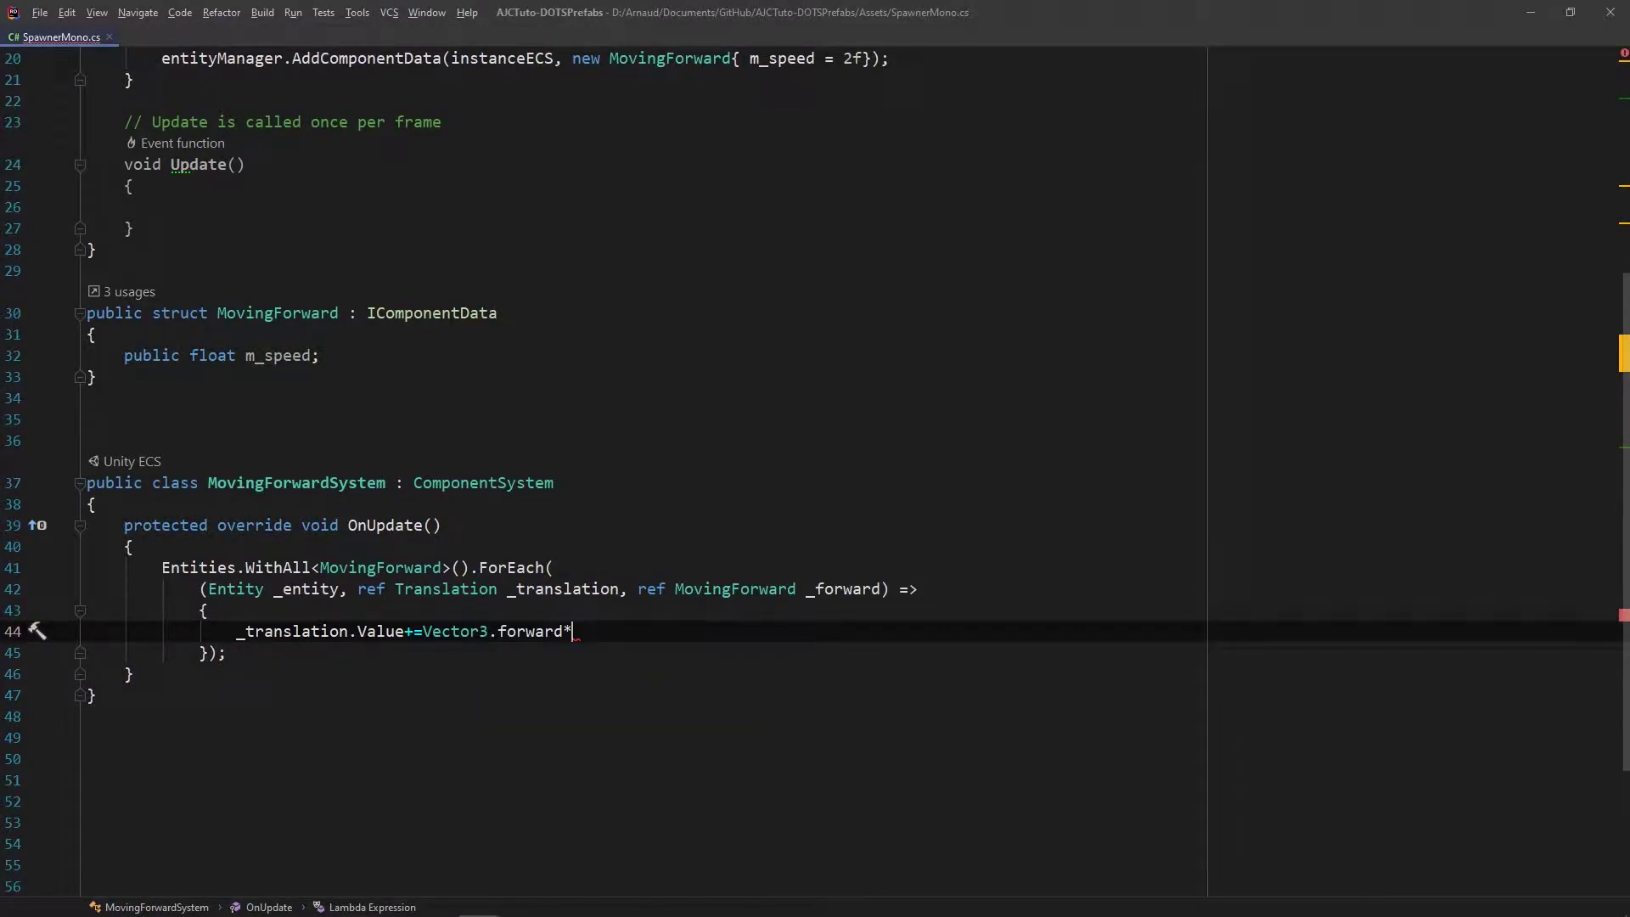
text( _f)
key(Return)
text(.m)
key(Return)
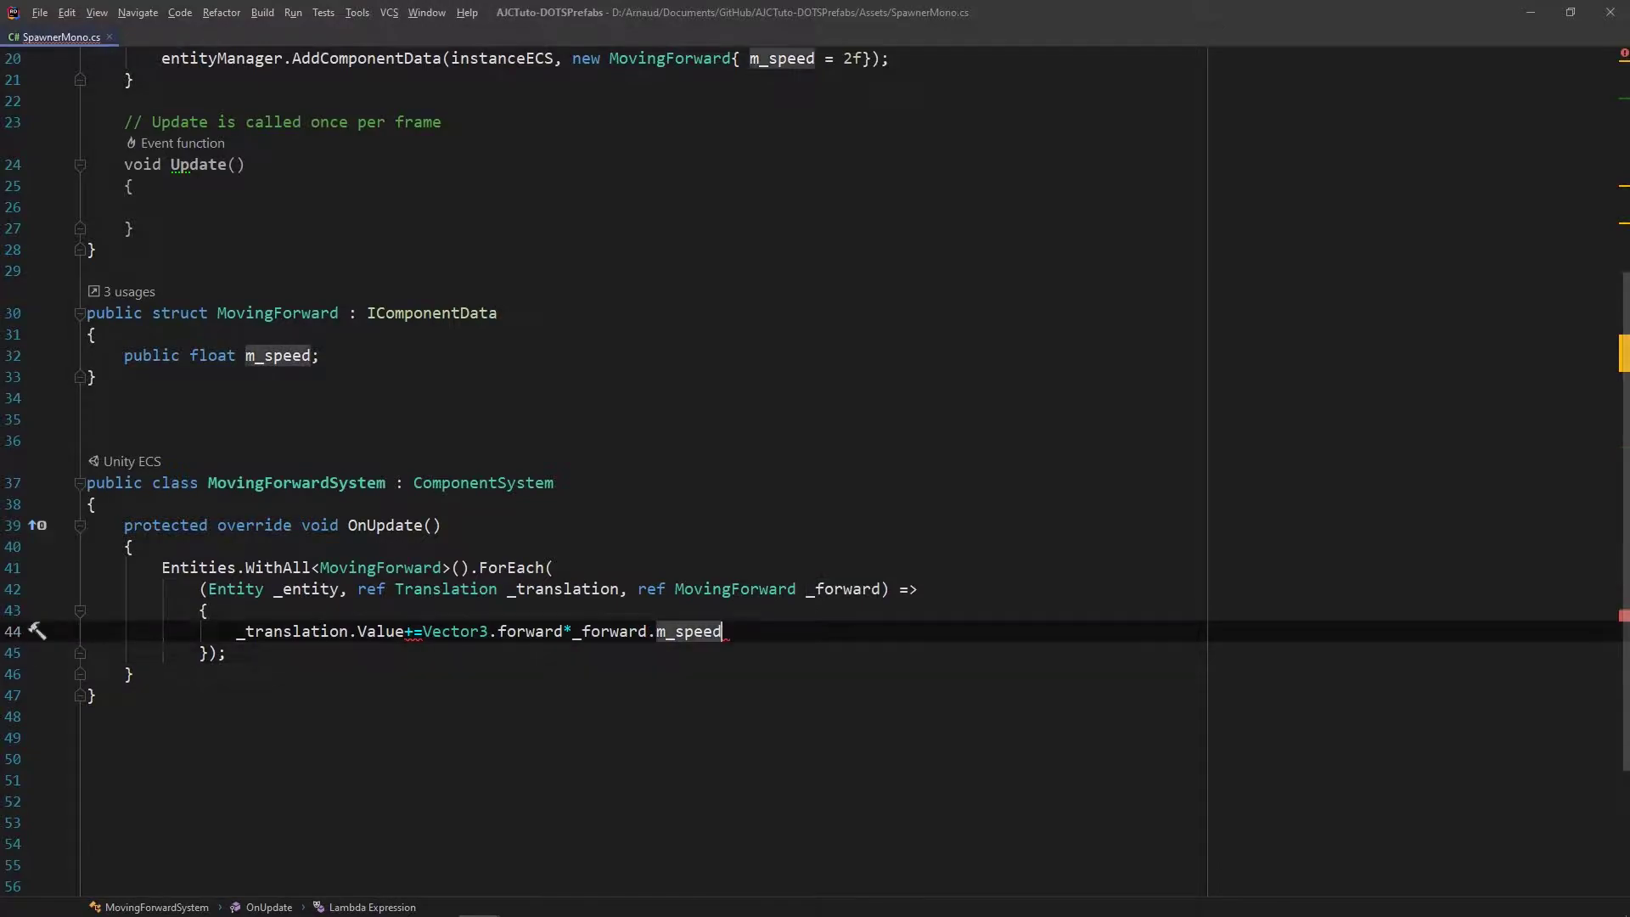
text(;)
Cast the movement expression to float3 via (float3)(Vector3 ...)
click(441, 630)
text((f)
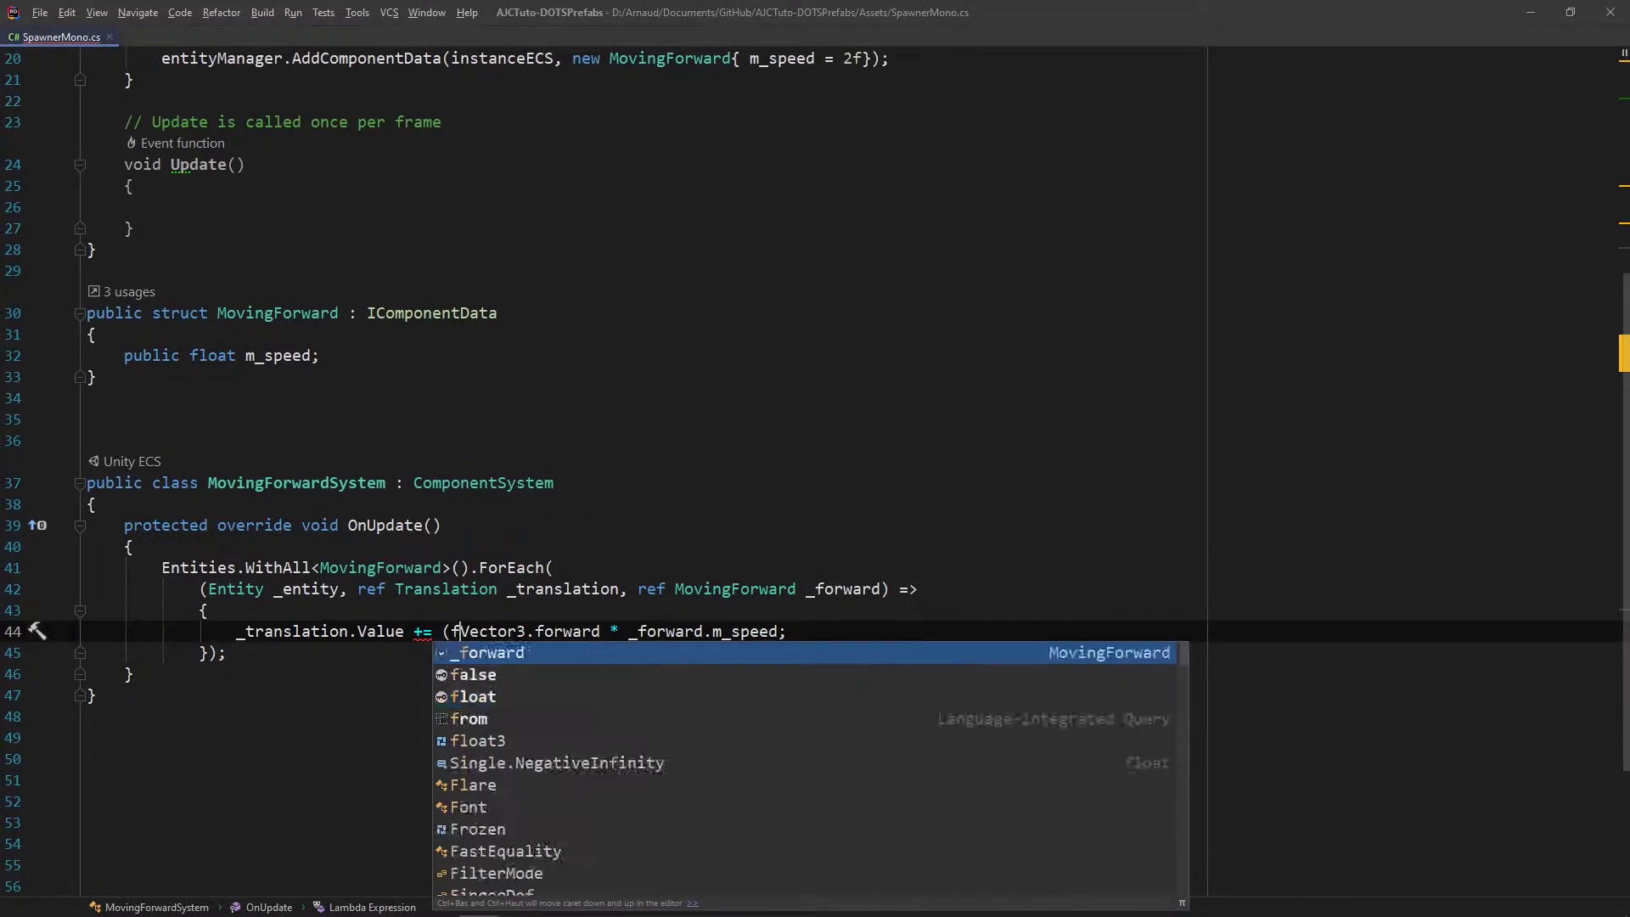
text(l)
key(Tab)
text())
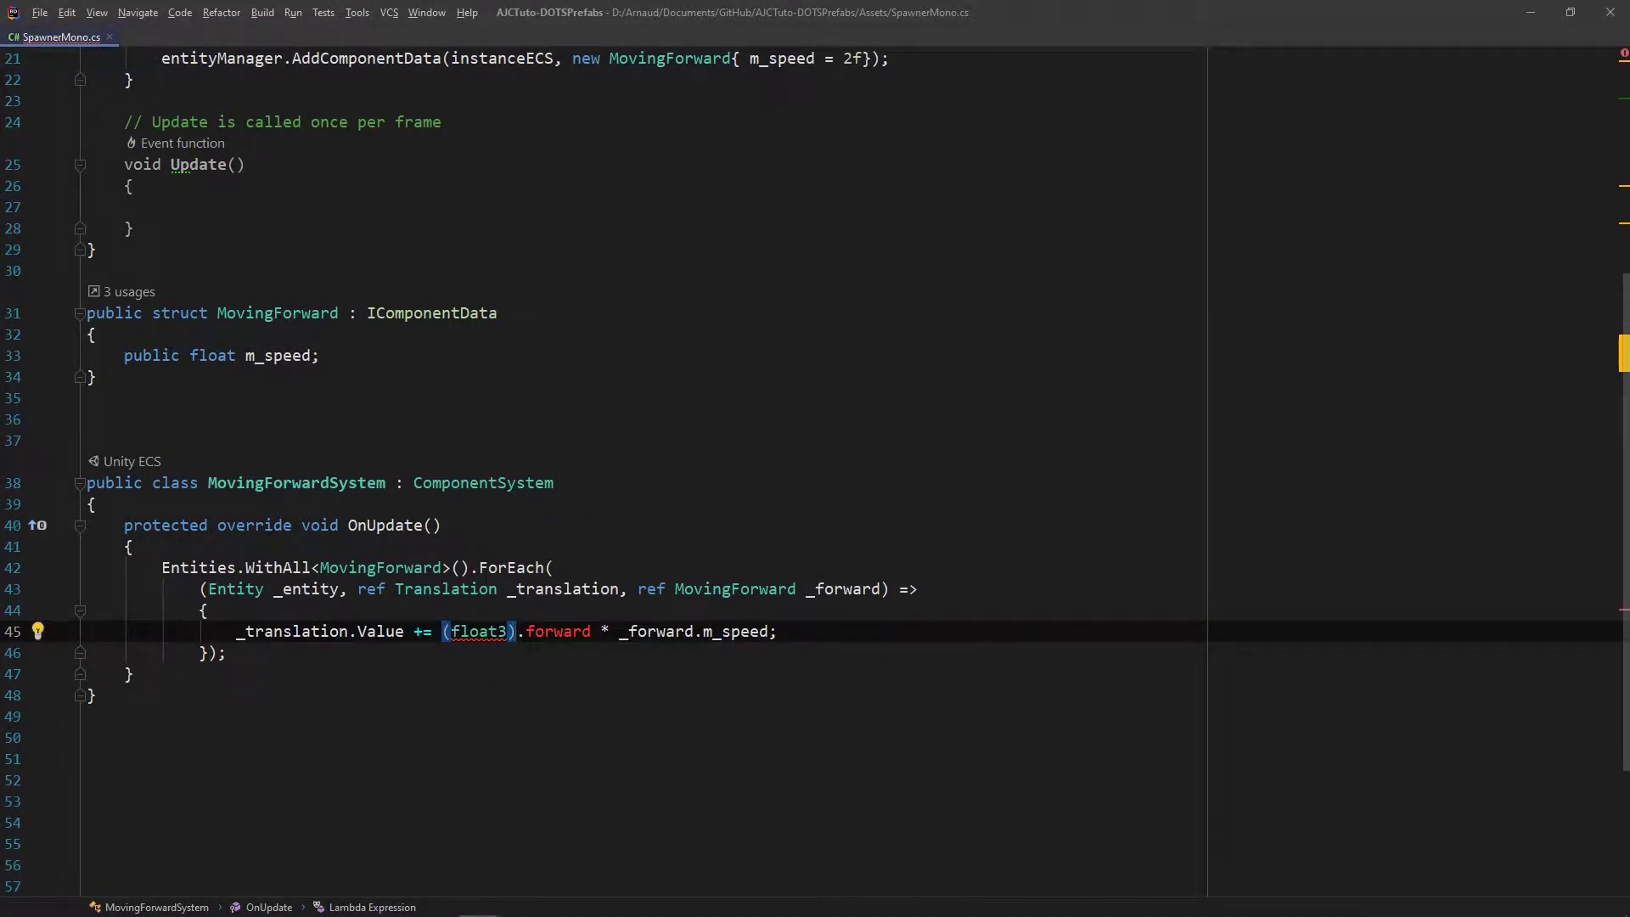
text((Vector3)
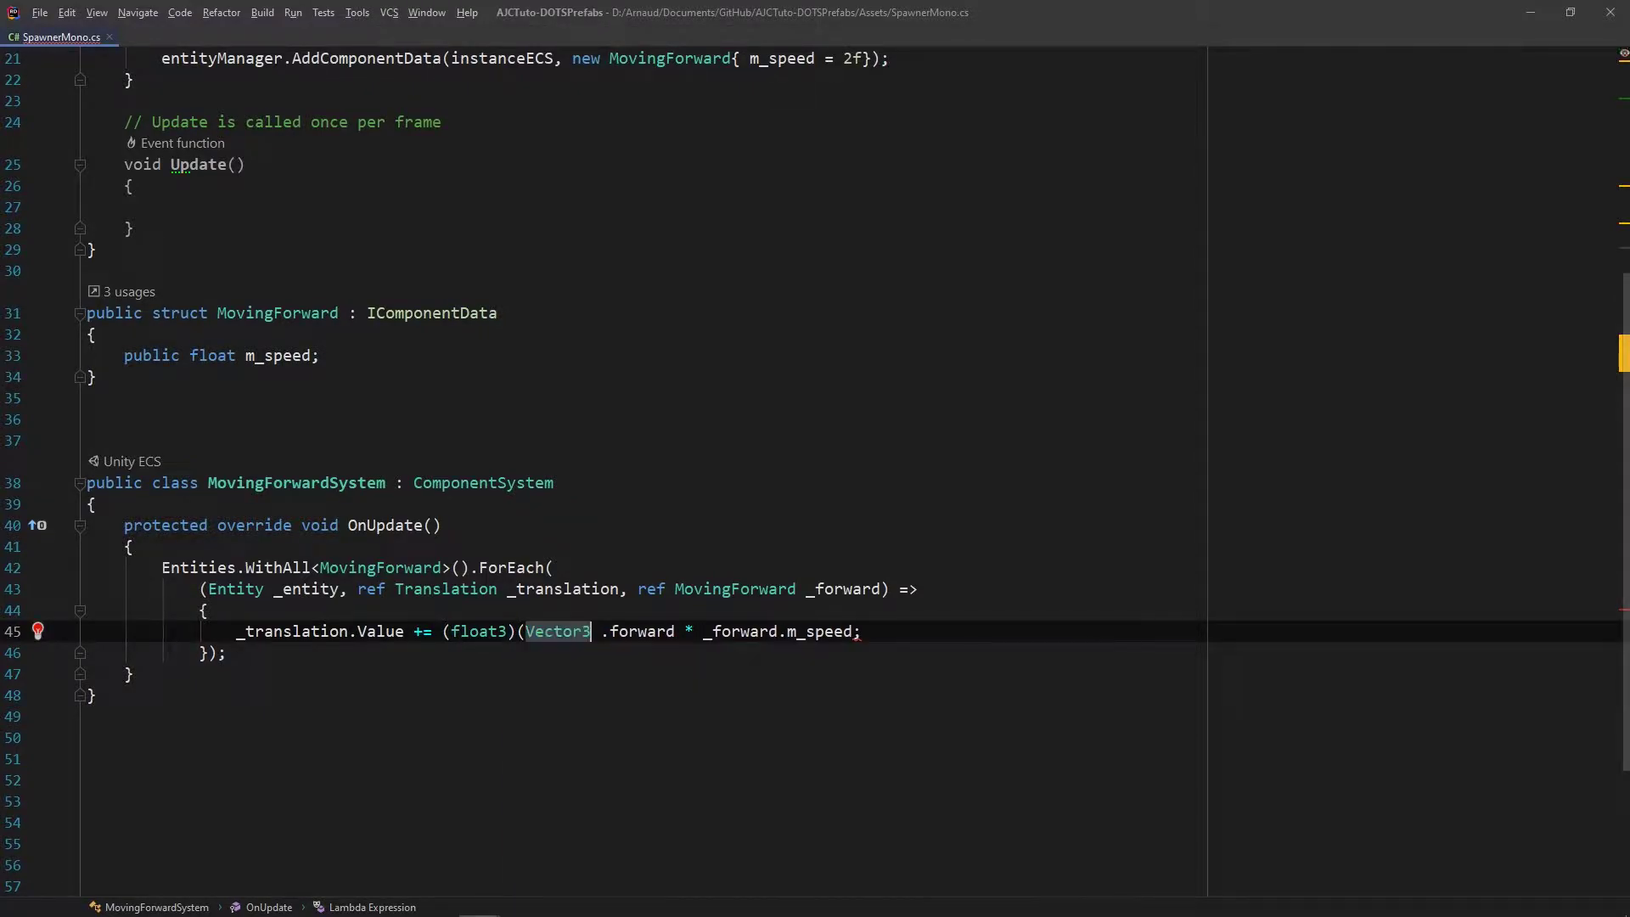
key(Right)
click(843, 630)
text())
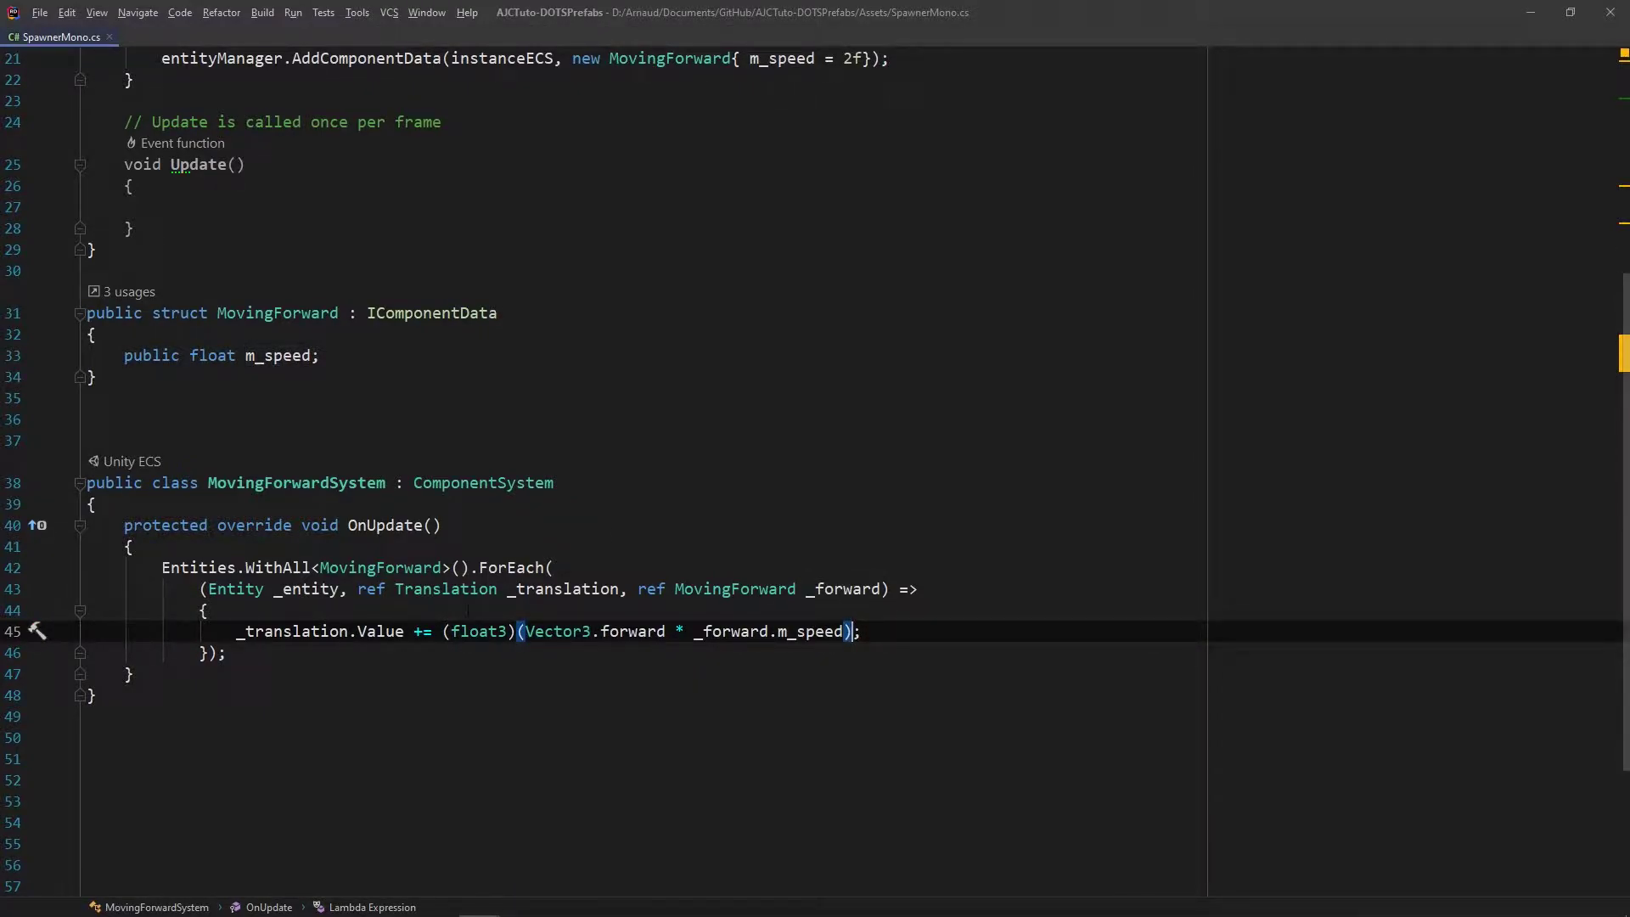
Multiply the movement by Time.deltaTime and return to the Unity editor
key(alt+Tab)
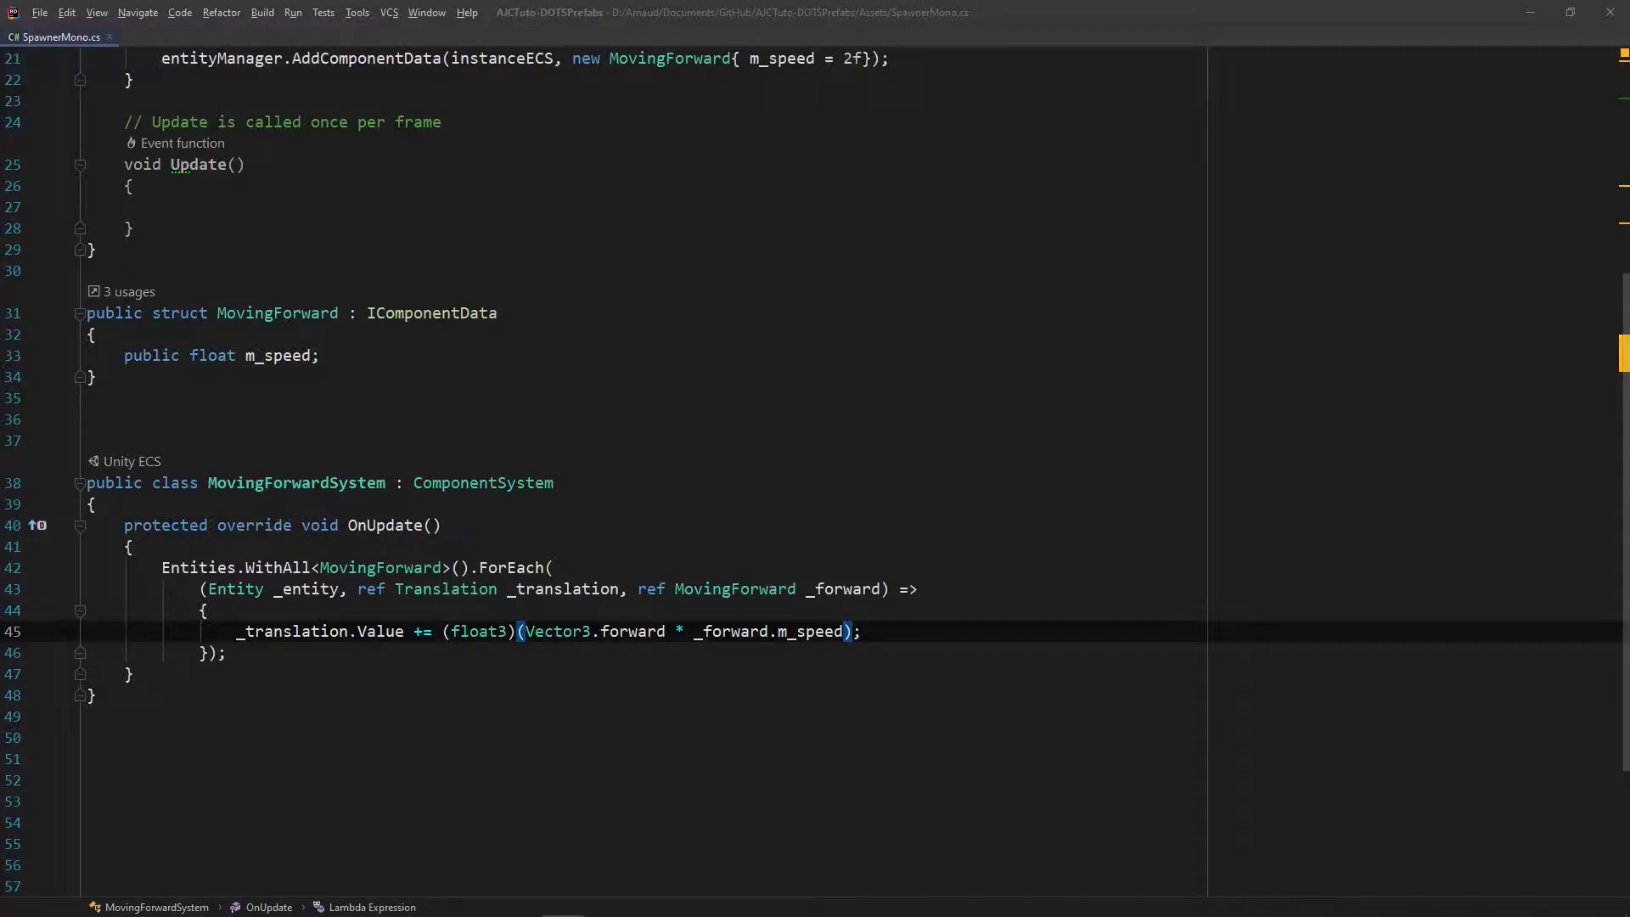
key(alt+Tab)
text(*)
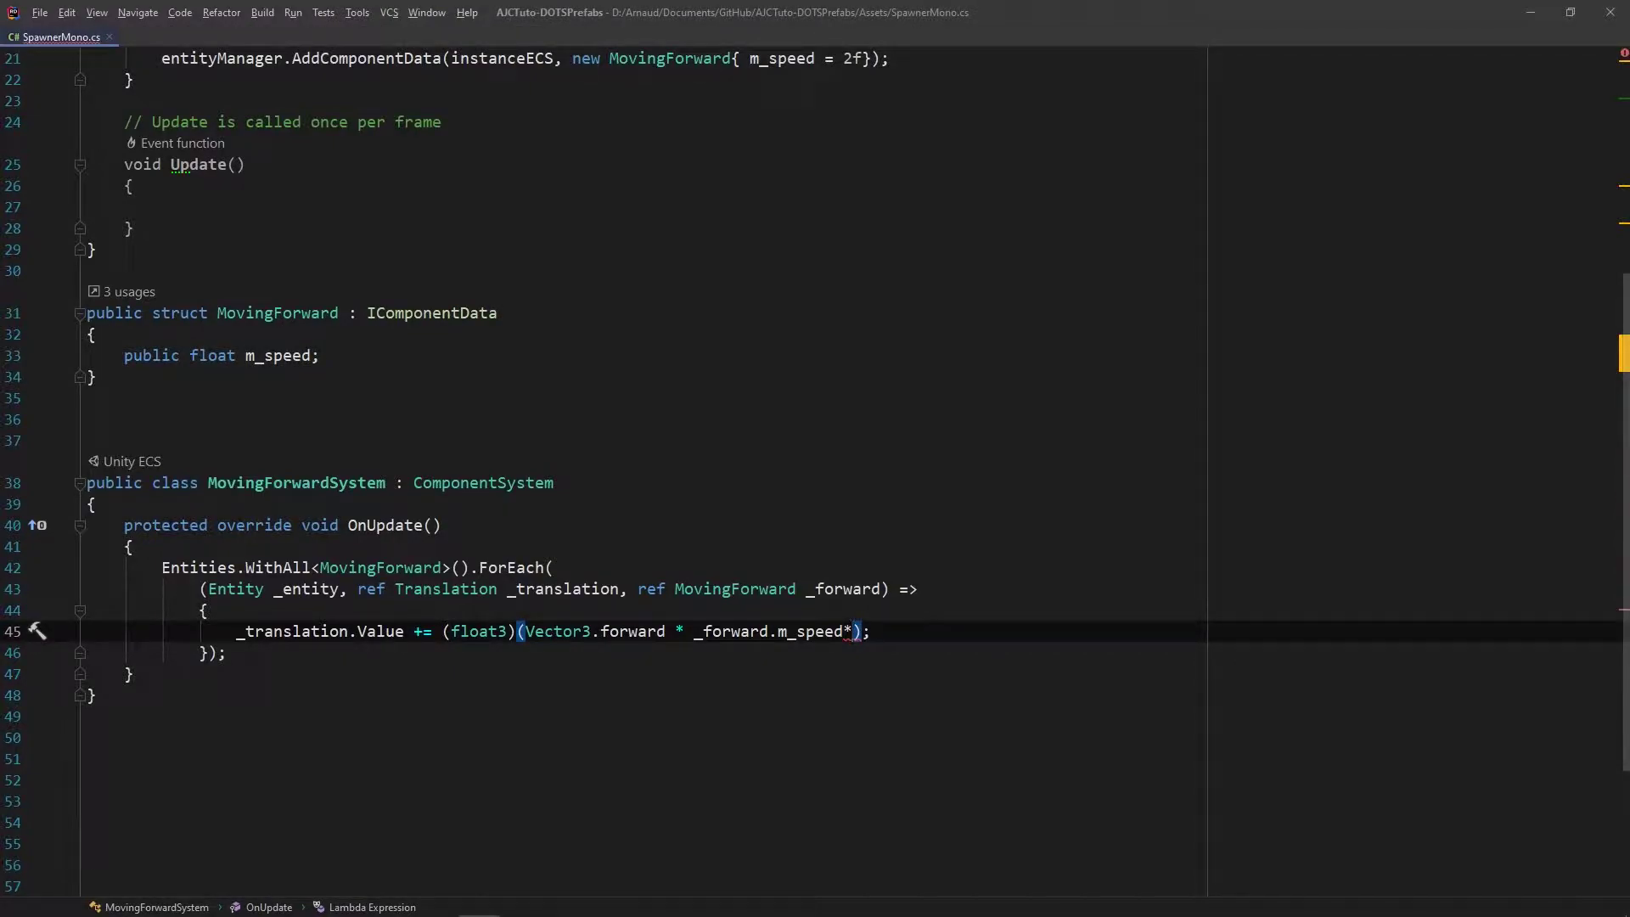
text(Time.de)
key(Return)
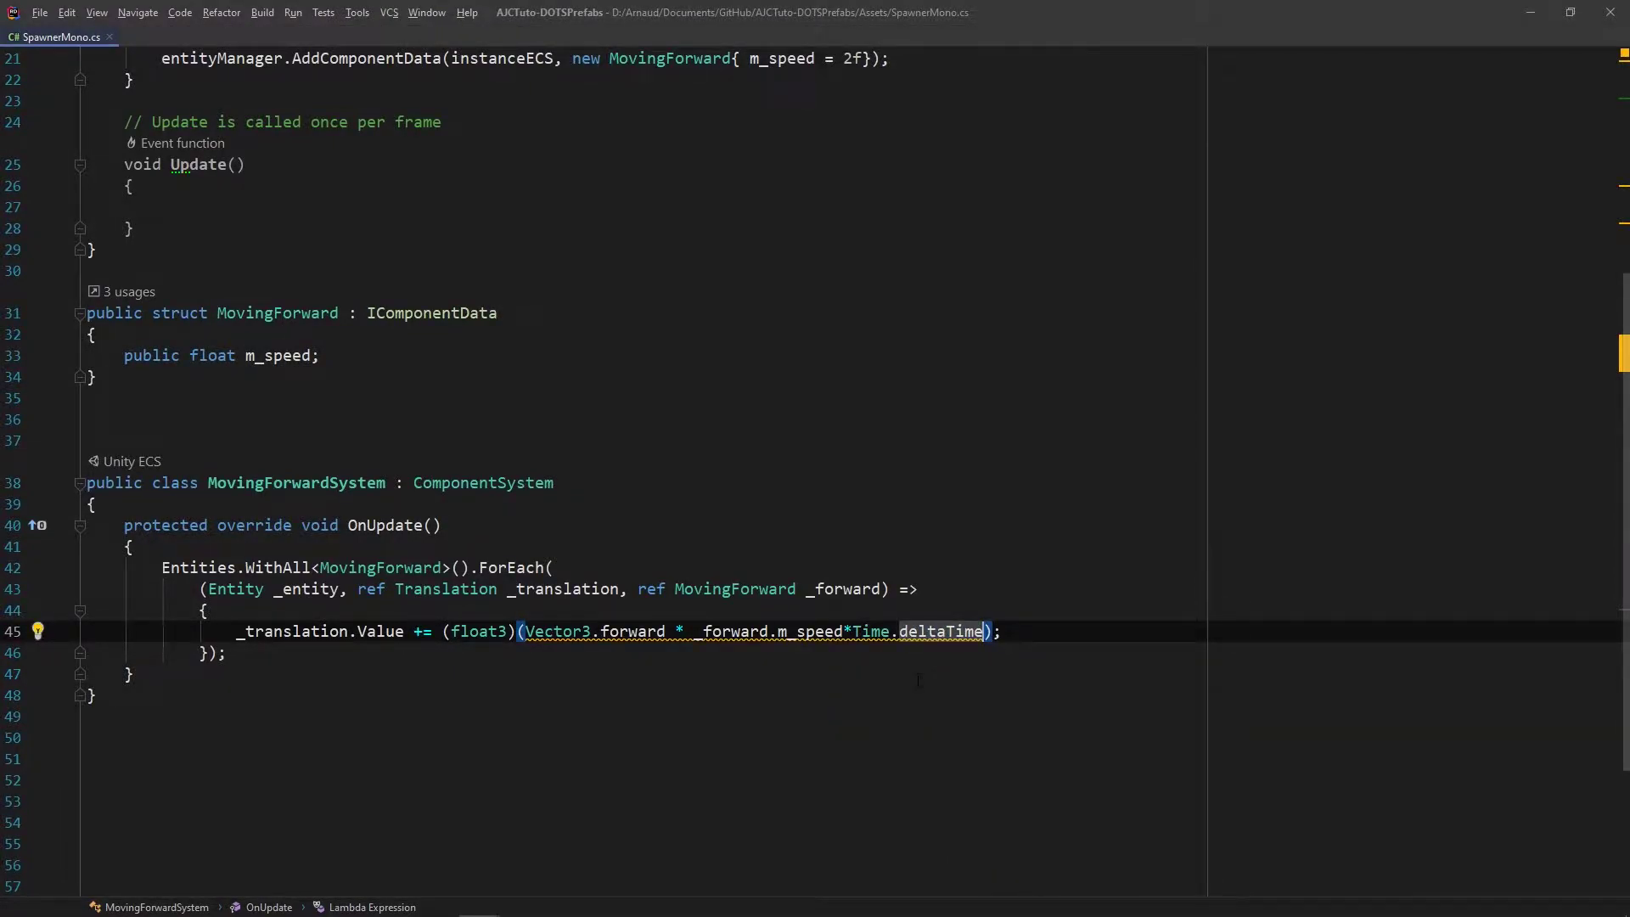
click(918, 680)
click(918, 695)
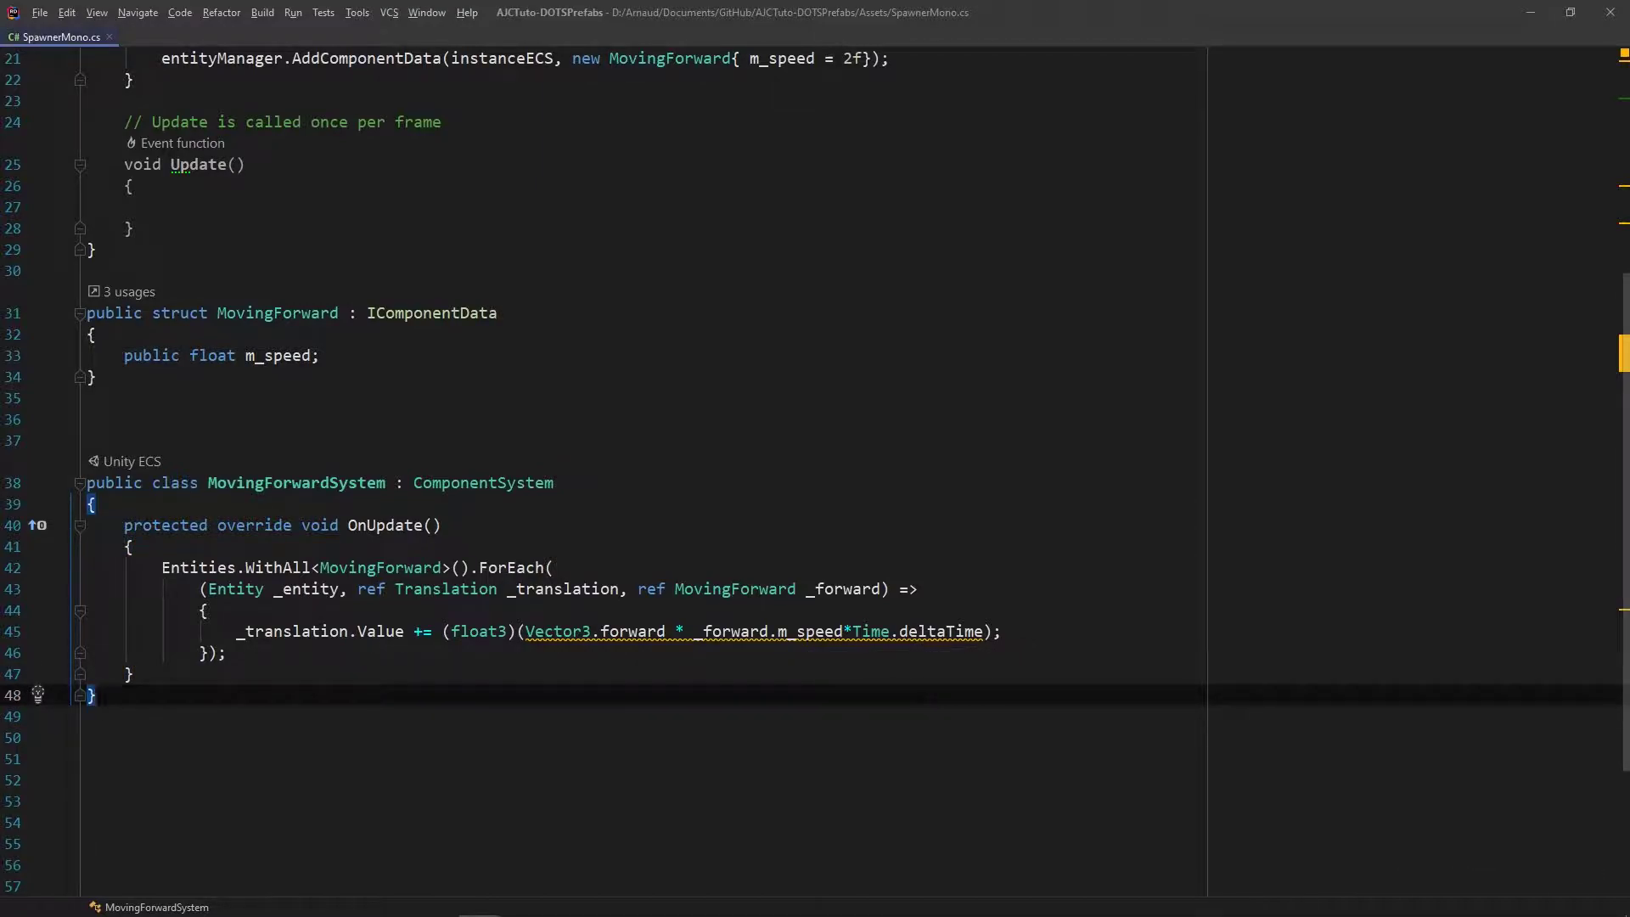
key(alt+Tab)
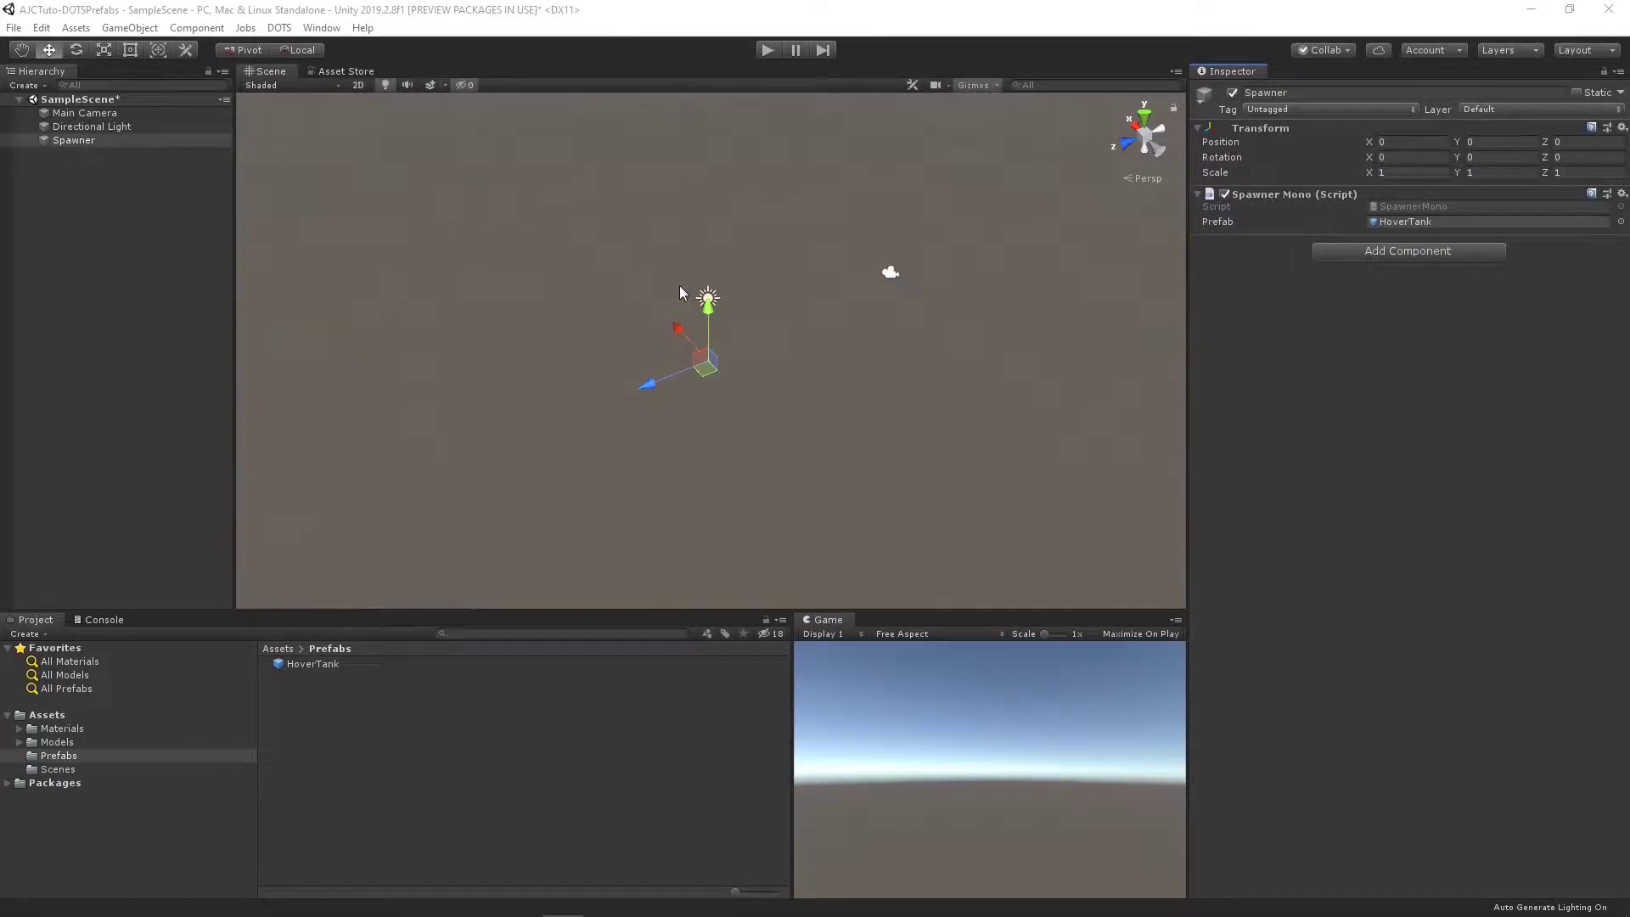
Enter Play mode and pan and orbit the Scene view to follow the moving HoverTank
click(766, 51)
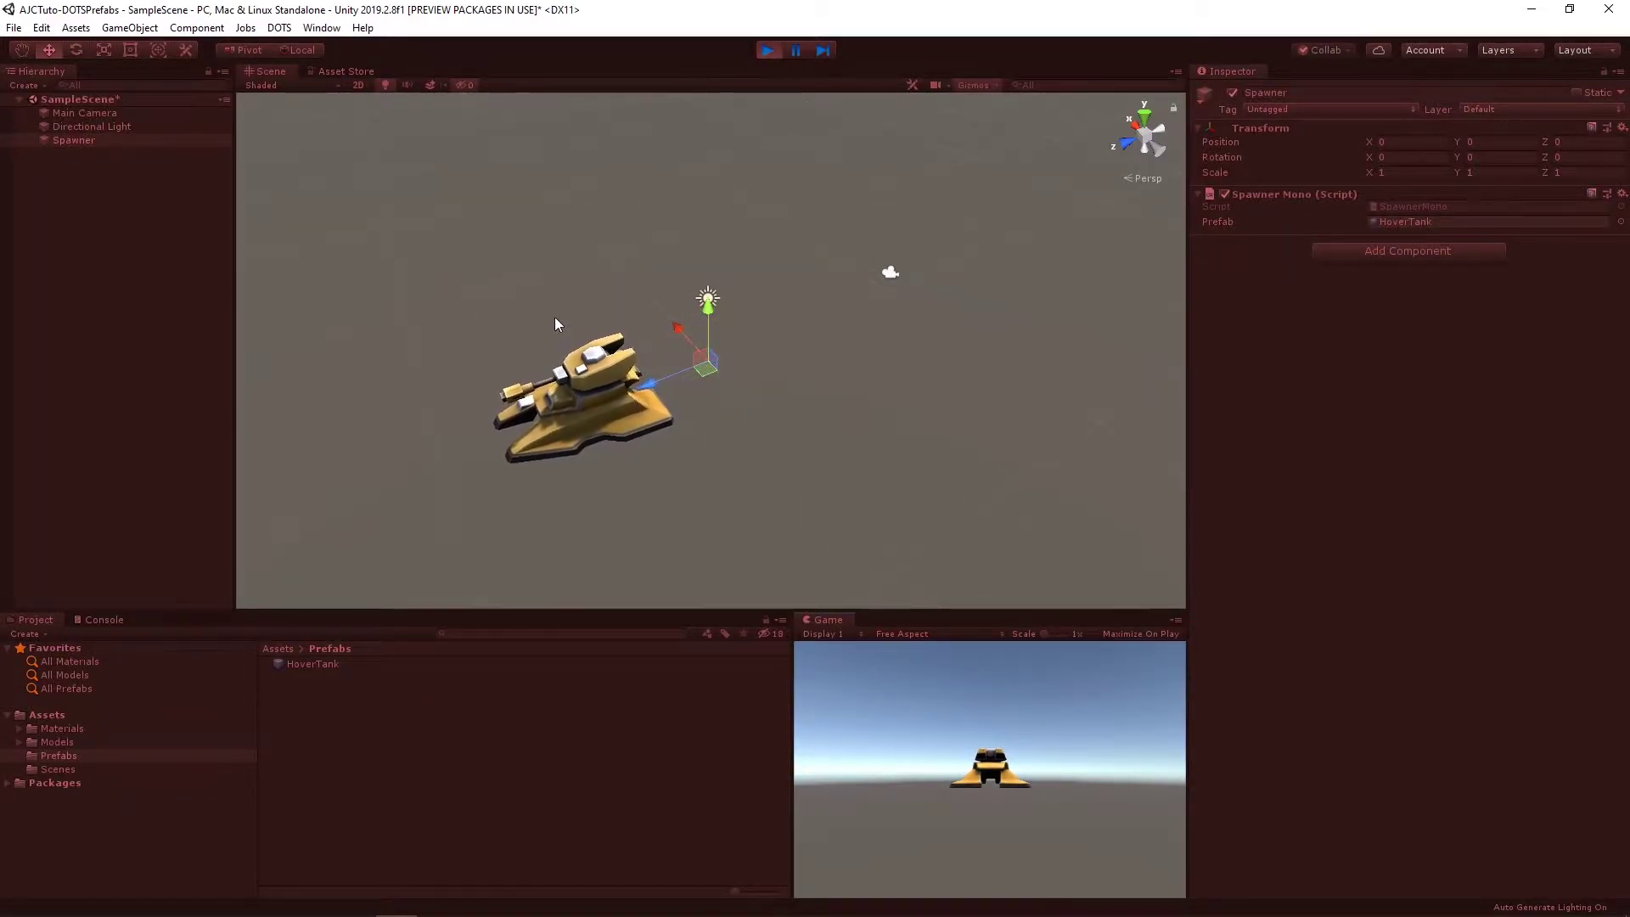
middle_drag(553, 277, 745, 202)
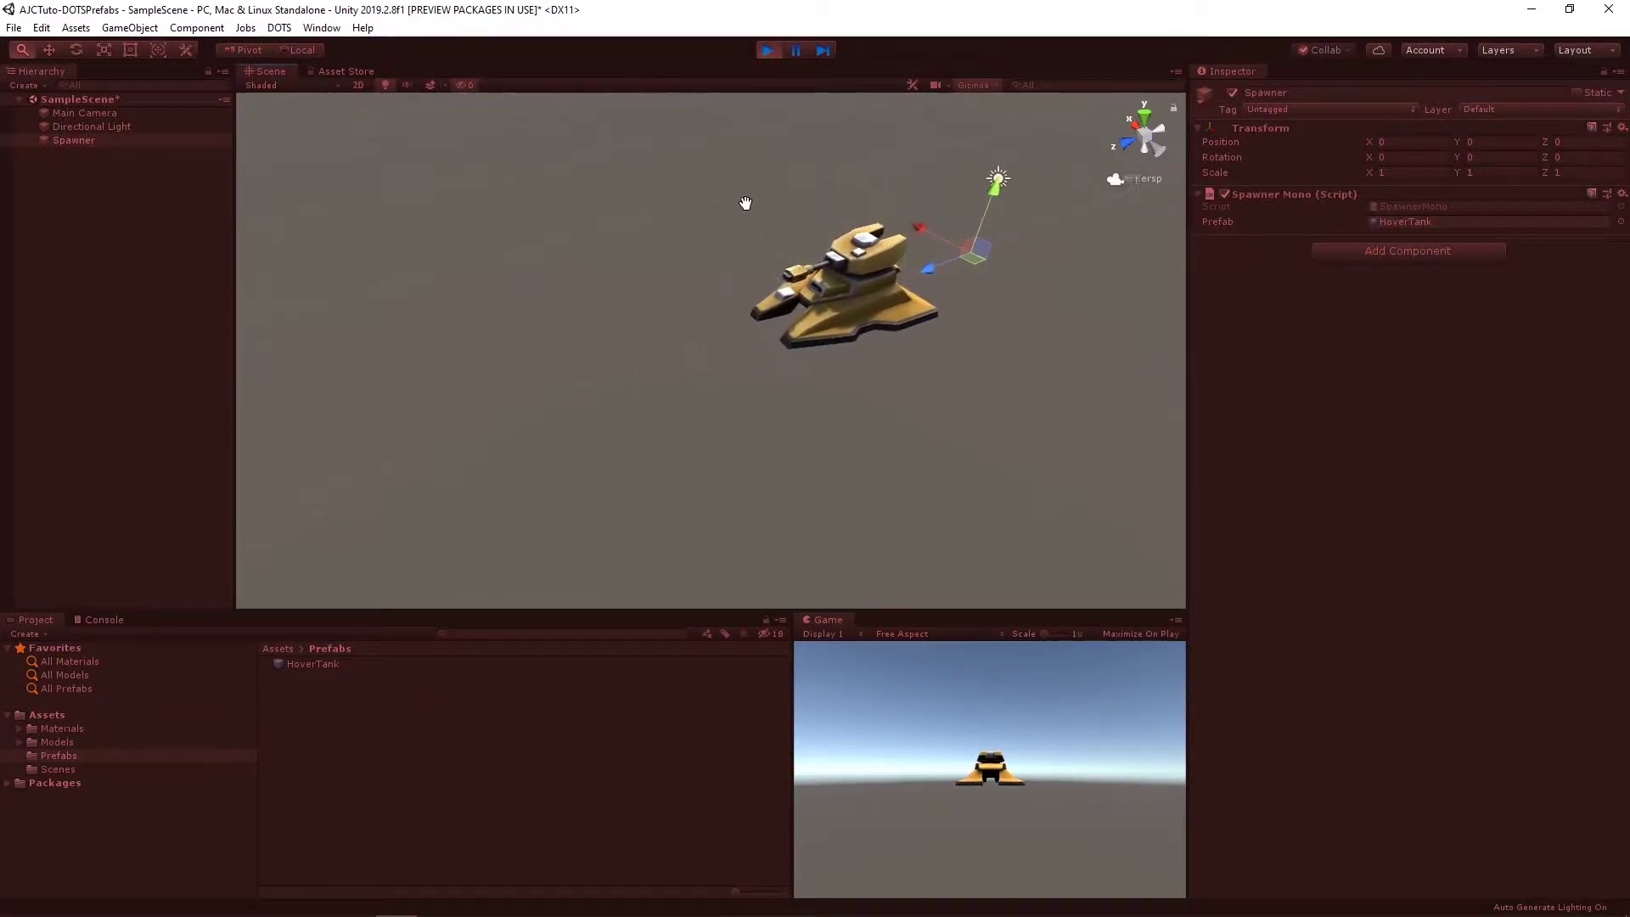
alt+drag(746, 229, 674, 229)
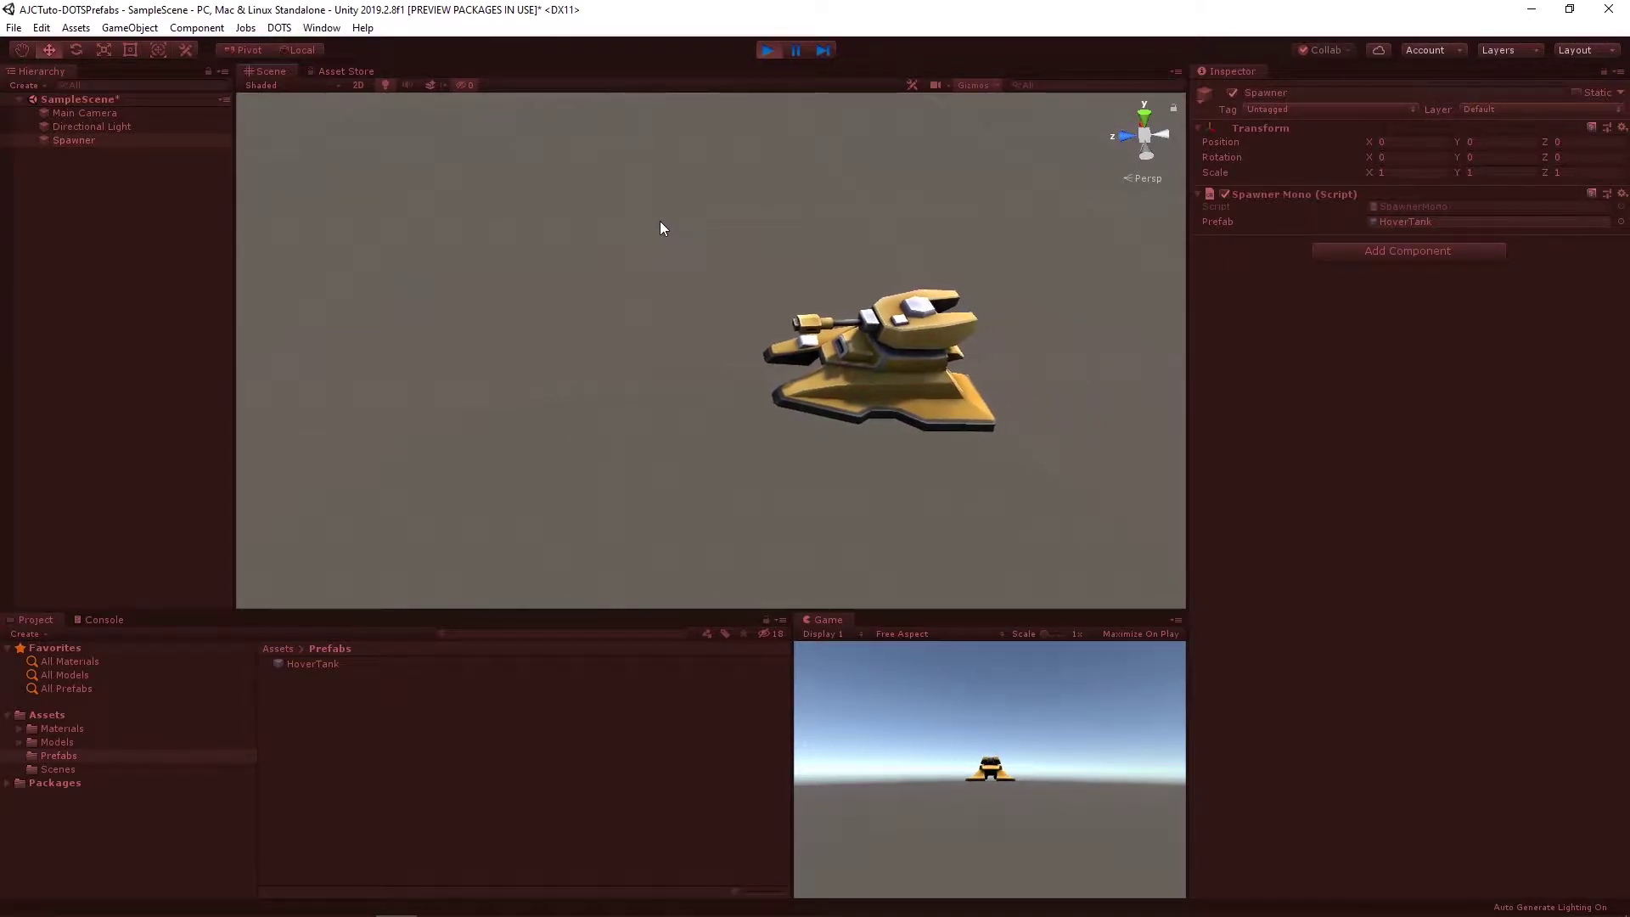
Stop play mode, open the HoverTank prefab and select its HoverTank_Turret part
click(772, 51)
double_click(1405, 221)
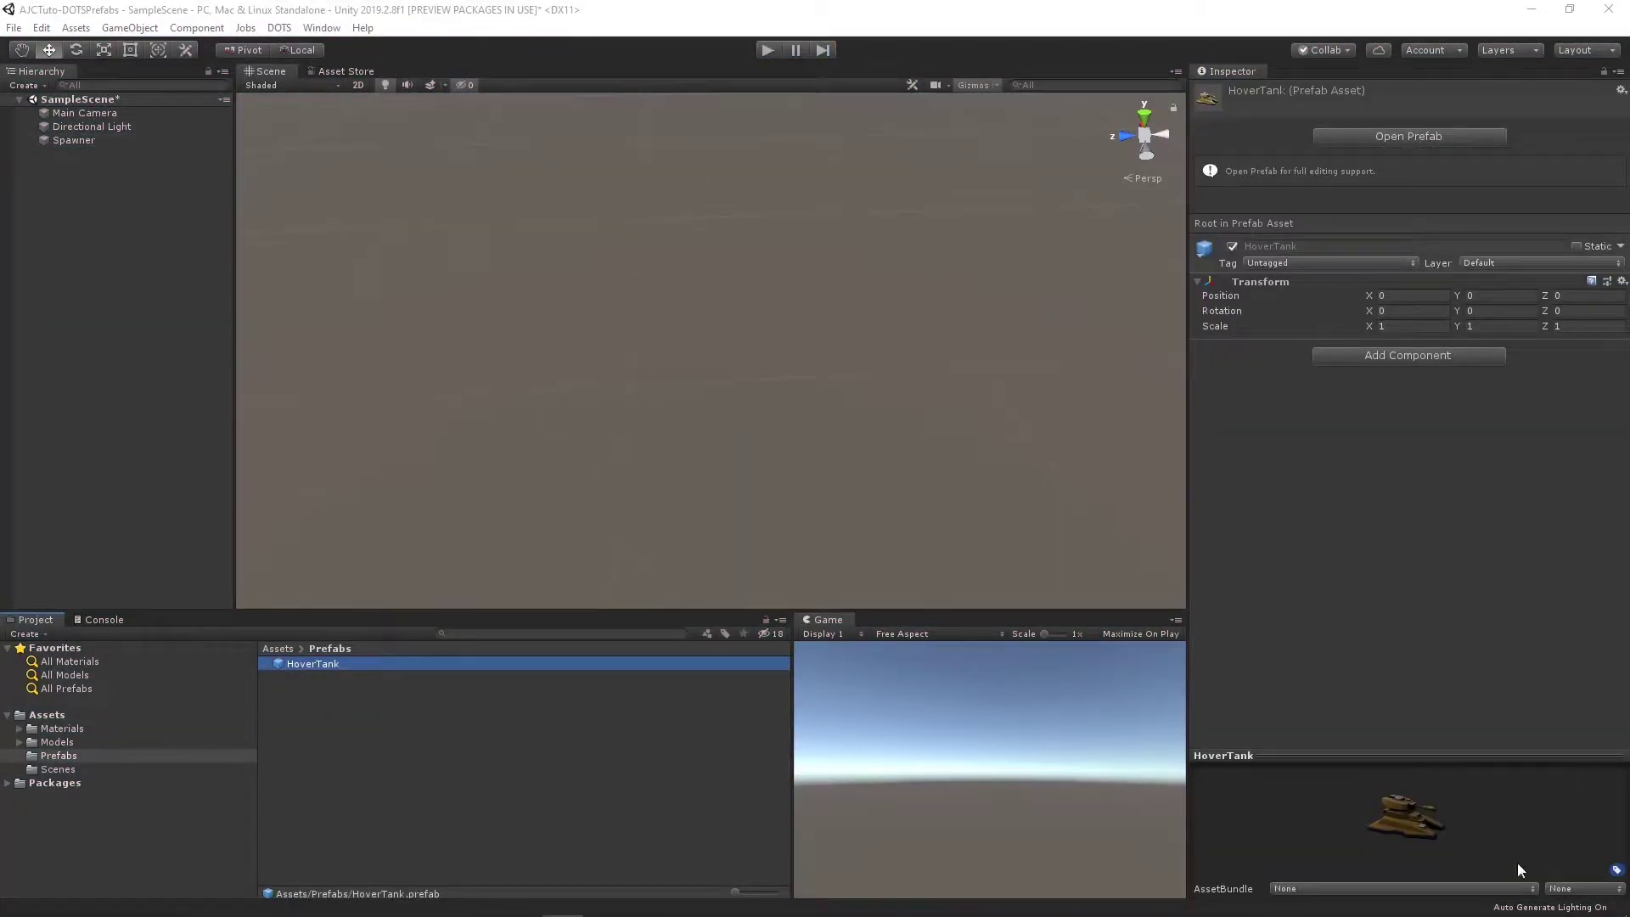
double_click(333, 664)
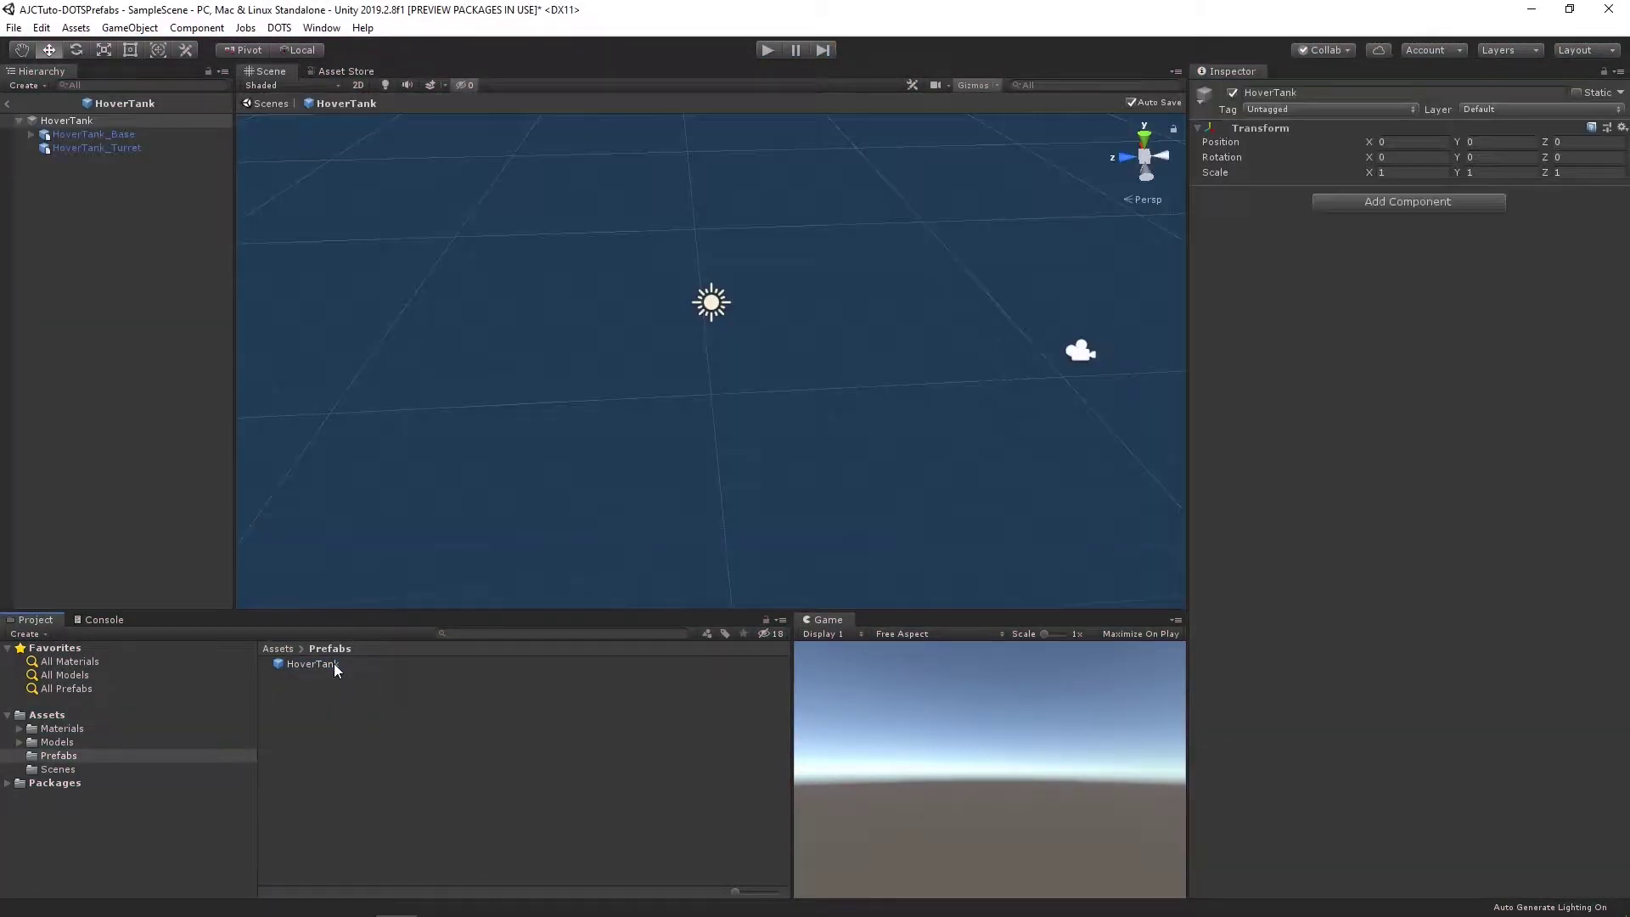
click(107, 149)
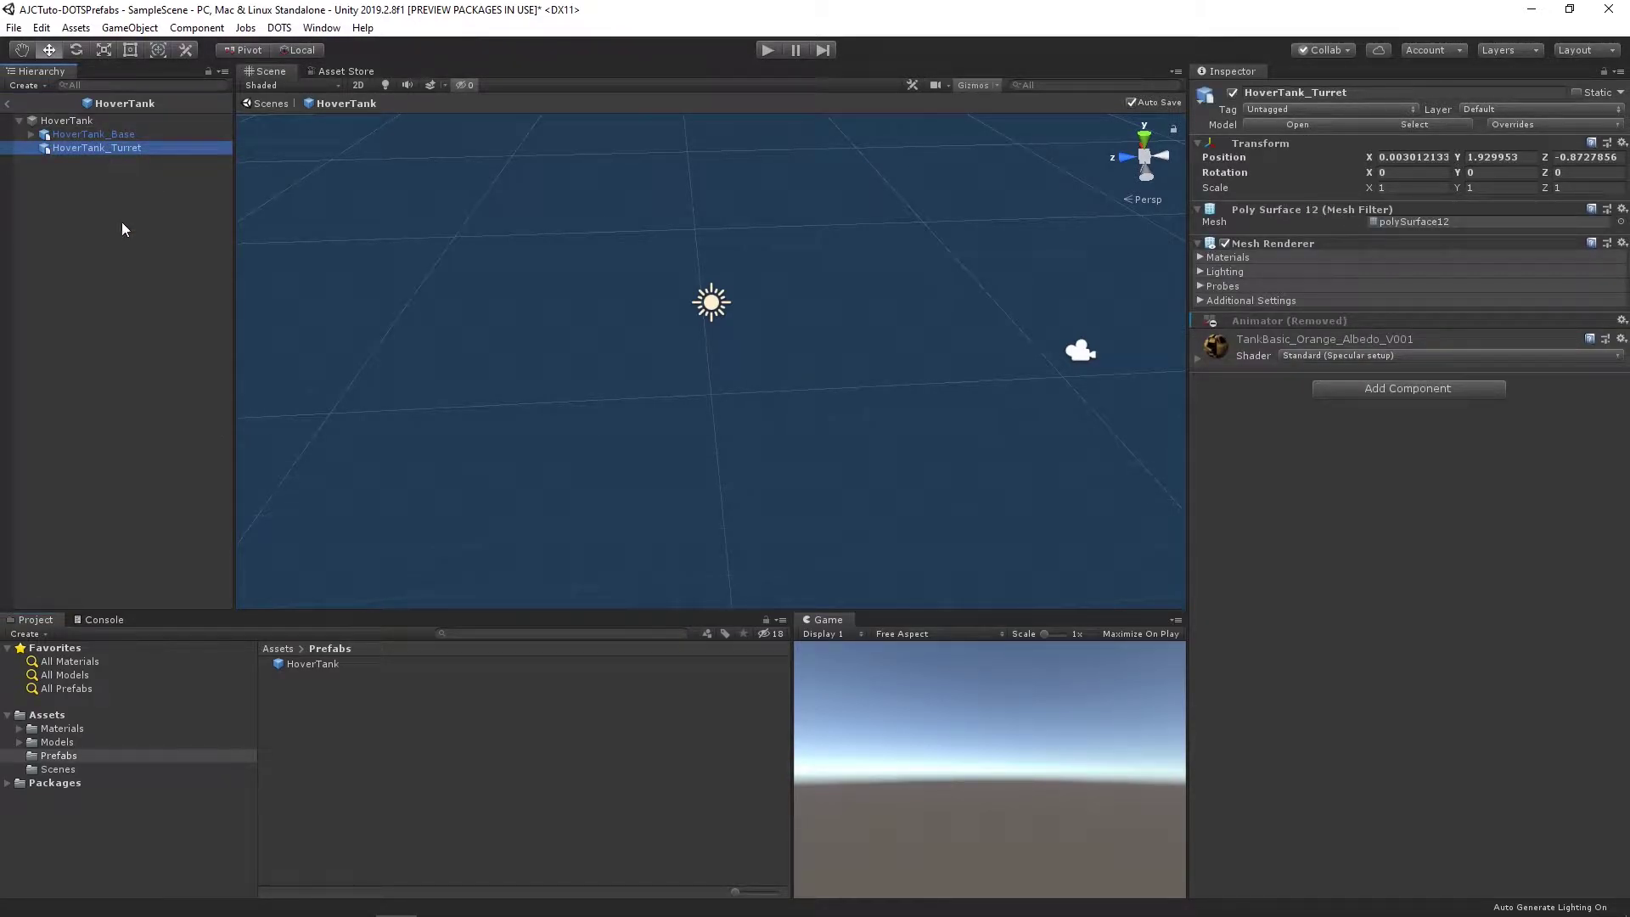
Create a new RotationSpeedToECS script and attach it to the turret
click(1383, 389)
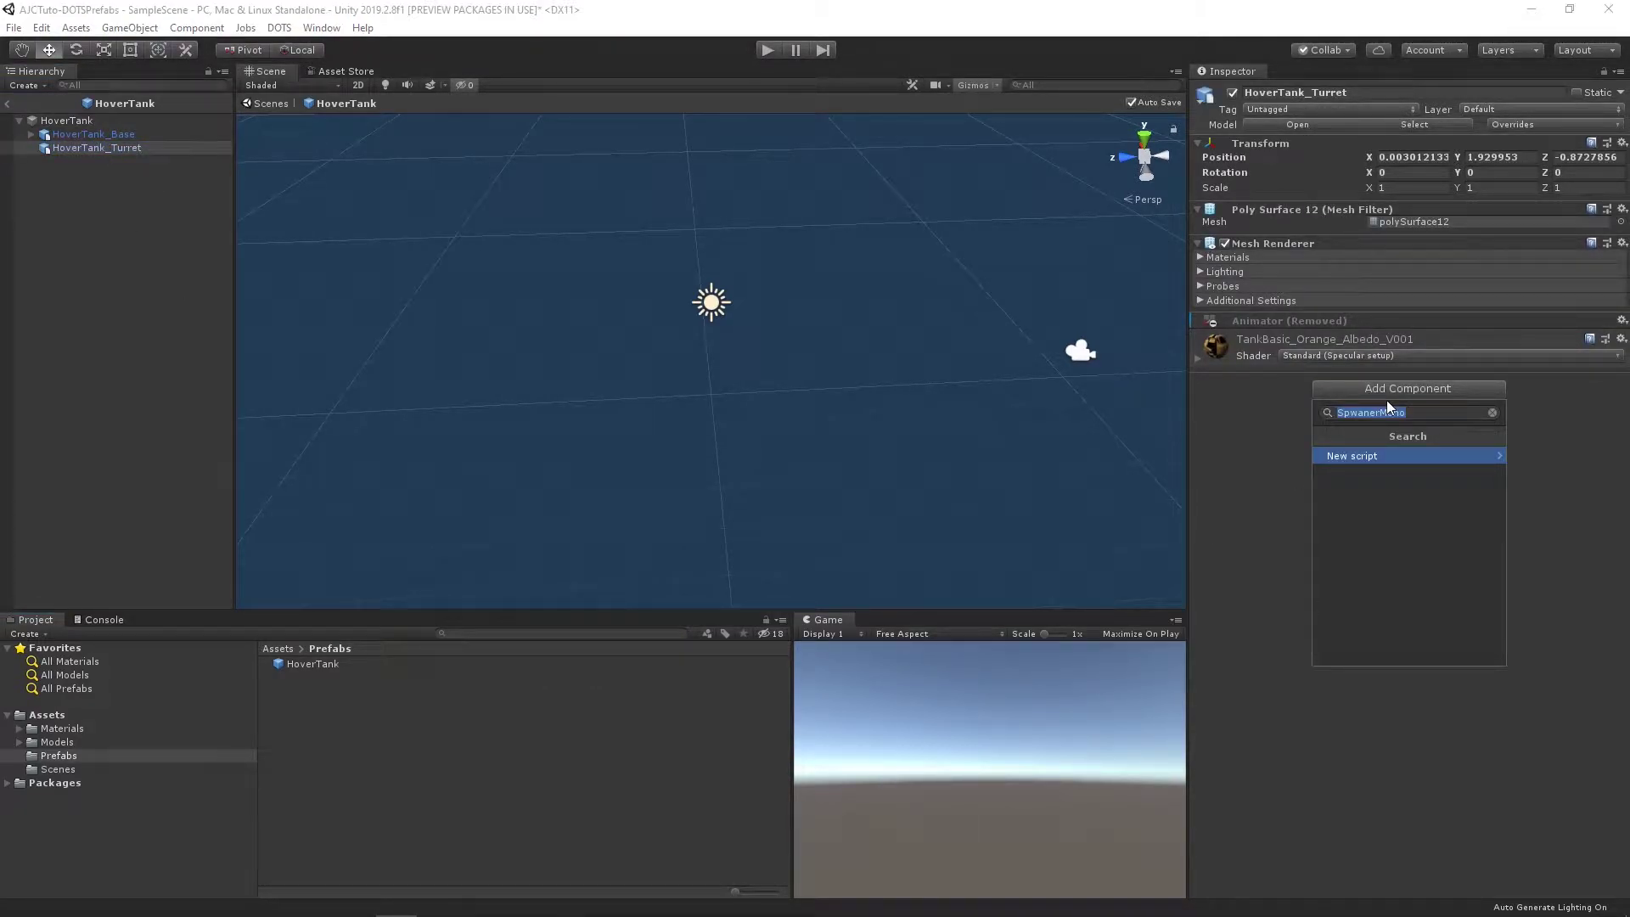
text(Rotati)
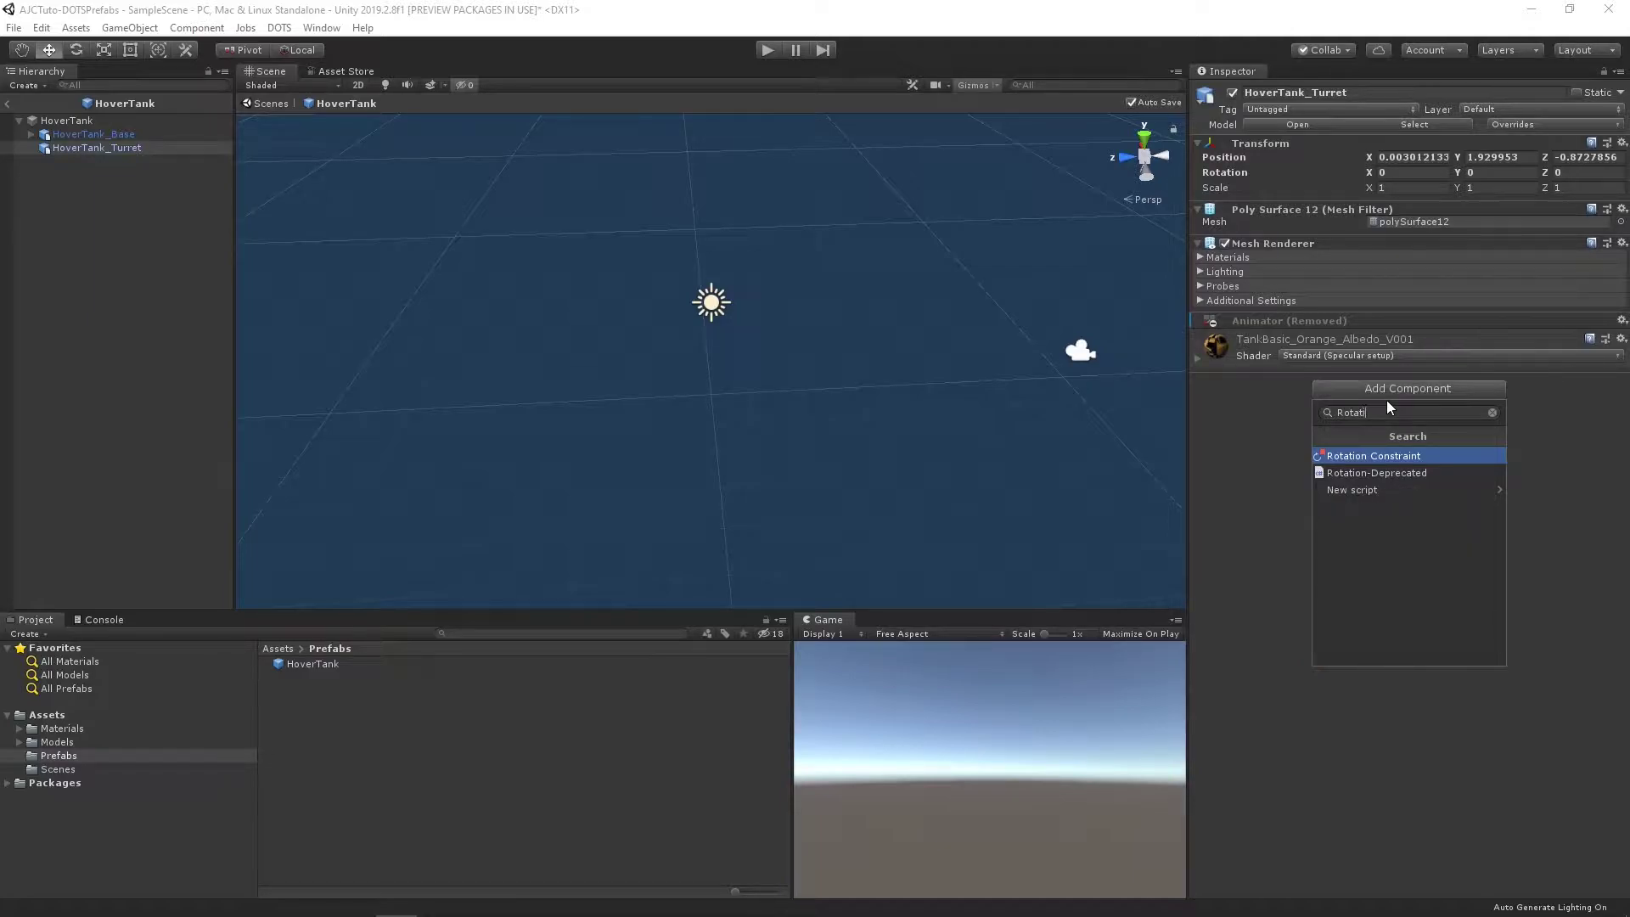
text(onSpeedToECS)
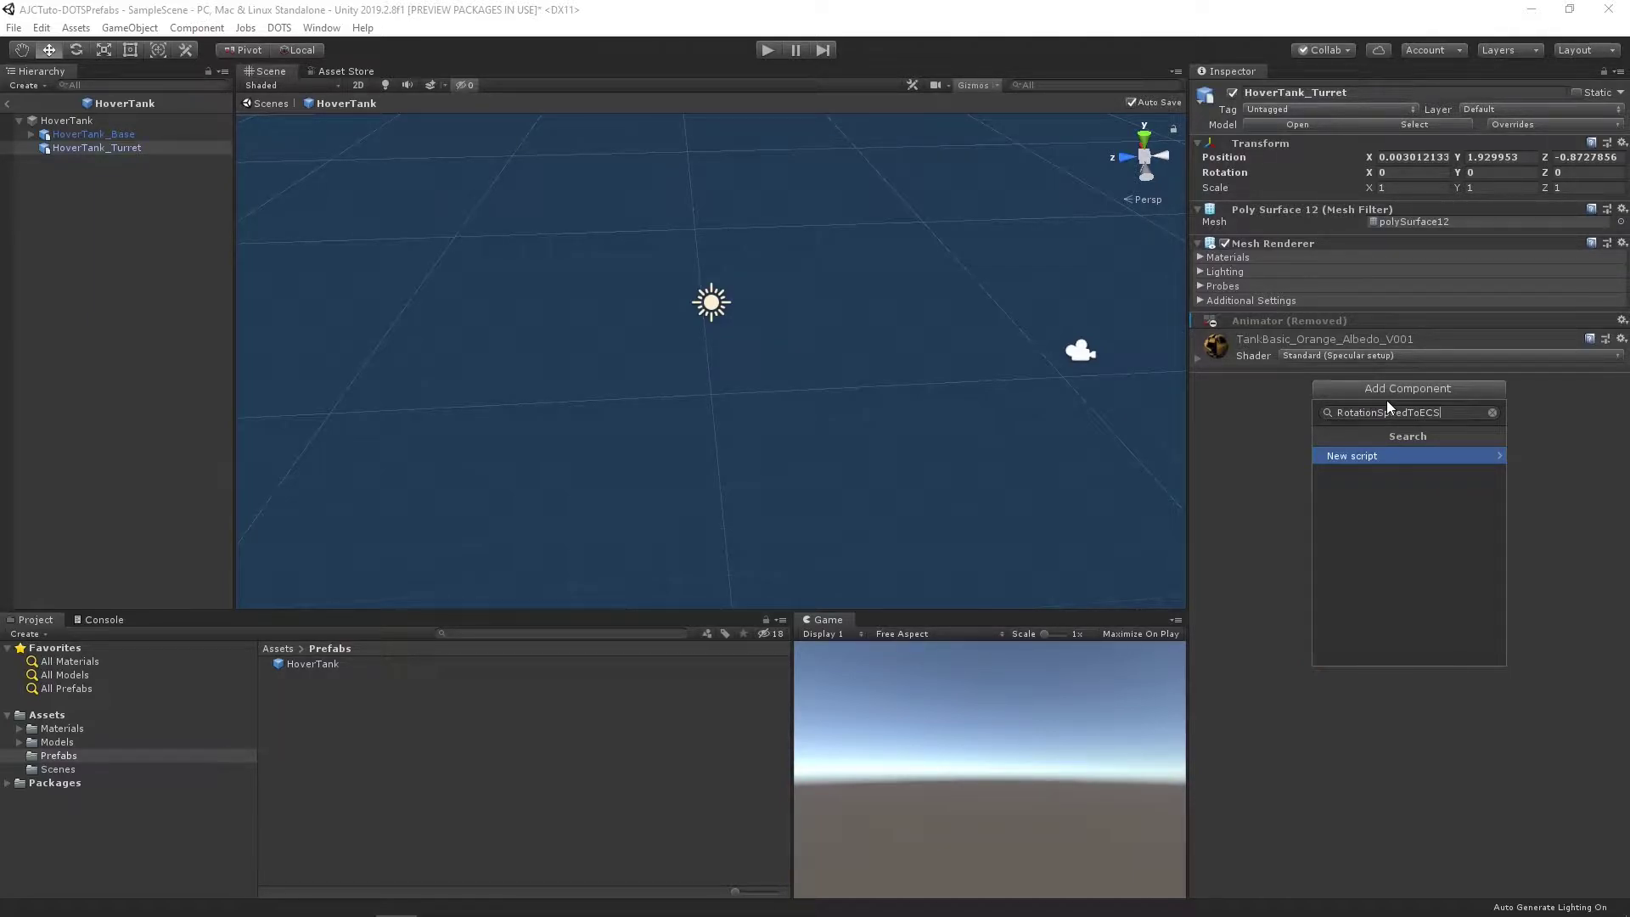
click(1392, 454)
click(1406, 649)
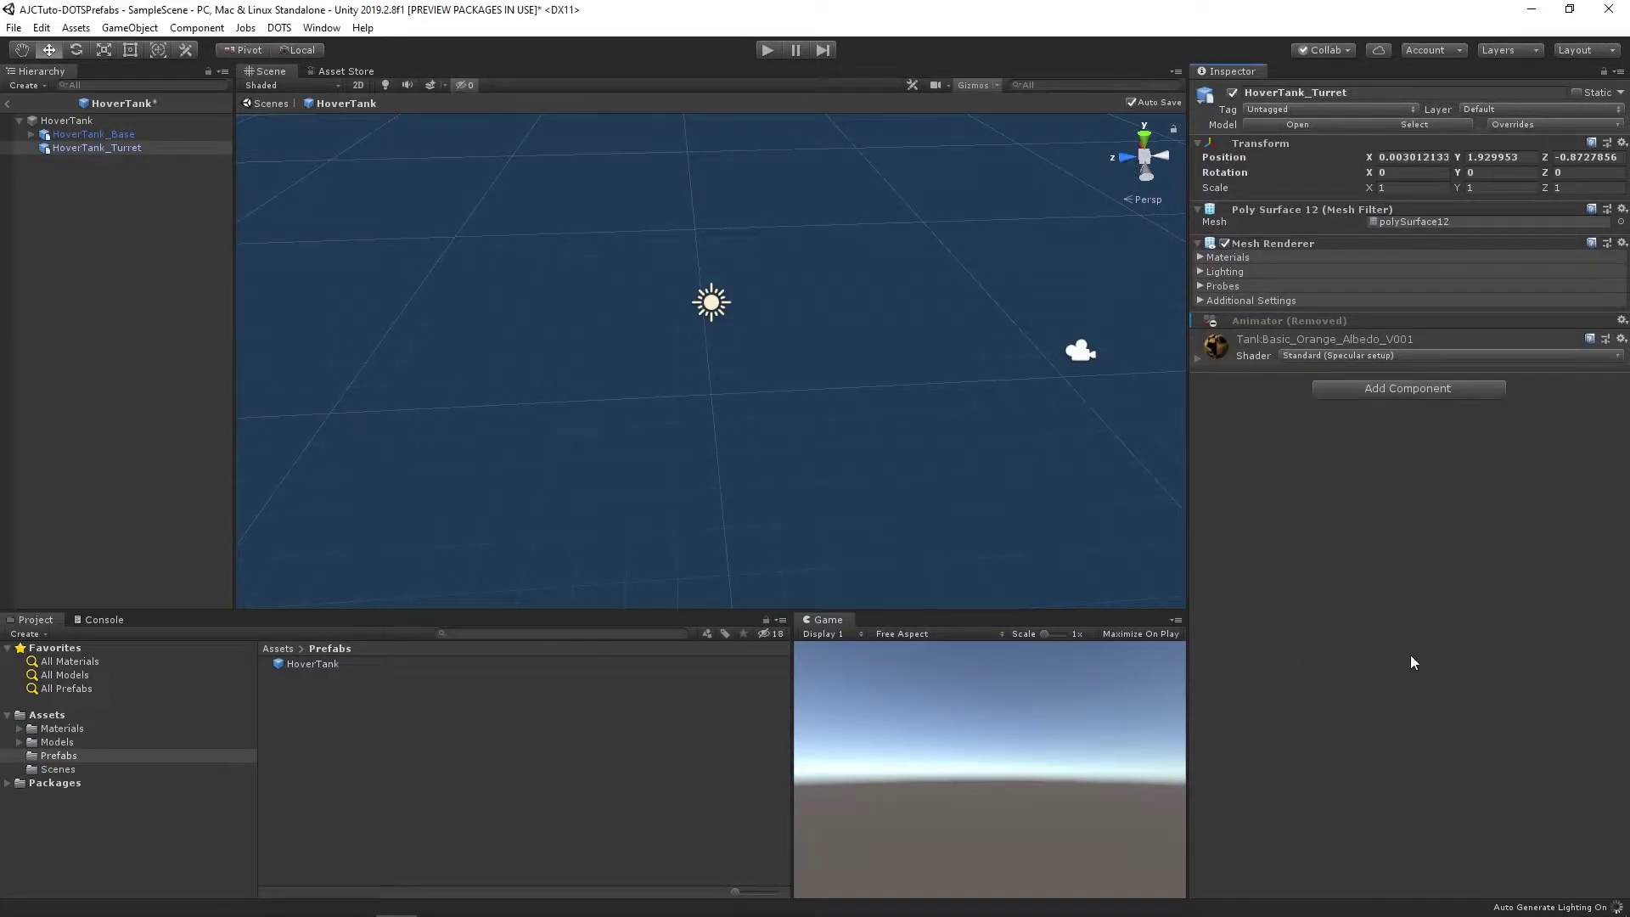
Open RotationSpeedToECS in Rider and make it implement IConvertGameObjectToEntity with a generated Convert stub
double_click(1469, 375)
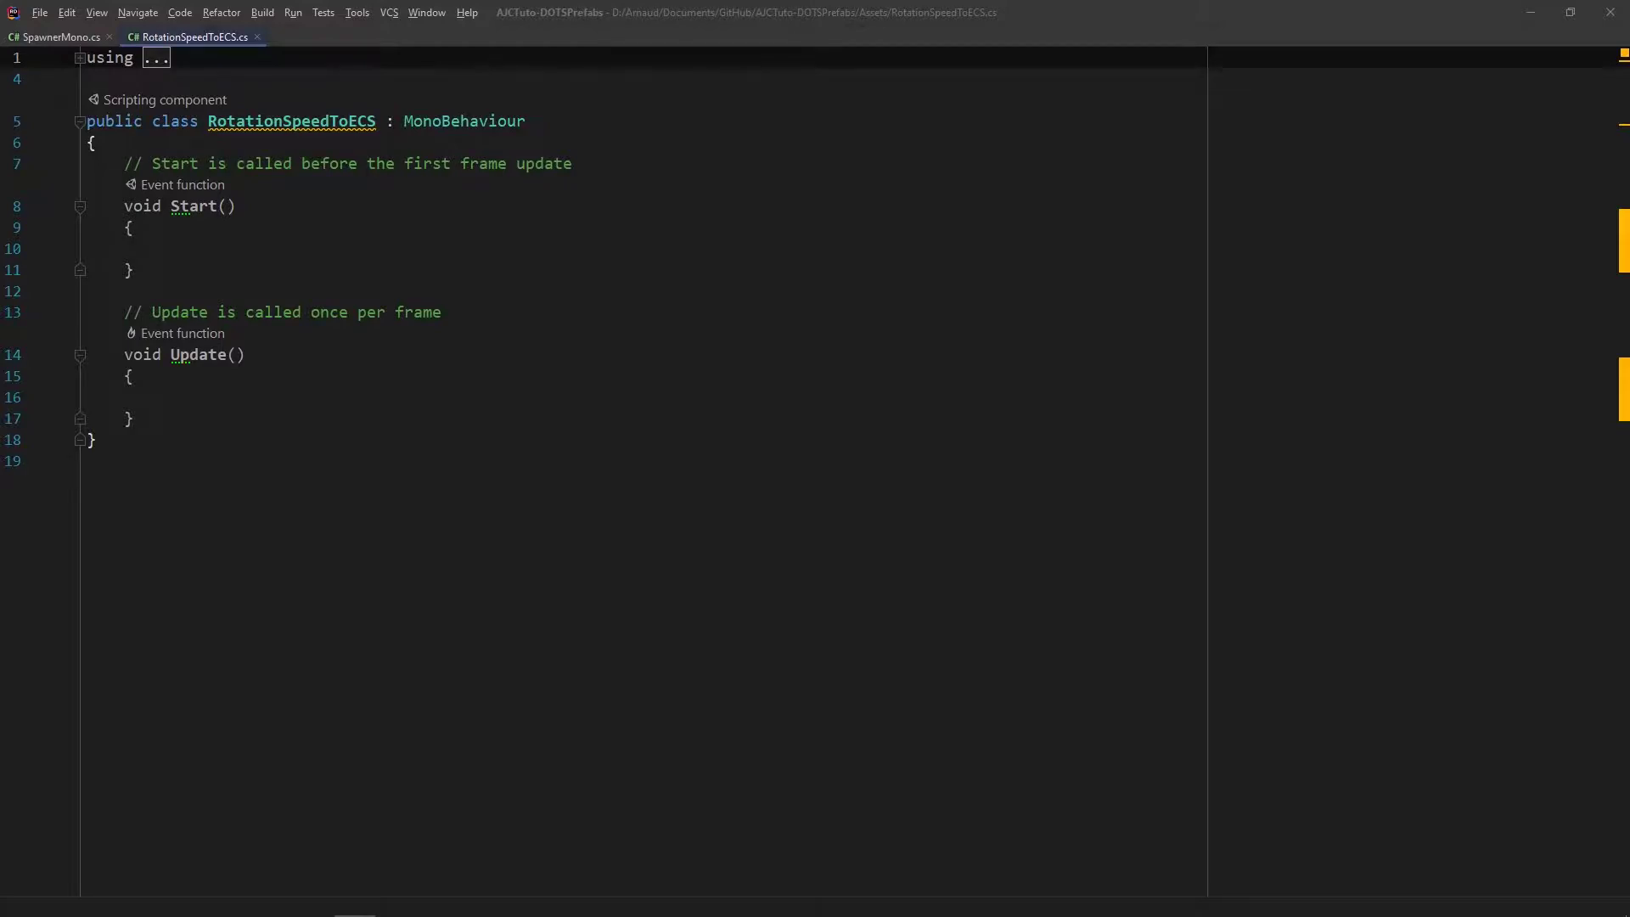
click(525, 121)
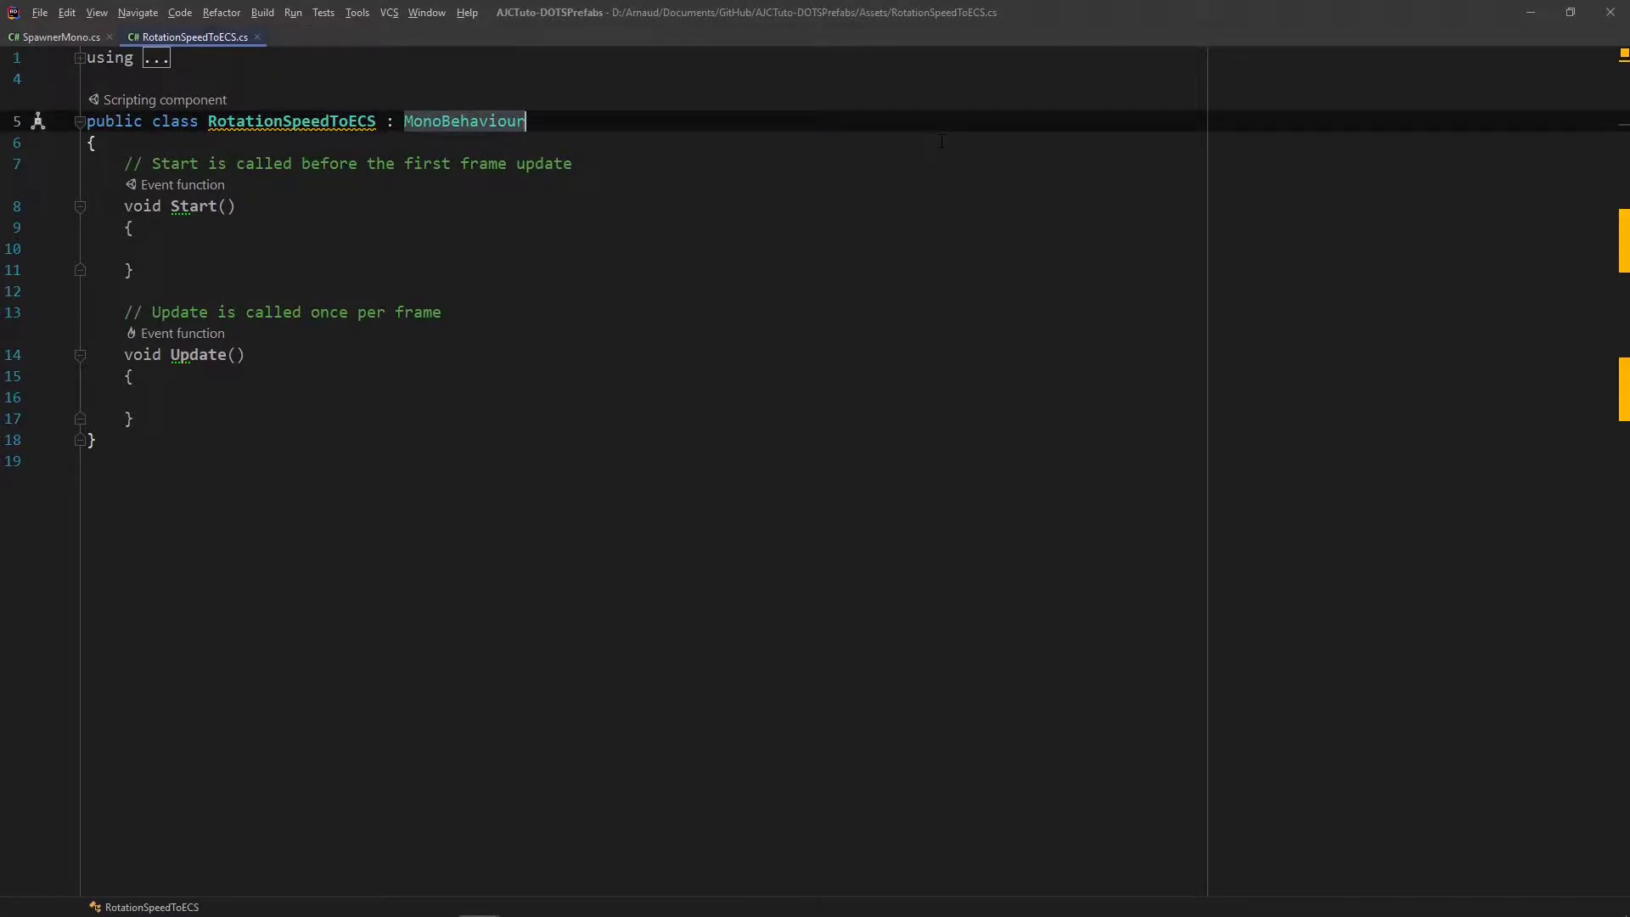
text(, I)
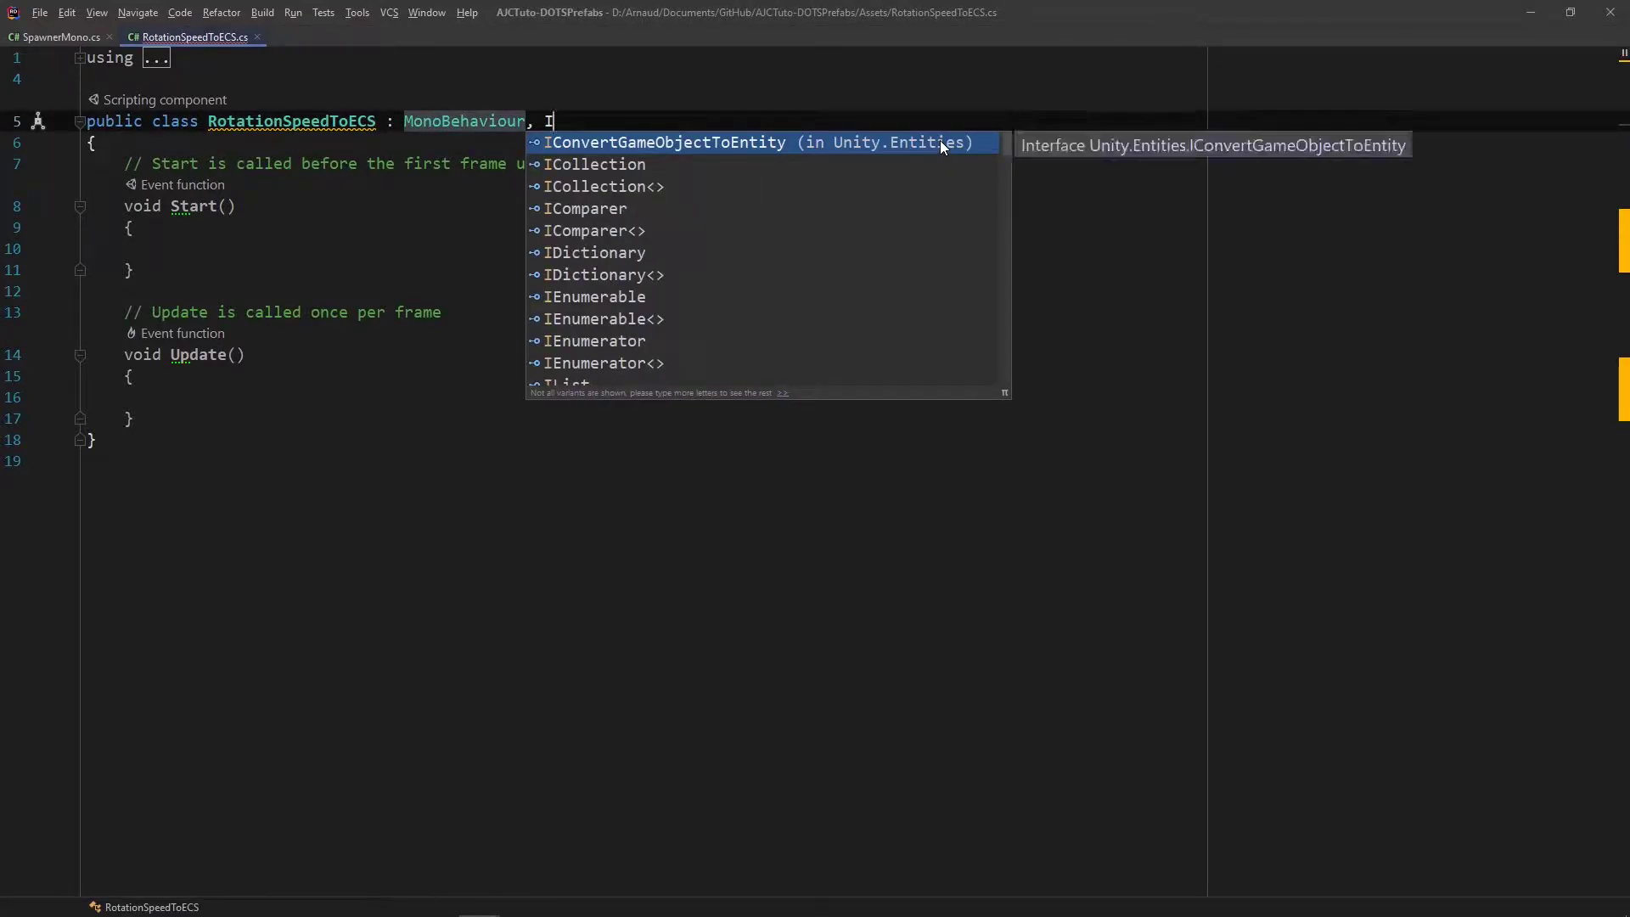
key(Return)
key(Left)
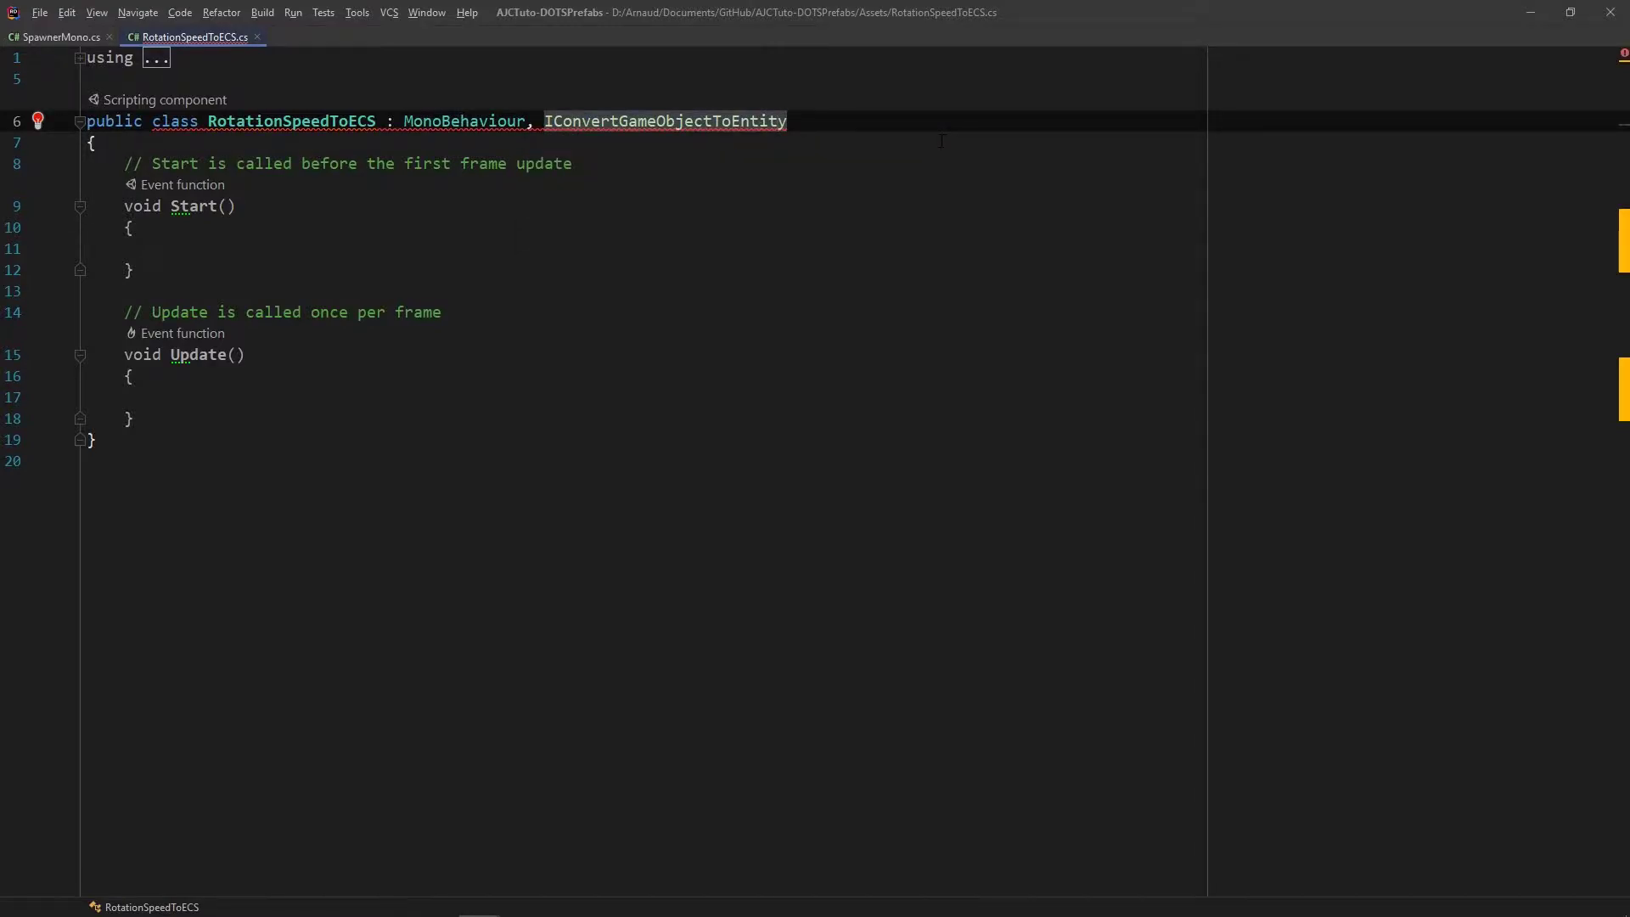
key(alt+Return)
key(Return)
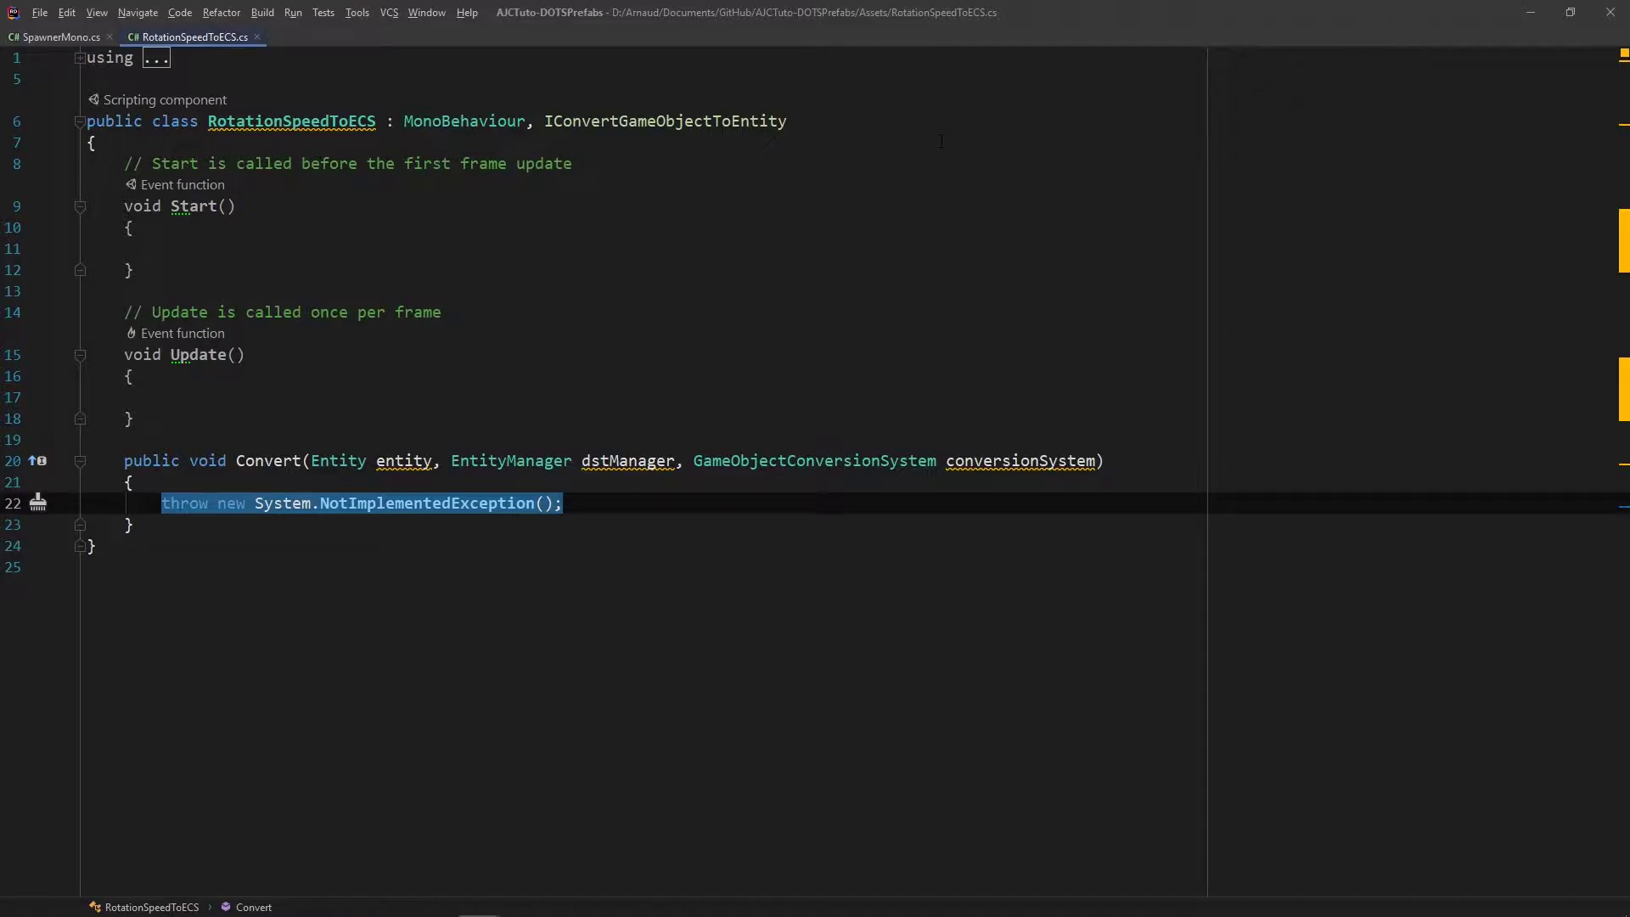
Add a public float m_rotationSpeedInDegreePerSecond field and remove Convert's placeholder throw statement
click(100, 143)
key(Return)
text(public )
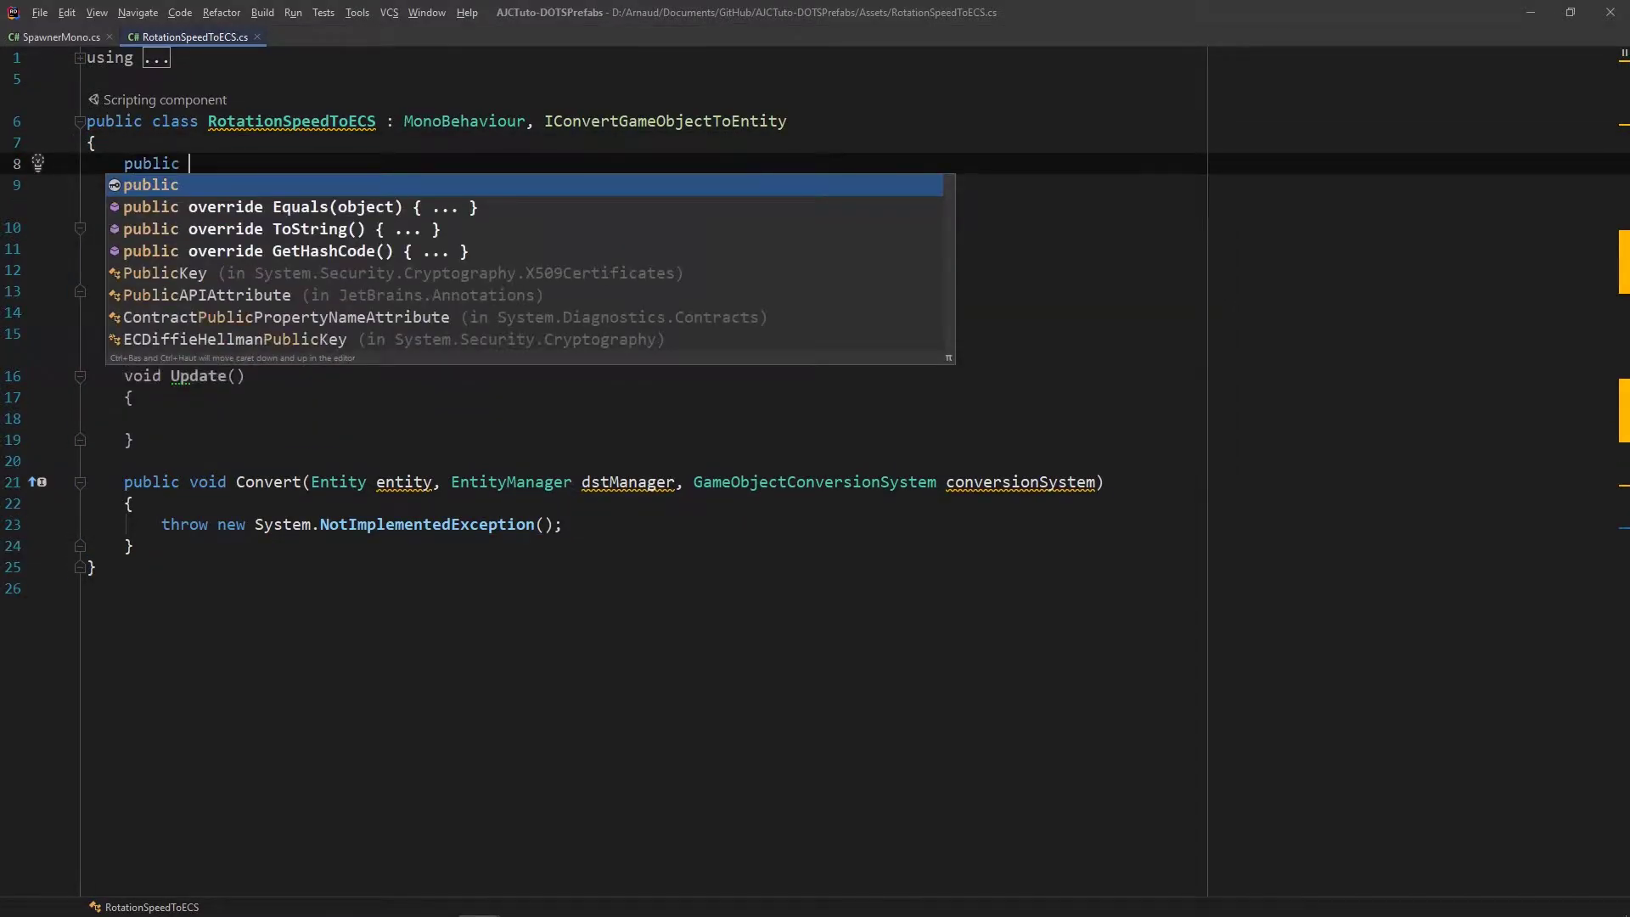
text(float m_rot)
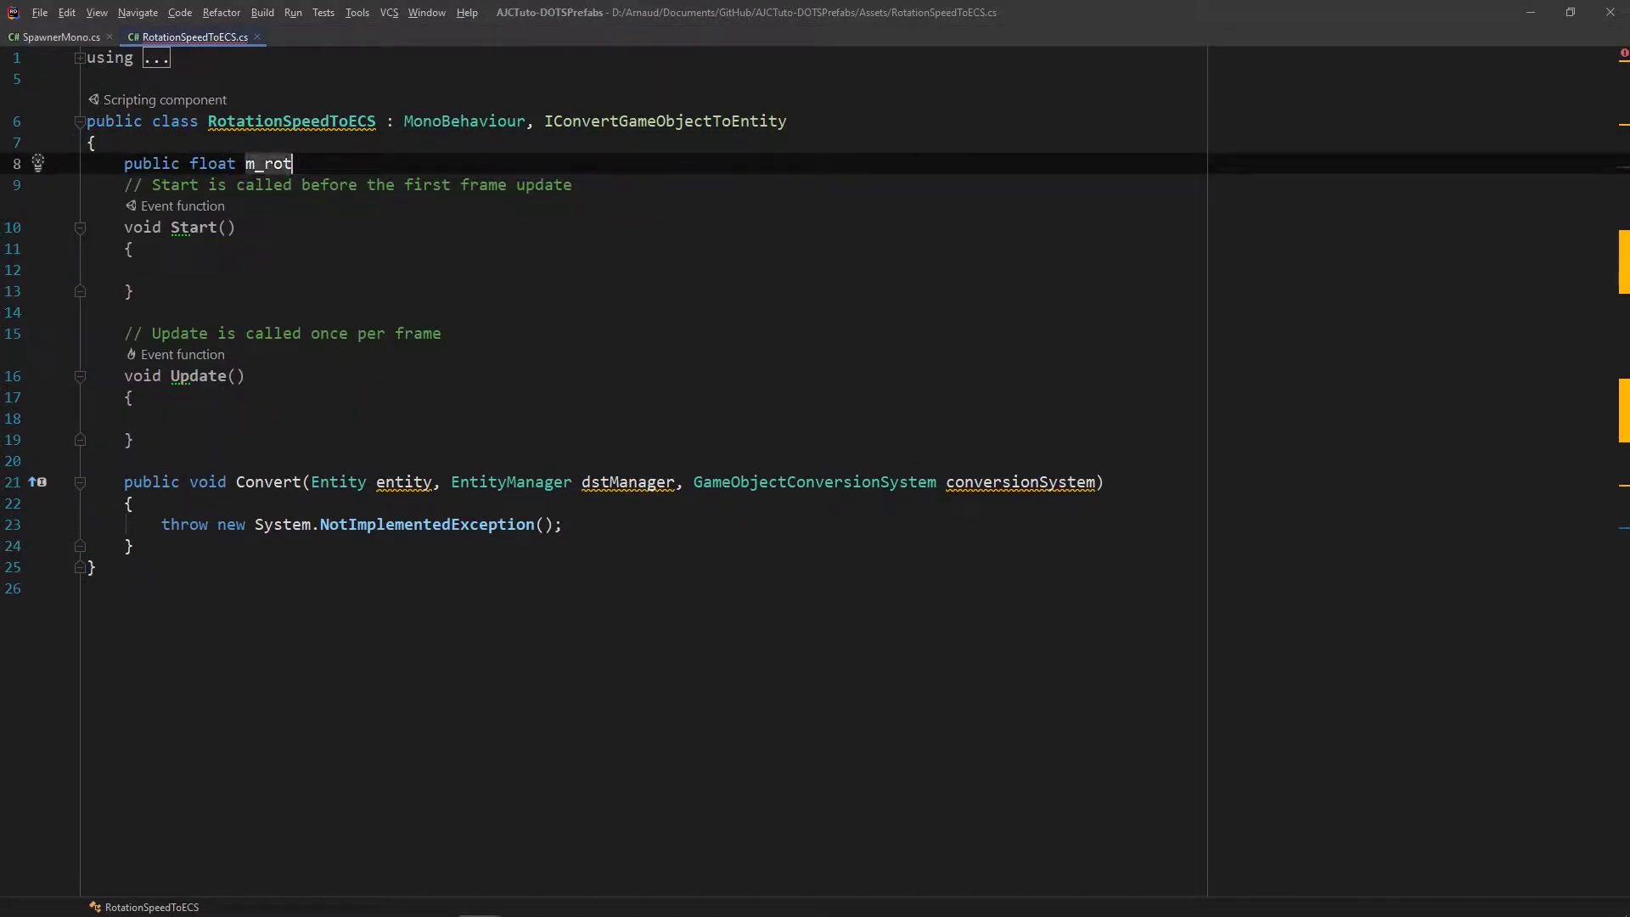
text(ationSpeedInDegreePe)
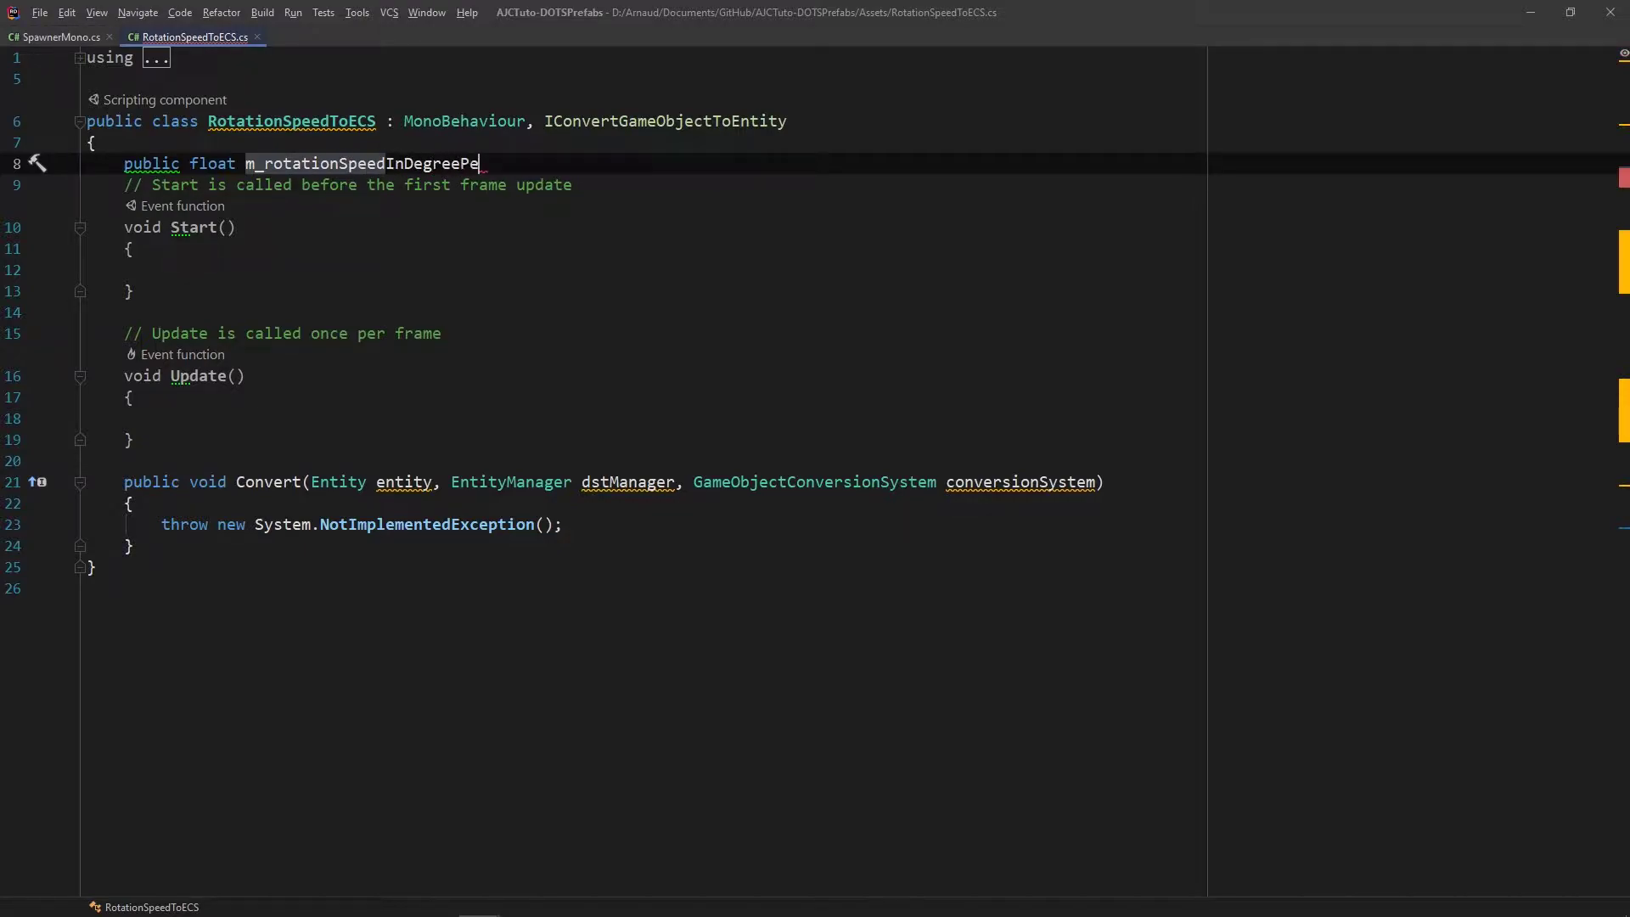
text(rSecond;)
click(565, 524)
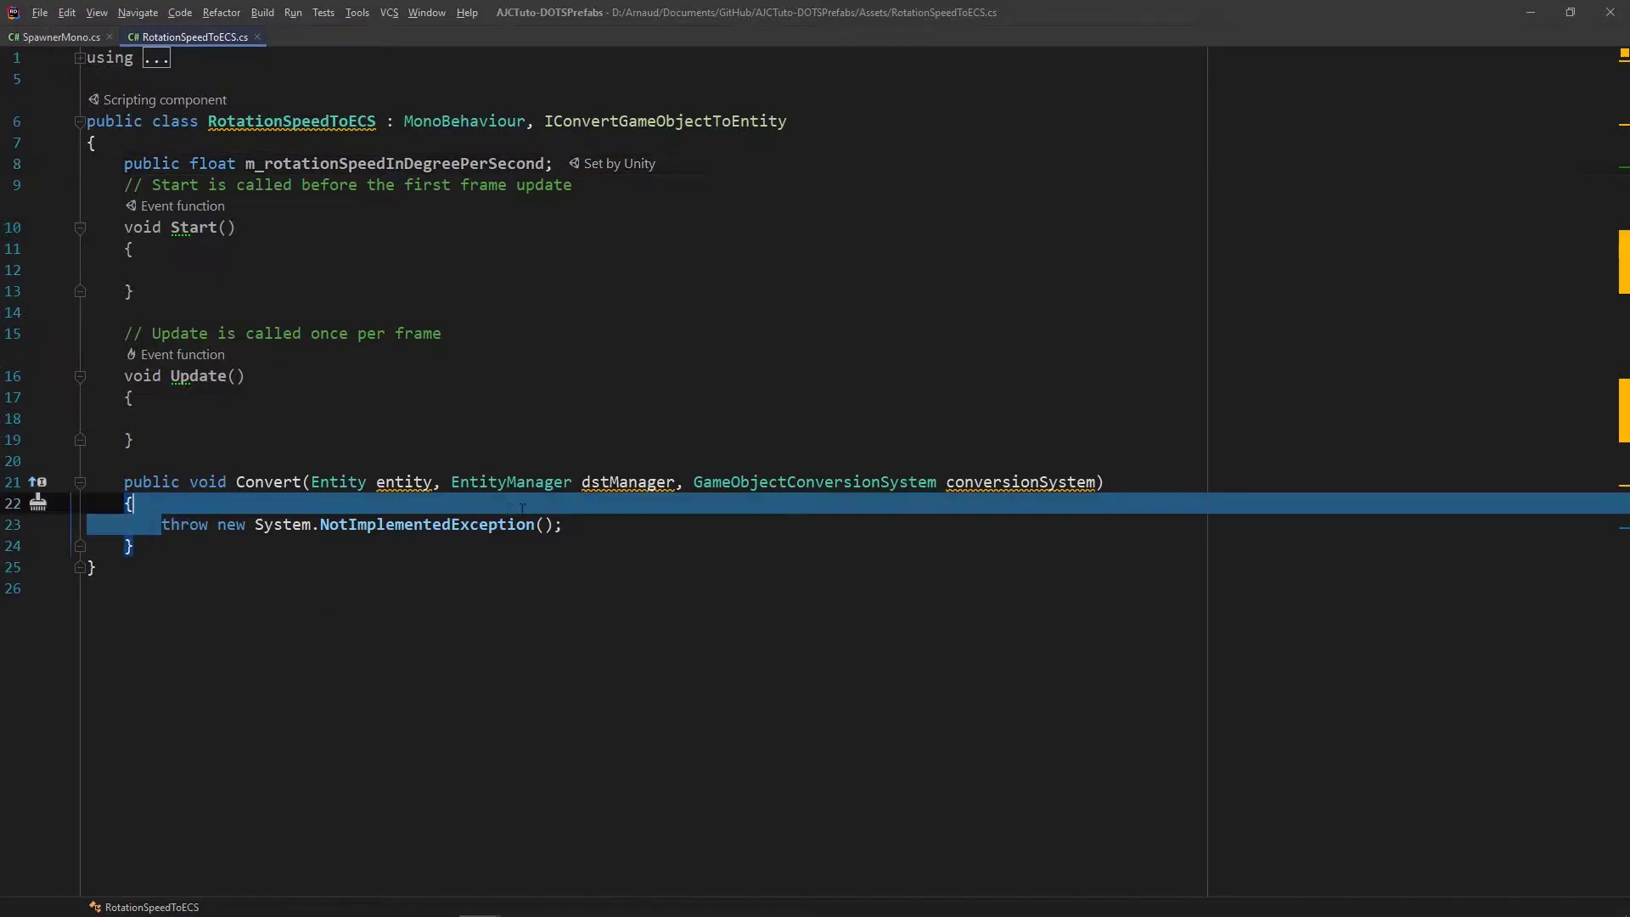
key(ctrl+w)
text(var d)
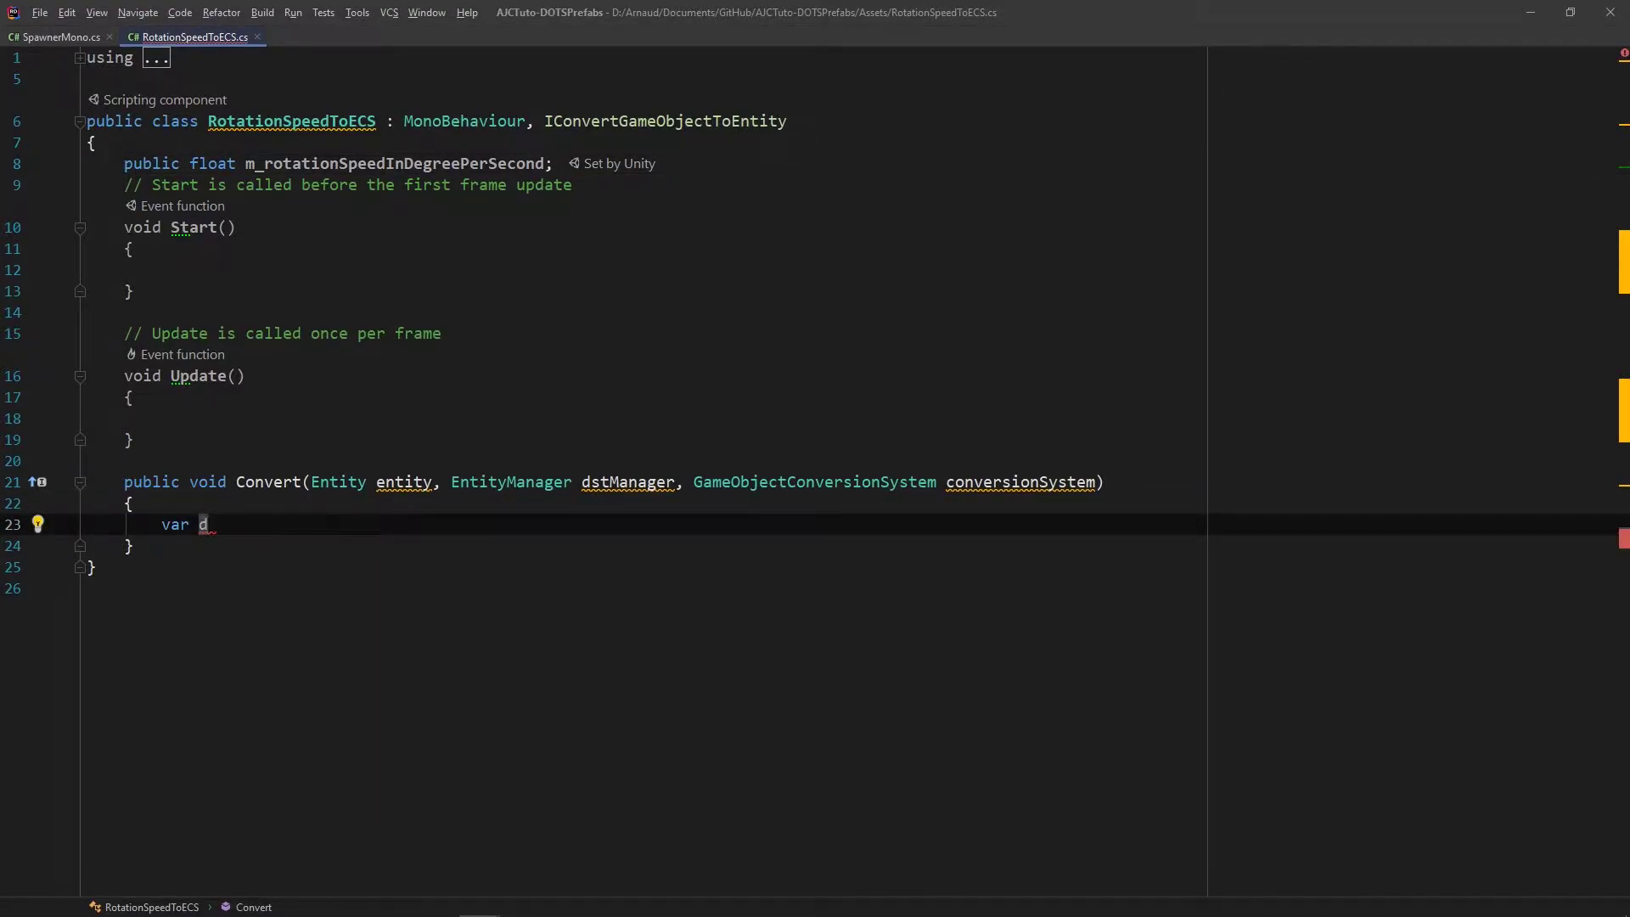
Begin a new public struct below the class implementing an IC… interface
click(86, 587)
key(Return)
text(public struct RotateAroundY)
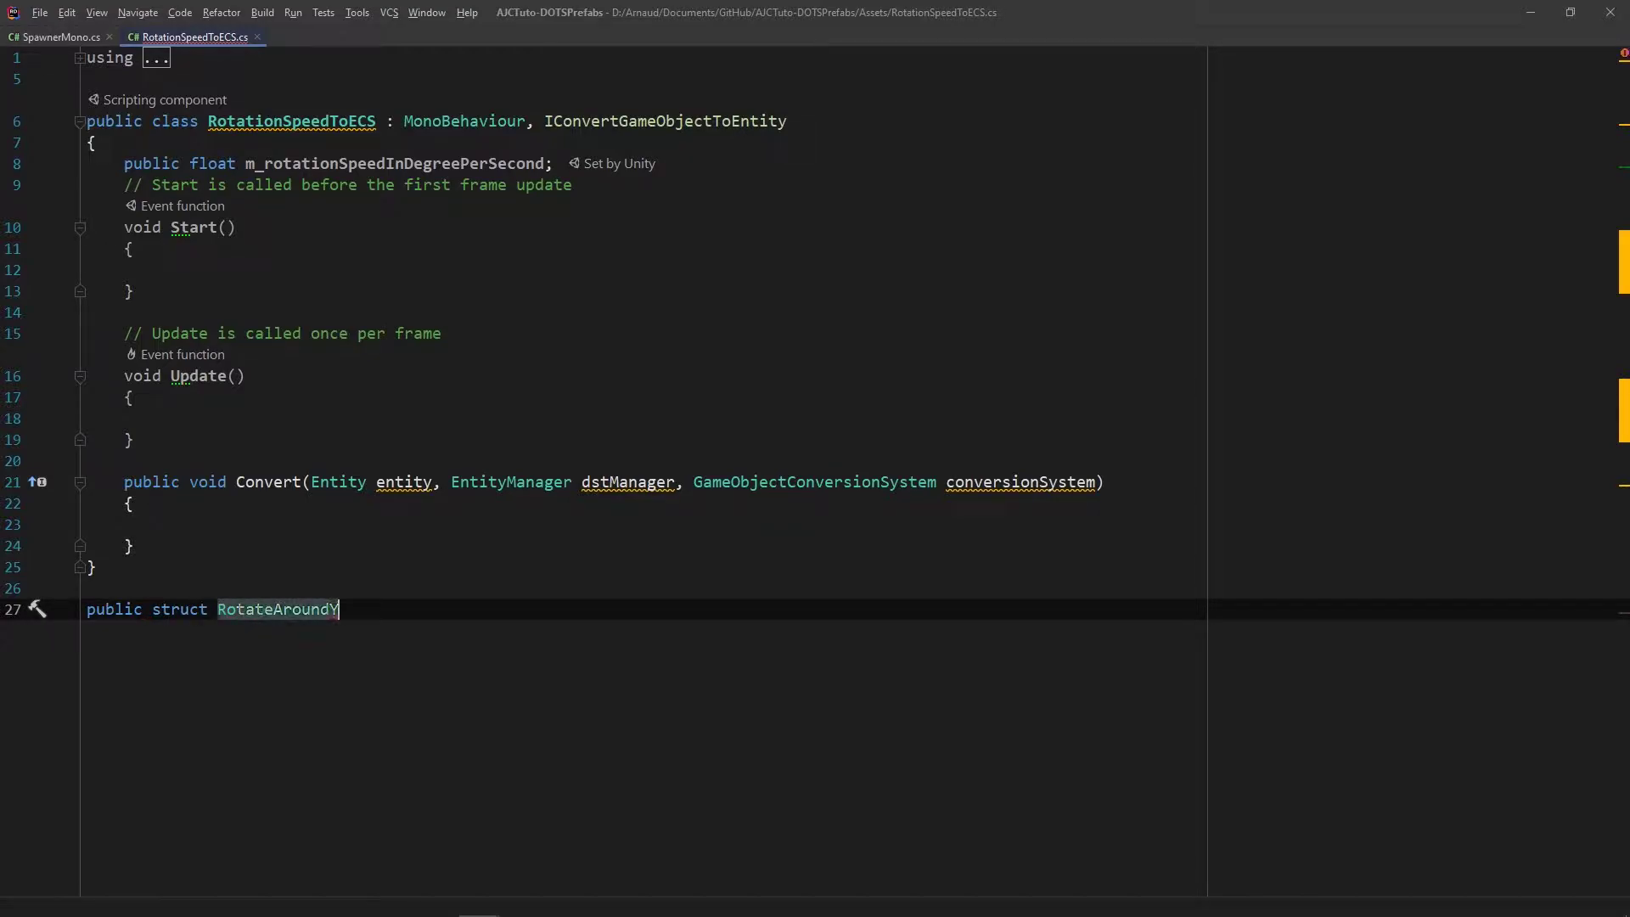
text( : IC)
Finish the RotateAroundY IComponentData struct with a public float m_rotationSpeedInRadianPerSecond field
key(Return)
key(Return)
text({)
key(Return)
text(publi)
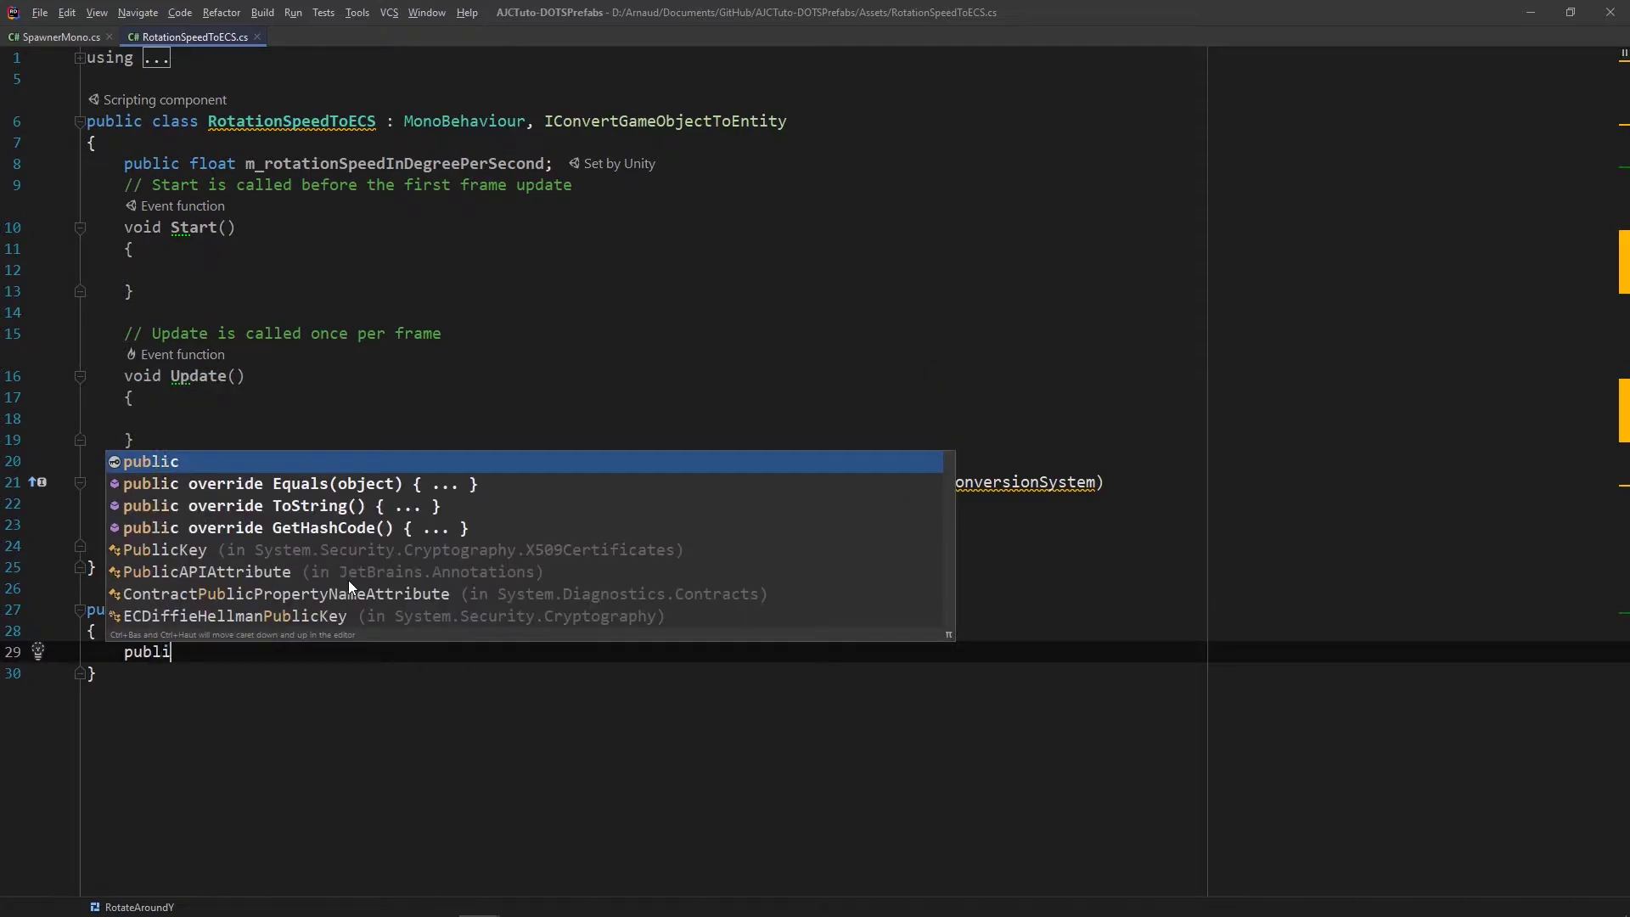
text(c float m_rotationSpeedInRadianPer)
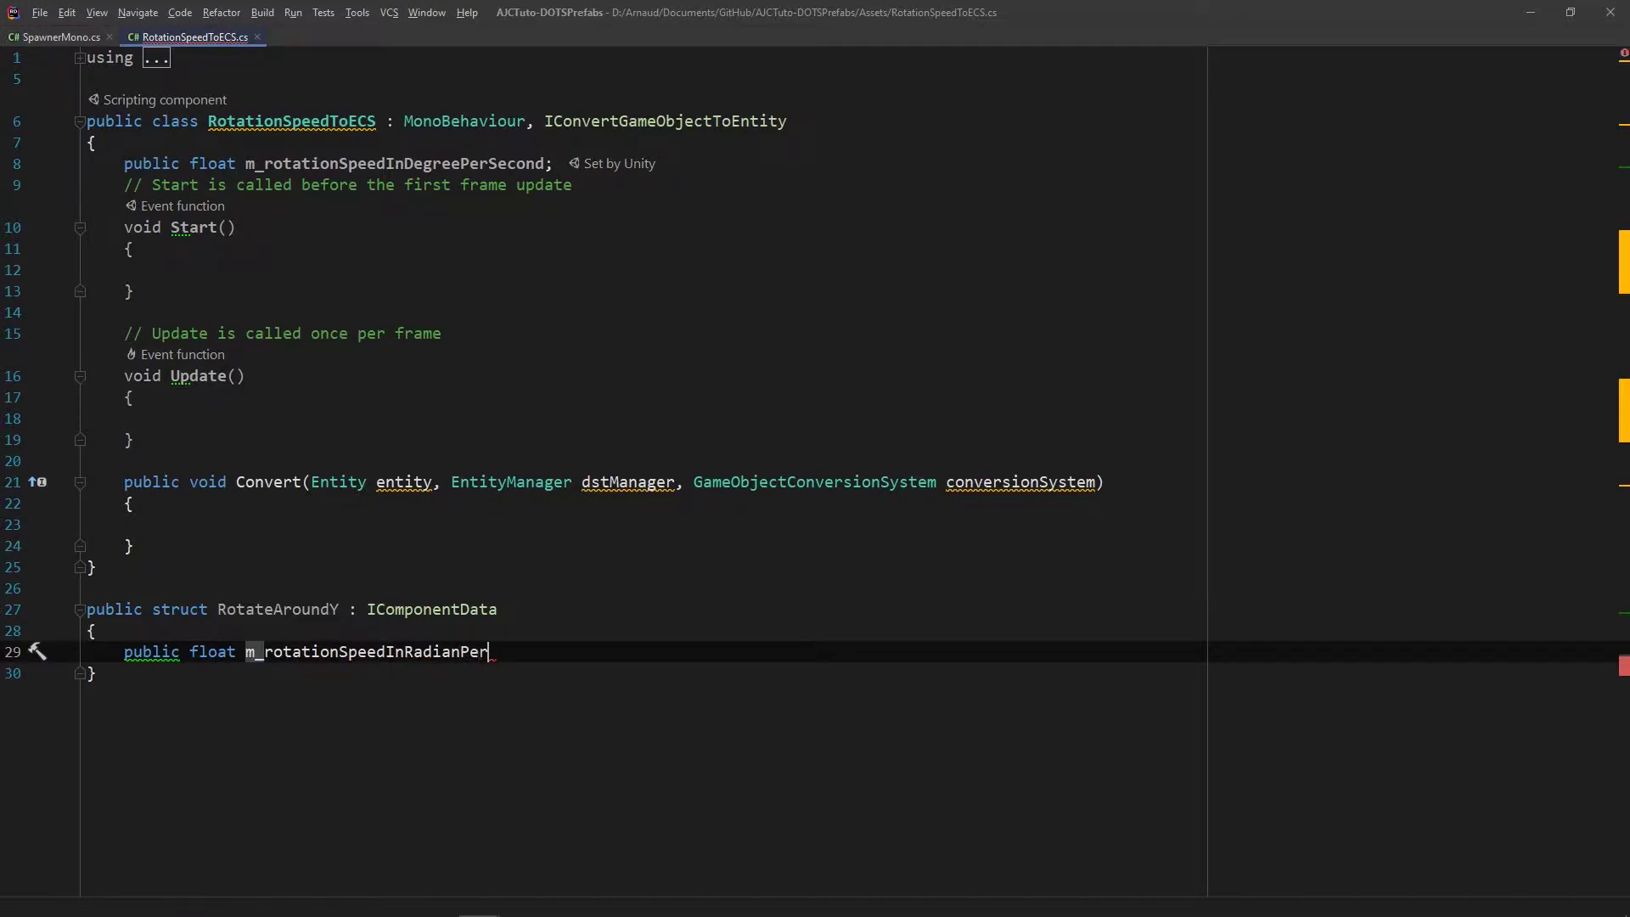
text(Second;)
In Convert, create a RotateAroundY component with m_rotationSpeedInRadianPerSecond = math.radians(m_rotationSpeedInDegreePerSecond)
click(161, 524)
text(var d)
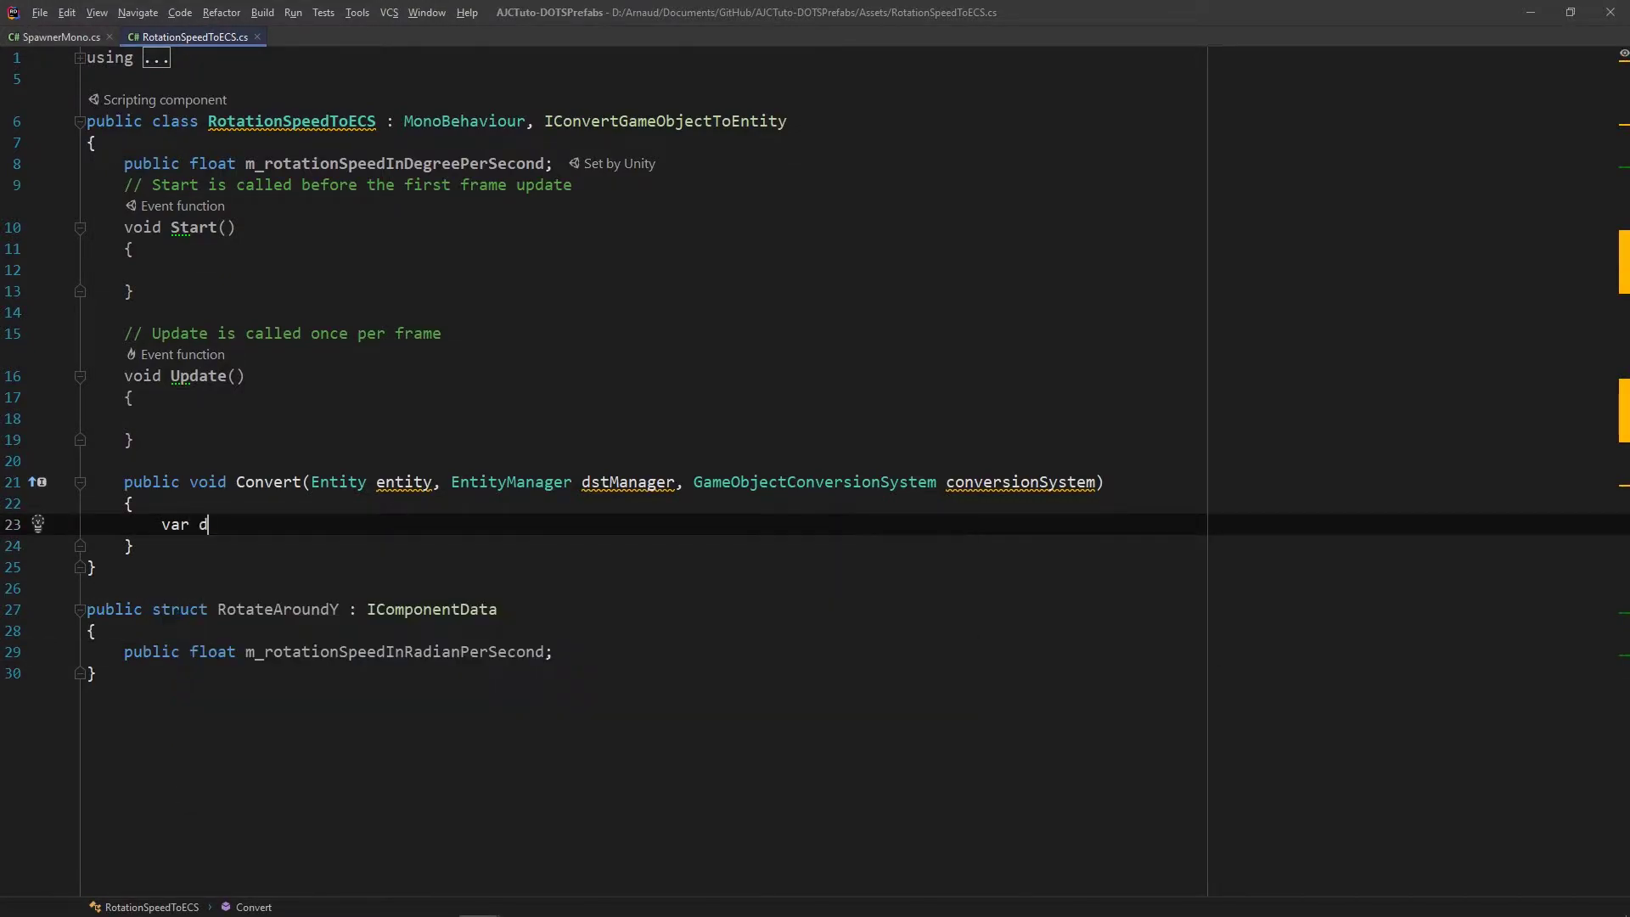
key(BackSpace)
text(component = new)
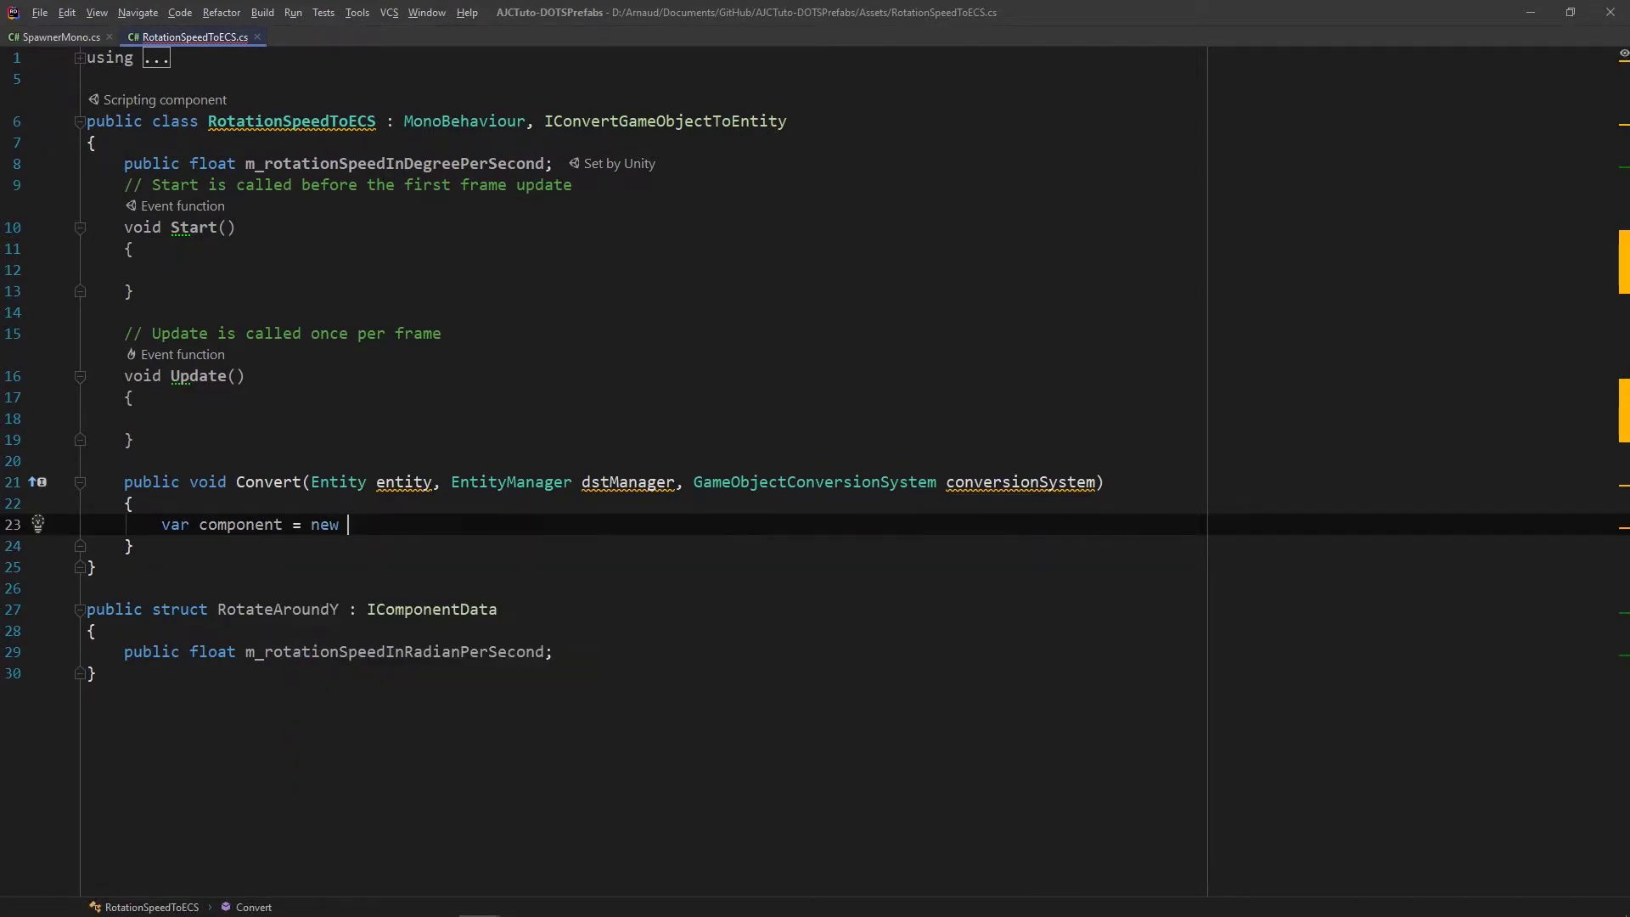
text( Ro)
key(Return)
text(;)
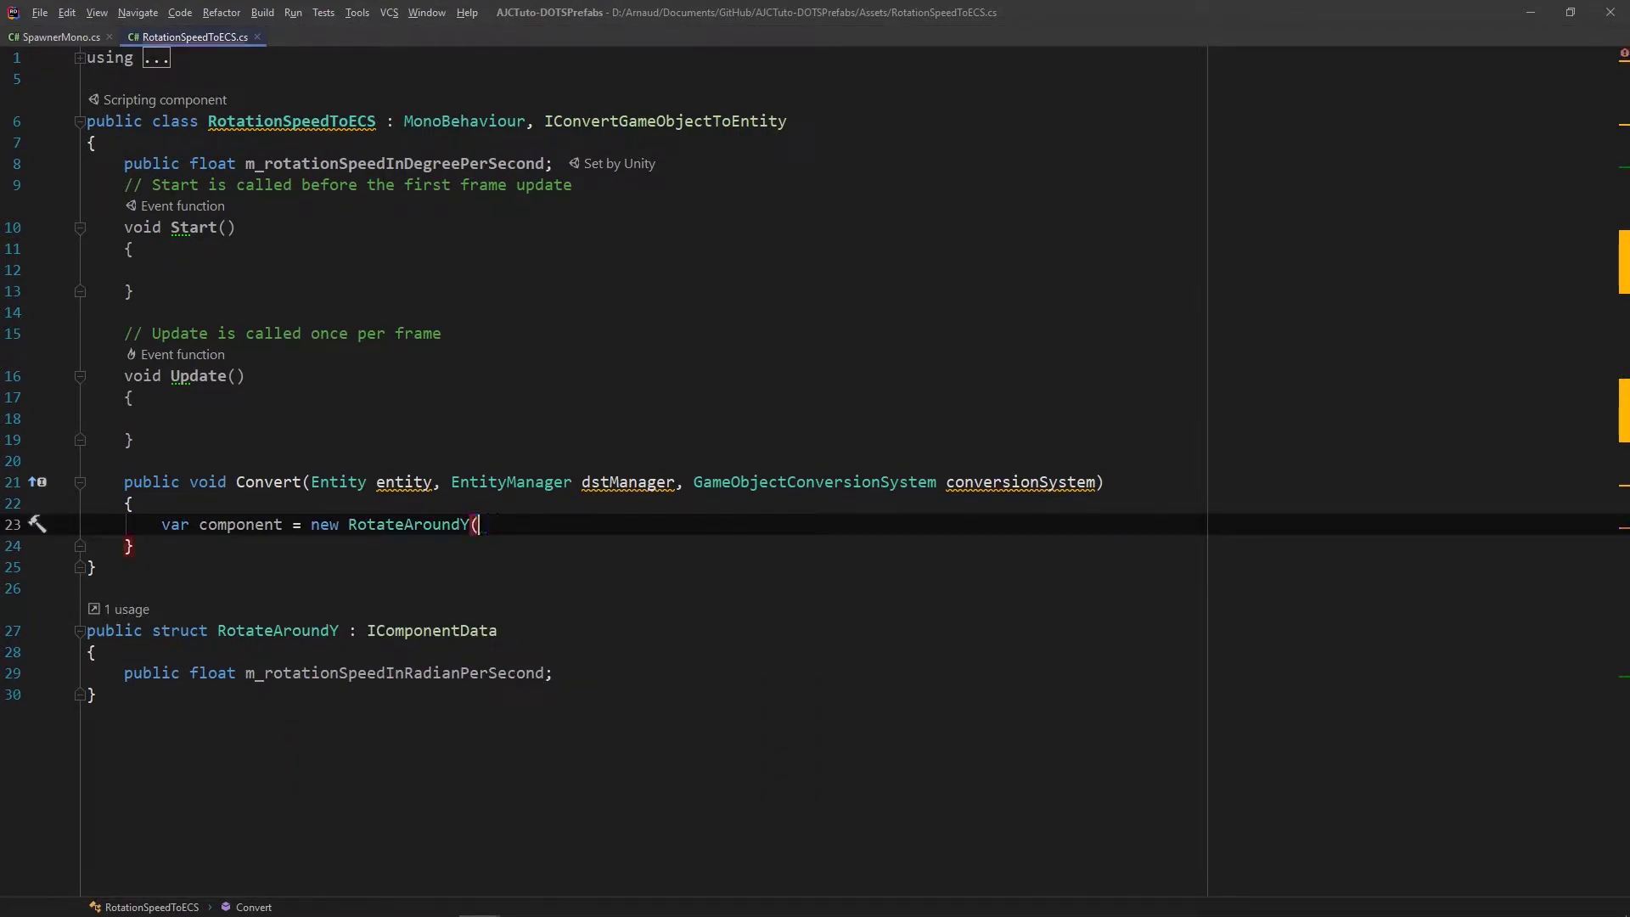
key(Return)
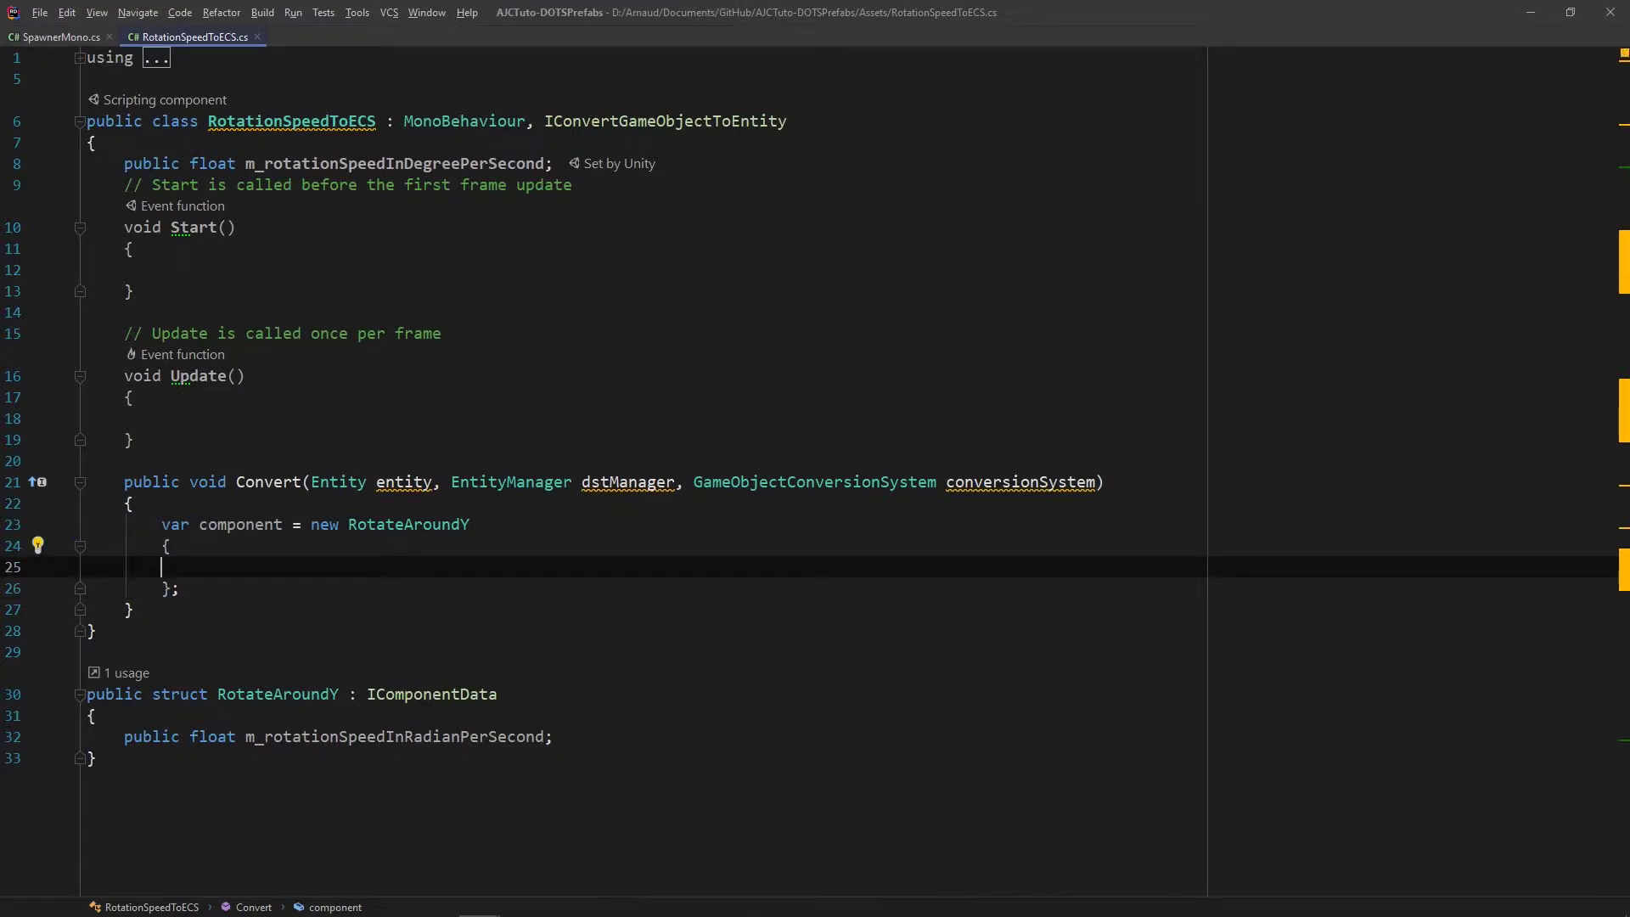
text(m)
key(Return)
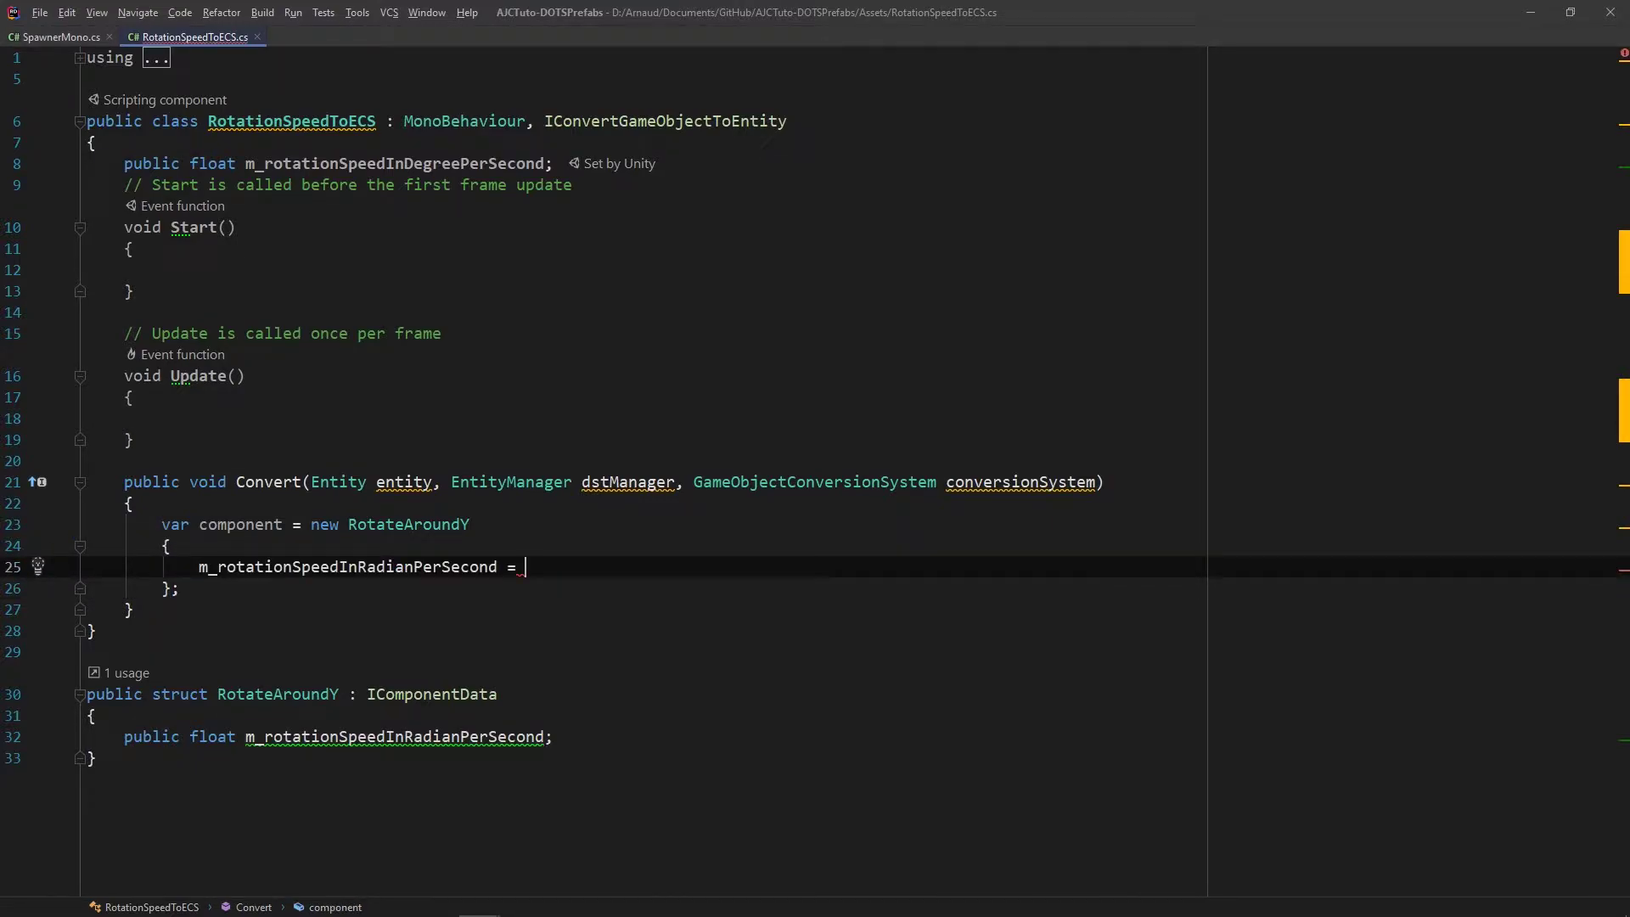
text(math.)
text(ra)
key(Return)
text(m)
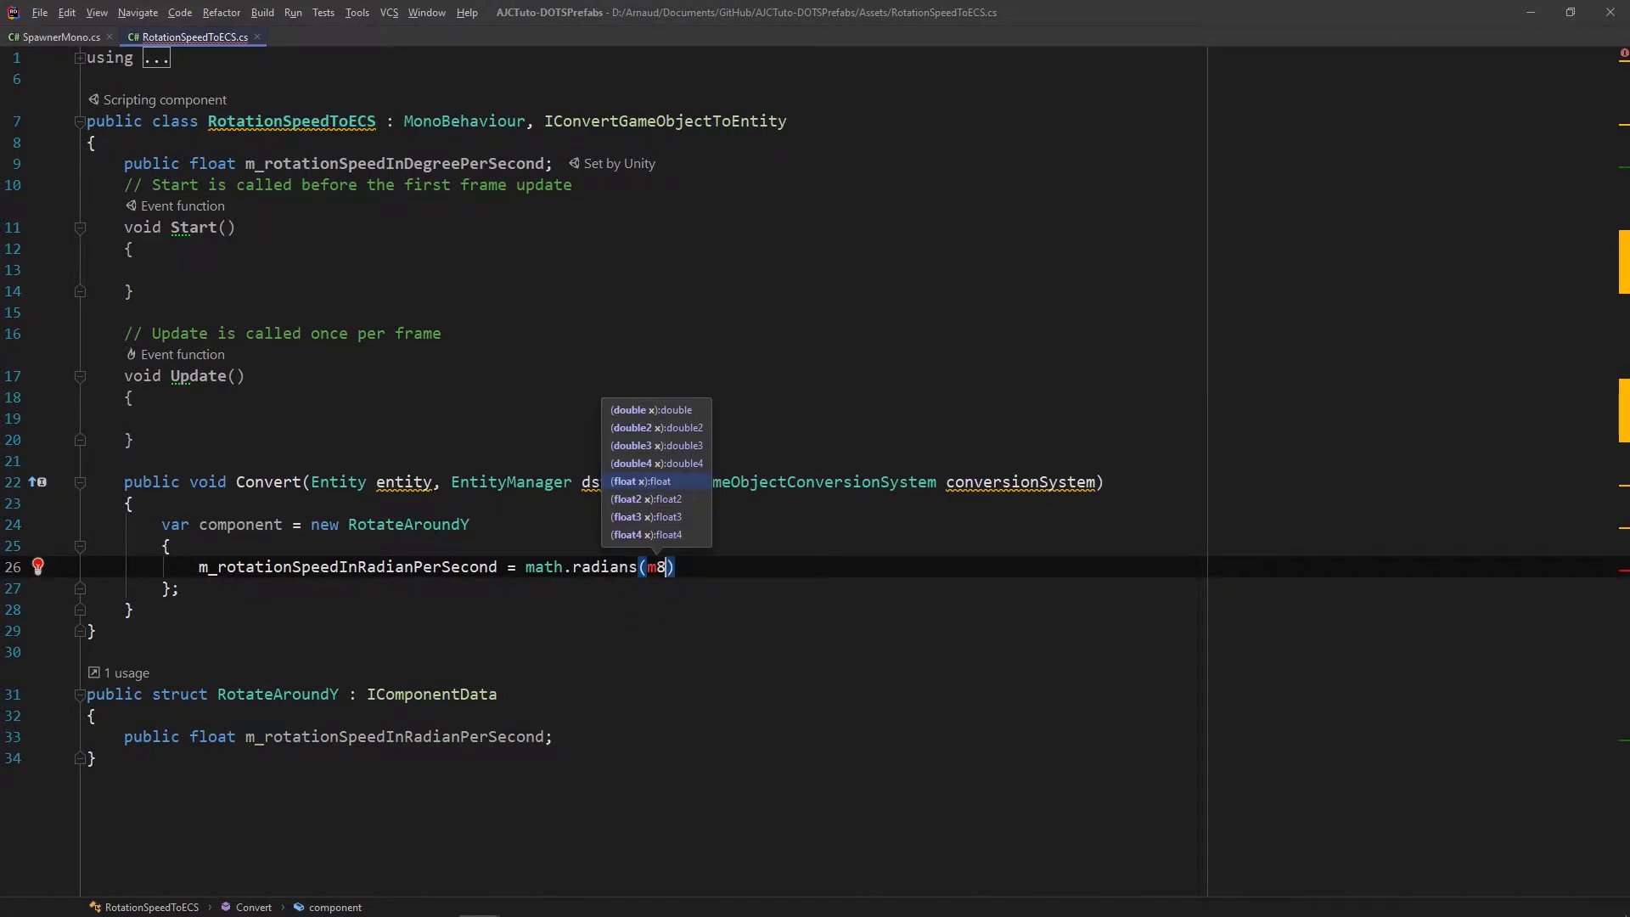
text(_)
key(Return)
Add the component to the entity with dstManager.AddComponentData(entity, component)
key(Down)
key(End)
key(Return)
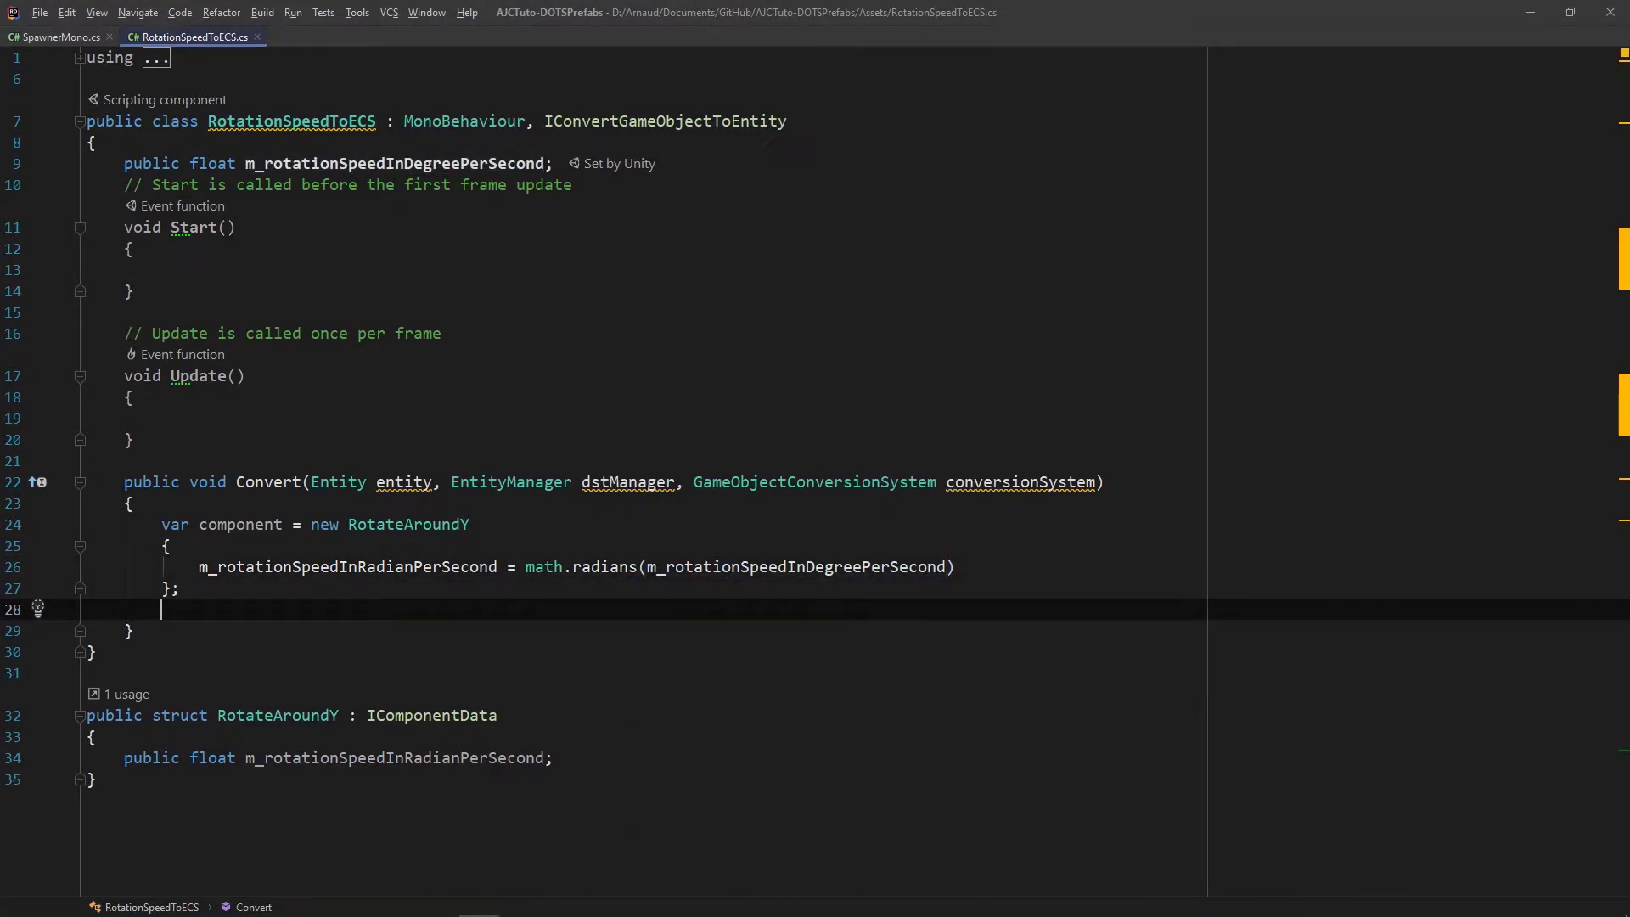
text(d)
key(Return)
text(.ad)
key(Return)
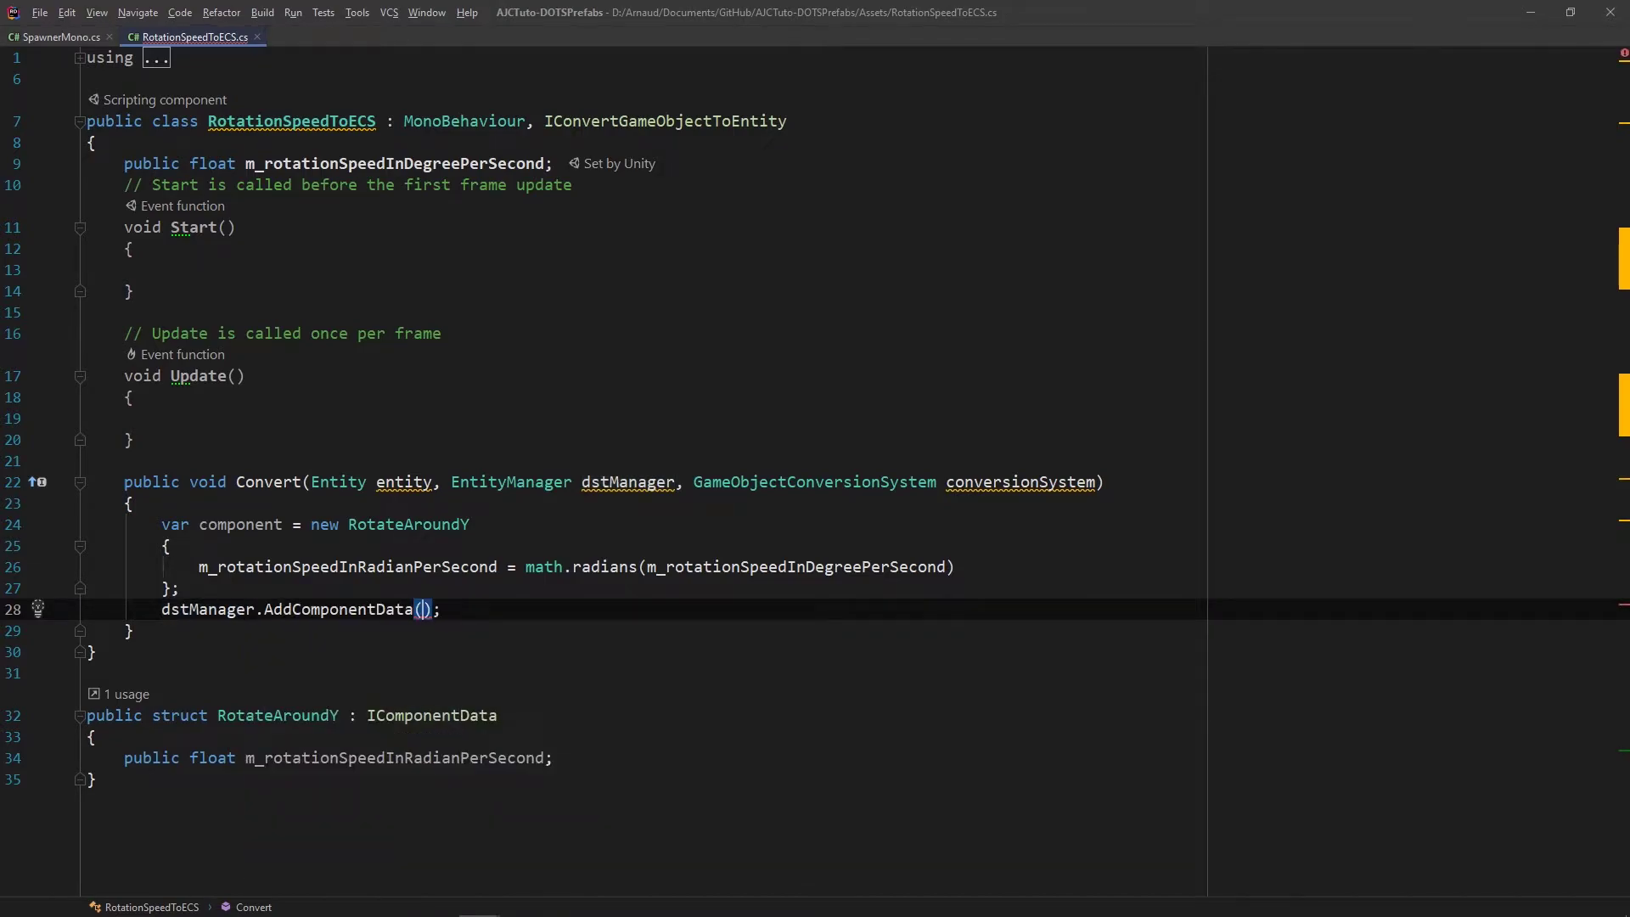
text(e)
key(Return)
text(,com)
key(Return)
key(End)
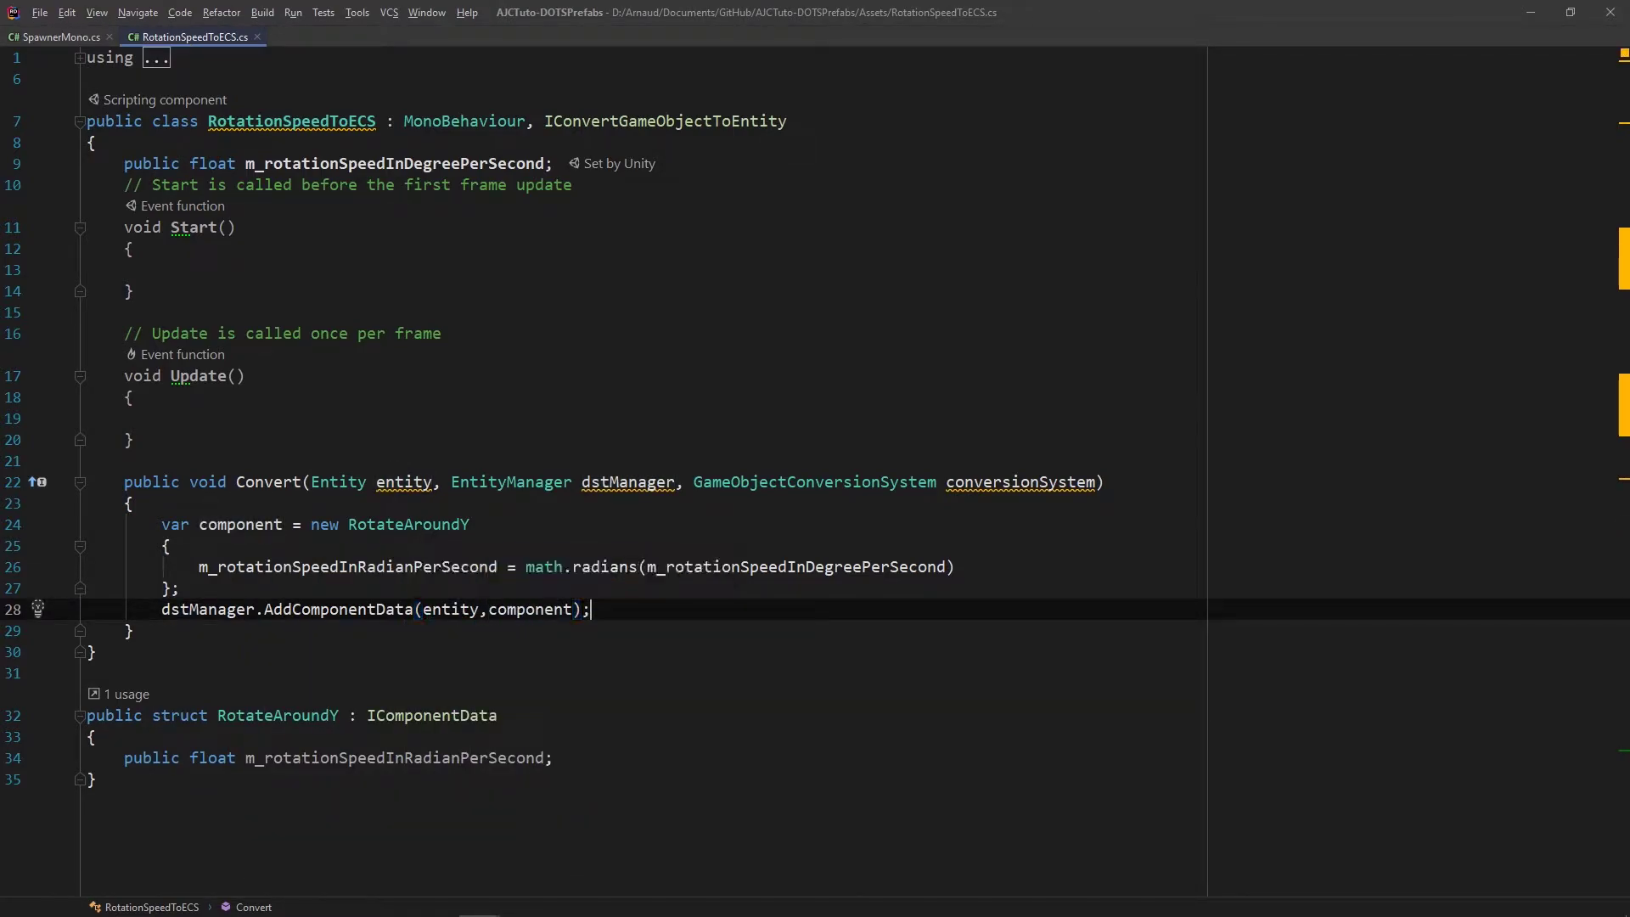
key(ctrl+Tab)
Declare RotationAroundYSystem : ComponentSystem whose OnUpdate starts Entities.WithAll<RotateAroundY>().ForEach
key(Return)
key(Return)
text(public cl)
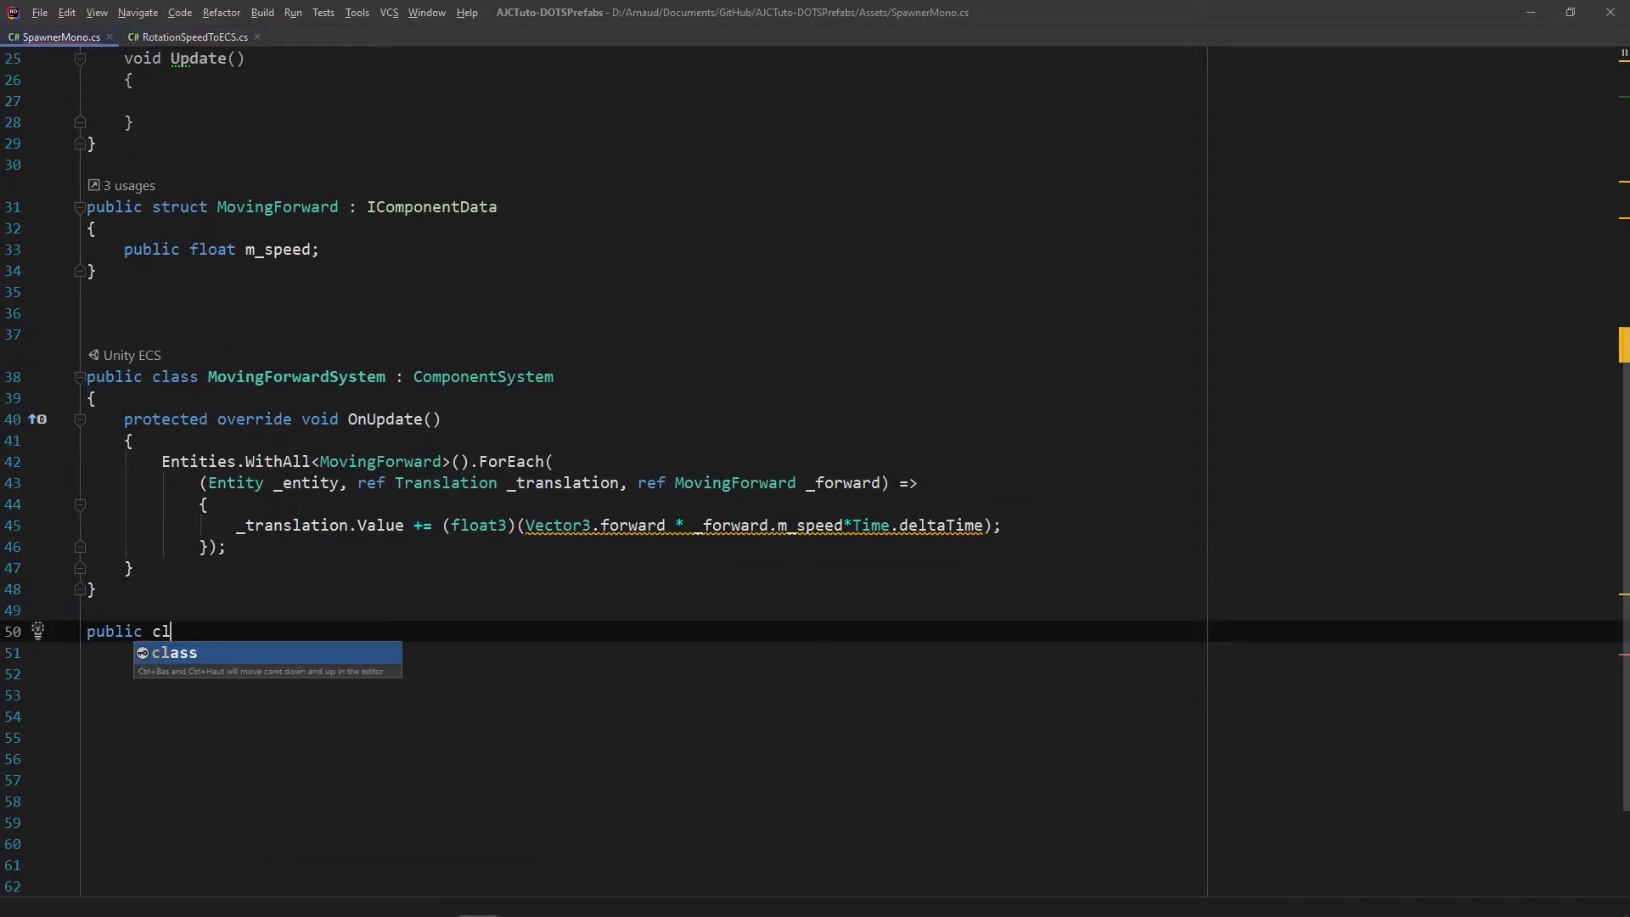
text(ass RotationAroundY)
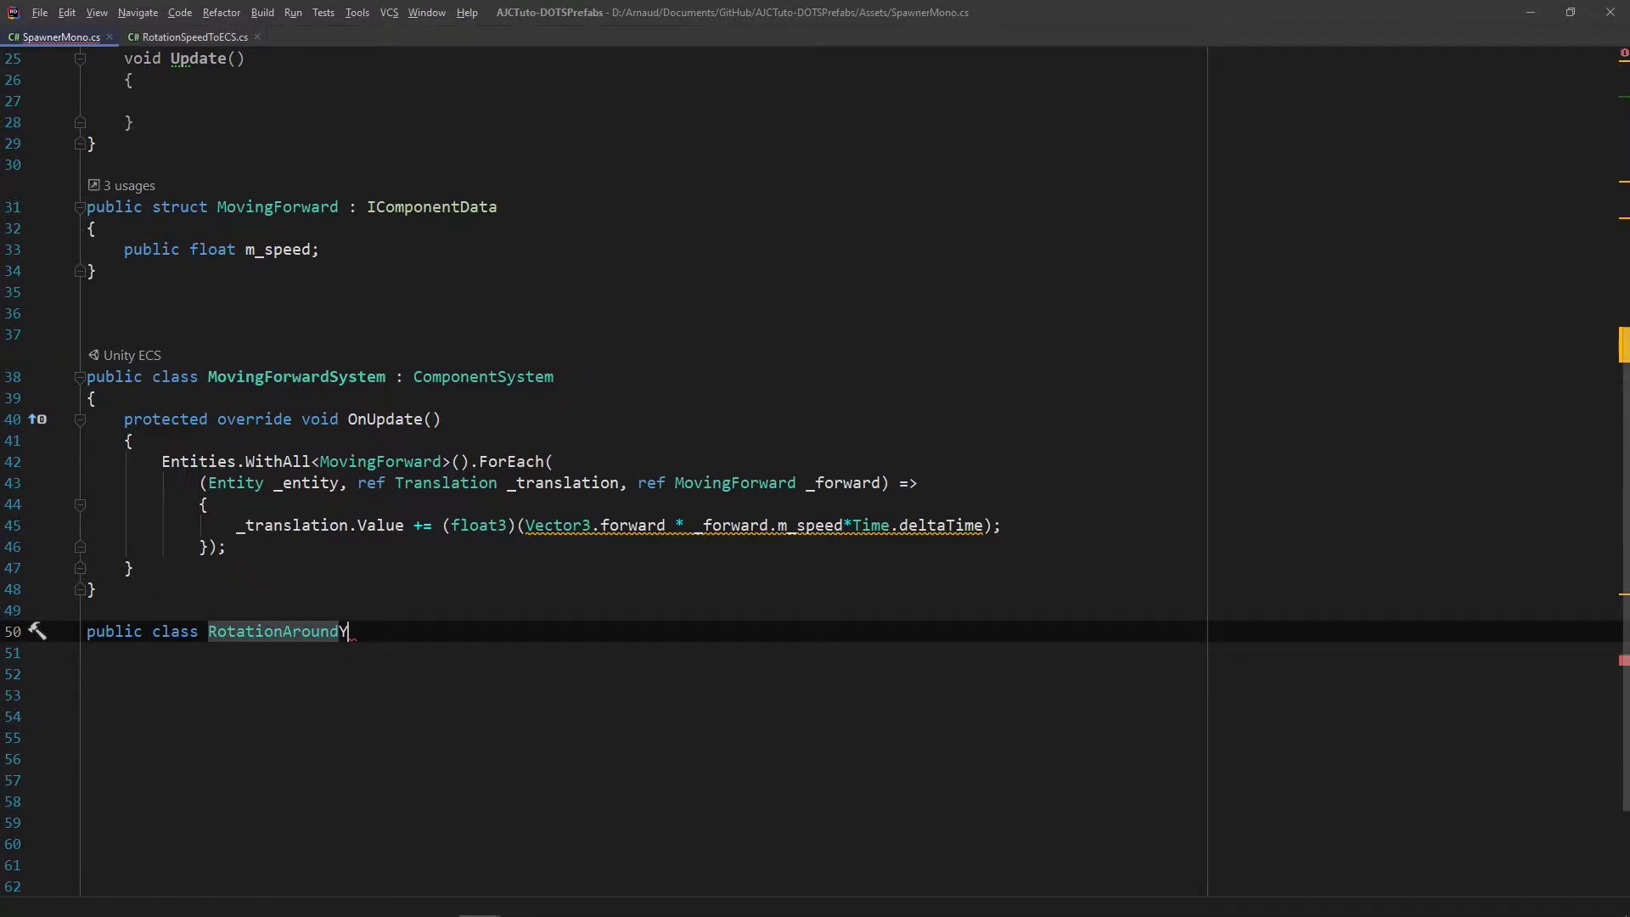
text(System : Com)
key(Return)
key(Return)
text({)
key(alt+Return)
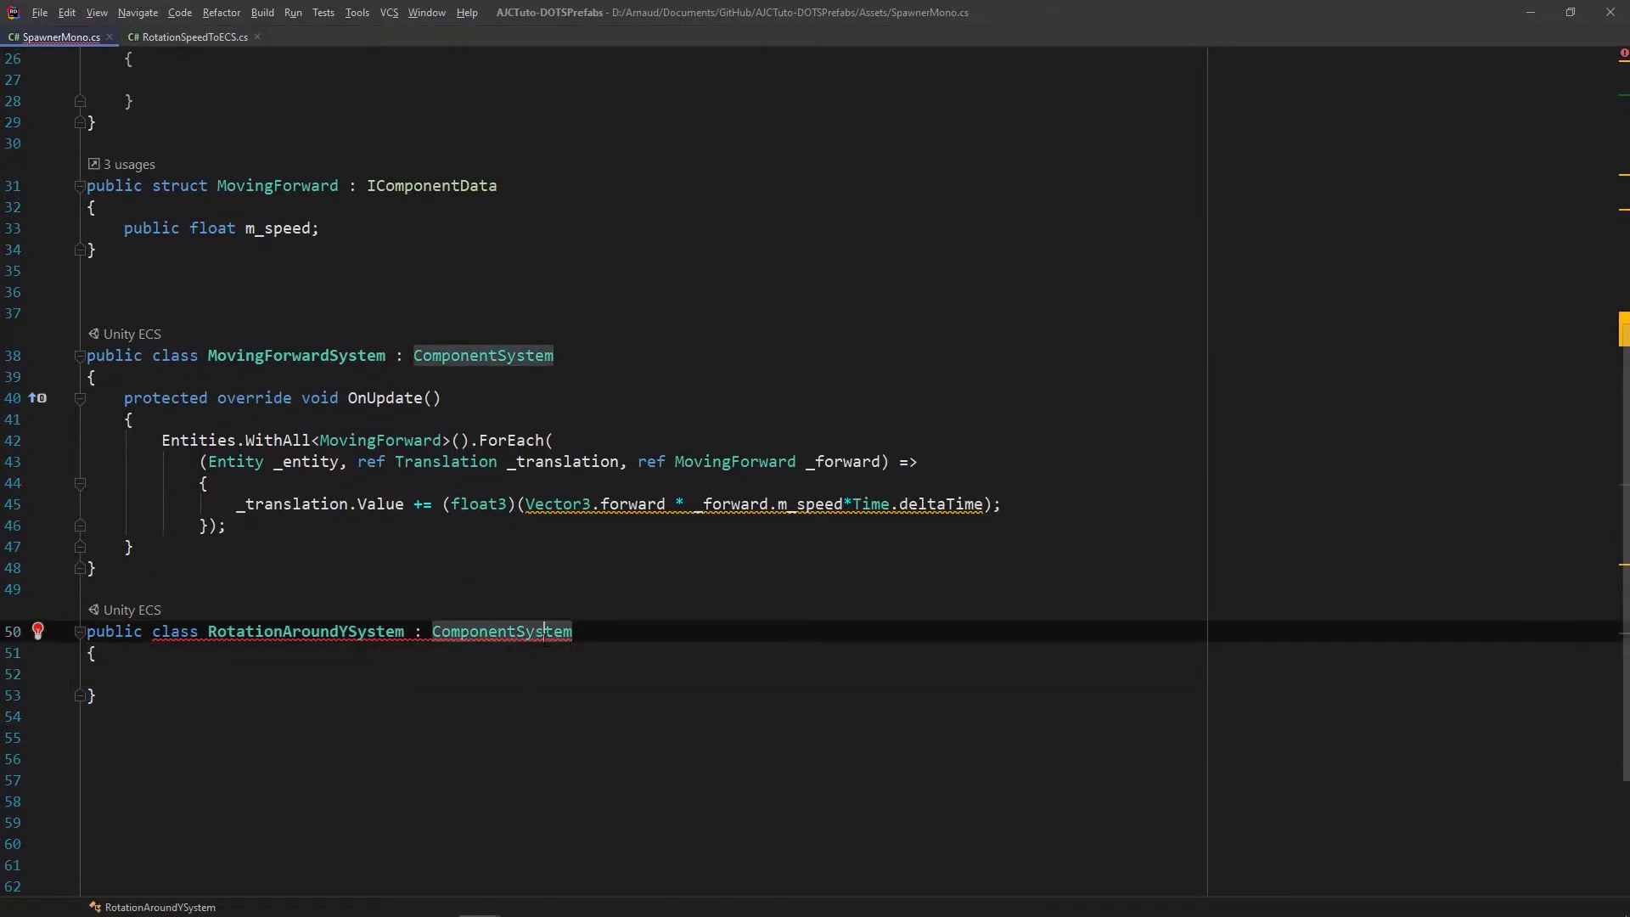
key(Return)
key(BackSpace)
text(Entities.WithAll)
key(Return)
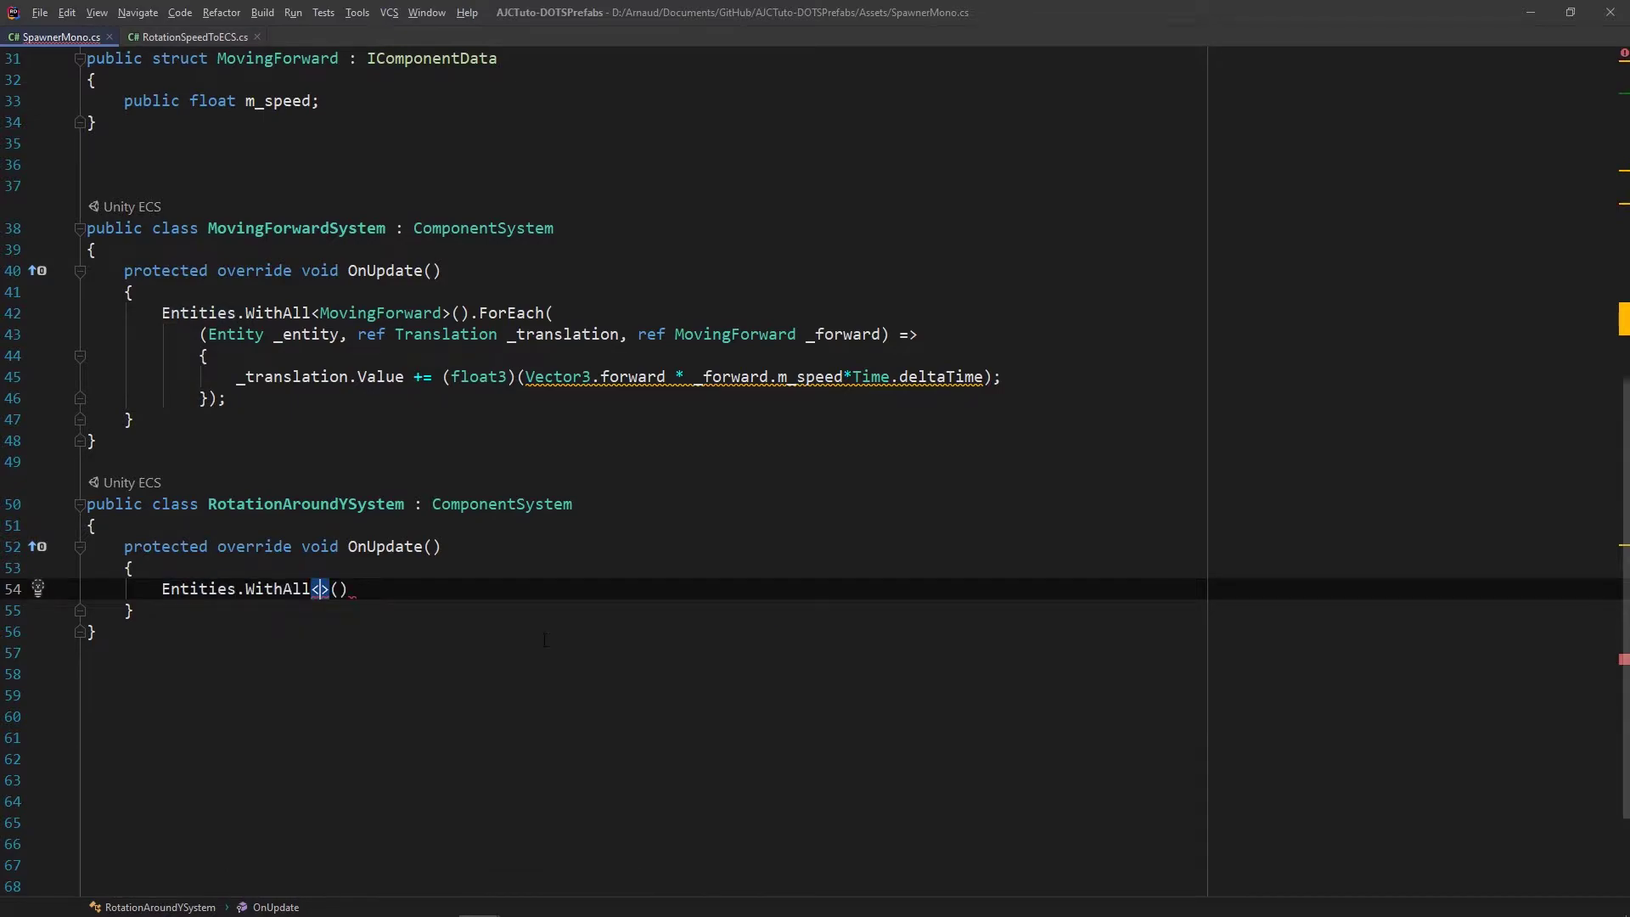
text(RotateA)
key(Return)
text(.ForE)
Give the ForEach lambda Entity, ref Rotation _rotation and ref RotateAroundY parameters with a multi-line body
key(Return)
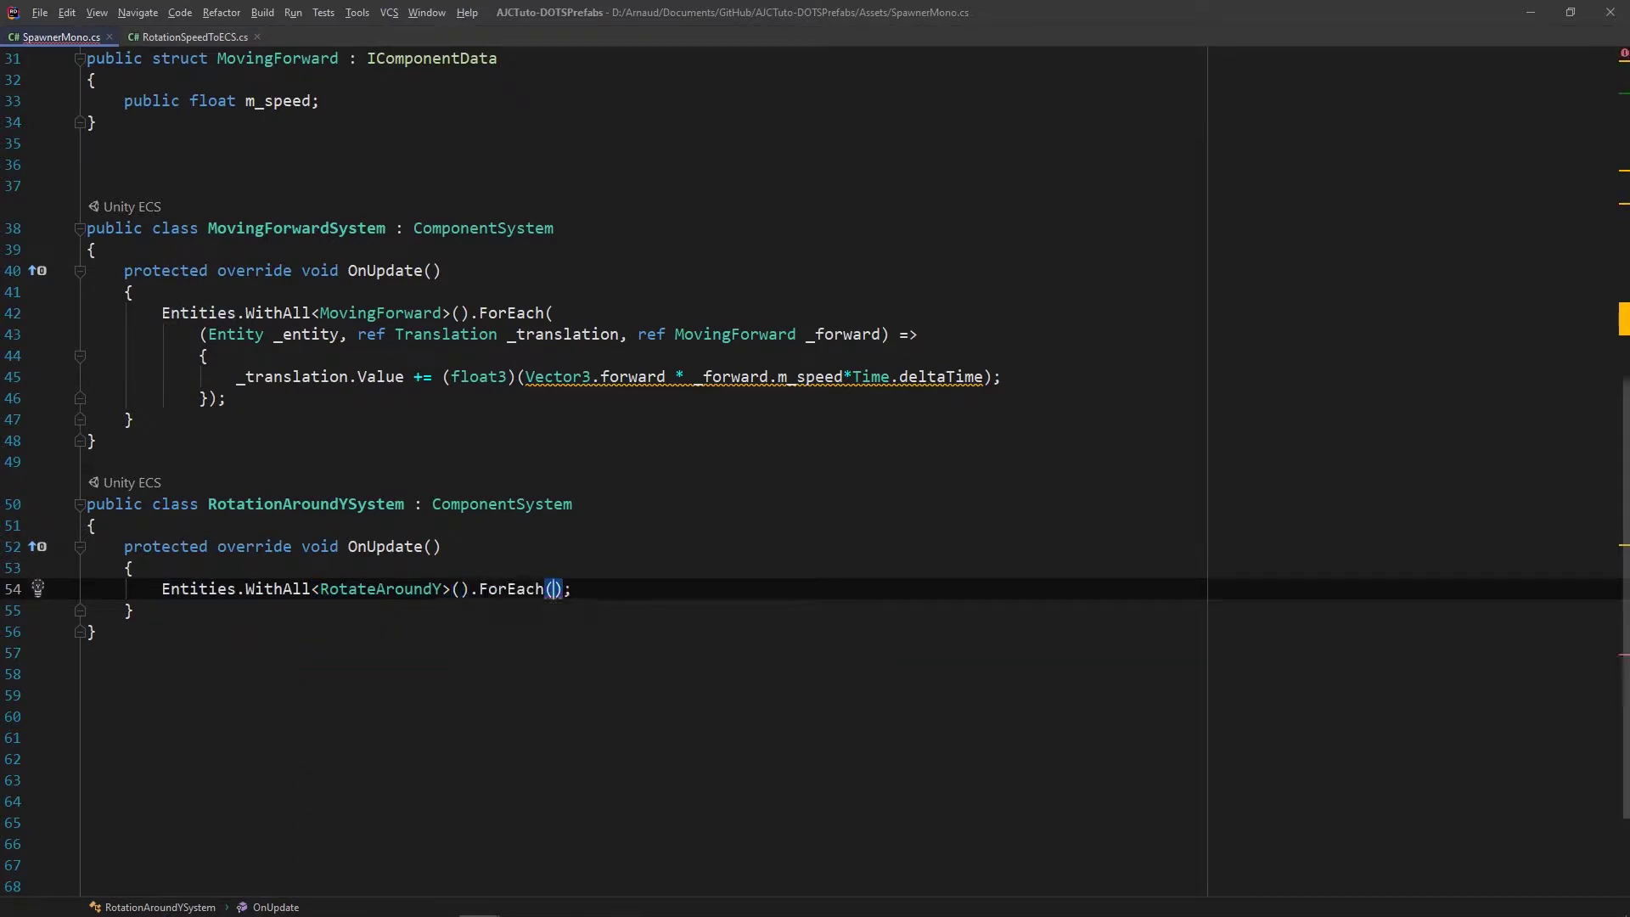
text((Ent)
key(Down)
key(Down)
key(Down)
key(Return)
text(, r)
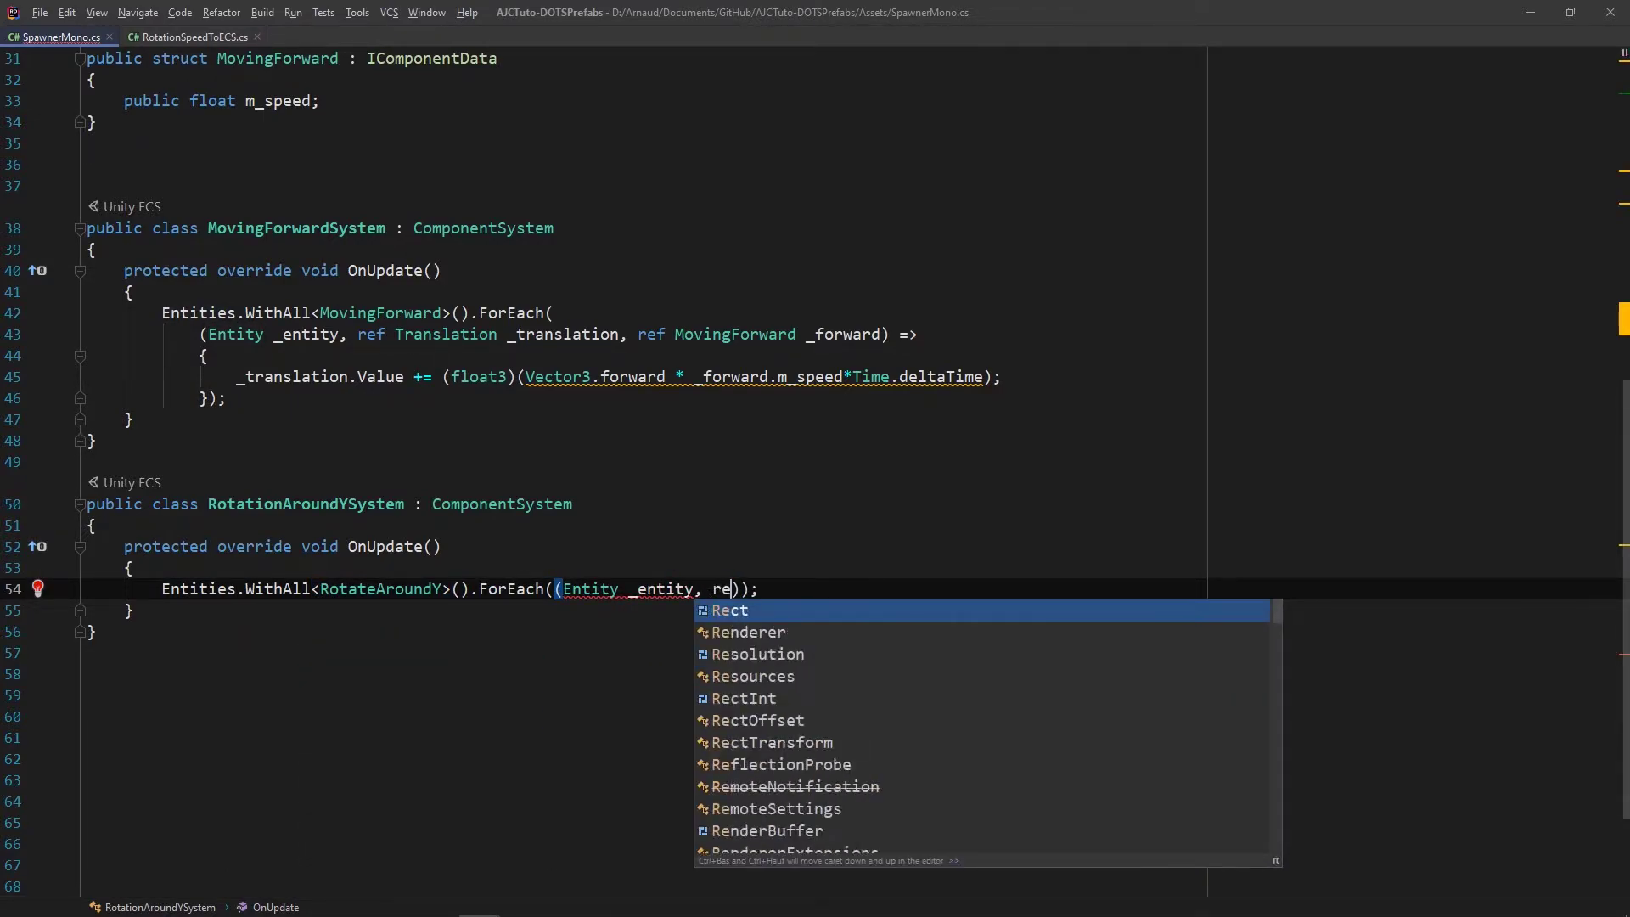
text(ef Rot)
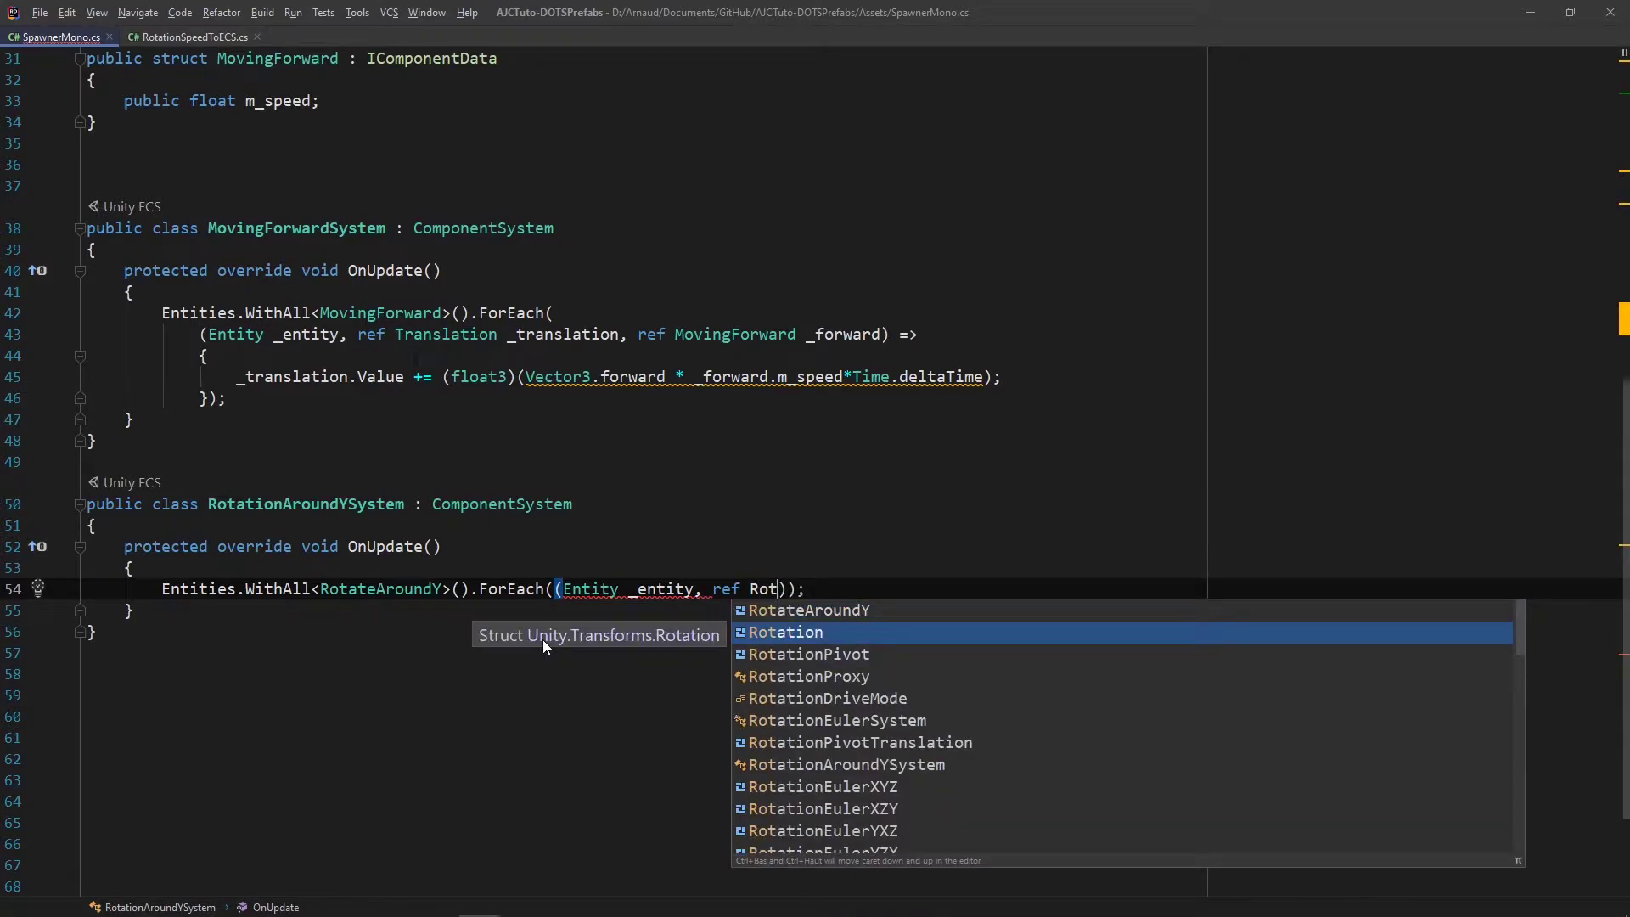
key(Return)
text(_rotation, ref)
key(Return)
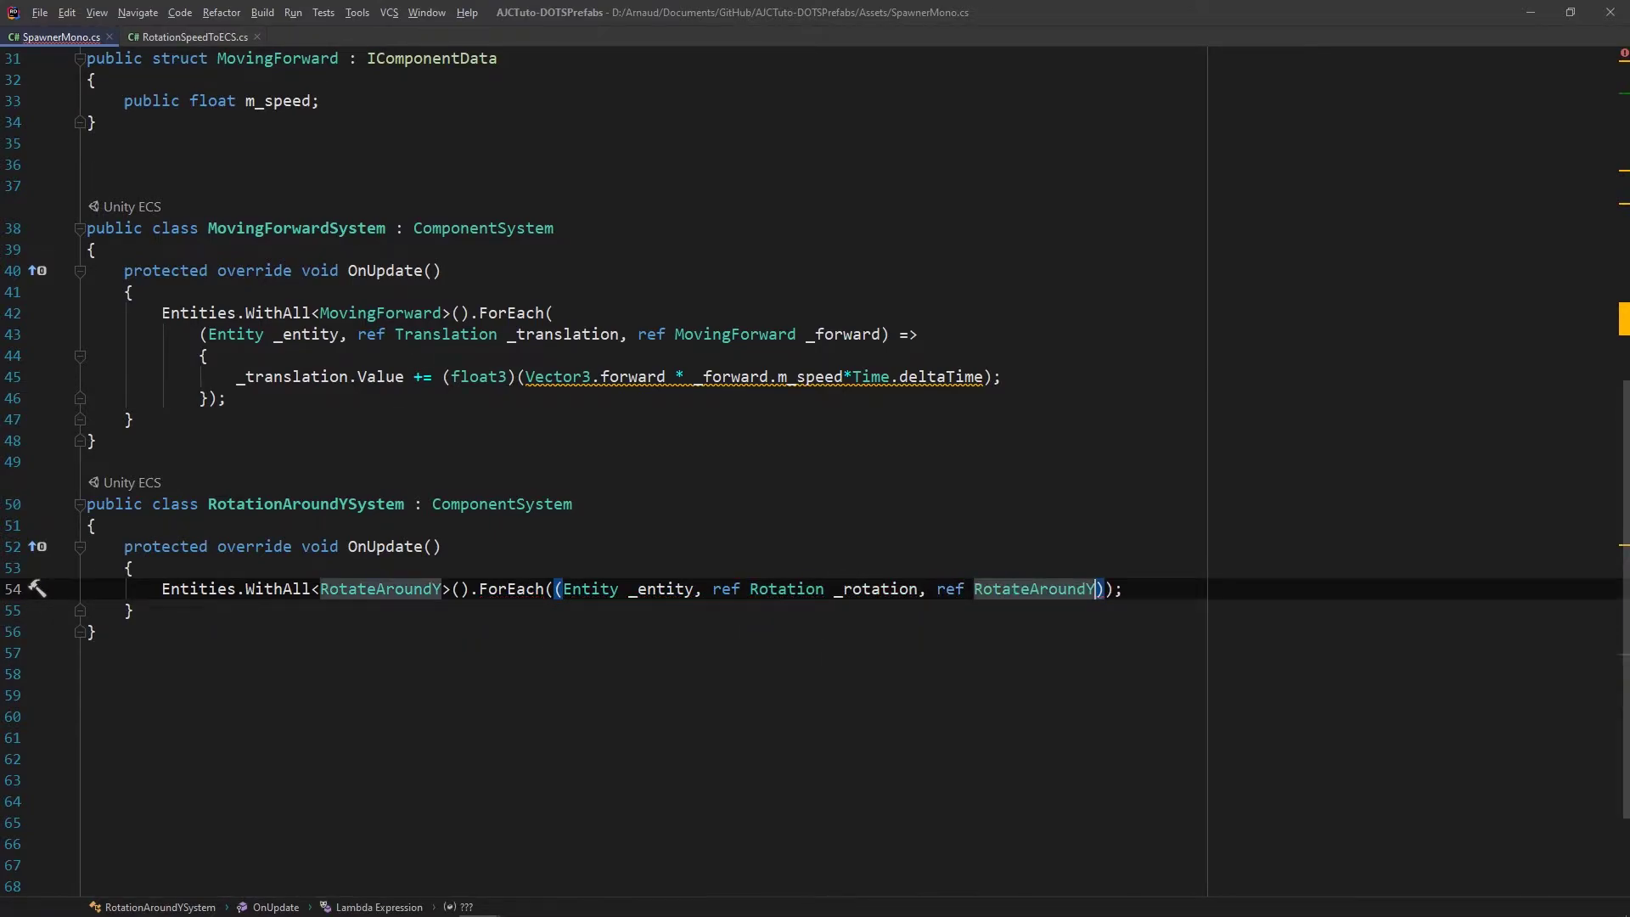
text(_)
key(Return)
key(Return)
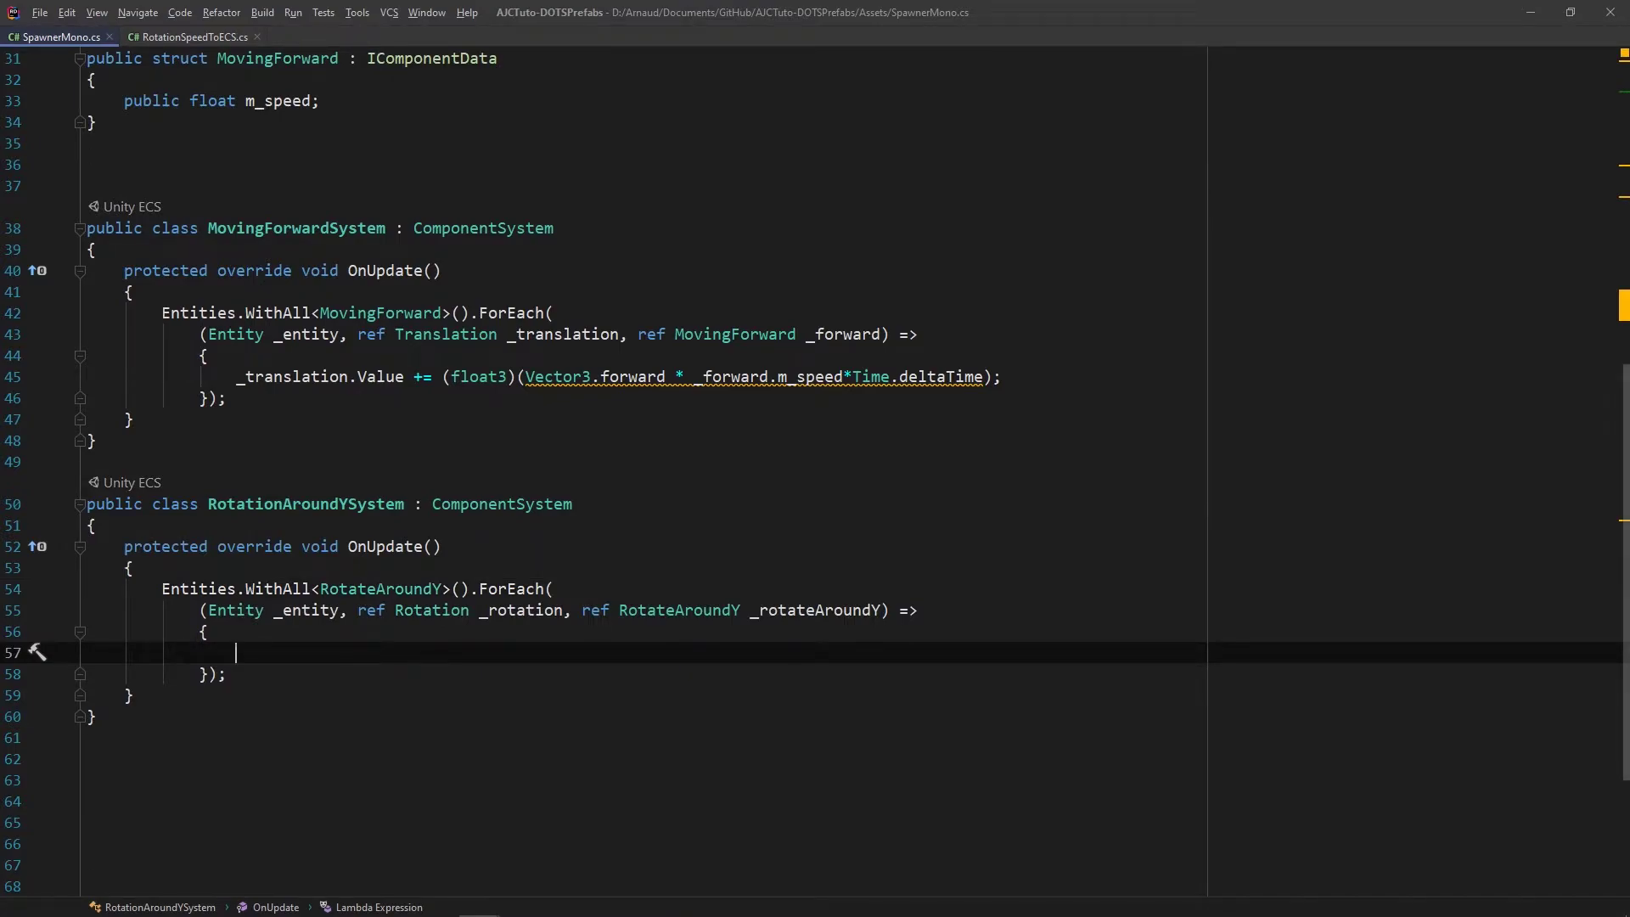
Set _rotation to math.mul(normalized rotation, quaternion.AxisAngle(math.up(), radian speed))
text(_rot)
key(Return)
text(.value = math.m)
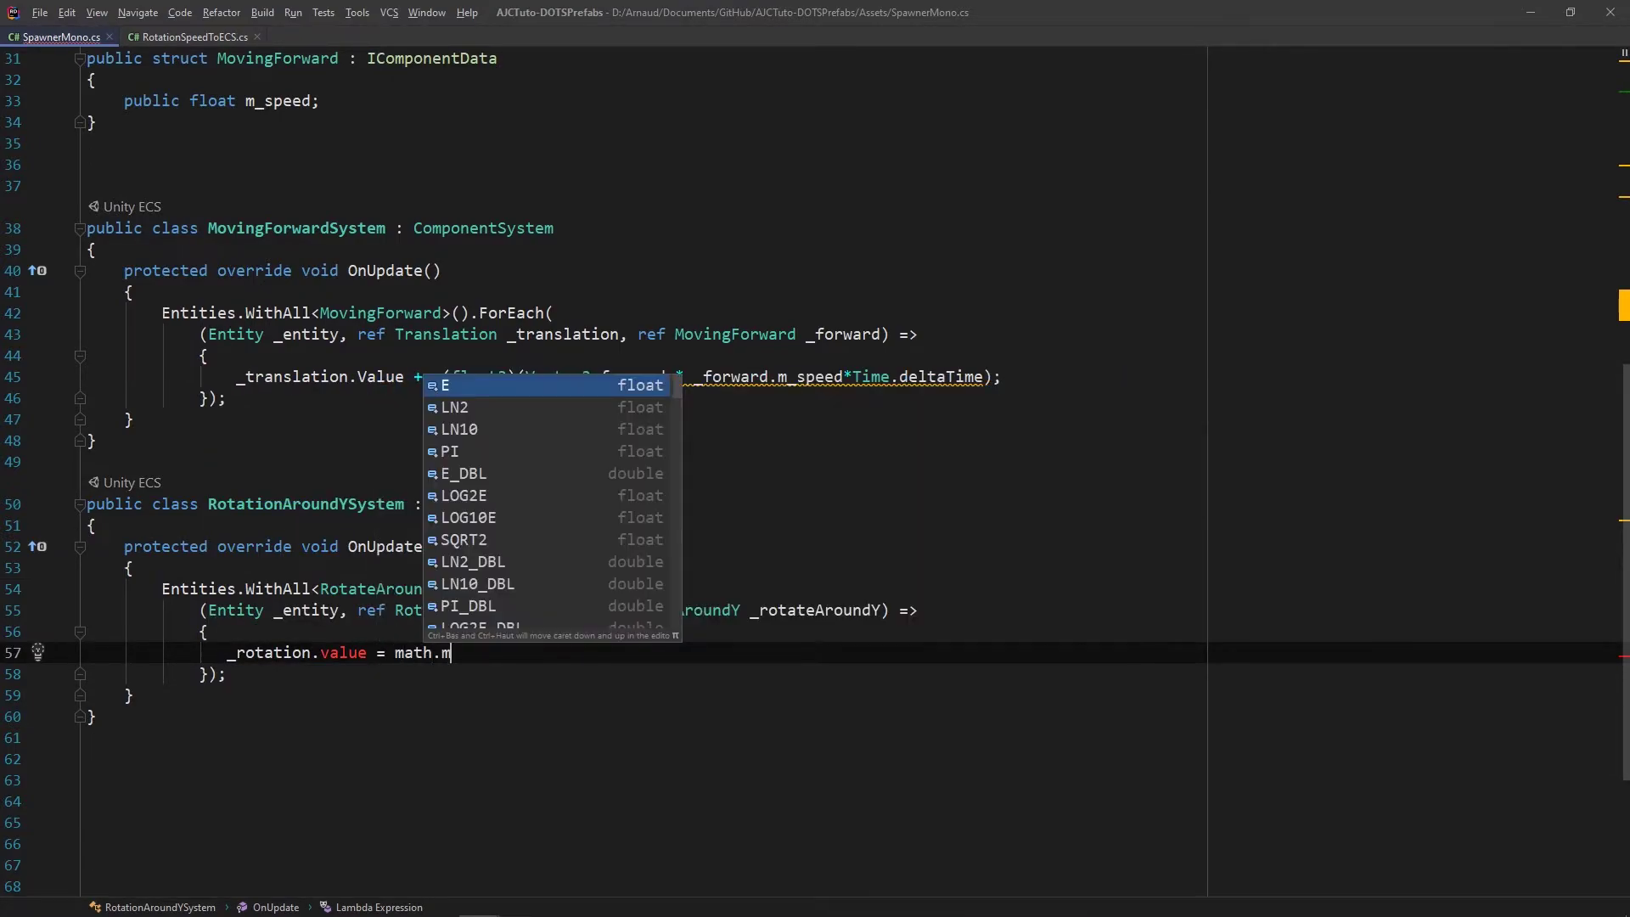
text(ul)
key(Return)
text(math.normalize()
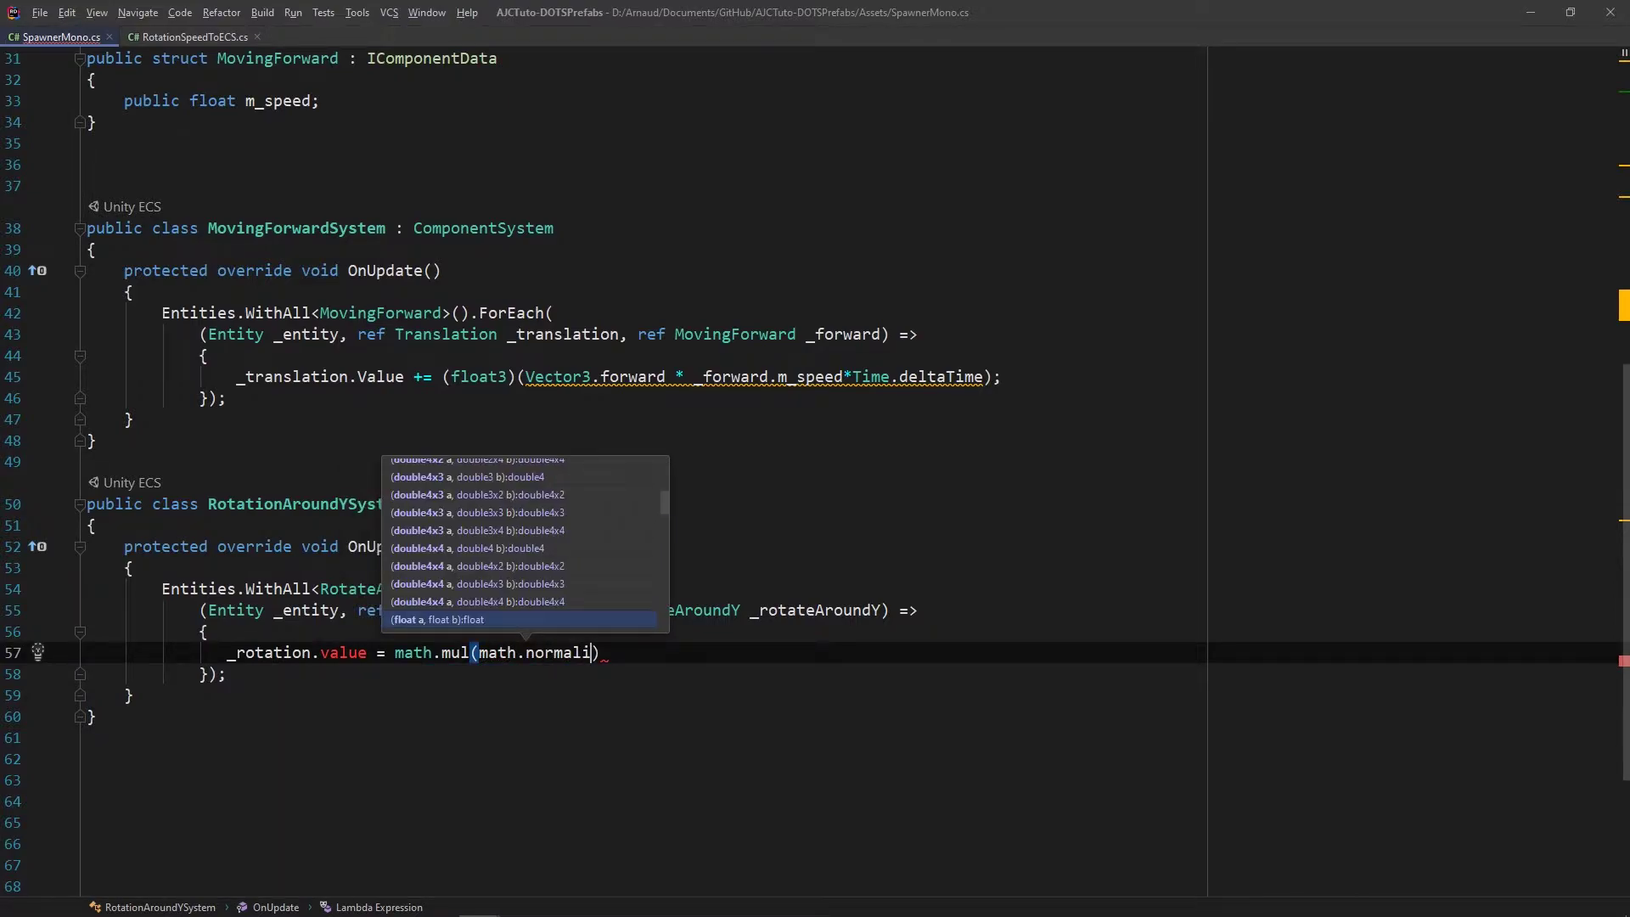
text(_rot)
key(Return)
text(.)
key(Return)
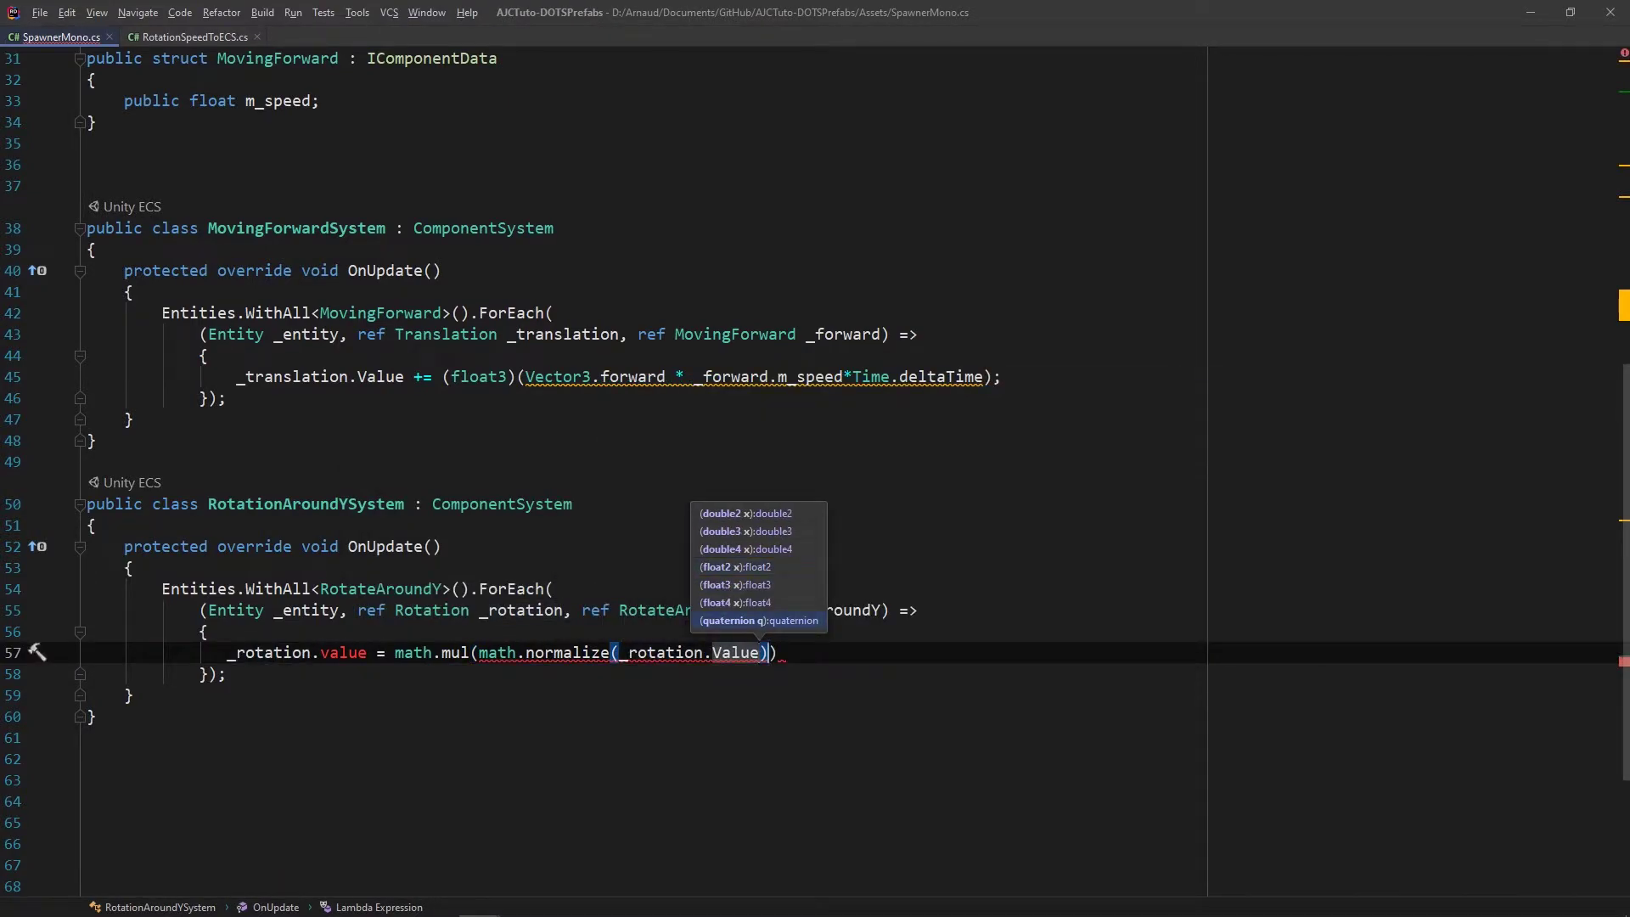
text(), qua)
key(Down)
key(Down)
key(Down)
key(Return)
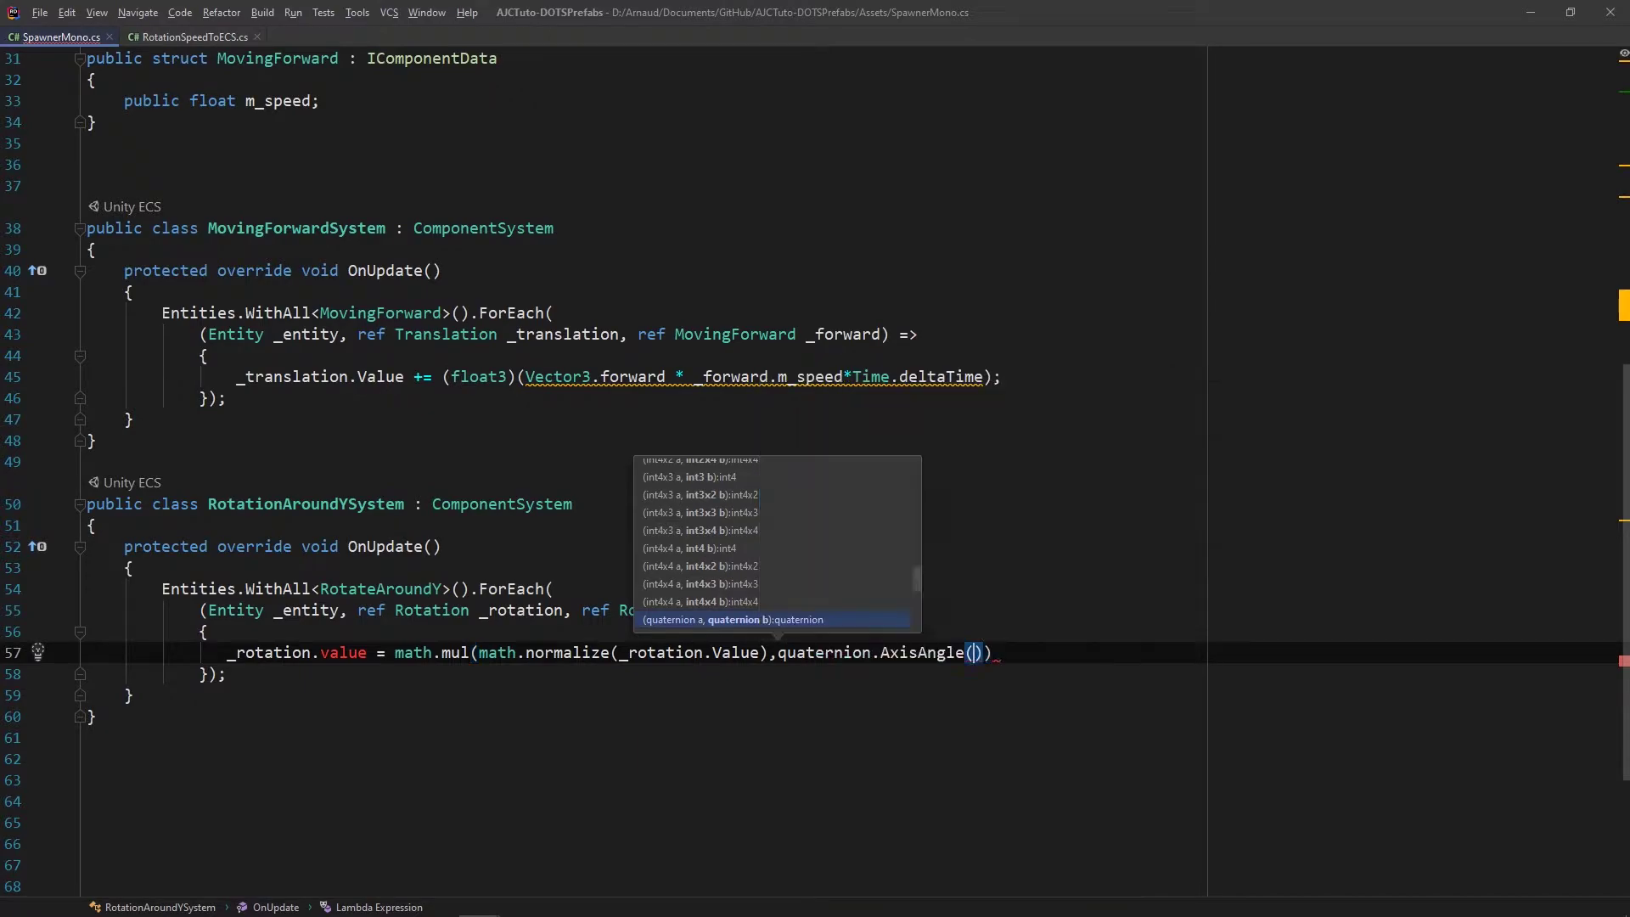
text(math.up)
key(Return)
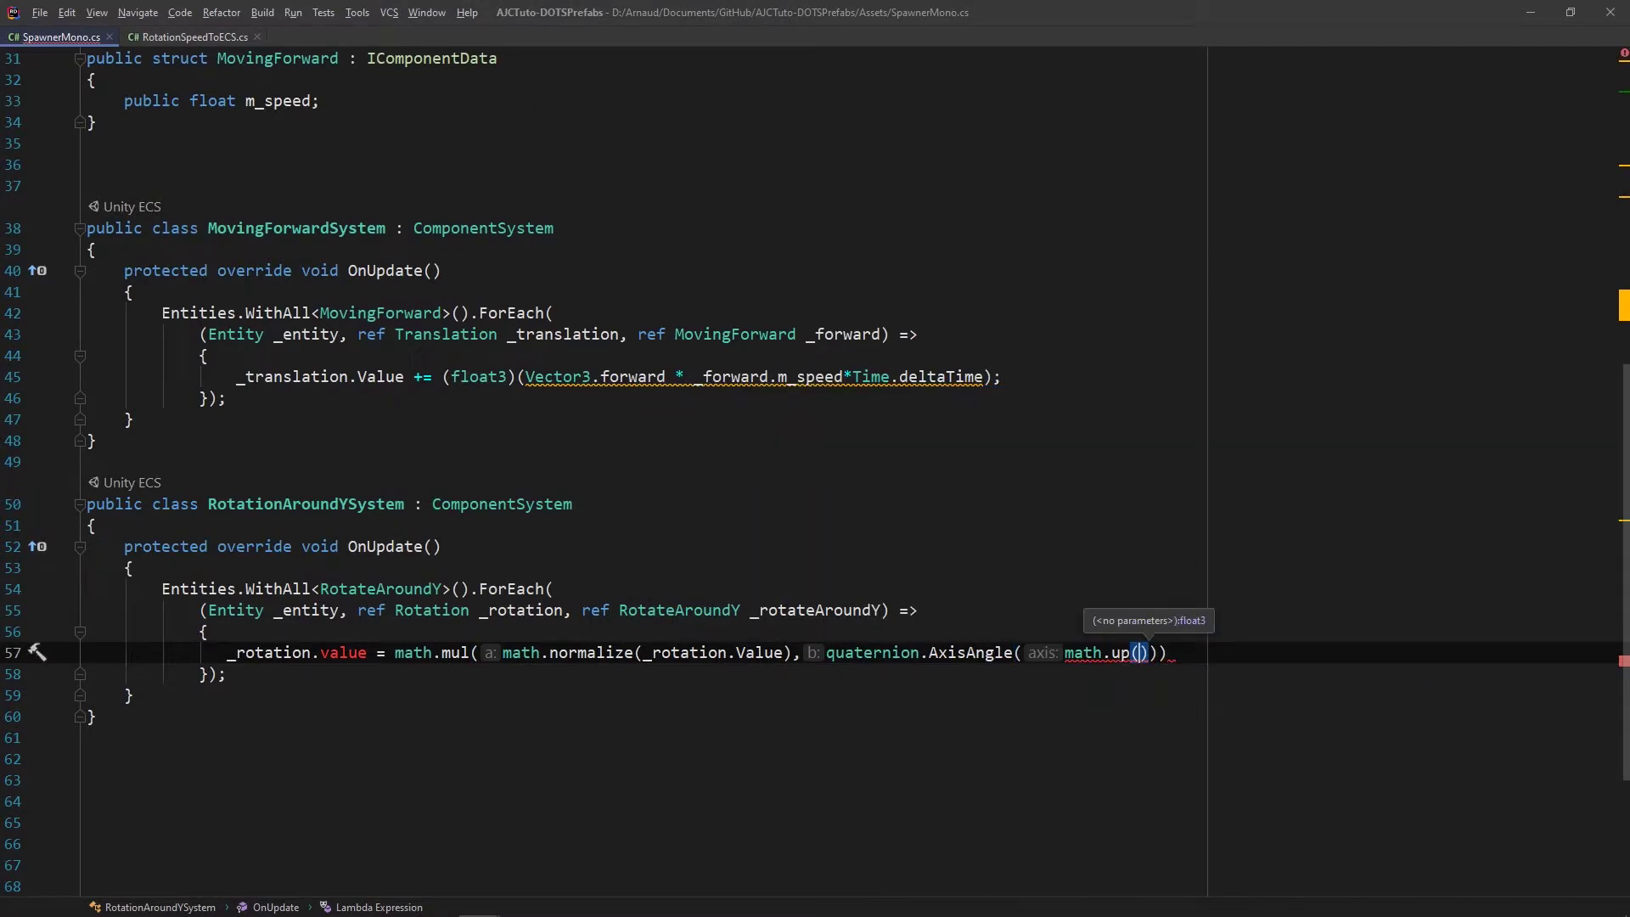
text(_rot)
key(Return)
text(.)
key(Return)
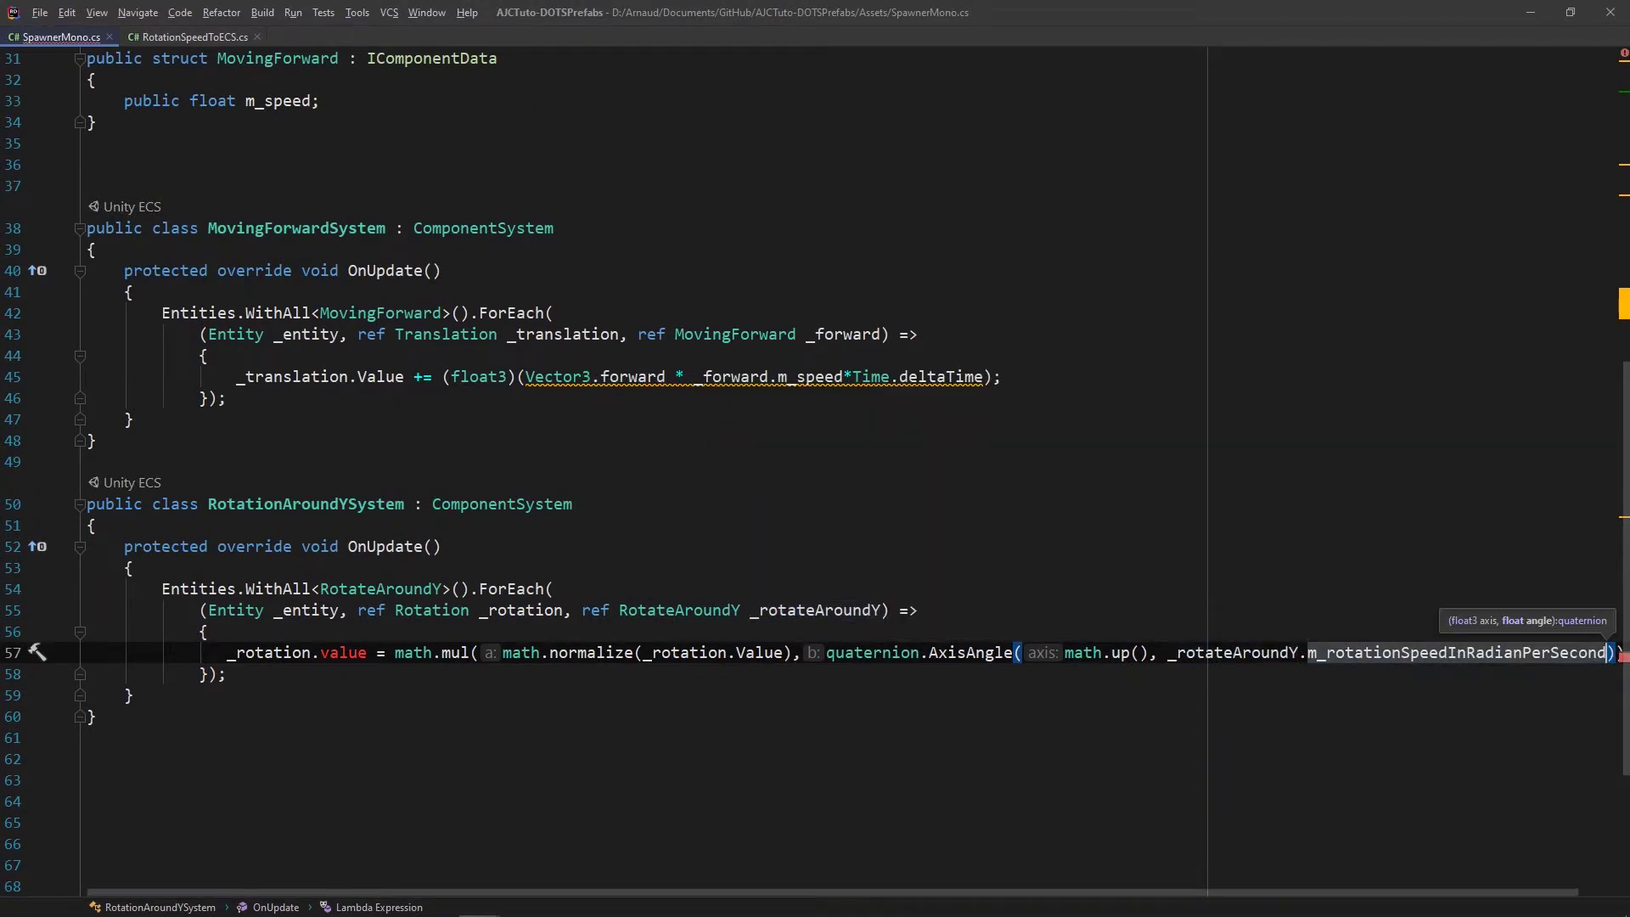
text())
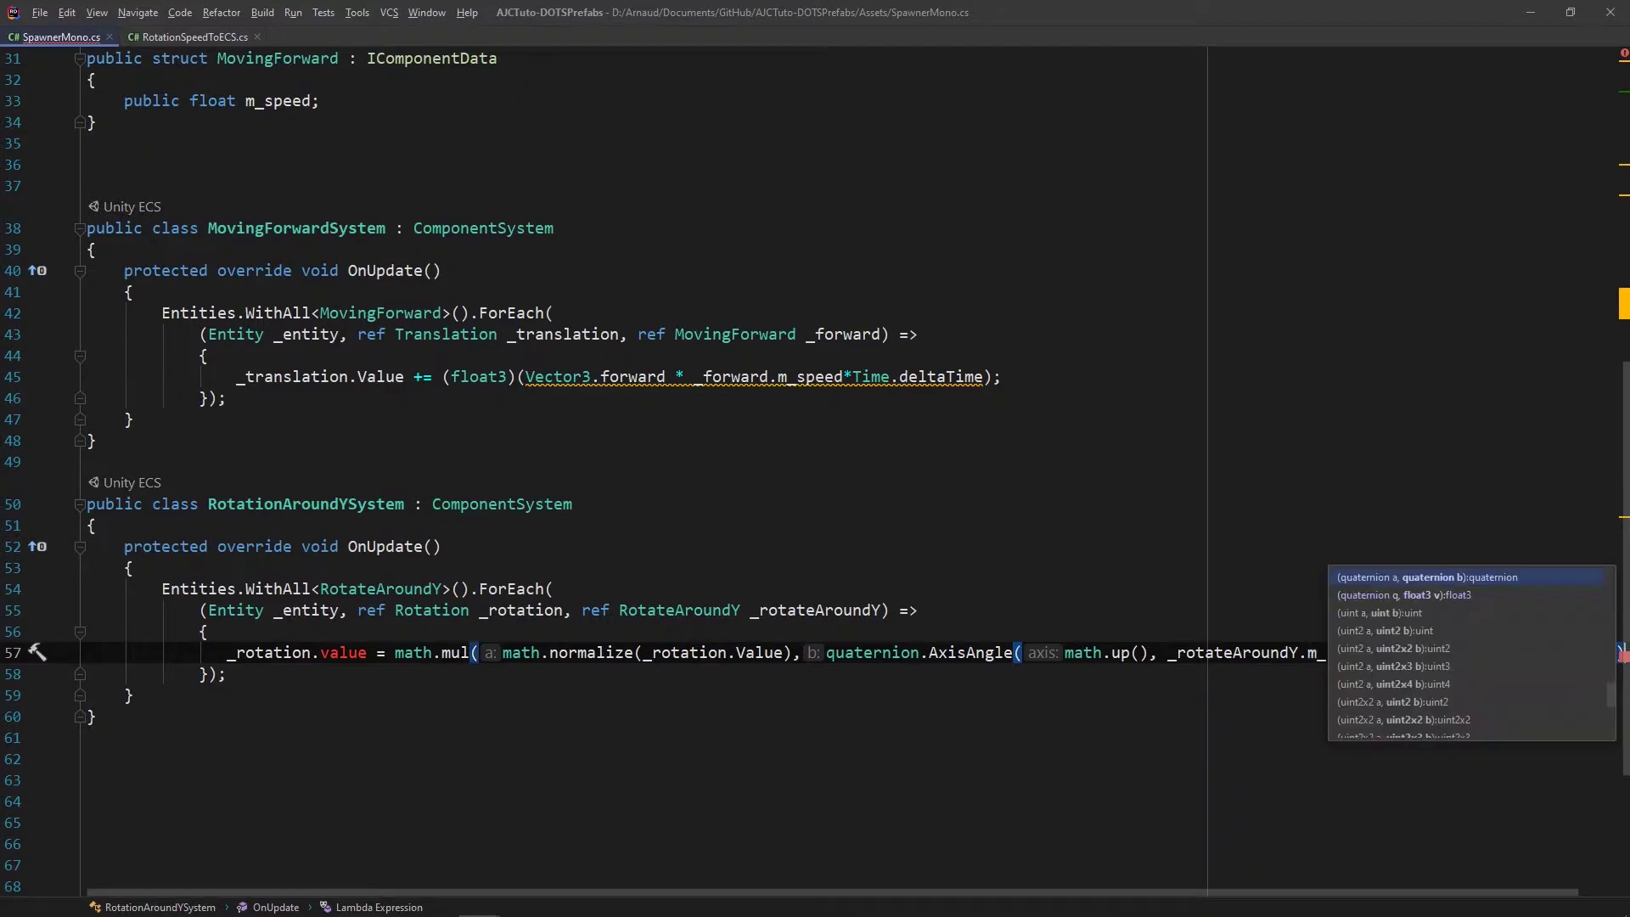
text(;)
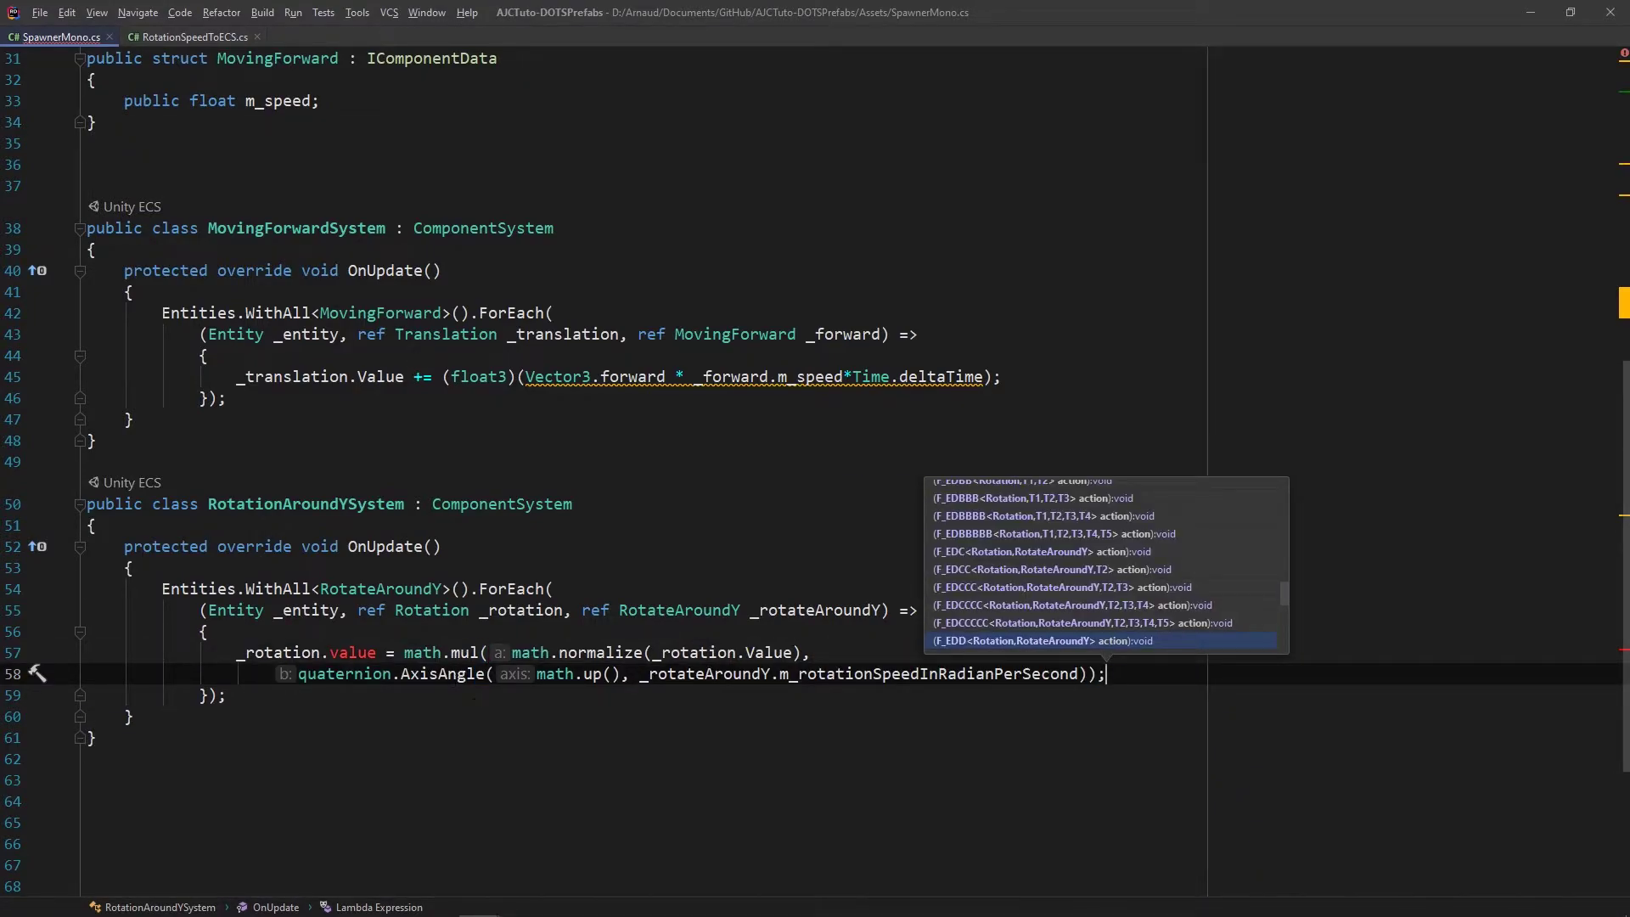
Fix the member to Value and multiply the radian speed by Time.deltaTime
click(1002, 675)
double_click(352, 651)
text(V)
key(Return)
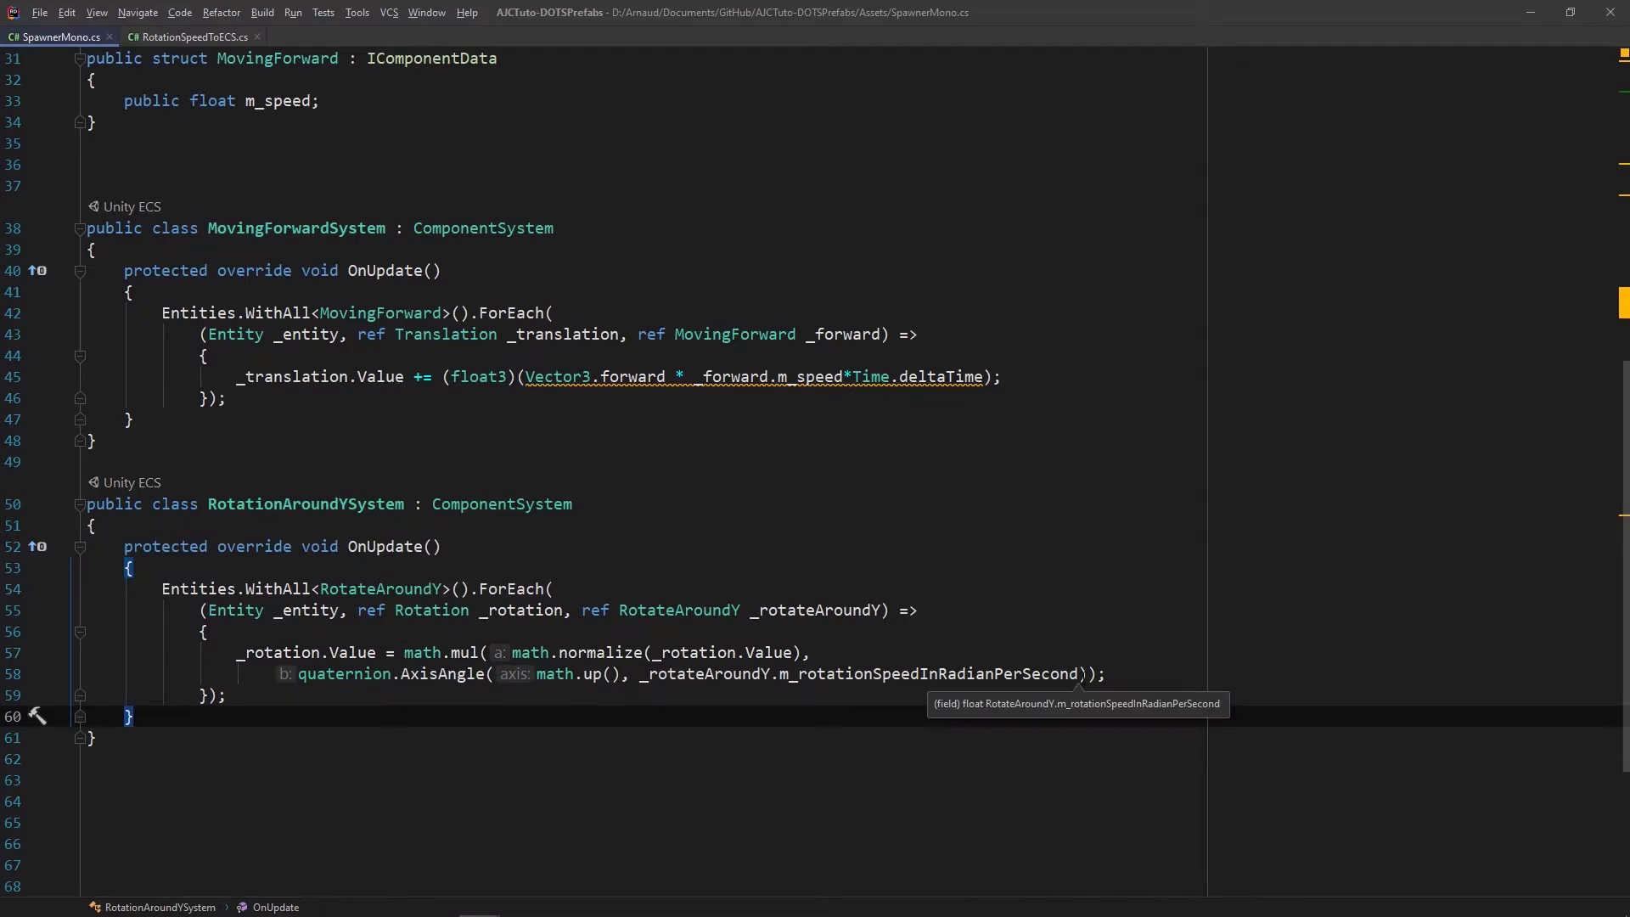
click(1078, 675)
text(*time)
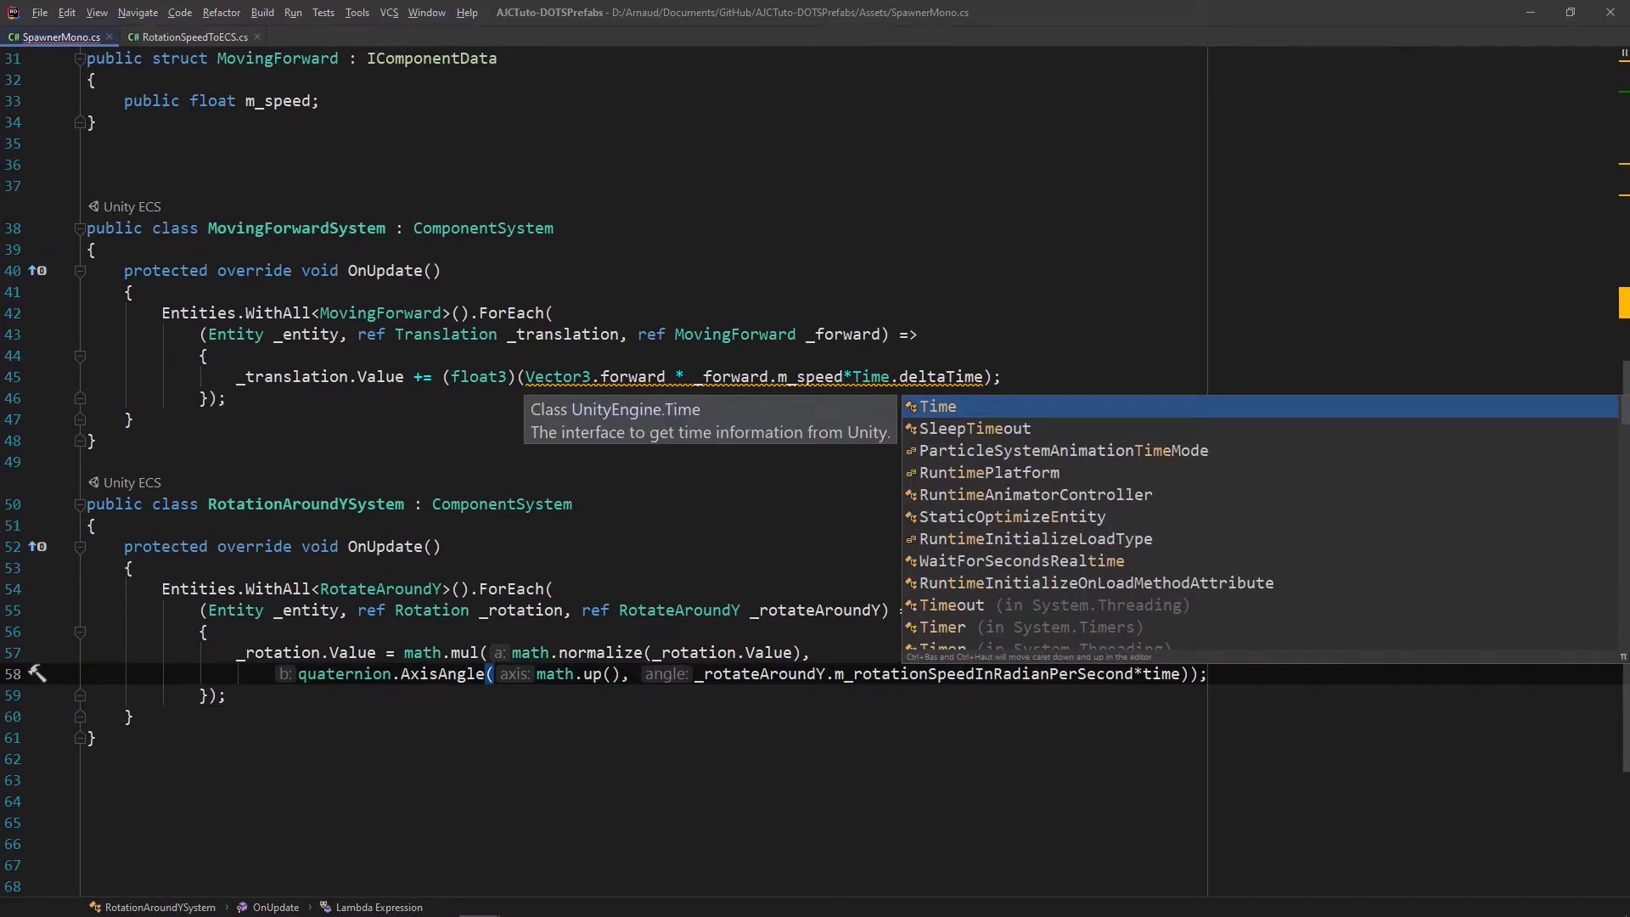
key(Return)
text(.deltaTime)
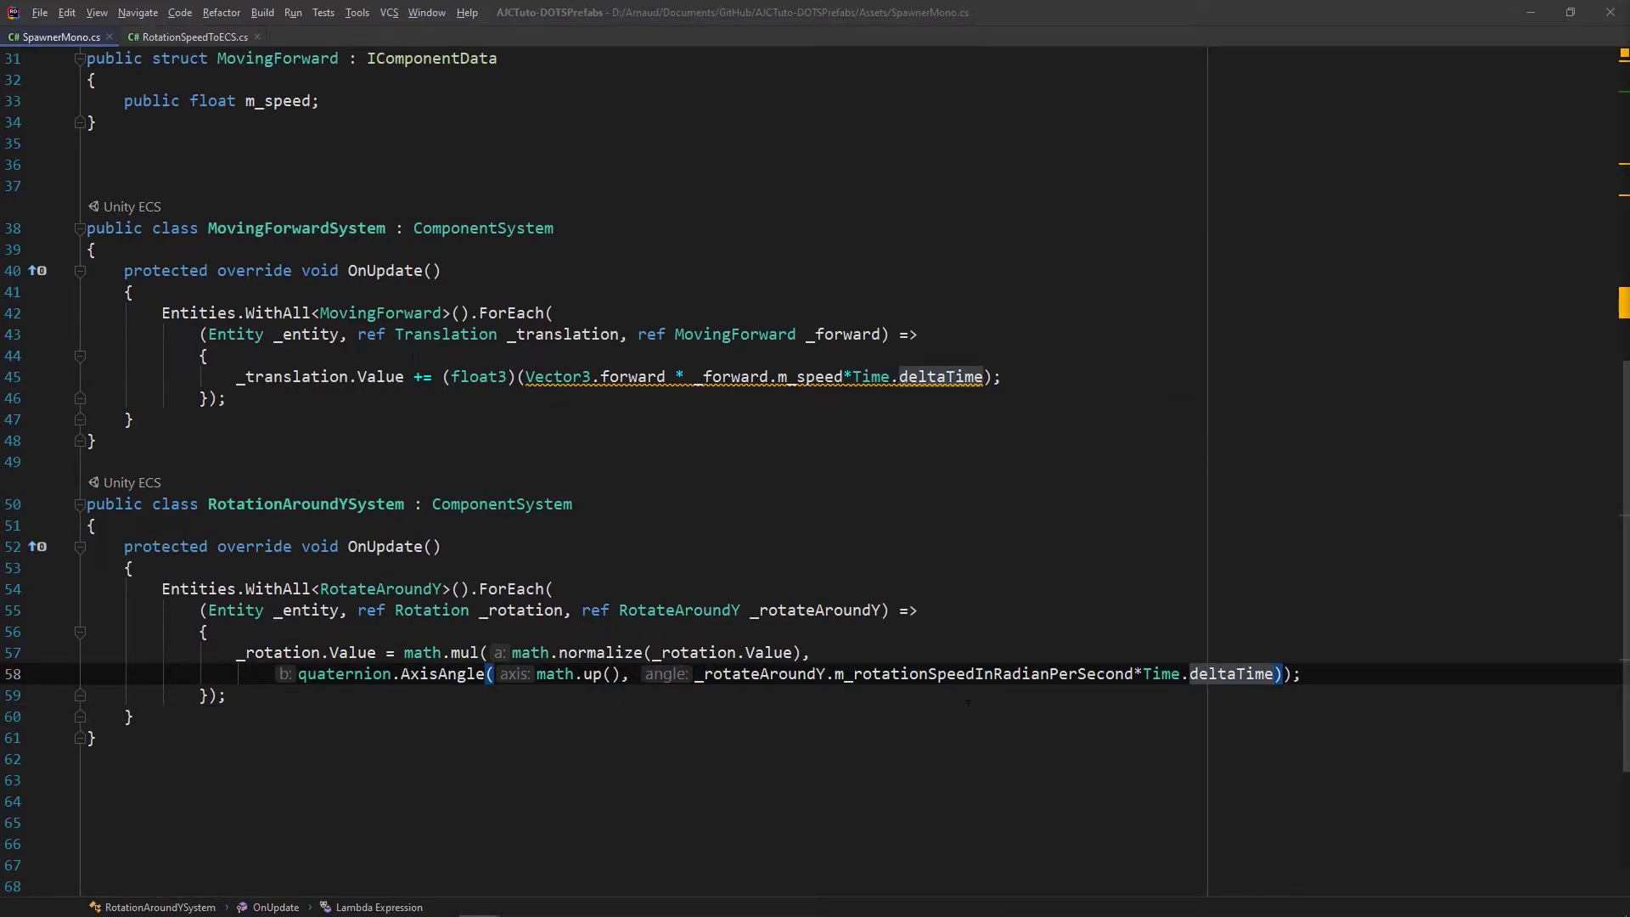
key(alt+Tab)
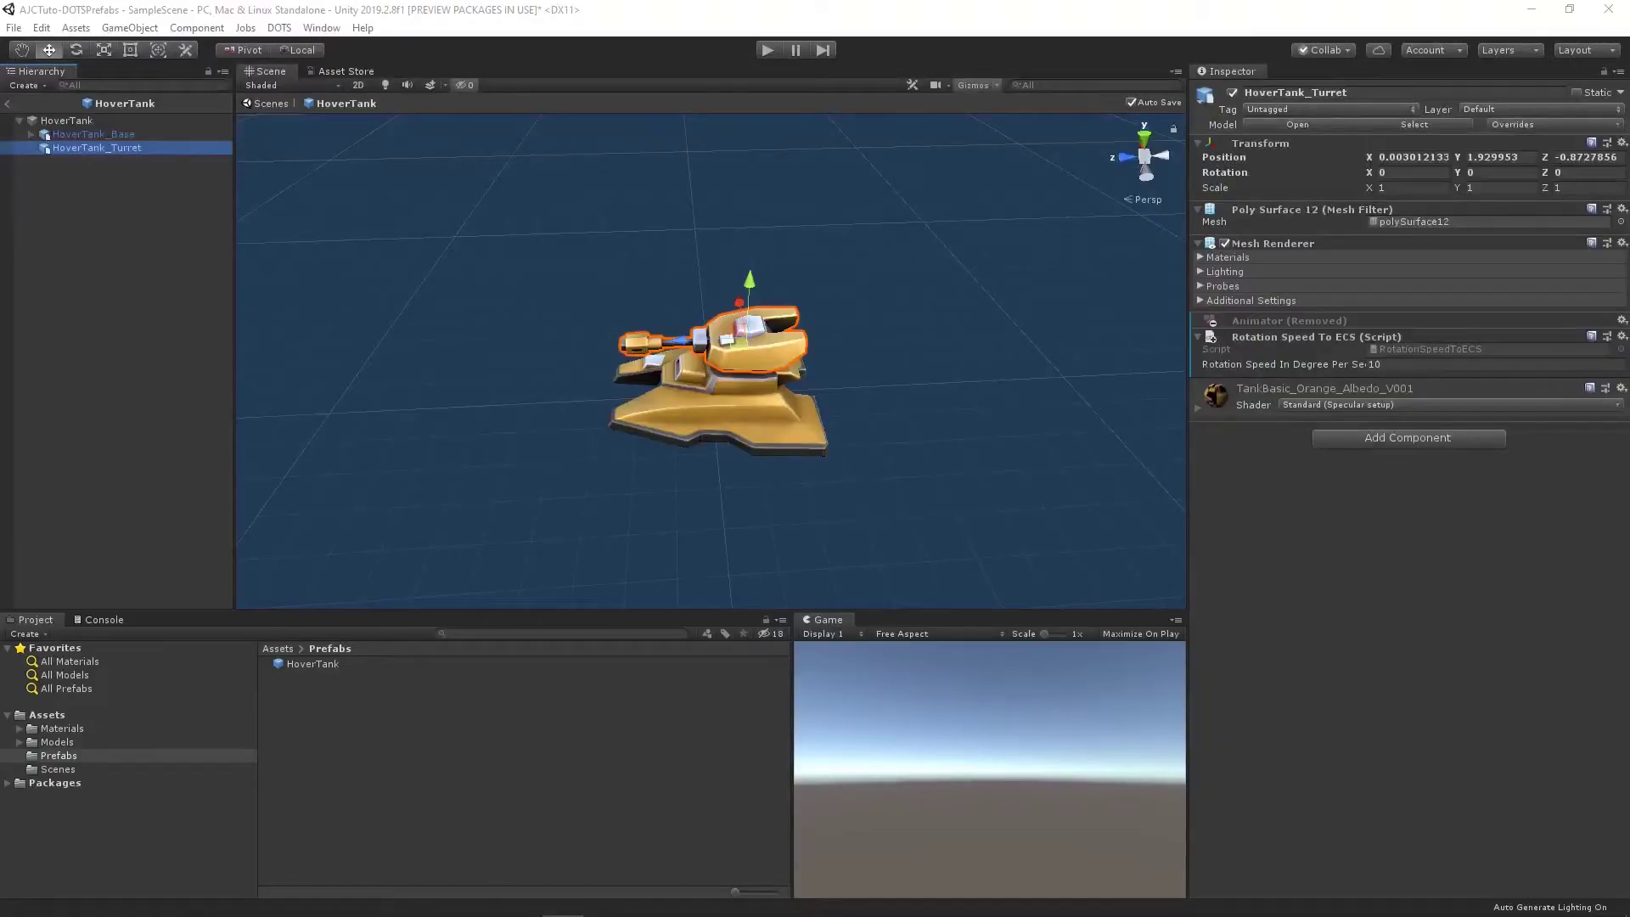
Set the turret's rotation speed to 5 degrees per second, return to the scene, and press Play
click(1426, 367)
text(5)
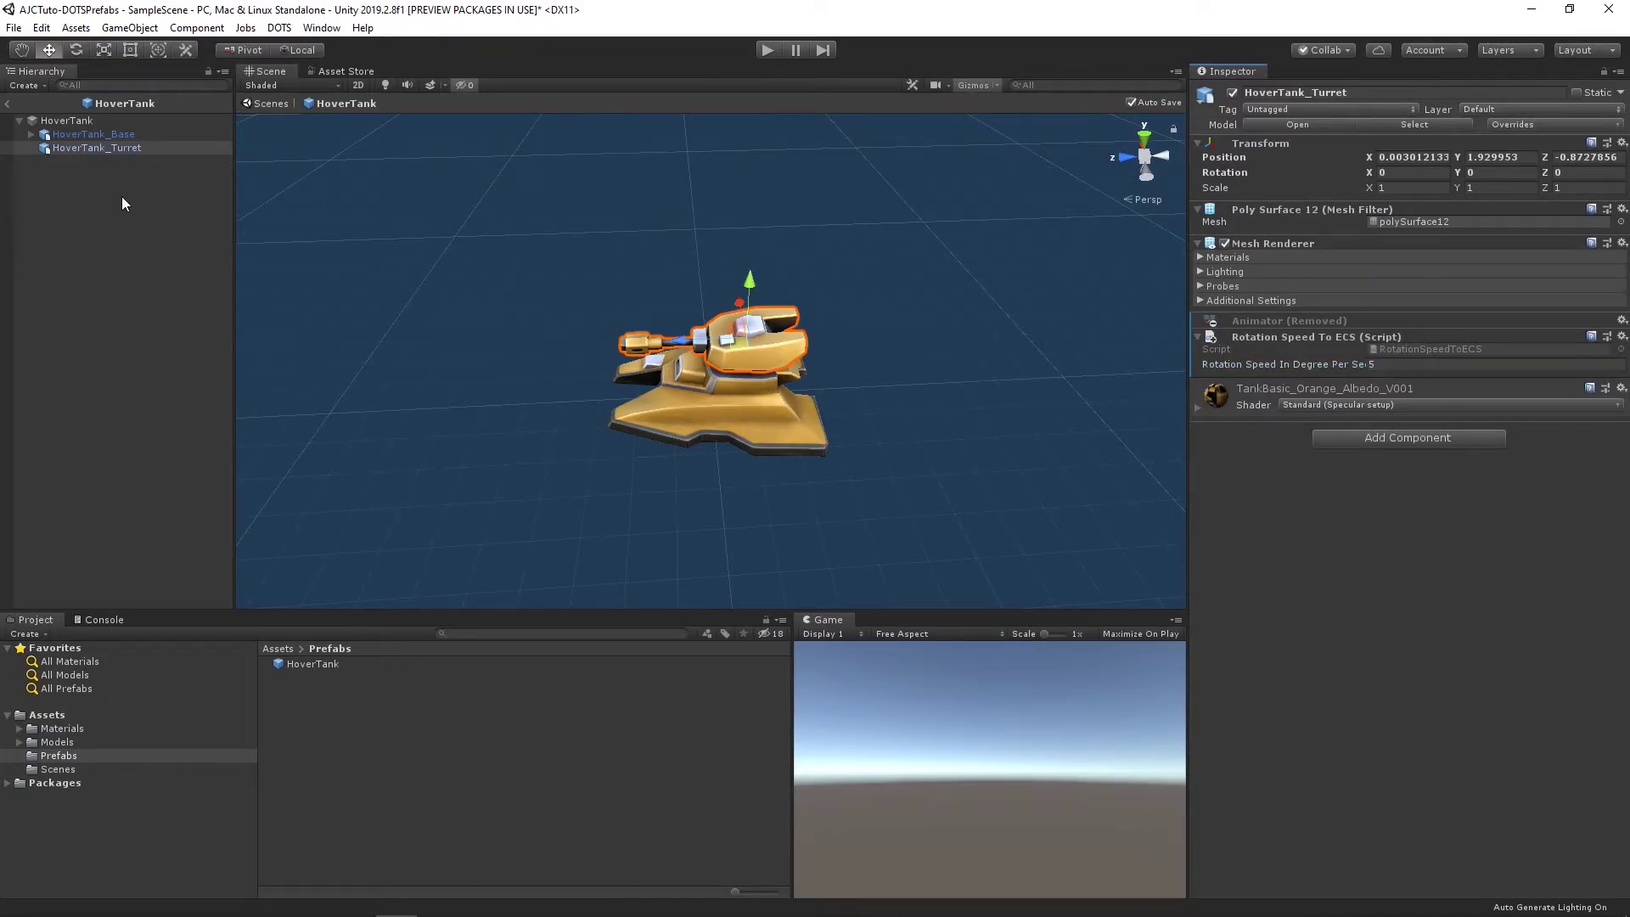
click(6, 107)
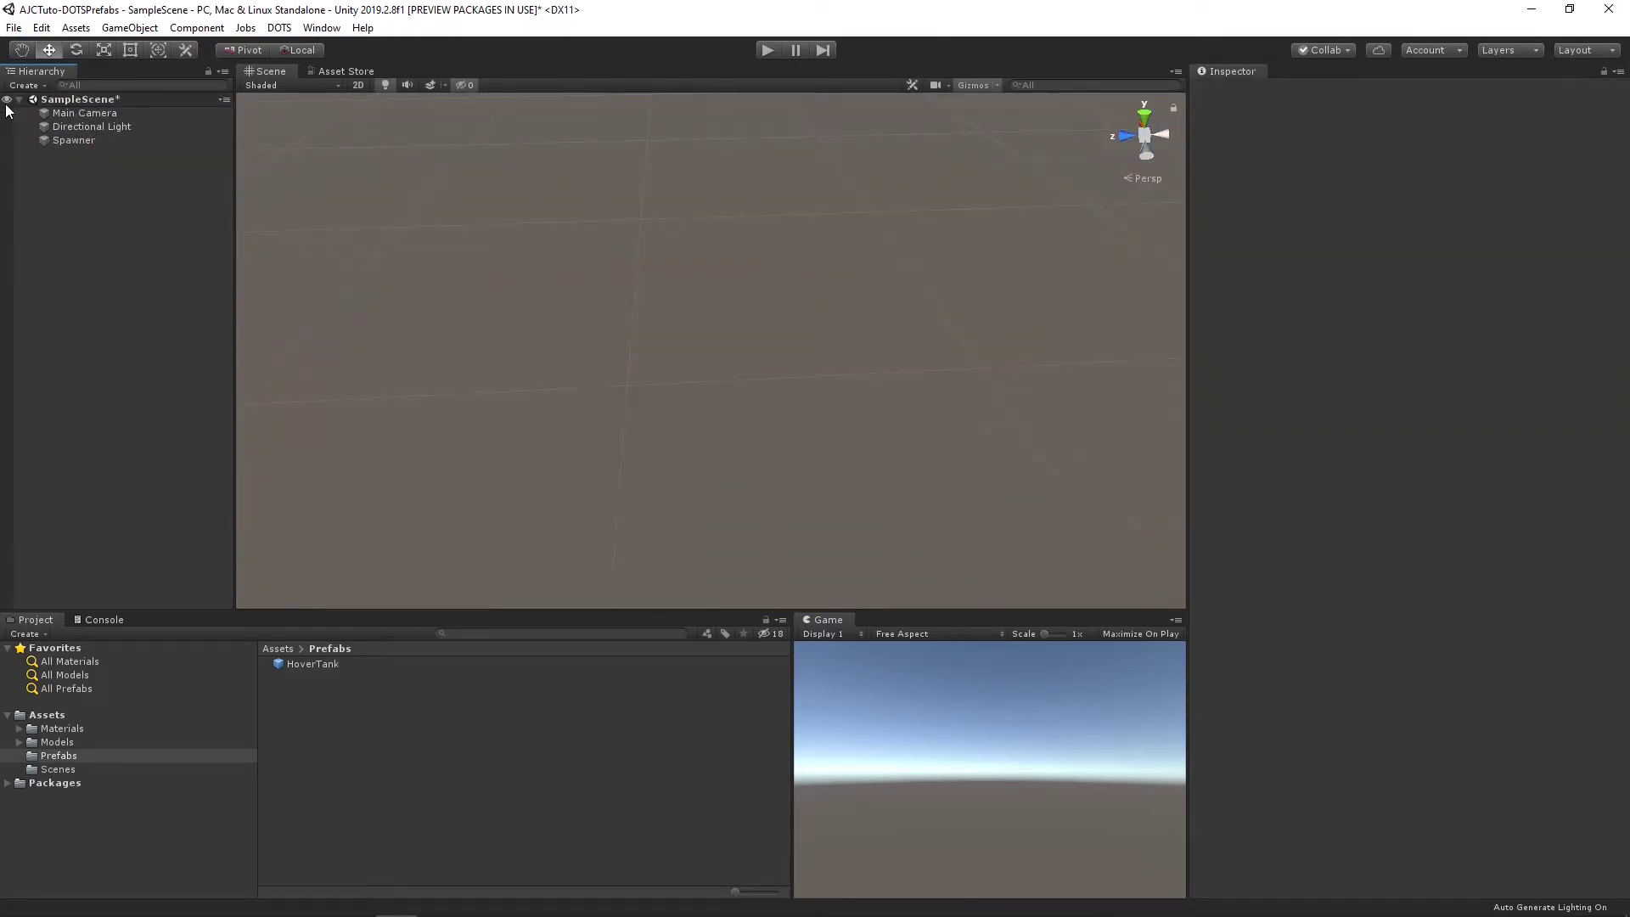
click(73, 140)
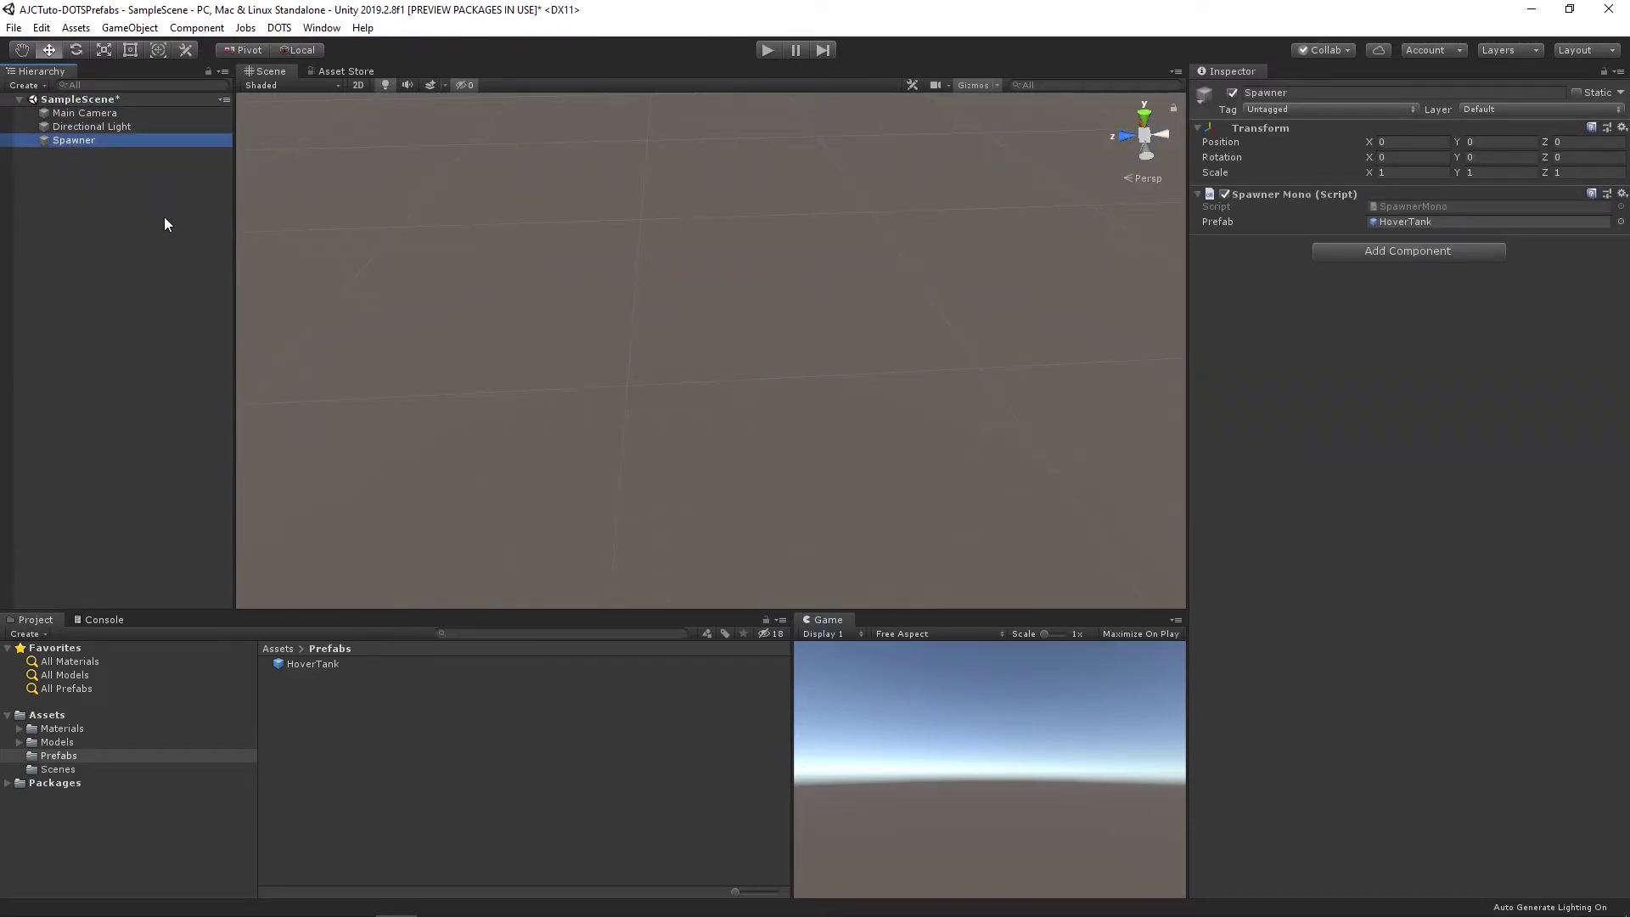
click(764, 53)
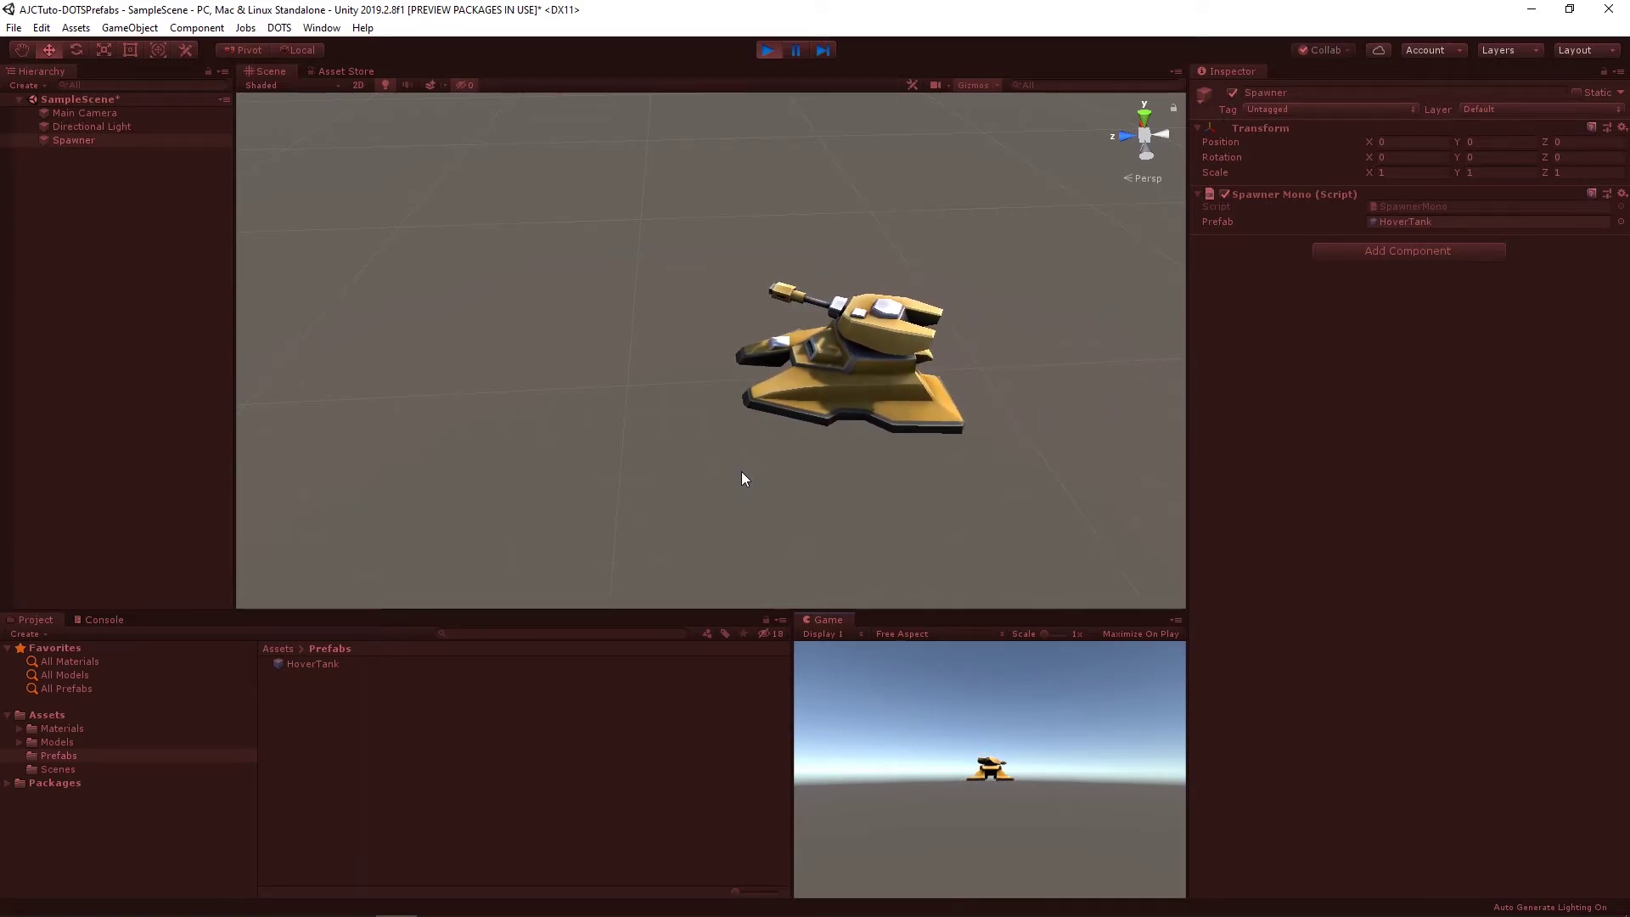
Orbit the Scene view around the moving HoverTank to watch its turret spin
right_drag(874, 460, 723, 430)
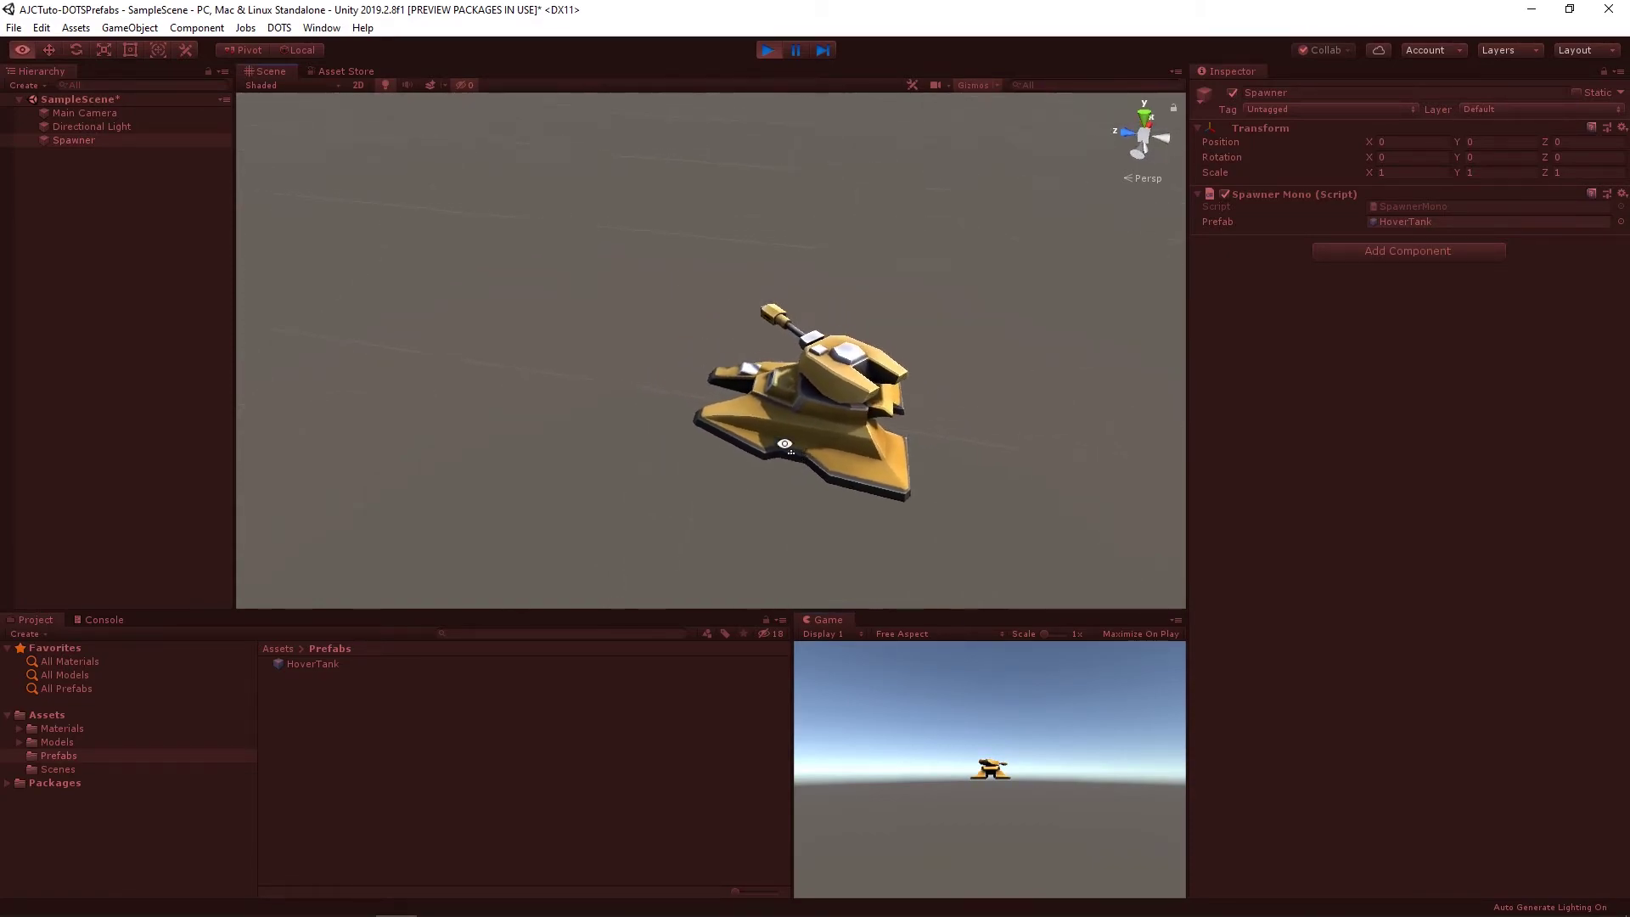